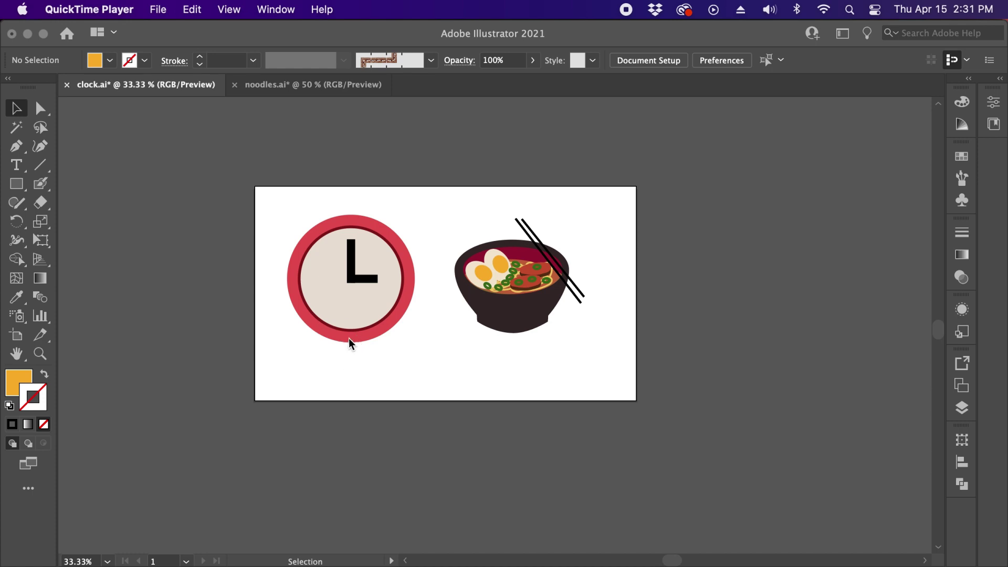
Pull the clock apart, moving its red outer circle below, the beige face above and both black hands left of the dark red circle
{"action": "left_click", "coordinate": [363, 337]}
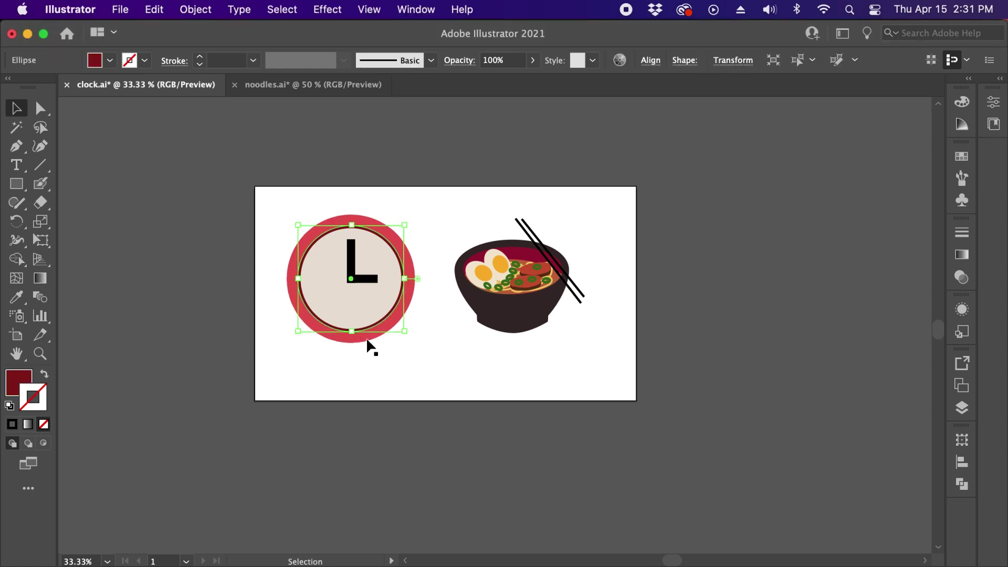
{"action": "left_click", "coordinate": [355, 348]}
{"action": "left_click", "coordinate": [368, 346]}
{"action": "left_click_drag", "start_coordinate": [367, 342], "coordinate": [373, 485]}
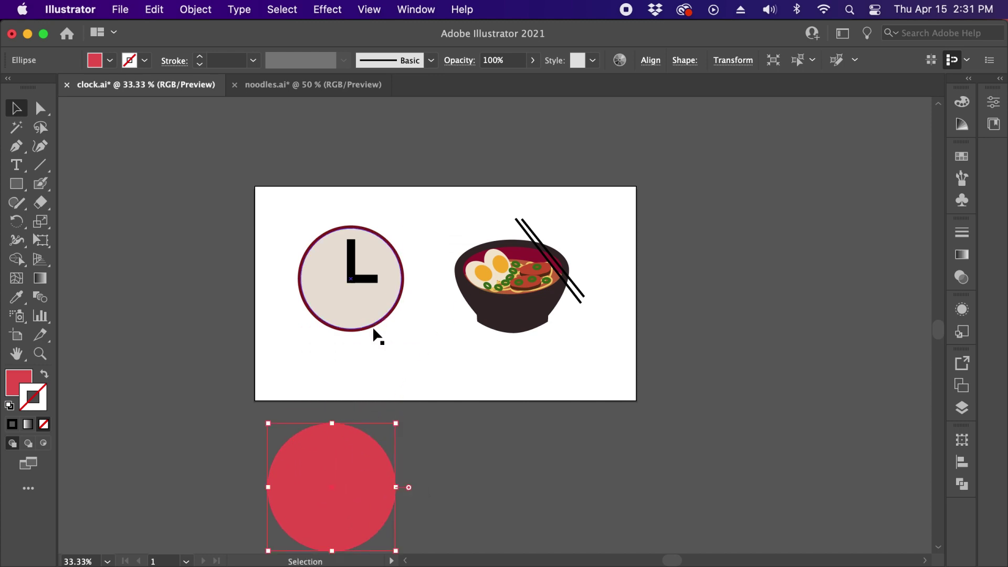
{"action": "left_click_drag", "start_coordinate": [372, 320], "coordinate": [362, 170]}
{"action": "left_click_drag", "start_coordinate": [344, 475], "coordinate": [355, 441]}
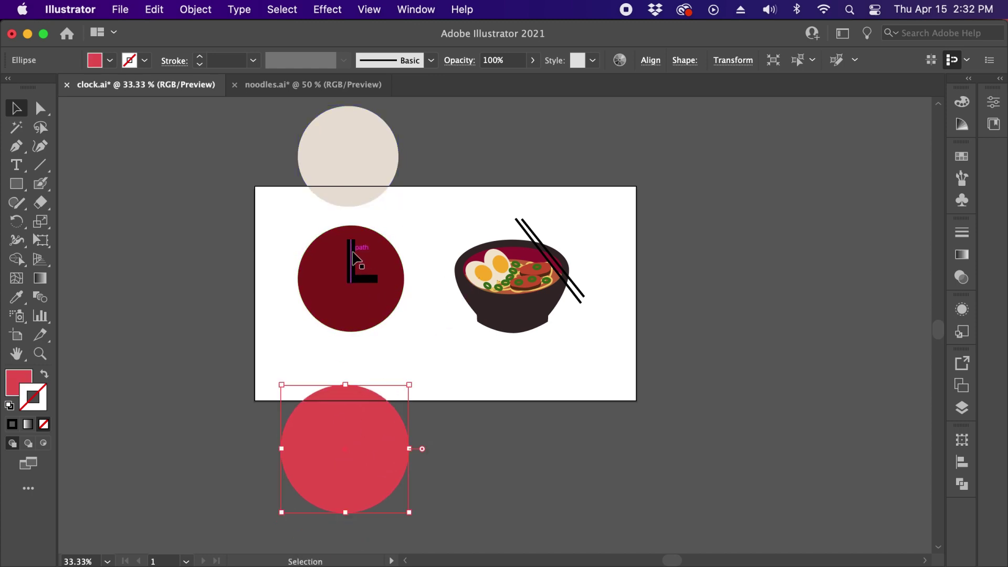
{"action": "left_click_drag", "start_coordinate": [351, 261], "coordinate": [268, 298]}
{"action": "left_click_drag", "start_coordinate": [369, 284], "coordinate": [285, 349]}
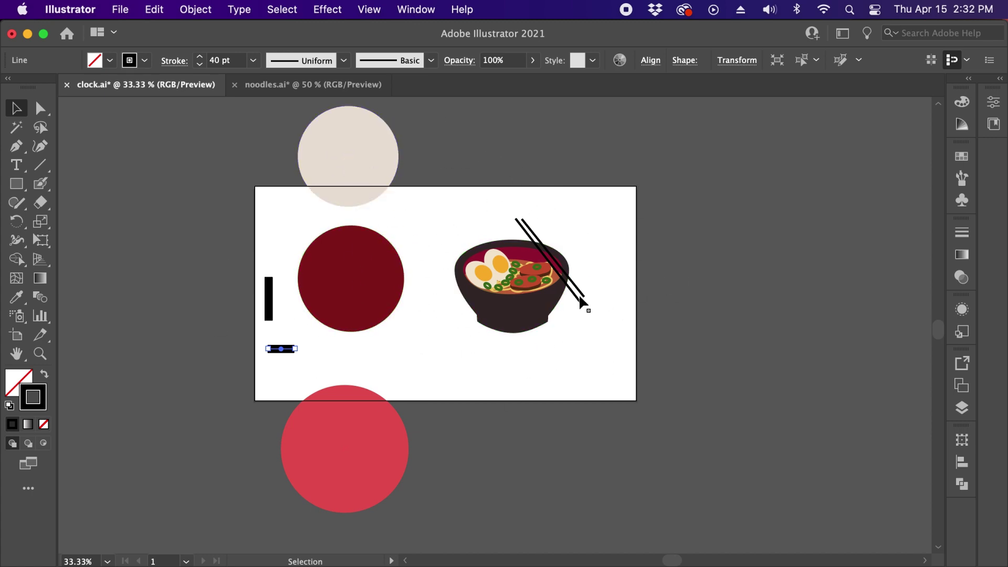
Move the dark bowl below the artboard and both chopsticks away to the upper right of the noodles
{"action": "left_click_drag", "start_coordinate": [521, 319], "coordinate": [518, 492]}
{"action": "left_click_drag", "start_coordinate": [543, 244], "coordinate": [604, 220]}
{"action": "left_click_drag", "start_coordinate": [574, 294], "coordinate": [620, 280]}
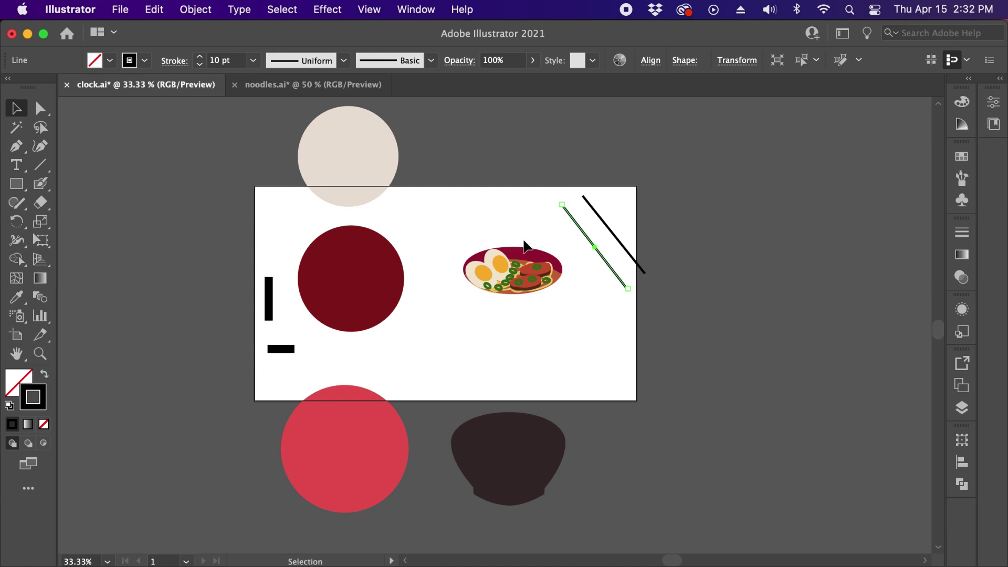
Move the maroon soup ellipse beneath the noodles and both egg halves above the artboard
{"action": "left_click_drag", "start_coordinate": [526, 253], "coordinate": [520, 332]}
{"action": "left_click_drag", "start_coordinate": [488, 260], "coordinate": [531, 150]}
{"action": "left_click_drag", "start_coordinate": [483, 278], "coordinate": [484, 159]}
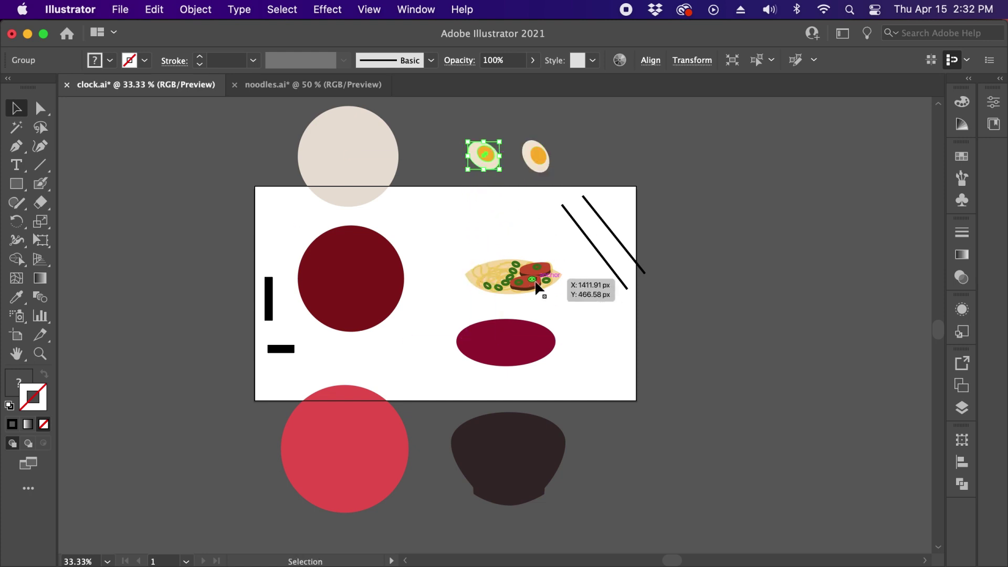
Spread the meat slices and green onion rings out to the right of the noodles as separate pieces
{"action": "left_click_drag", "start_coordinate": [517, 266], "coordinate": [598, 134]}
{"action": "left_click_drag", "start_coordinate": [547, 269], "coordinate": [625, 157]}
{"action": "left_click_drag", "start_coordinate": [530, 286], "coordinate": [586, 321]}
{"action": "left_click_drag", "start_coordinate": [510, 277], "coordinate": [568, 330]}
{"action": "left_click_drag", "start_coordinate": [506, 283], "coordinate": [577, 305]}
{"action": "left_click_drag", "start_coordinate": [546, 281], "coordinate": [601, 321]}
{"action": "left_click_drag", "start_coordinate": [519, 282], "coordinate": [597, 343]}
{"action": "left_click_drag", "start_coordinate": [488, 286], "coordinate": [585, 355]}
Separate the noodle strands from the tan noodle base, placing the strands above the base
{"action": "left_click_drag", "start_coordinate": [520, 277], "coordinate": [507, 234]}
{"action": "mouse_move", "coordinate": [522, 279]}
{"action": "left_mouse_down"}
{"action": "mouse_move", "coordinate": [568, 274]}
{"action": "mouse_move", "coordinate": [525, 203]}
{"action": "mouse_move", "coordinate": [511, 200]}
{"action": "mouse_move", "coordinate": [513, 283]}
{"action": "left_mouse_up"}
{"action": "left_click_drag", "start_coordinate": [518, 200], "coordinate": [521, 246]}
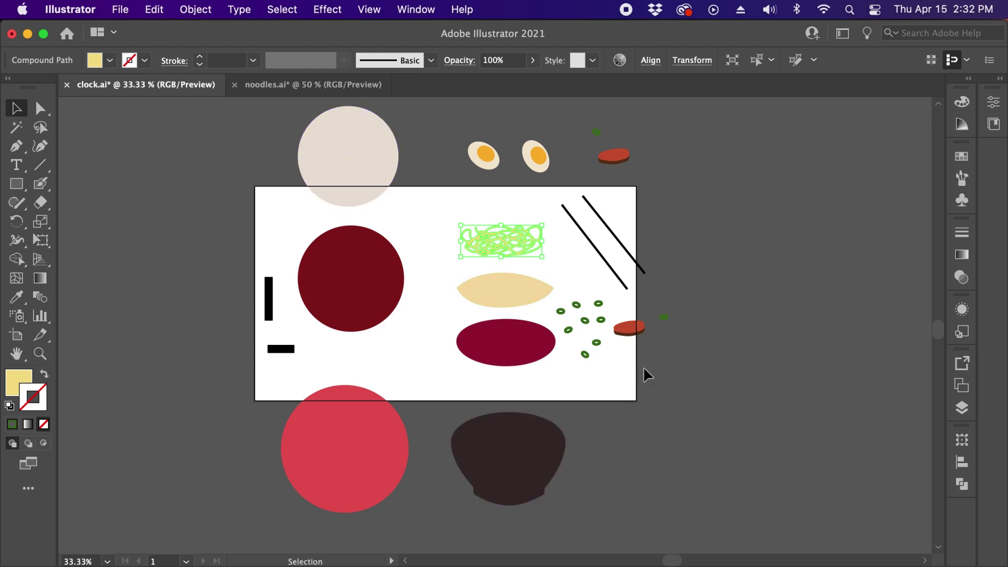
Enlarge the artboard so it surrounds all the separated pieces, and adjust the clock circles' spacing within it
{"action": "left_click", "coordinate": [16, 335]}
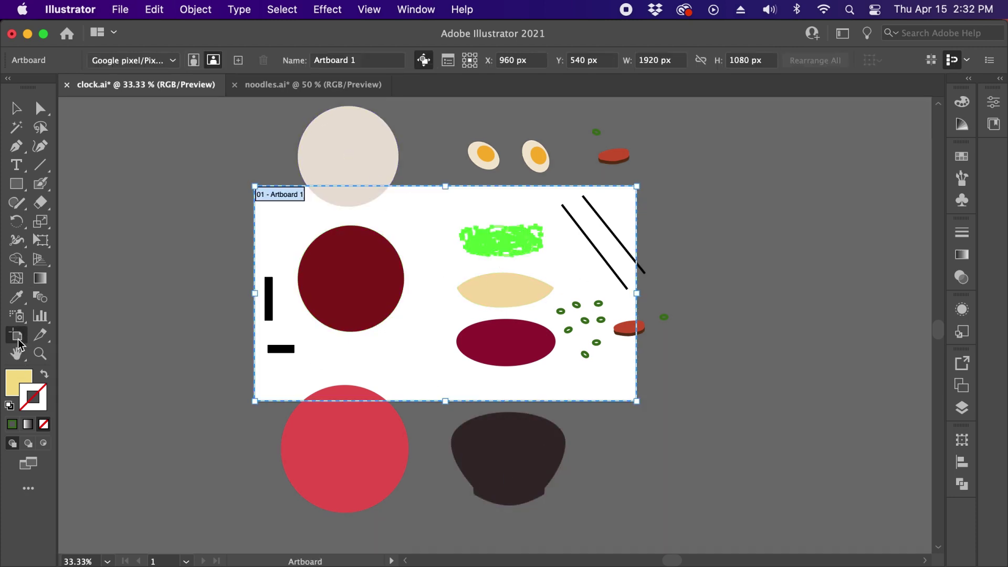
{"action": "left_click_drag", "start_coordinate": [636, 186], "coordinate": [692, 282]}
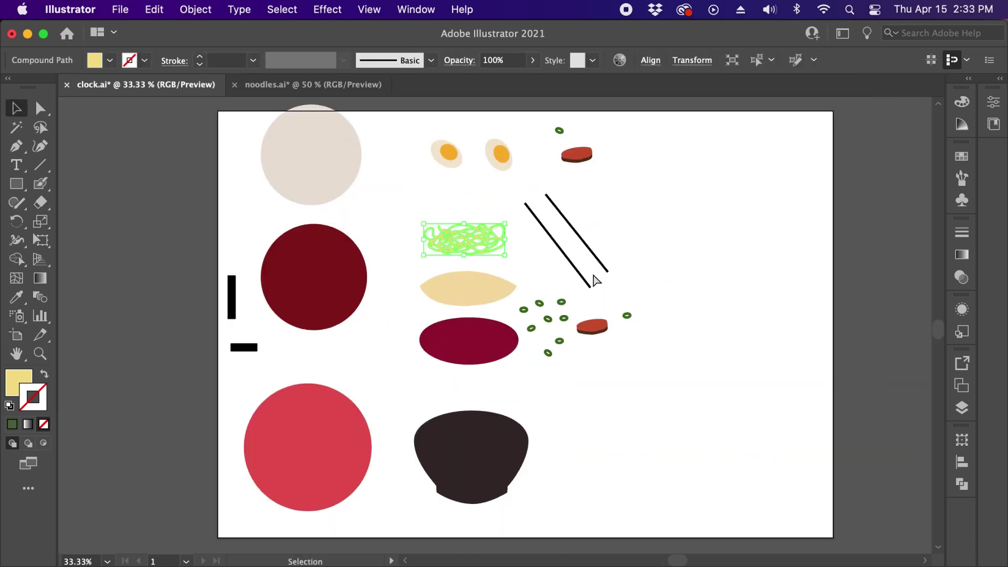
{"action": "key", "text": "super+minus"}
{"action": "left_click_drag", "start_coordinate": [386, 286], "coordinate": [387, 296]}
Move all the noodle bowl parts together farther right of the clock parts, then nudge the red circle and bowl slightly
{"action": "left_click", "coordinate": [446, 160]}
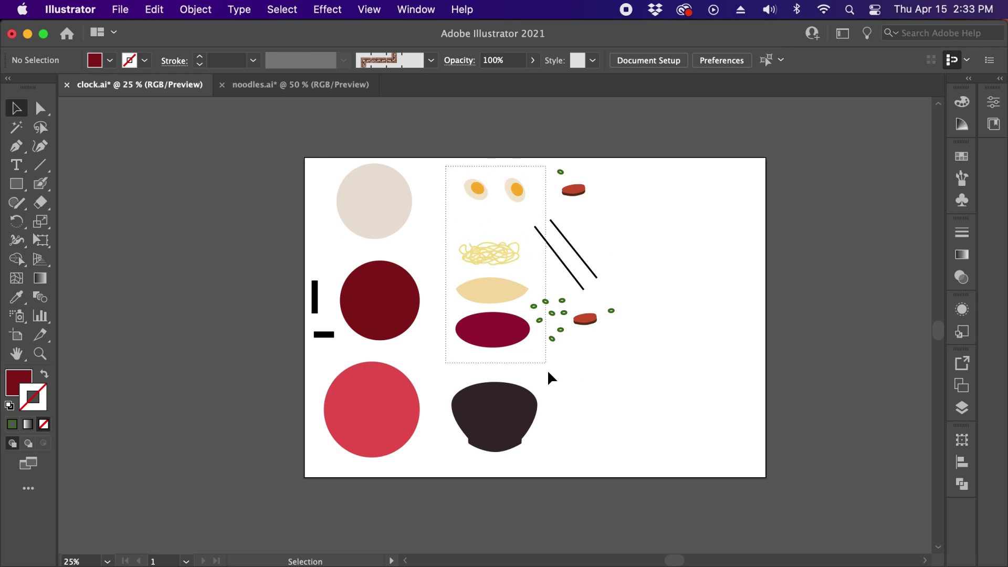
{"action": "left_click_drag", "start_coordinate": [638, 466], "coordinate": [638, 466]}
{"action": "left_click_drag", "start_coordinate": [513, 400], "coordinate": [573, 405]}
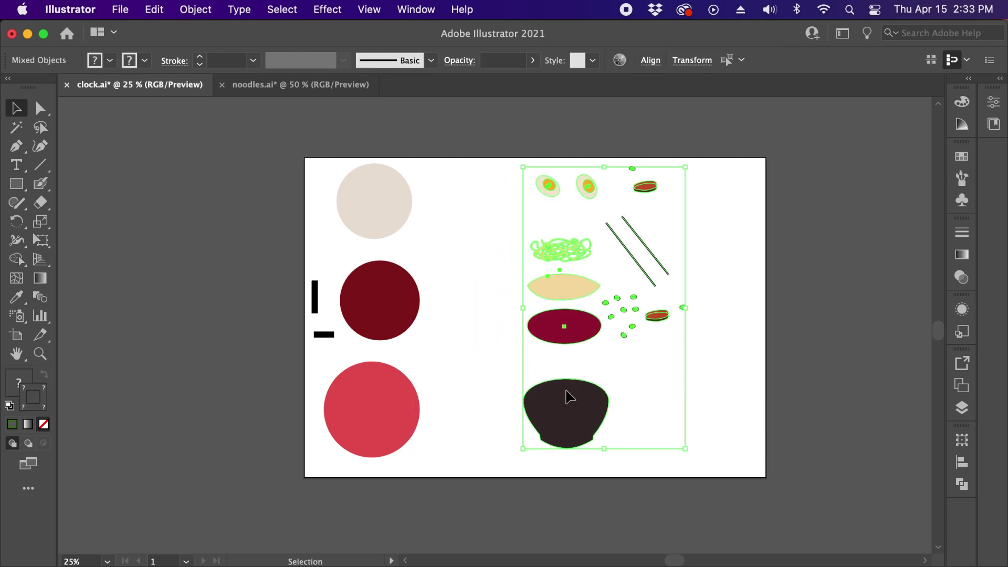
{"action": "left_click", "coordinate": [603, 214]}
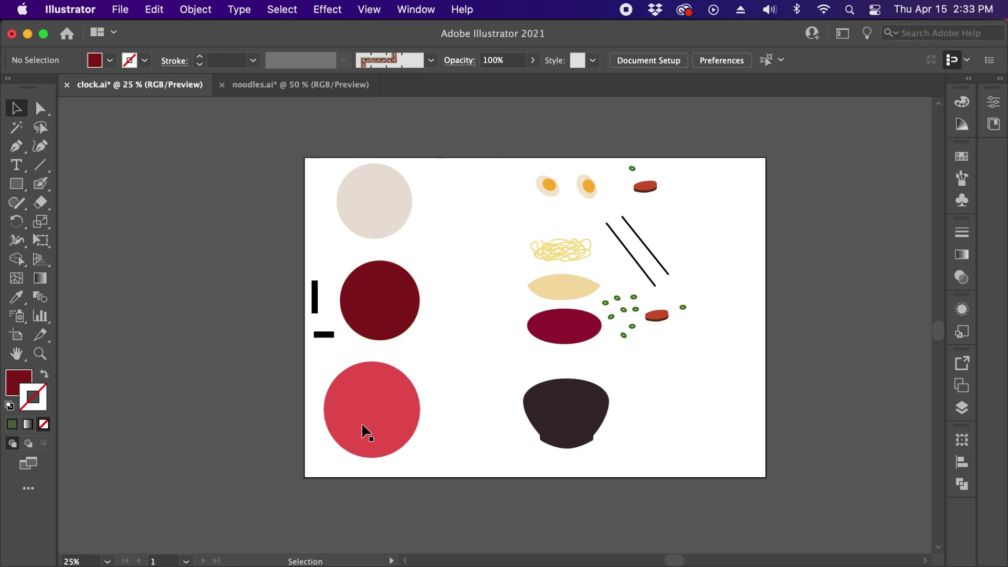
{"action": "mouse_move", "coordinate": [377, 422]}
{"action": "left_mouse_down"}
{"action": "mouse_move", "coordinate": [386, 412]}
{"action": "mouse_move", "coordinate": [380, 425]}
{"action": "left_mouse_up"}
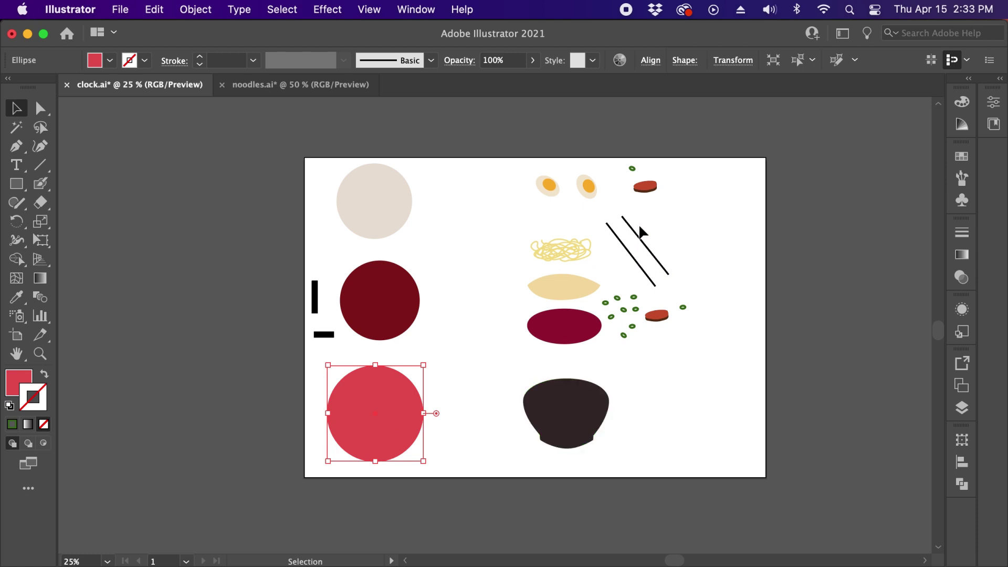
{"action": "mouse_move", "coordinate": [576, 416]}
{"action": "left_mouse_down"}
{"action": "mouse_move", "coordinate": [591, 414]}
{"action": "mouse_move", "coordinate": [583, 420]}
{"action": "left_mouse_up"}
Draw Blob Brush arrows from the red circle to the bowl, the dark red circle to the soup, and the beige circle to the tan base
{"action": "key", "text": "shift+b"}
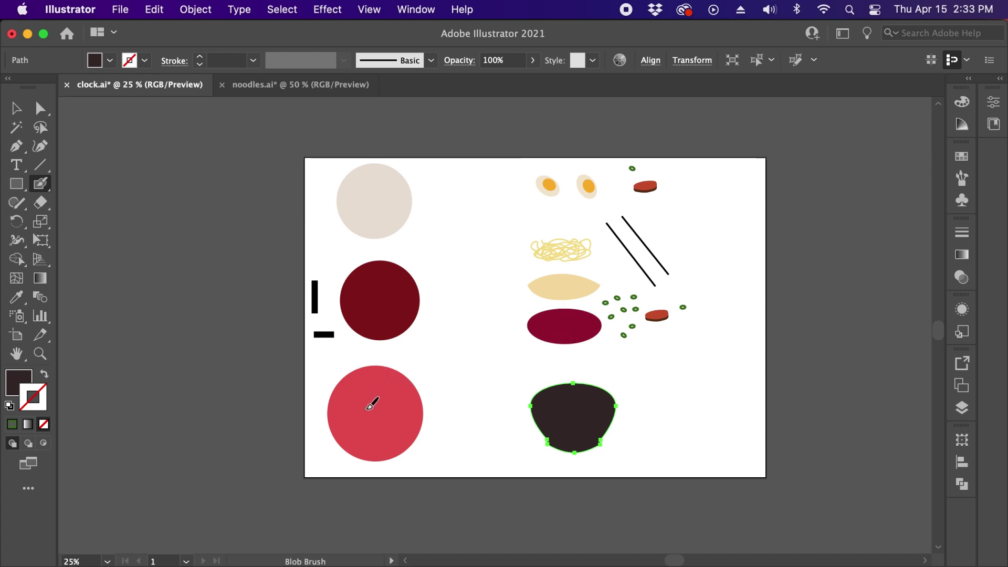
{"action": "mouse_move", "coordinate": [440, 408]}
{"action": "left_mouse_down"}
{"action": "mouse_move", "coordinate": [505, 408]}
{"action": "mouse_move", "coordinate": [508, 421]}
{"action": "left_mouse_up"}
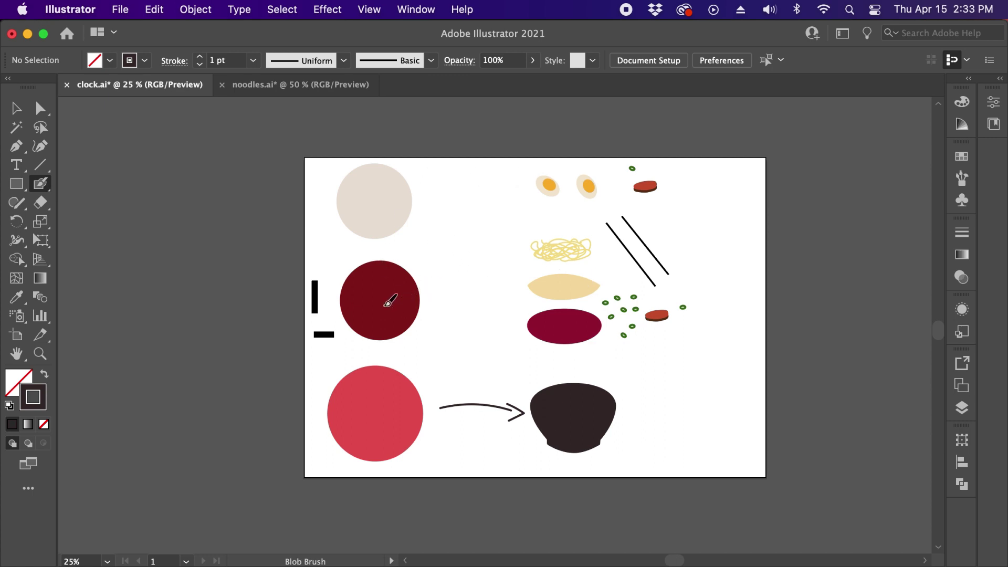
{"action": "left_click_drag", "start_coordinate": [461, 315], "coordinate": [515, 325]}
{"action": "mouse_move", "coordinate": [418, 216]}
{"action": "left_mouse_down"}
{"action": "mouse_move", "coordinate": [469, 241]}
{"action": "mouse_move", "coordinate": [514, 283]}
{"action": "left_mouse_up"}
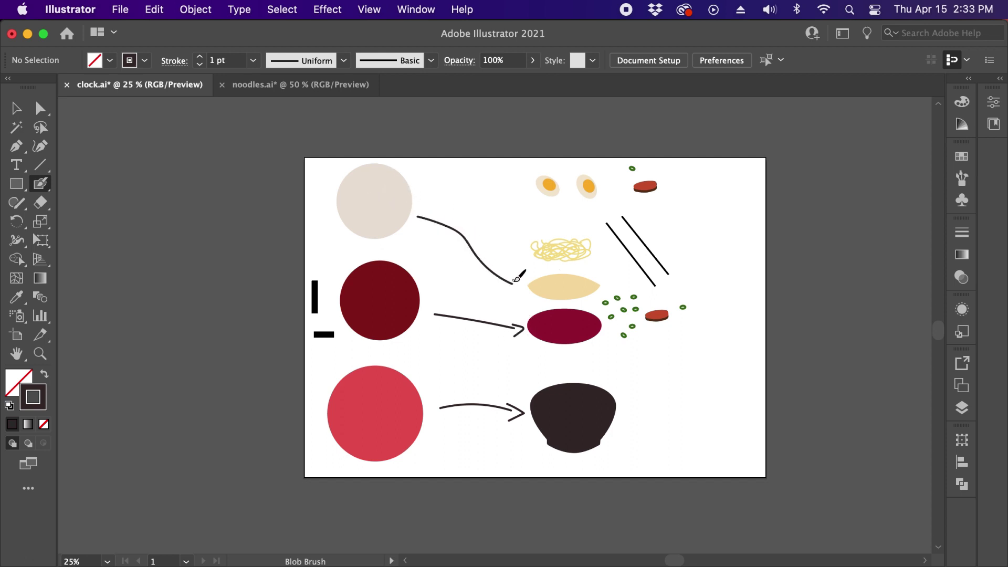
Move both black clock hands to the right of the beige circle, above the top arrow
{"action": "key", "text": "v"}
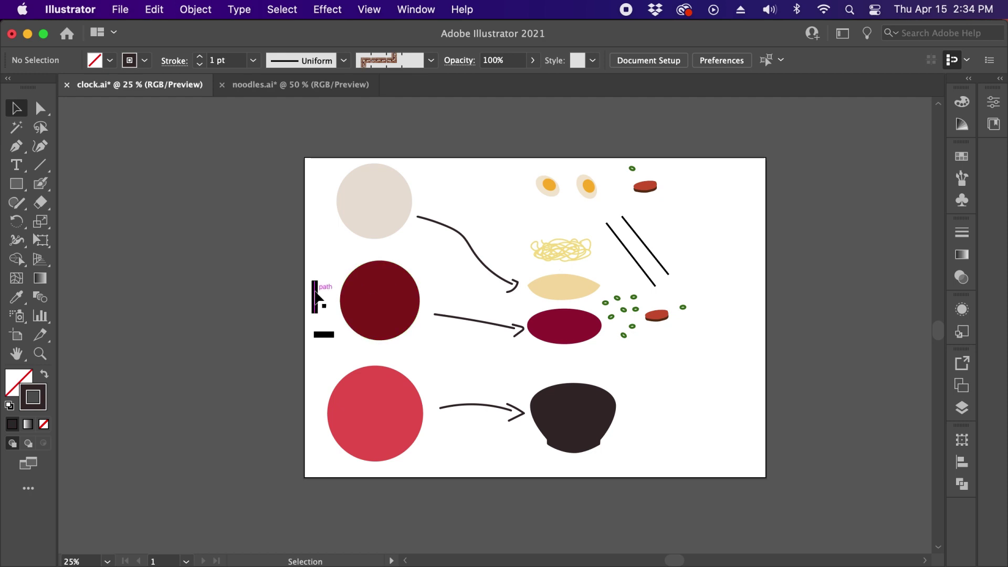
{"action": "left_click_drag", "start_coordinate": [316, 294], "coordinate": [466, 194]}
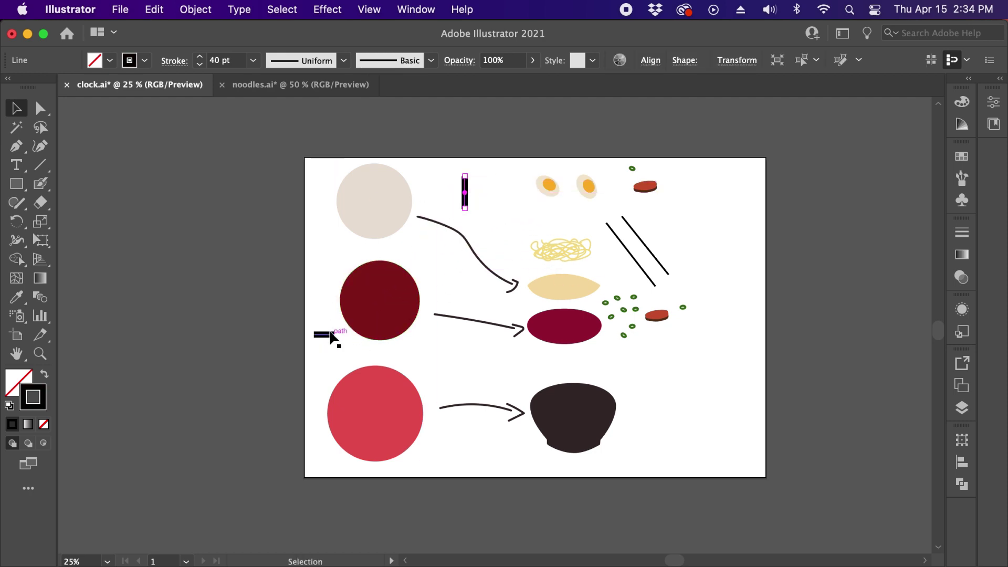
{"action": "left_click_drag", "start_coordinate": [328, 336], "coordinate": [495, 223]}
{"action": "left_click", "coordinate": [502, 200]}
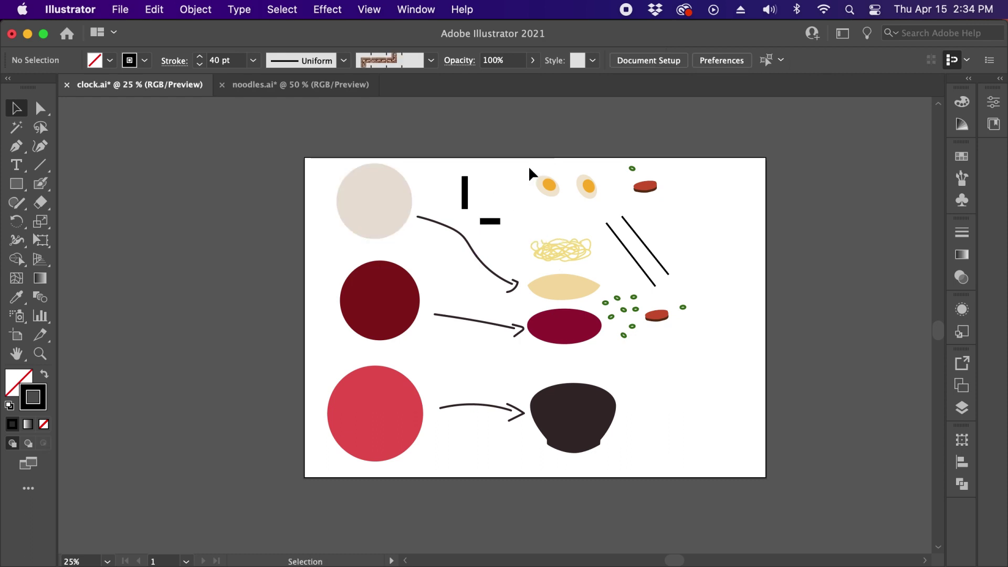
Draw a Blob Brush arrow from each clock hand to one of the chopsticks
{"action": "key", "text": "shift+b"}
{"action": "mouse_move", "coordinate": [474, 193]}
{"action": "left_mouse_down"}
{"action": "mouse_move", "coordinate": [564, 211]}
{"action": "mouse_move", "coordinate": [612, 206]}
{"action": "left_mouse_up"}
{"action": "mouse_move", "coordinate": [508, 221]}
{"action": "left_mouse_down"}
{"action": "mouse_move", "coordinate": [604, 235]}
{"action": "mouse_move", "coordinate": [609, 249]}
{"action": "left_mouse_up"}
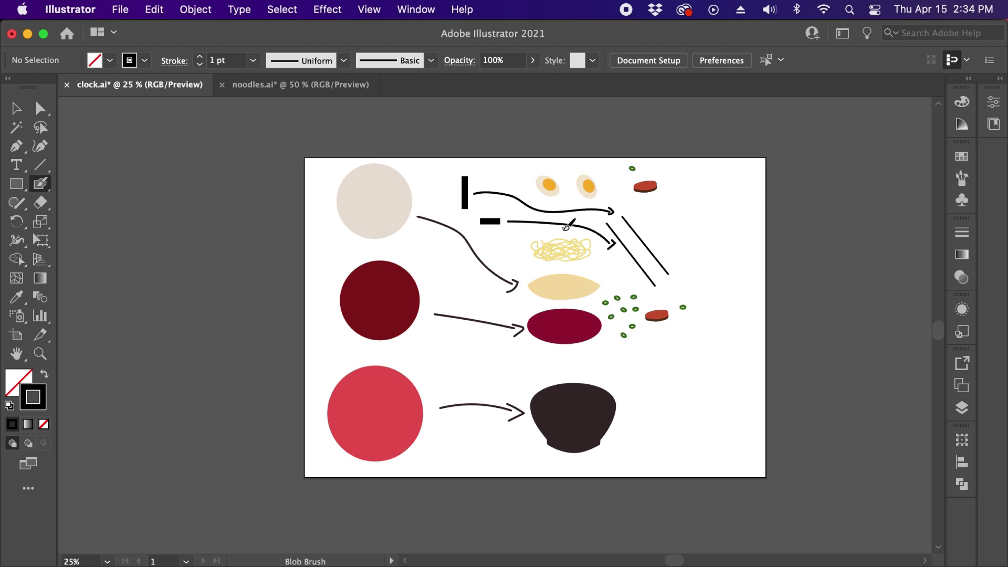
{"action": "key", "text": "v"}
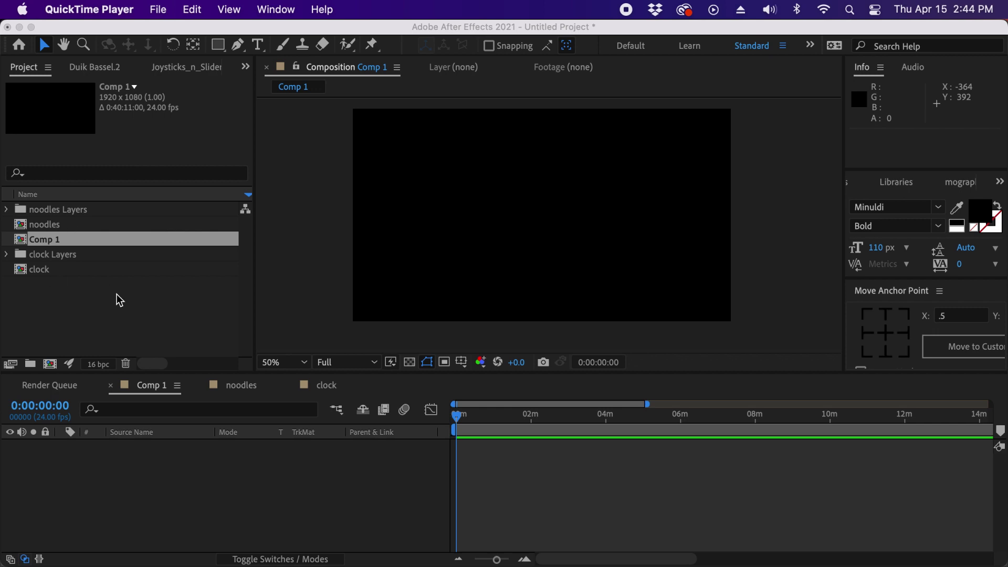
Switch to After Effects and open the noodles composition to examine its artwork and layers
{"action": "left_click", "coordinate": [56, 228]}
{"action": "left_click", "coordinate": [53, 225]}
{"action": "double_click", "coordinate": [62, 229]}
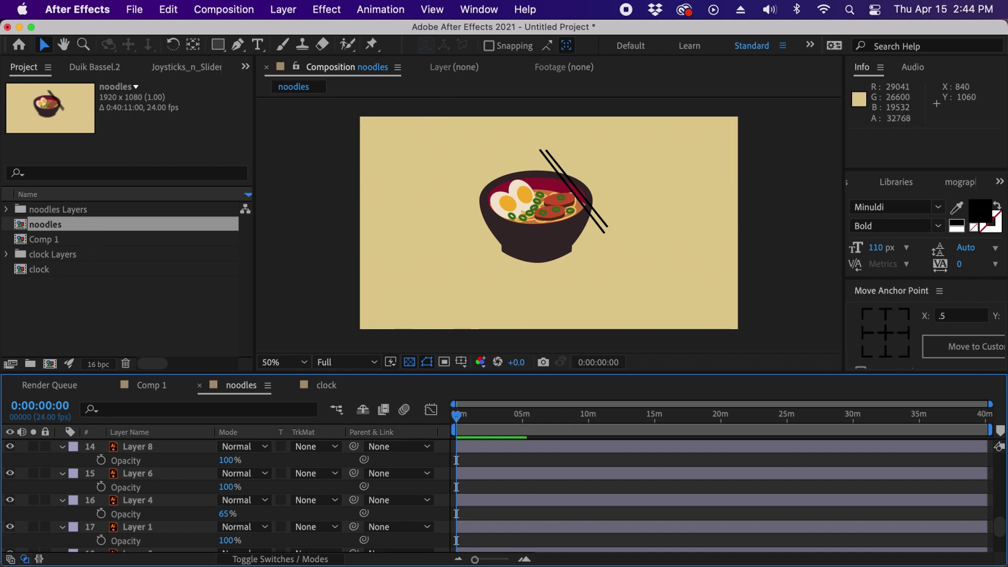
{"action": "left_click_drag", "start_coordinate": [999, 521], "coordinate": [993, 543]}
Open the clock composition, try moving the red outer circle away, and undo the move
{"action": "double_click", "coordinate": [53, 272]}
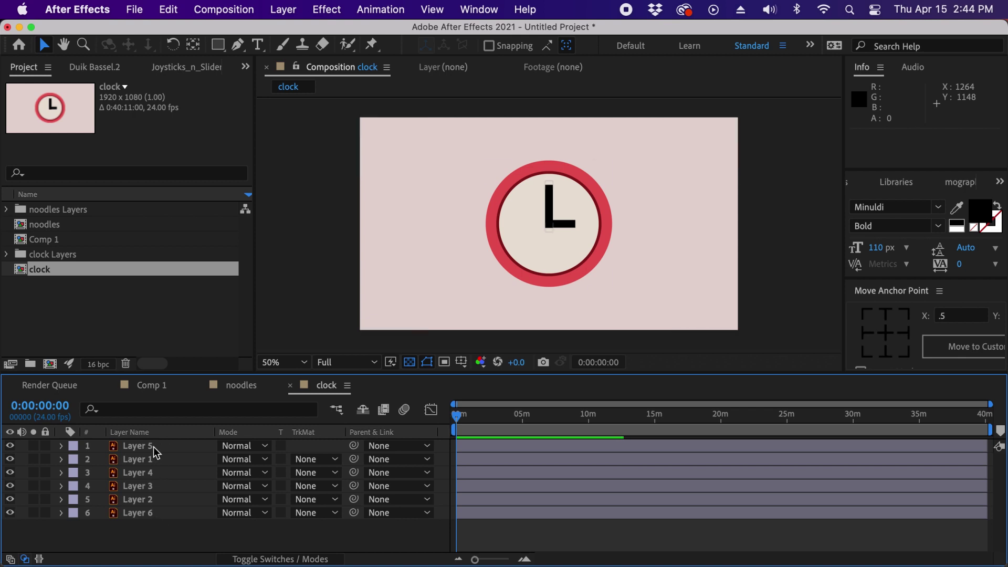
{"action": "left_click_drag", "start_coordinate": [538, 290], "coordinate": [495, 310]}
{"action": "key", "text": "super+z"}
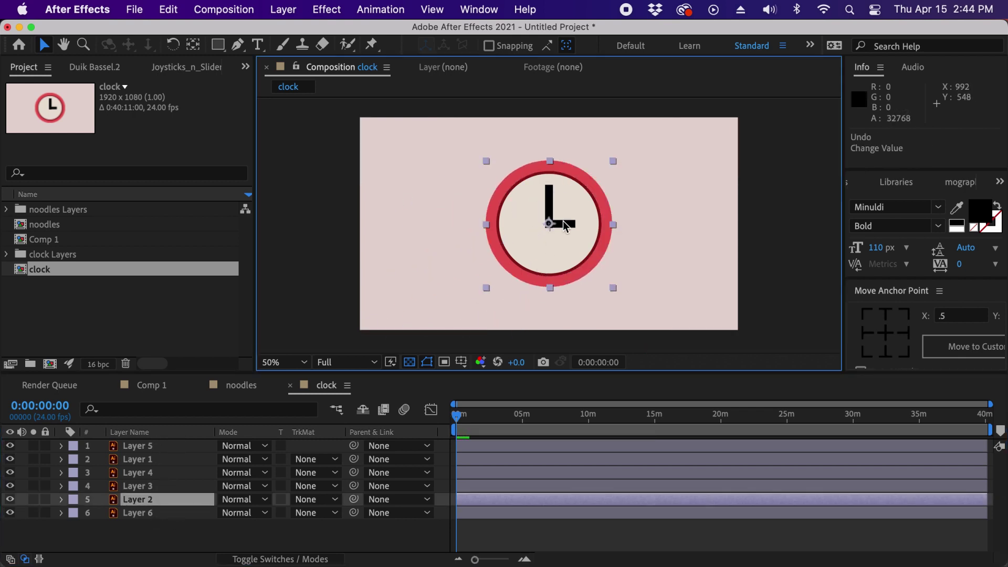
Open the empty Comp 1 composition and rename it Main Comp
{"action": "left_click", "coordinate": [51, 239]}
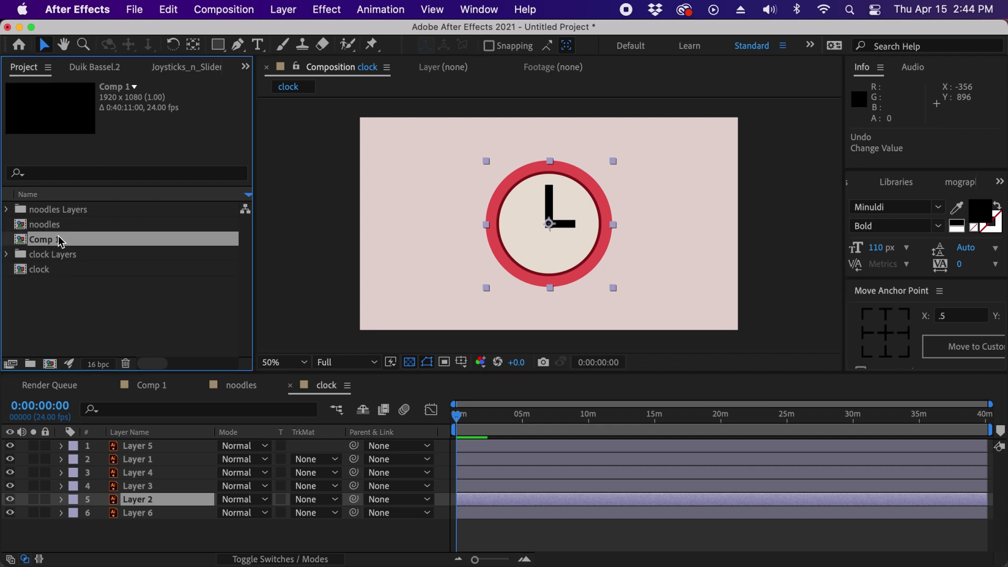
{"action": "double_click", "coordinate": [51, 240]}
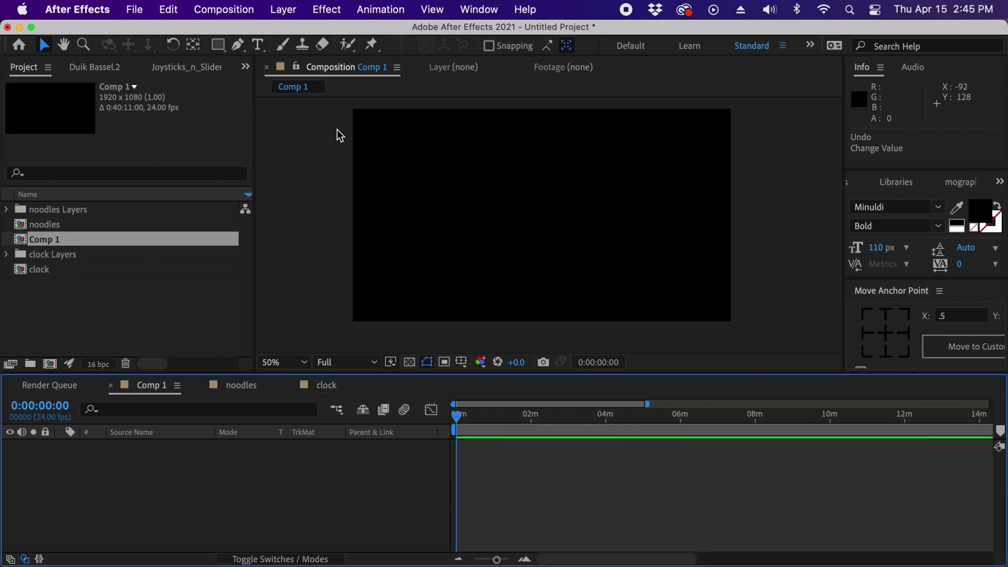
{"action": "left_click", "coordinate": [105, 247]}
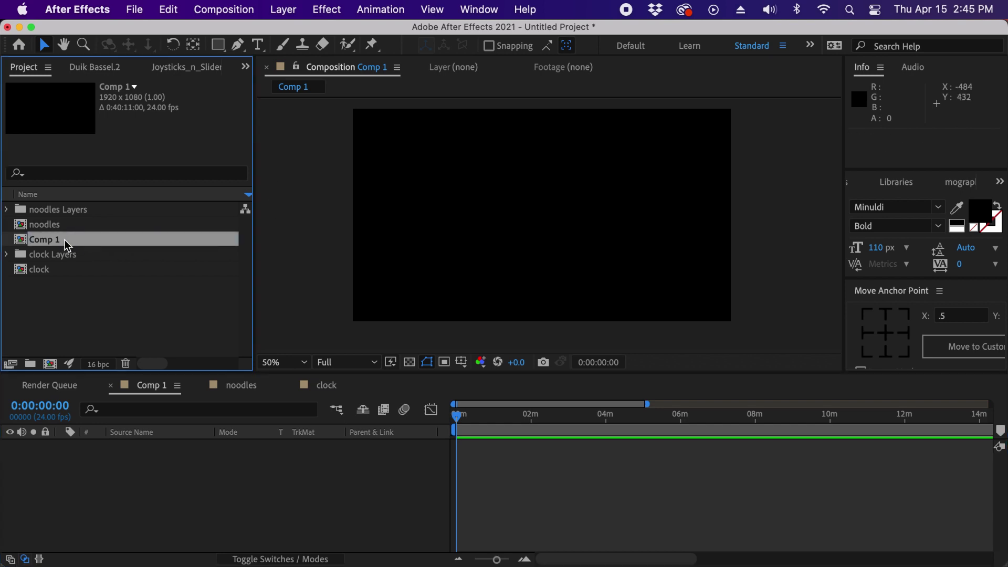
{"action": "key", "text": "Return"}
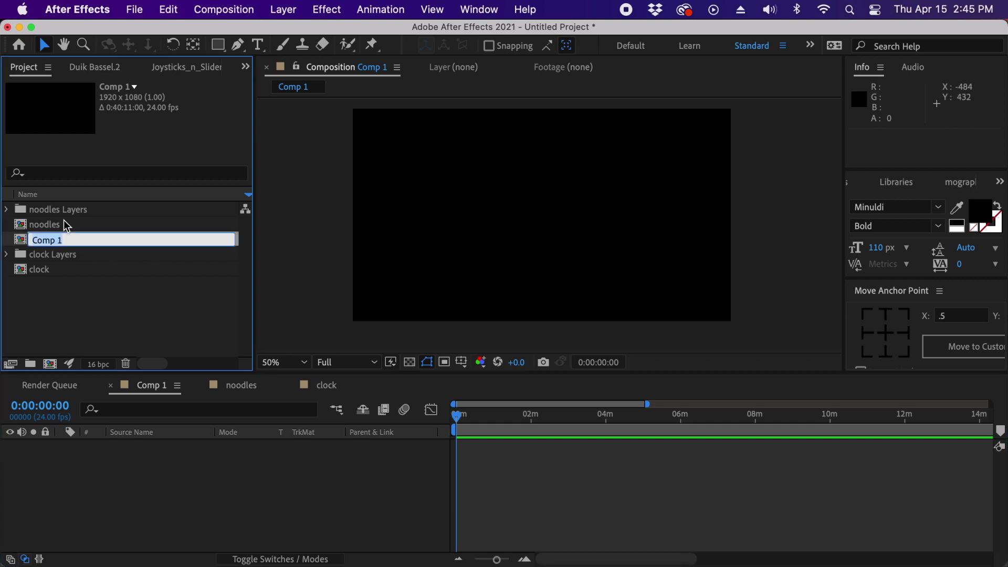
{"action": "type", "text": "Main Comp"}
{"action": "key", "text": "Return"}
{"action": "left_click", "coordinate": [702, 503]}
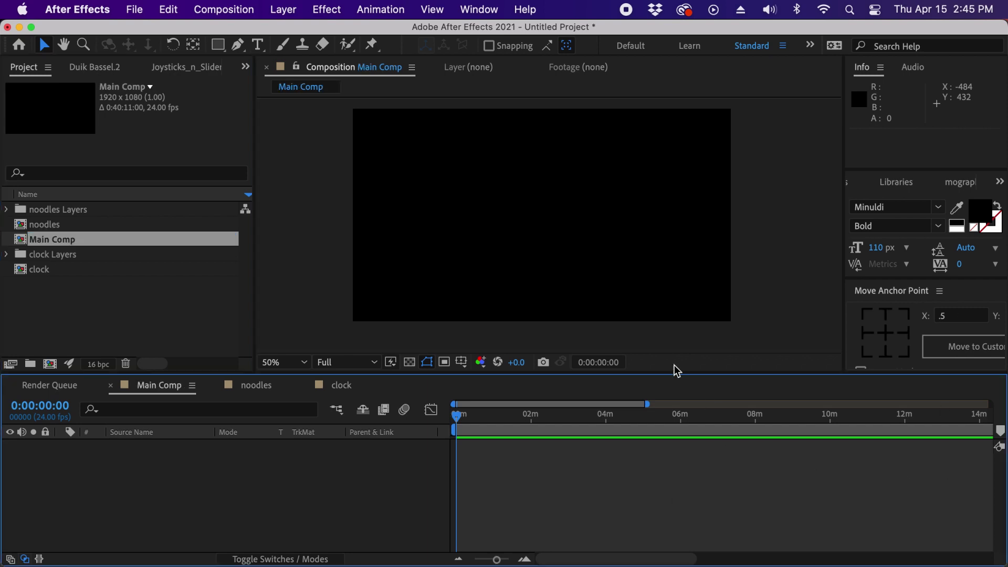
Place the clock composition in Main Comp, roughly centre it in the frame, and lock its layer
{"action": "left_click", "coordinate": [53, 271]}
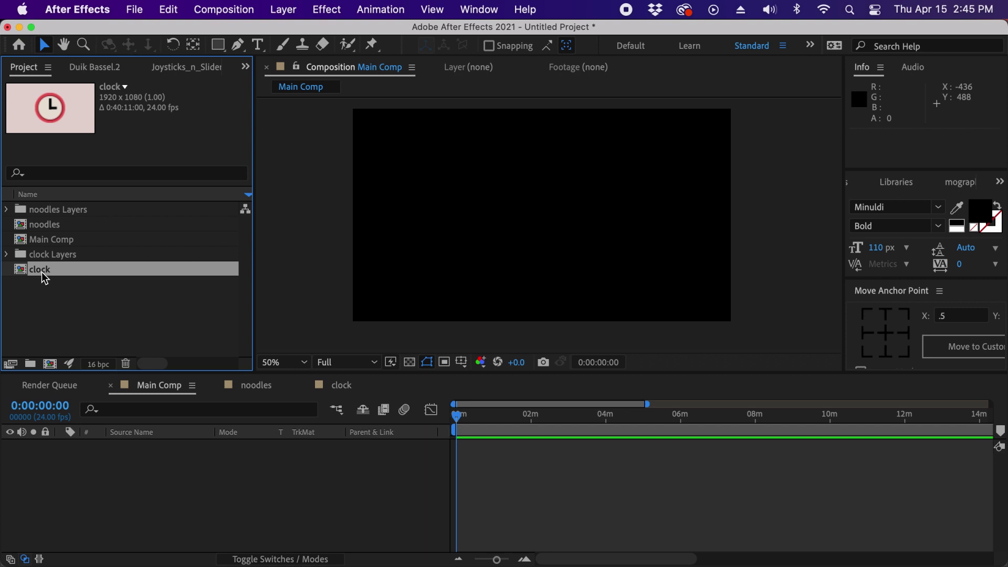
{"action": "left_click_drag", "start_coordinate": [44, 274], "coordinate": [484, 242]}
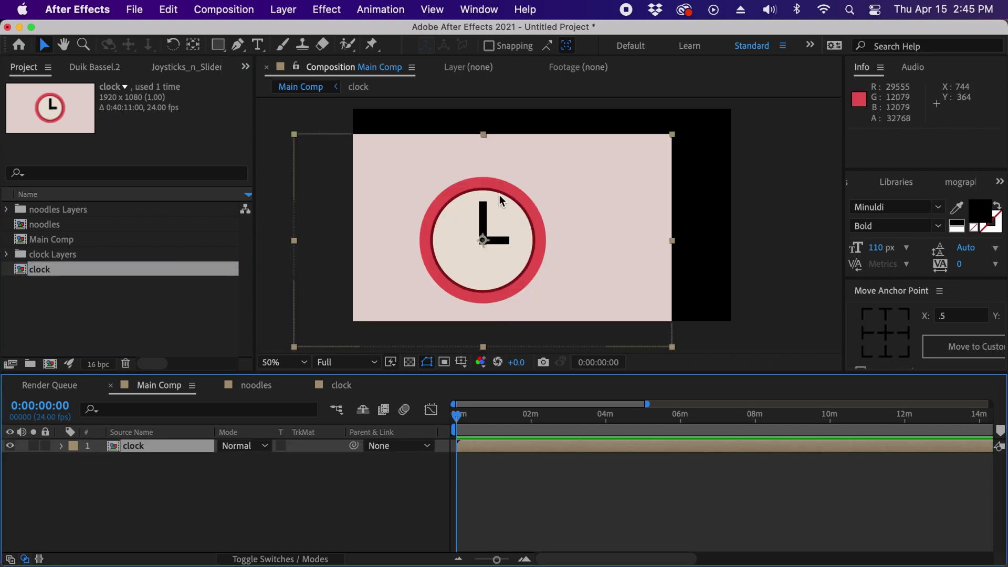
{"action": "left_click_drag", "start_coordinate": [607, 222], "coordinate": [651, 214]}
{"action": "left_click", "coordinate": [132, 463]}
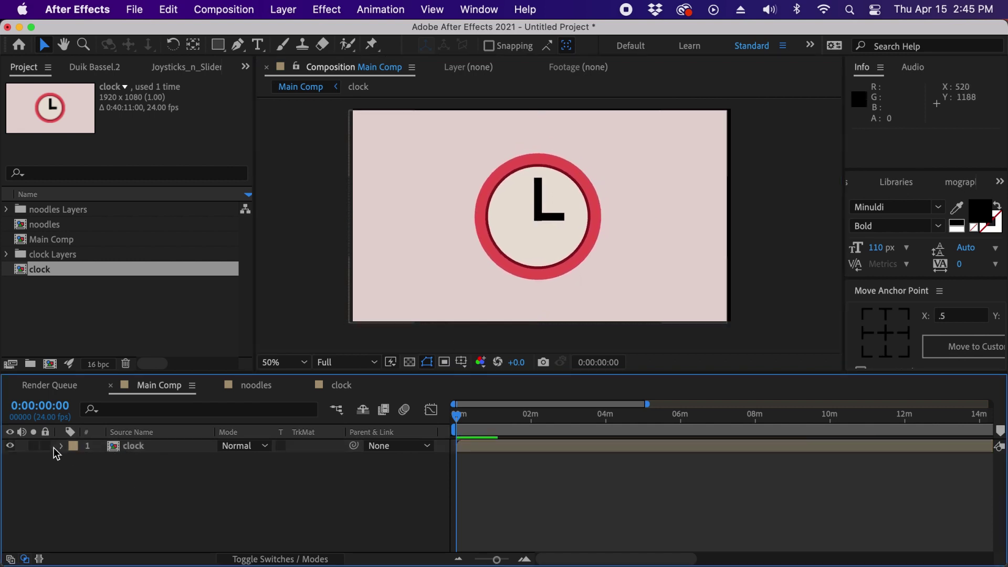
{"action": "left_click", "coordinate": [564, 234]}
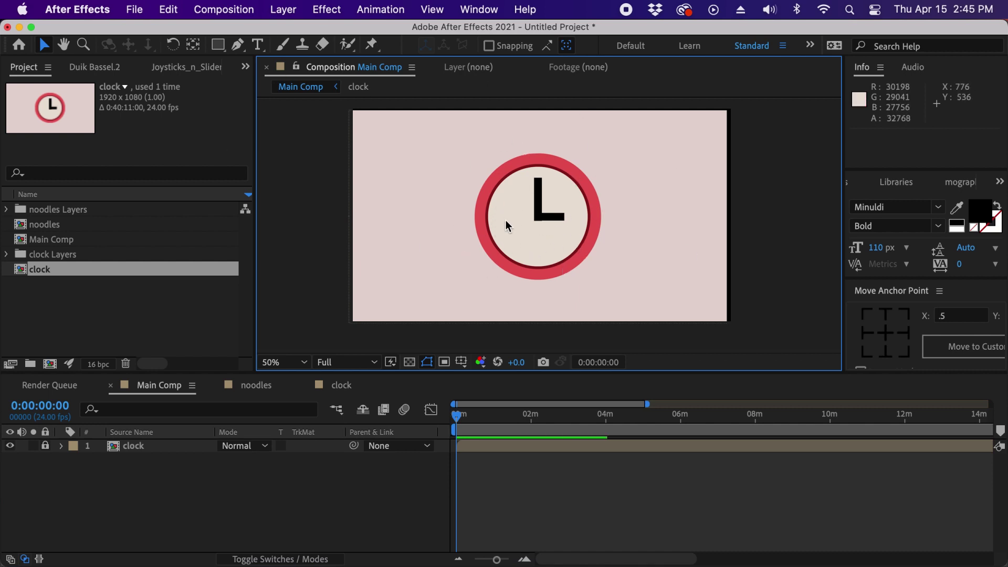
Choose the Ellipse tool and sample the red of the clock's outer ring as its fill colour
{"action": "left_click_drag", "start_coordinate": [219, 47], "coordinate": [284, 84]}
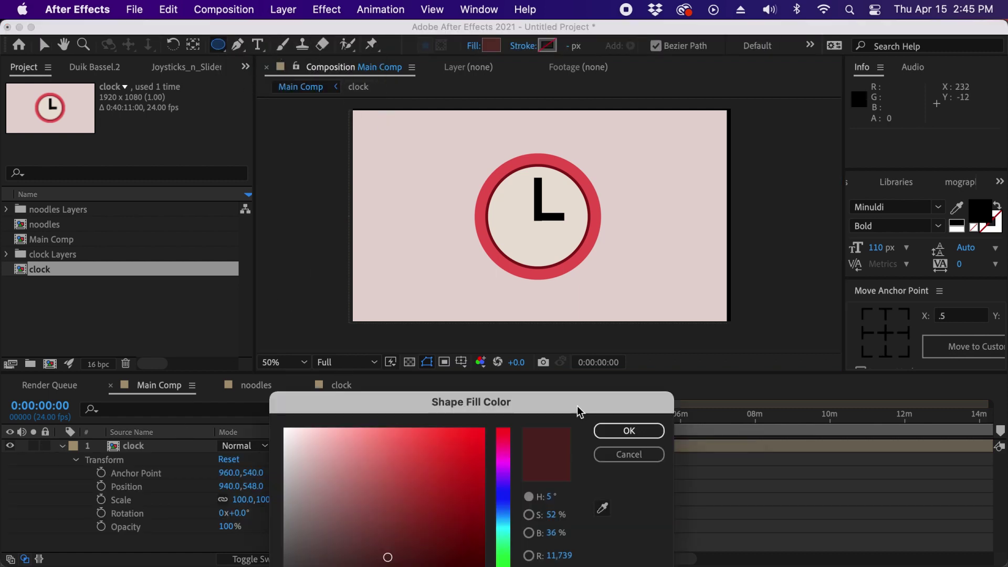
{"action": "left_click_drag", "start_coordinate": [578, 409], "coordinate": [345, 230]}
{"action": "left_click", "coordinate": [372, 329]}
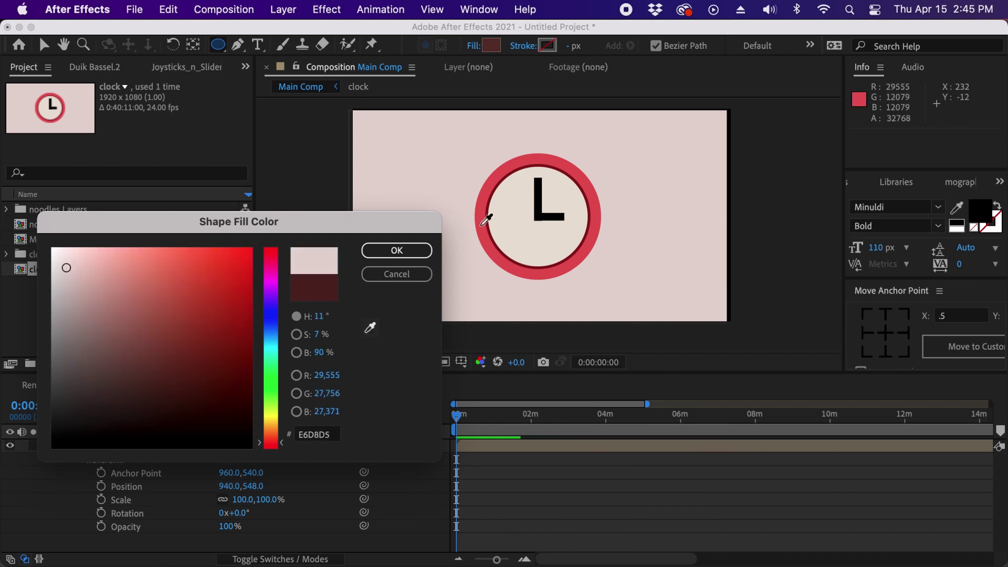
{"action": "left_click", "coordinate": [414, 246]}
Lower the clock layer's opacity to 33% as a tracing guide and deselect the layer
{"action": "left_click", "coordinate": [118, 446]}
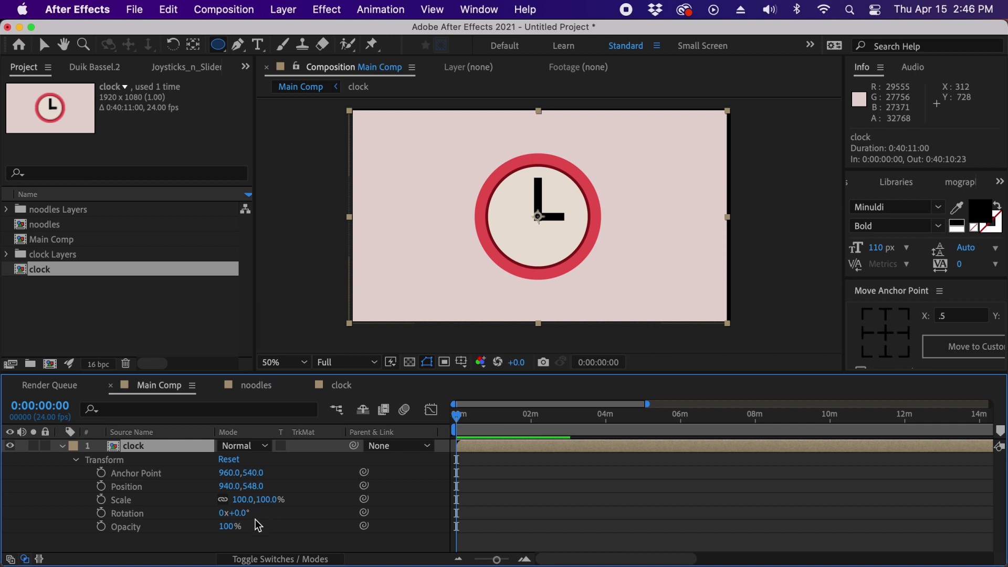
{"action": "left_click_drag", "start_coordinate": [230, 526], "coordinate": [179, 529]}
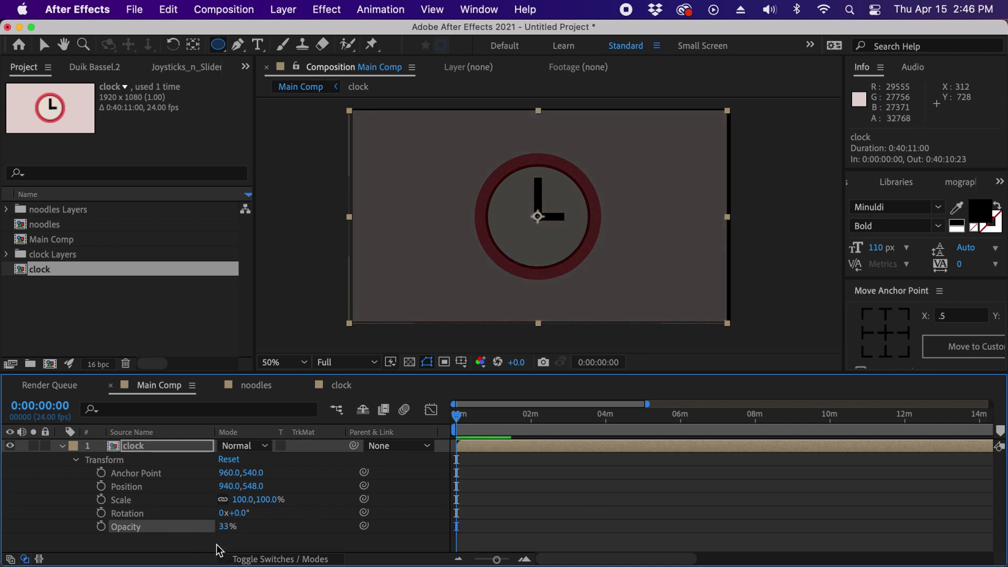
{"action": "left_click", "coordinate": [552, 505]}
Draw a red circle about 633 px wide over the clock's outer ring as a new shape layer
{"action": "key", "text": "period"}
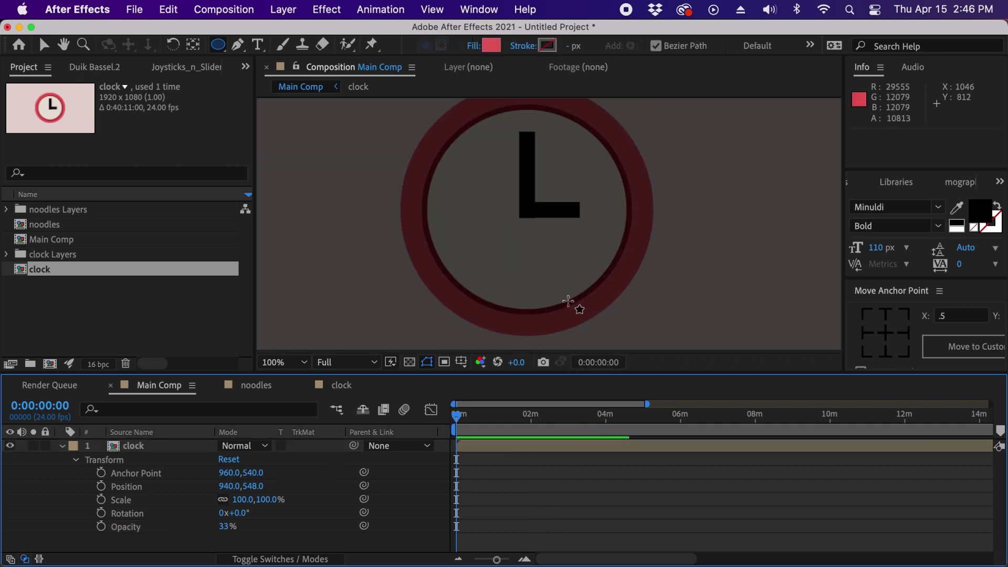
{"action": "left_click_drag", "start_coordinate": [518, 229], "coordinate": [465, 265]}
{"action": "key", "text": "comma"}
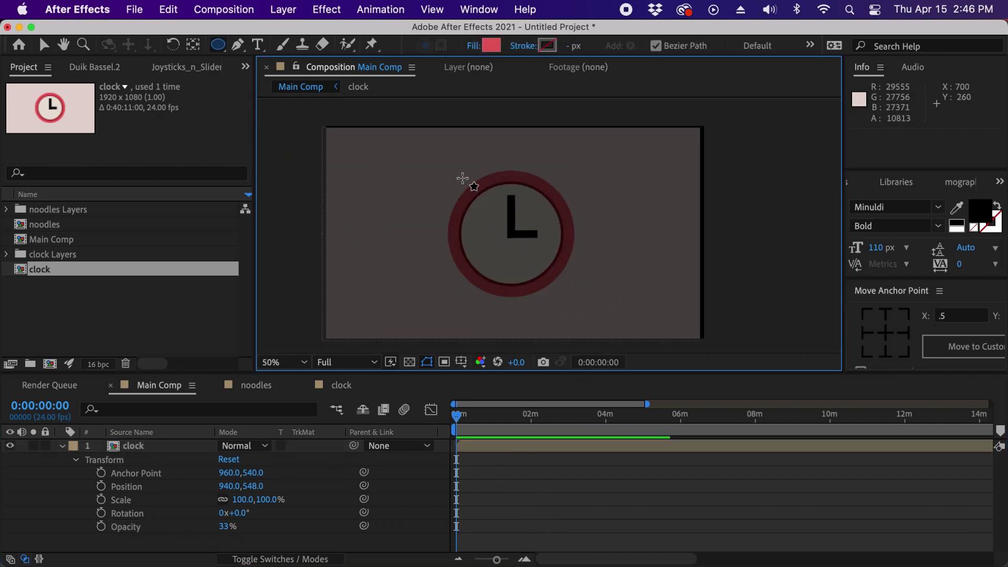
{"action": "left_click_drag", "start_coordinate": [448, 171], "coordinate": [574, 273]}
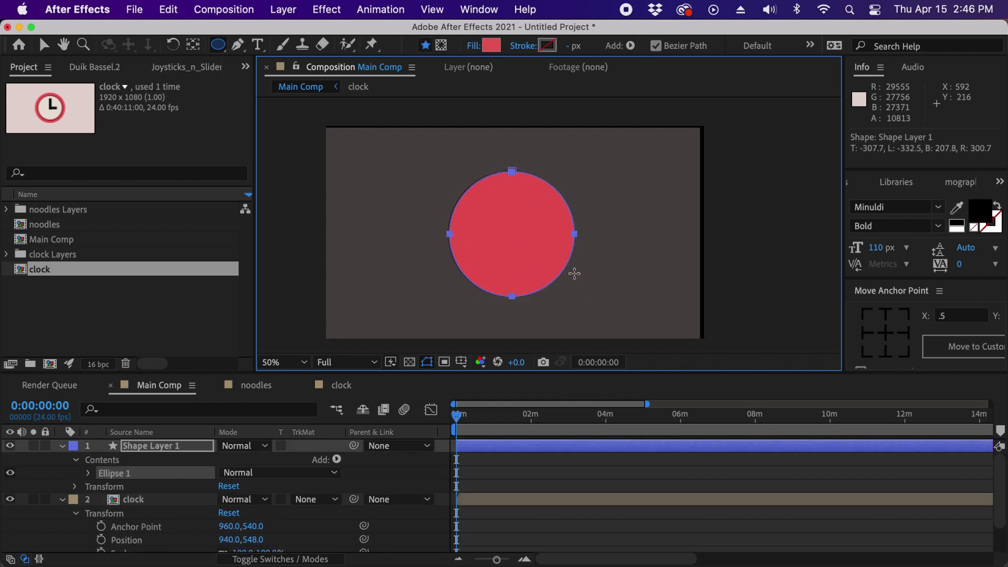
Align the red circle with the outer ring and move its anchor point to the circle's centre
{"action": "left_click", "coordinate": [546, 445]}
{"action": "key", "text": "v"}
{"action": "key", "text": "period"}
{"action": "left_click_drag", "start_coordinate": [622, 228], "coordinate": [652, 196]}
{"action": "key", "text": "y"}
{"action": "left_click_drag", "start_coordinate": [509, 209], "coordinate": [497, 213]}
{"action": "left_click", "coordinate": [183, 446]}
Hide the red circle's layer and set the clock layer's opacity to 100%
{"action": "left_click", "coordinate": [187, 499]}
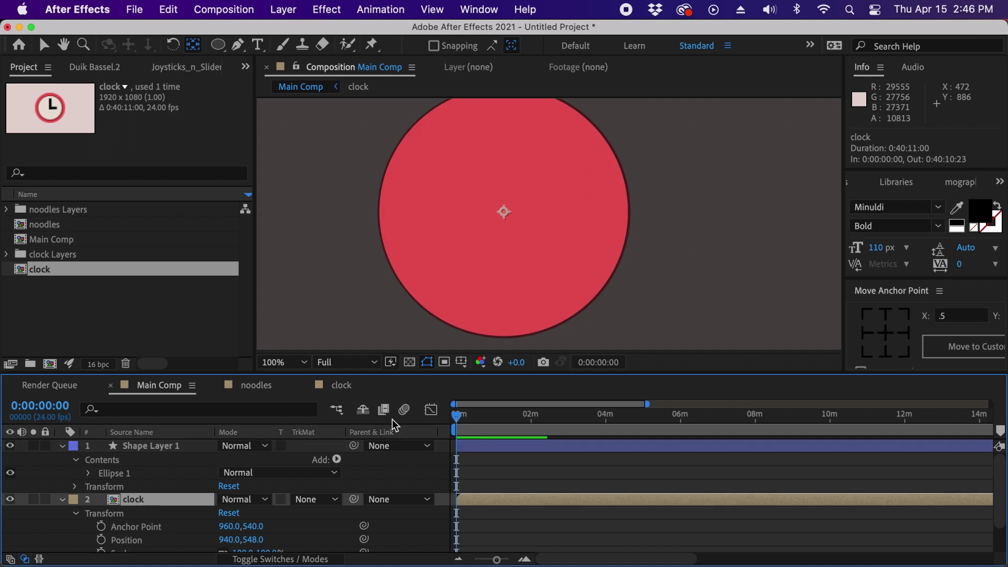
{"action": "left_click", "coordinate": [11, 446]}
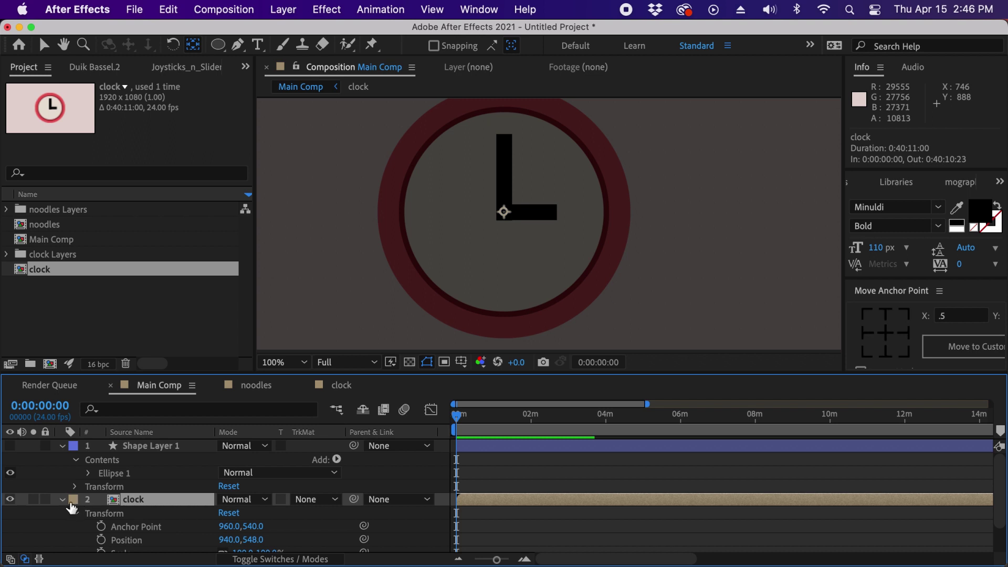
{"action": "key", "text": "t"}
{"action": "left_click_drag", "start_coordinate": [225, 513], "coordinate": [479, 515]}
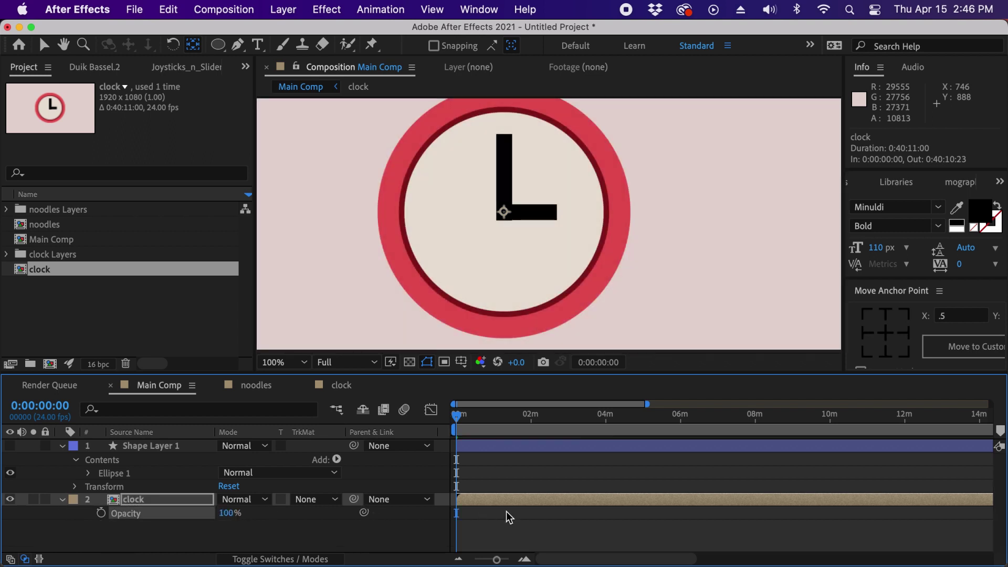
{"action": "left_click", "coordinate": [479, 515]}
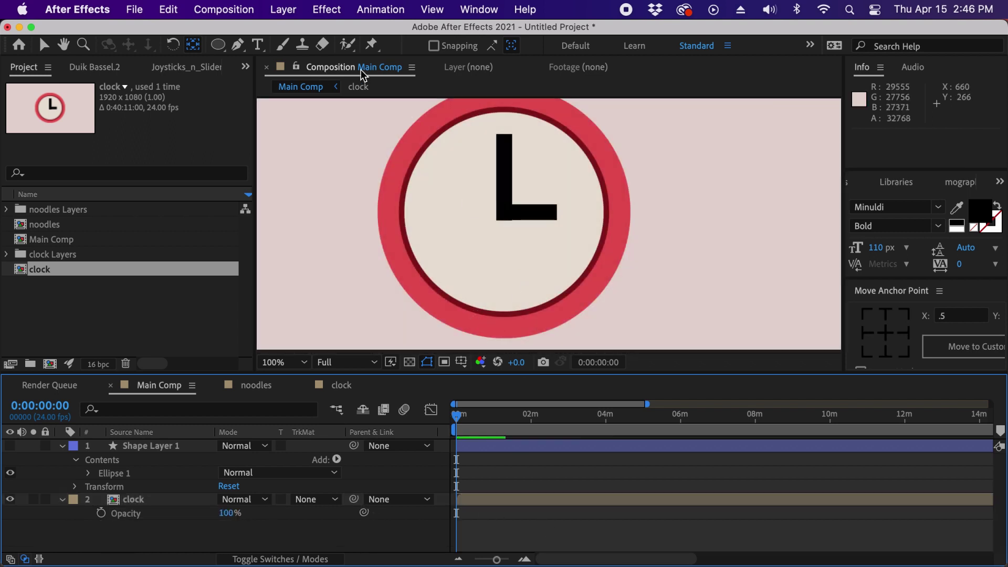
Set the Ellipse tool's fill to the dark red sampled from the clock's thin inner ring
{"action": "left_click", "coordinate": [220, 45]}
{"action": "left_click", "coordinate": [489, 47]}
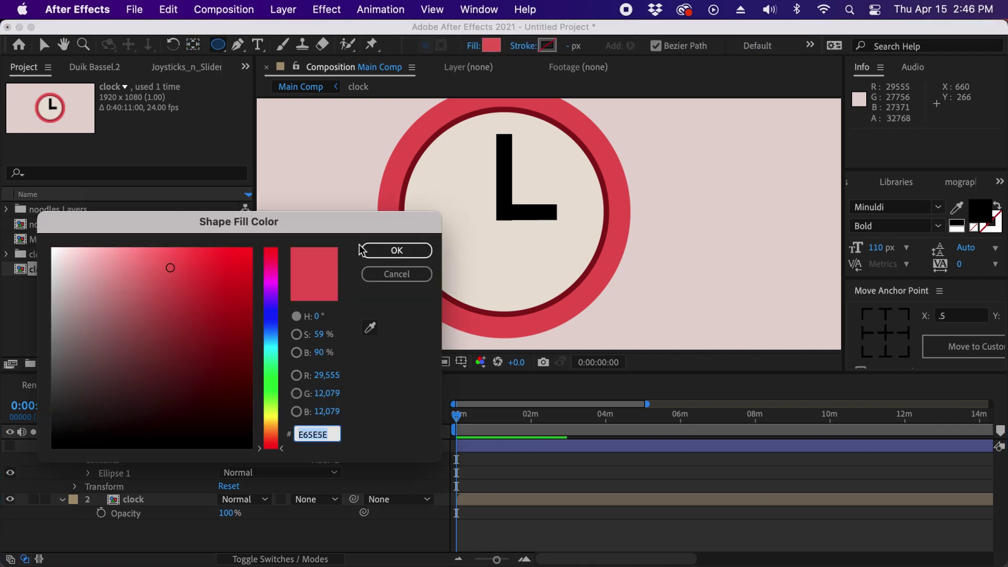
{"action": "left_click_drag", "start_coordinate": [306, 236], "coordinate": [312, 238]}
{"action": "left_click", "coordinate": [314, 337]}
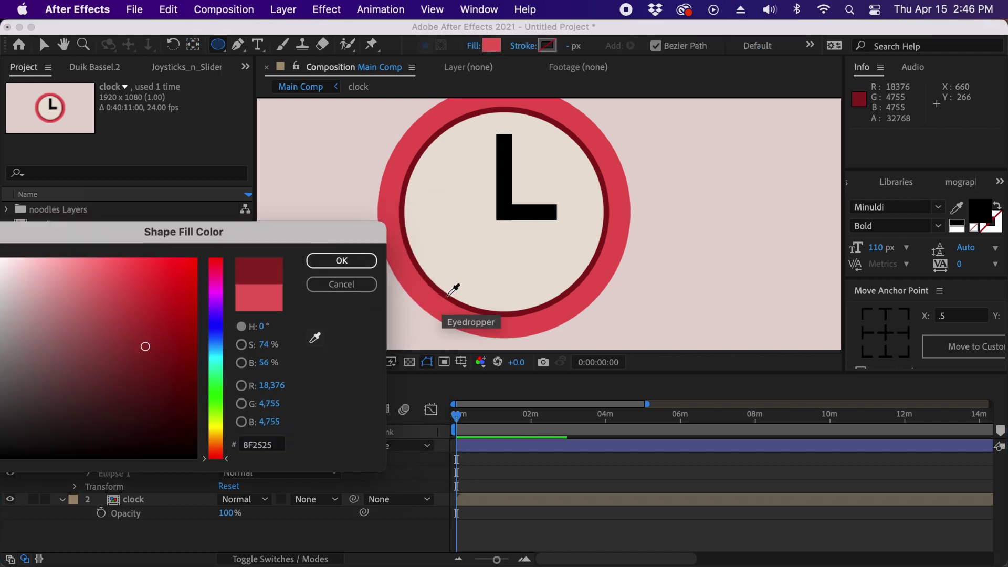
{"action": "left_click", "coordinate": [452, 292]}
{"action": "left_click", "coordinate": [341, 261]}
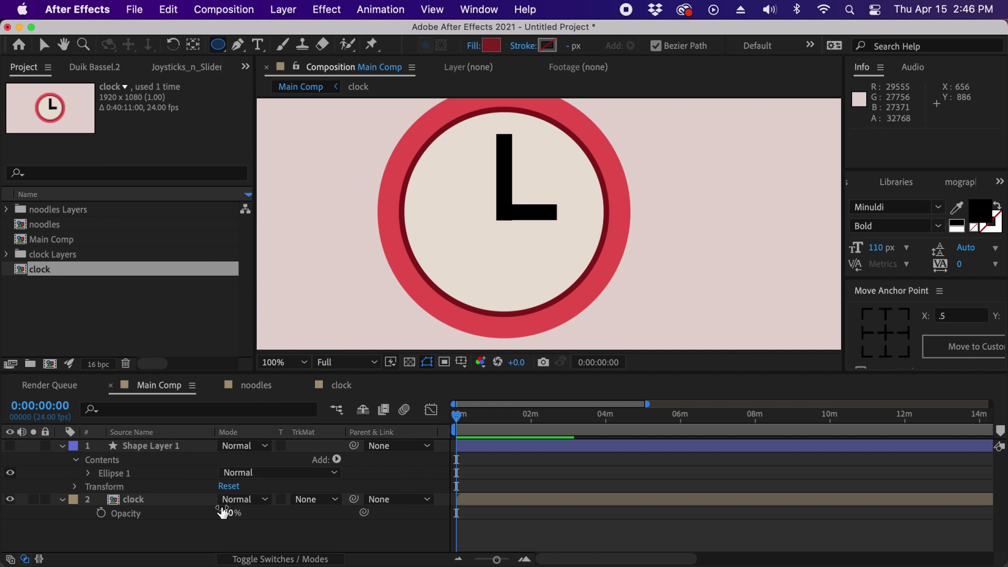
Lower the clock layer's opacity to 24% and stack it above the red circle's layer, made visible again
{"action": "mouse_move", "coordinate": [224, 520]}
{"action": "left_mouse_down"}
{"action": "mouse_move", "coordinate": [186, 521]}
{"action": "mouse_move", "coordinate": [230, 529]}
{"action": "left_mouse_up"}
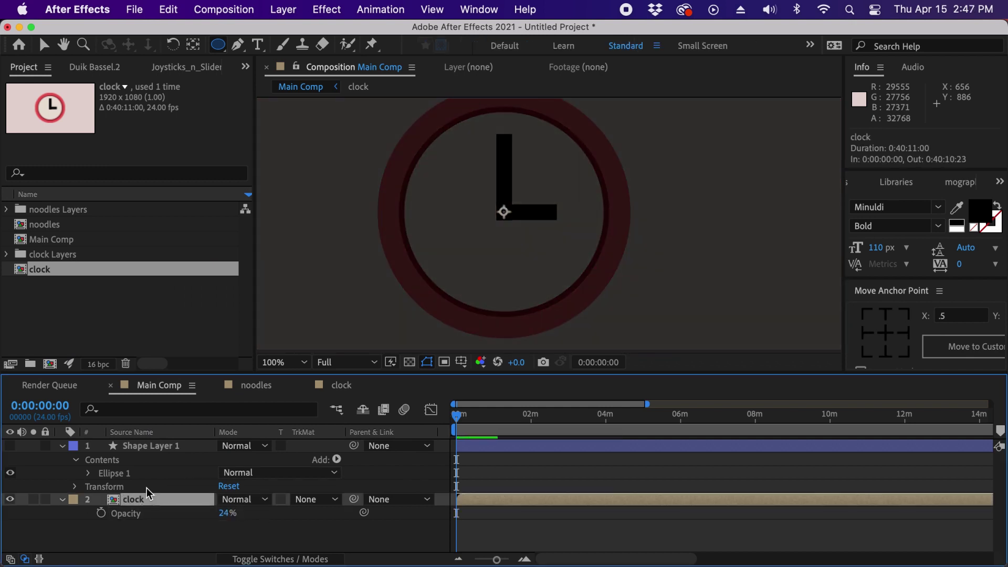
{"action": "left_click_drag", "start_coordinate": [146, 491], "coordinate": [147, 444]}
{"action": "left_click", "coordinate": [10, 473]}
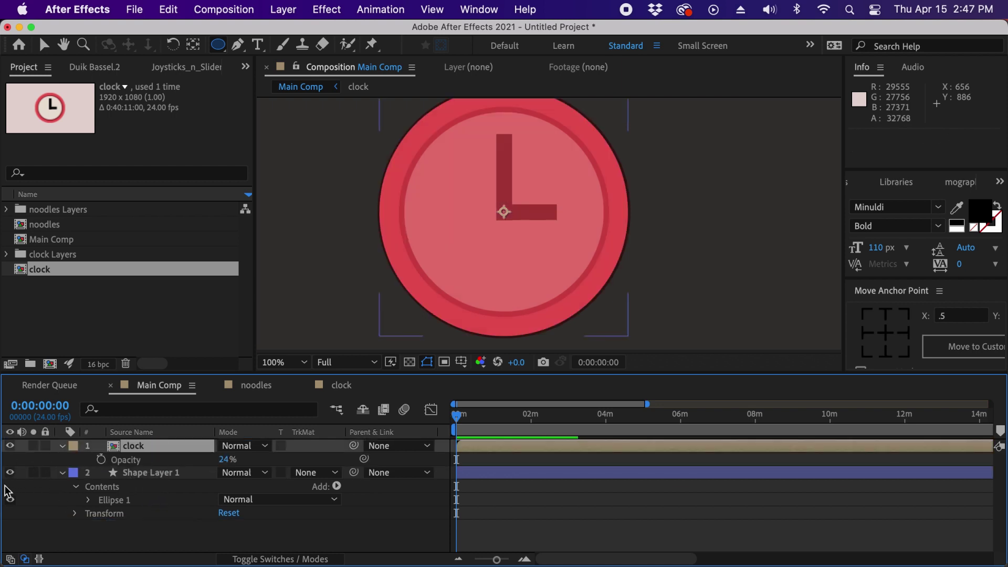
Collapse the red circle's layer properties and lock the clock layer
{"action": "left_click", "coordinate": [148, 474]}
{"action": "left_click", "coordinate": [62, 473]}
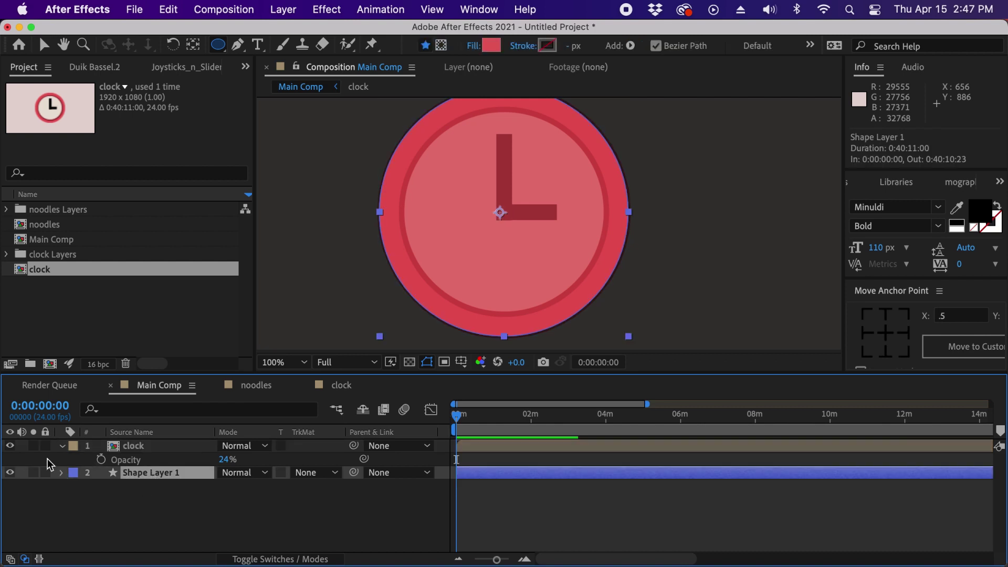
{"action": "left_click", "coordinate": [122, 446]}
{"action": "left_click", "coordinate": [45, 446]}
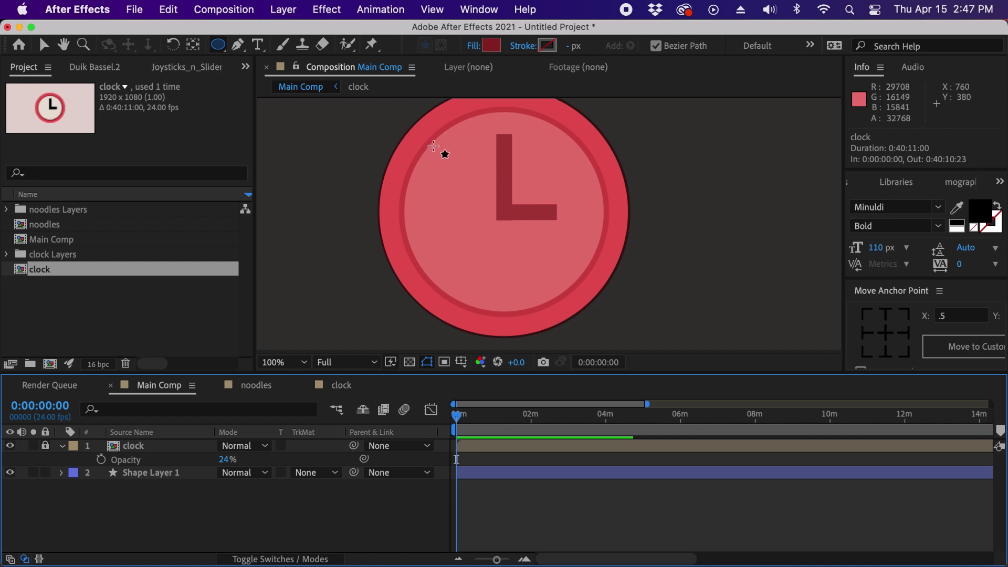
Draw a dark red circle over the clock's inner ring and nudge it into alignment with the guide
{"action": "mouse_move", "coordinate": [414, 132]}
{"action": "left_mouse_down"}
{"action": "mouse_move", "coordinate": [604, 320]}
{"action": "mouse_move", "coordinate": [598, 273]}
{"action": "mouse_move", "coordinate": [581, 254]}
{"action": "mouse_move", "coordinate": [606, 276]}
{"action": "left_mouse_up"}
{"action": "left_click", "coordinate": [502, 448]}
{"action": "key", "text": "Right"}
{"action": "key", "text": "Right"}
{"action": "key", "text": "Right"}
{"action": "key", "text": "Right"}
{"action": "key", "text": "Right"}
{"action": "key", "text": "Right"}
{"action": "key", "text": "Right"}
{"action": "key", "text": "Right"}
{"action": "key", "text": "v"}
{"action": "left_click", "coordinate": [500, 216]}
Unlock the clock layer and stack it above the dark red circle's layer at 100% opacity
{"action": "left_click", "coordinate": [437, 416]}
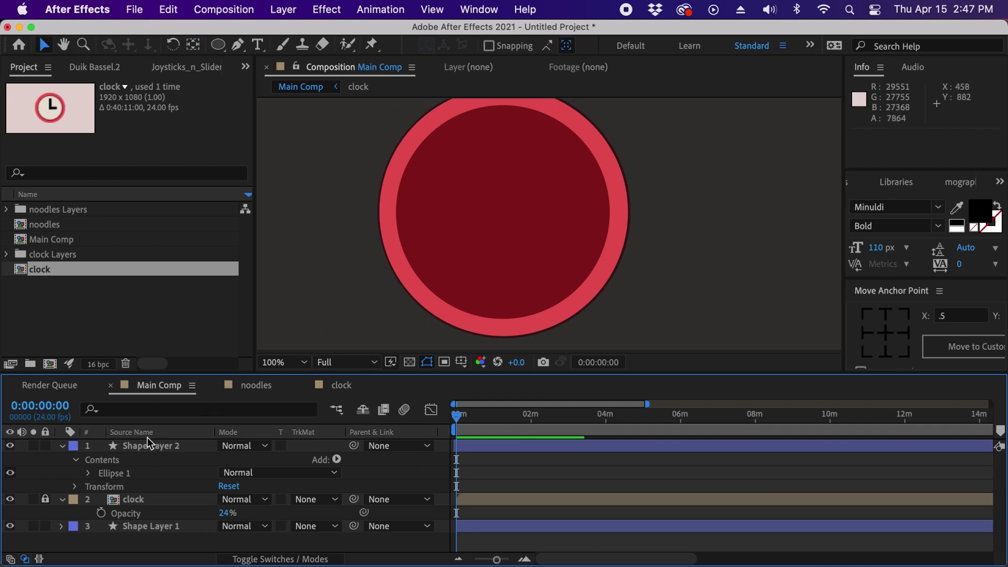
{"action": "left_click", "coordinate": [95, 499]}
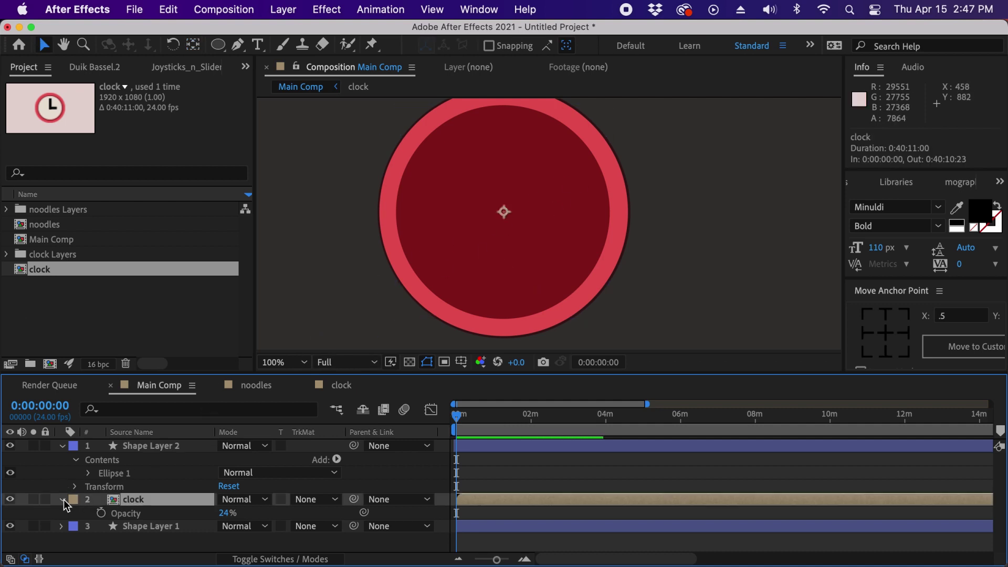
{"action": "left_click_drag", "start_coordinate": [133, 499], "coordinate": [135, 441]}
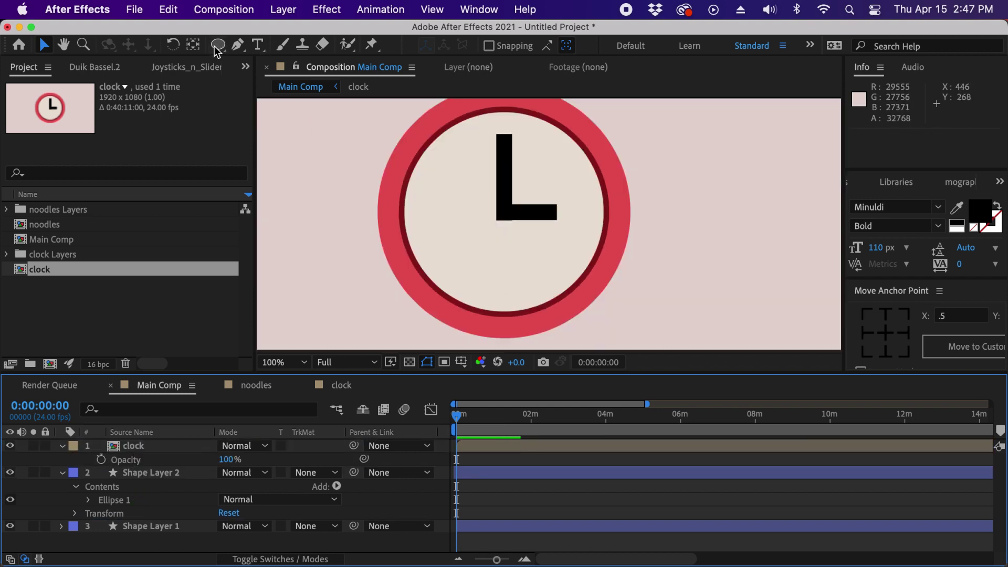
Set the Ellipse tool's fill to the cream colour sampled from the clock face
{"action": "left_click", "coordinate": [216, 45]}
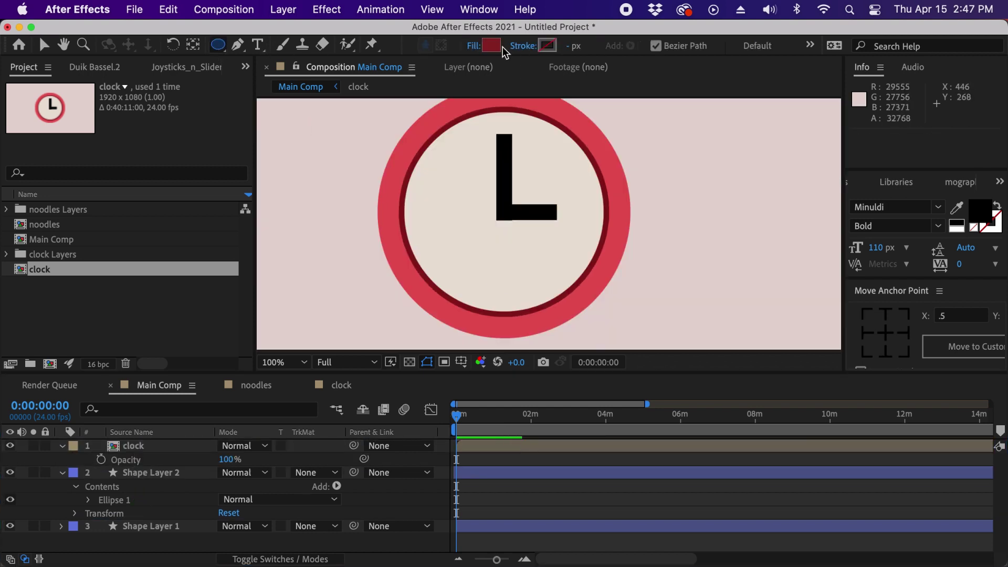
{"action": "left_click", "coordinate": [491, 46]}
{"action": "left_click", "coordinate": [315, 337]}
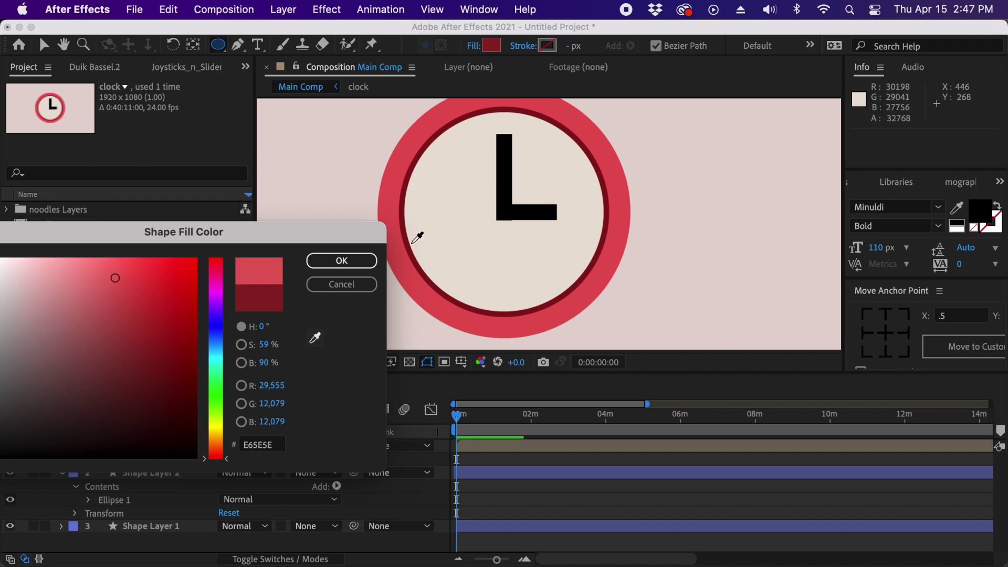
{"action": "left_click", "coordinate": [446, 228]}
{"action": "left_click", "coordinate": [355, 260]}
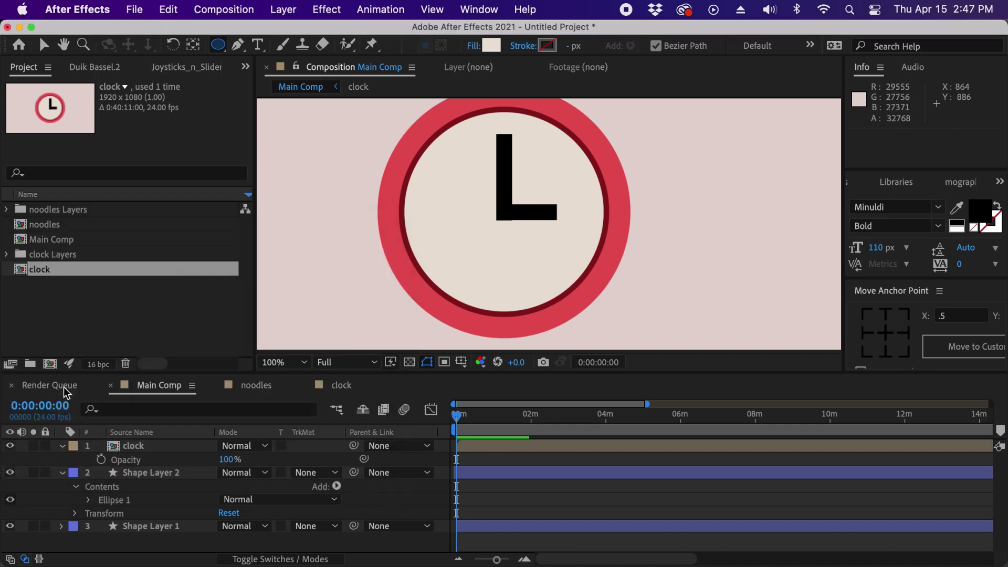
Lower the clock layer's opacity to 36% and lock the layer
{"action": "left_click", "coordinate": [134, 458]}
{"action": "left_click_drag", "start_coordinate": [225, 459], "coordinate": [180, 462]}
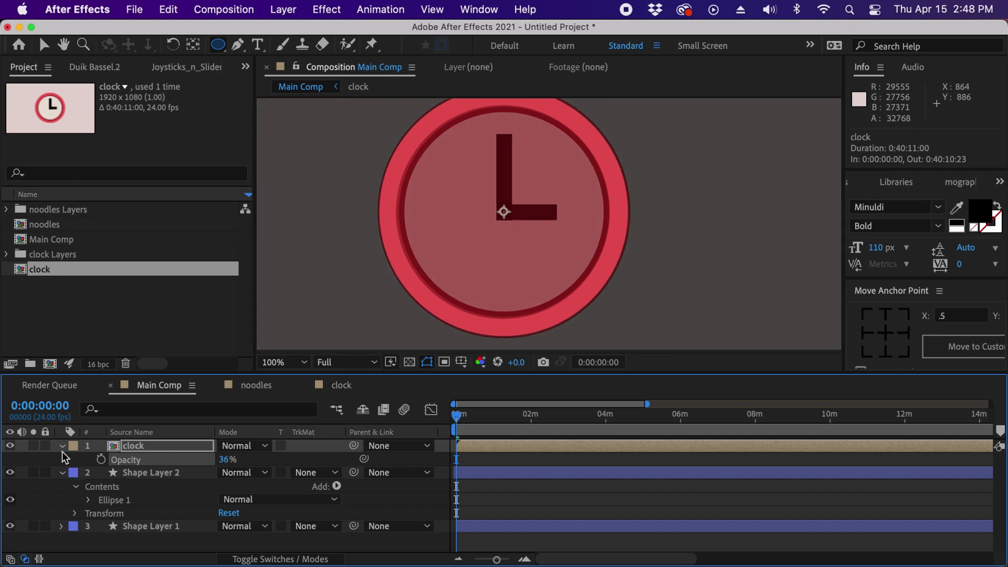
{"action": "left_click", "coordinate": [45, 446]}
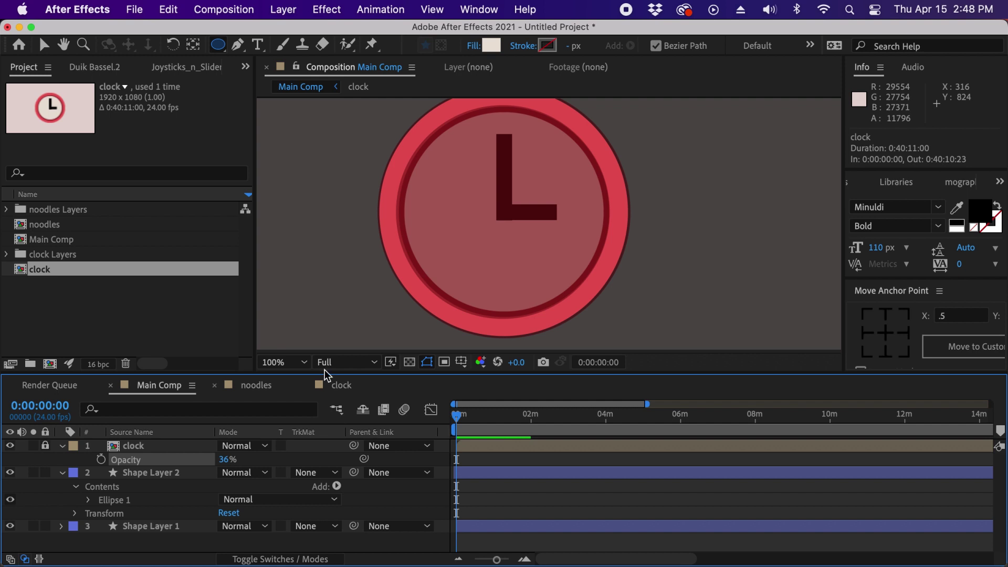
Draw a cream circle about 505 px wide over the clock face, align it, and move its anchor point to the centre
{"action": "left_click_drag", "start_coordinate": [423, 135], "coordinate": [598, 262]}
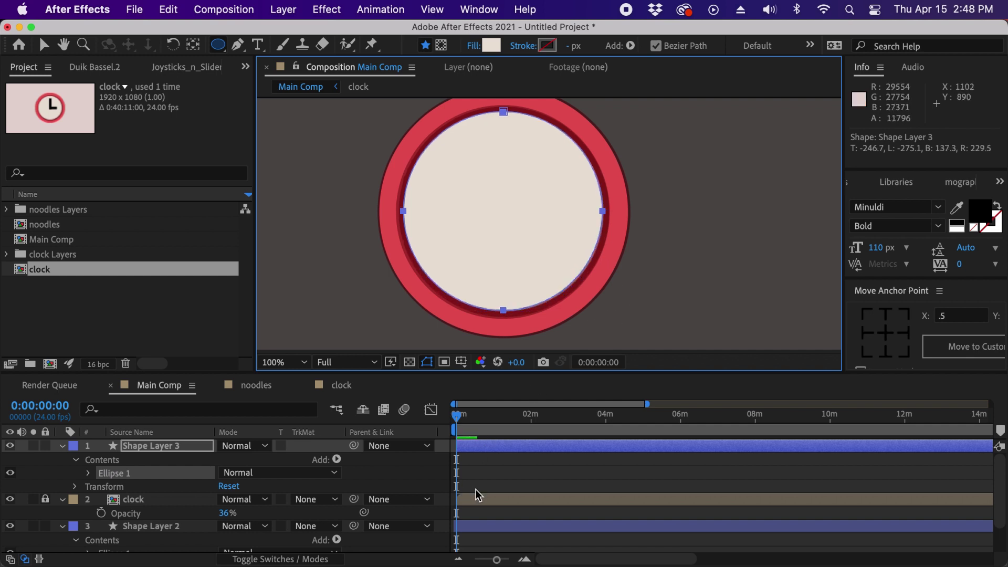
{"action": "left_click", "coordinate": [486, 446]}
{"action": "key", "text": "y"}
{"action": "left_click_drag", "start_coordinate": [513, 208], "coordinate": [502, 214]}
{"action": "left_click", "coordinate": [498, 447]}
{"action": "key", "text": "v"}
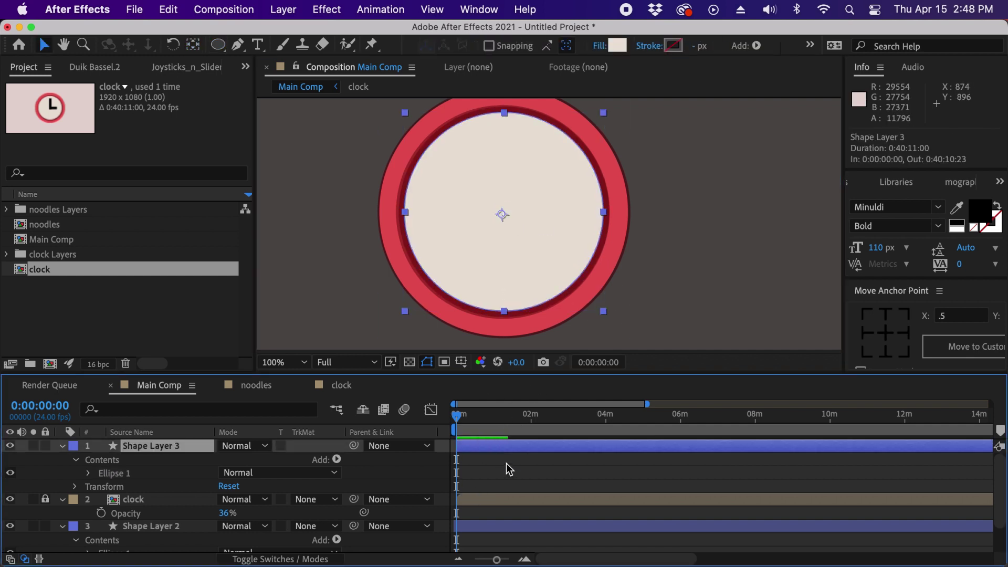
{"action": "left_click", "coordinate": [509, 469]}
Move the cream circle's layer below the clock layer and deselect everything
{"action": "left_click", "coordinate": [143, 446]}
{"action": "left_click_drag", "start_coordinate": [150, 446], "coordinate": [183, 506]}
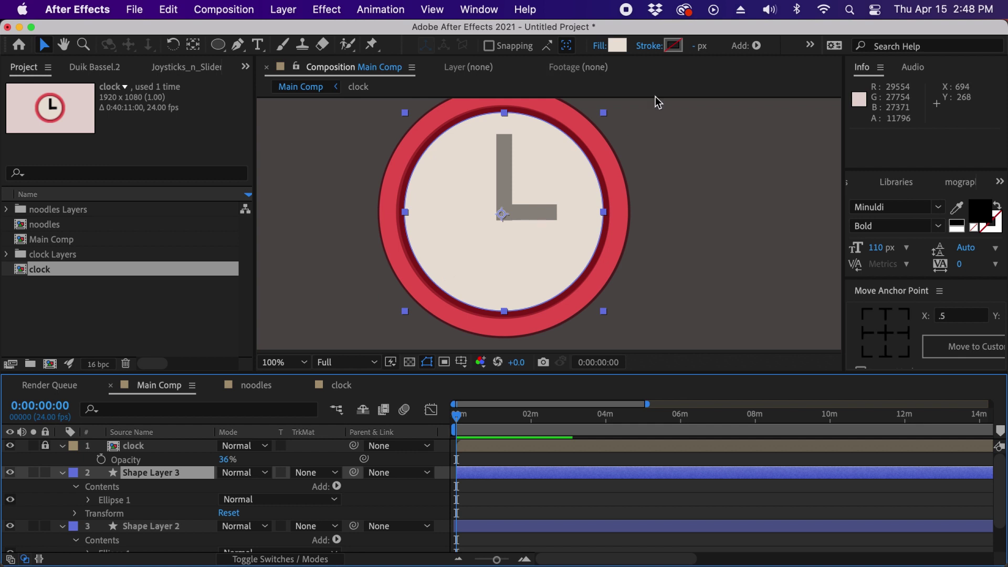
{"action": "left_click", "coordinate": [534, 513]}
{"action": "left_click", "coordinate": [522, 237]}
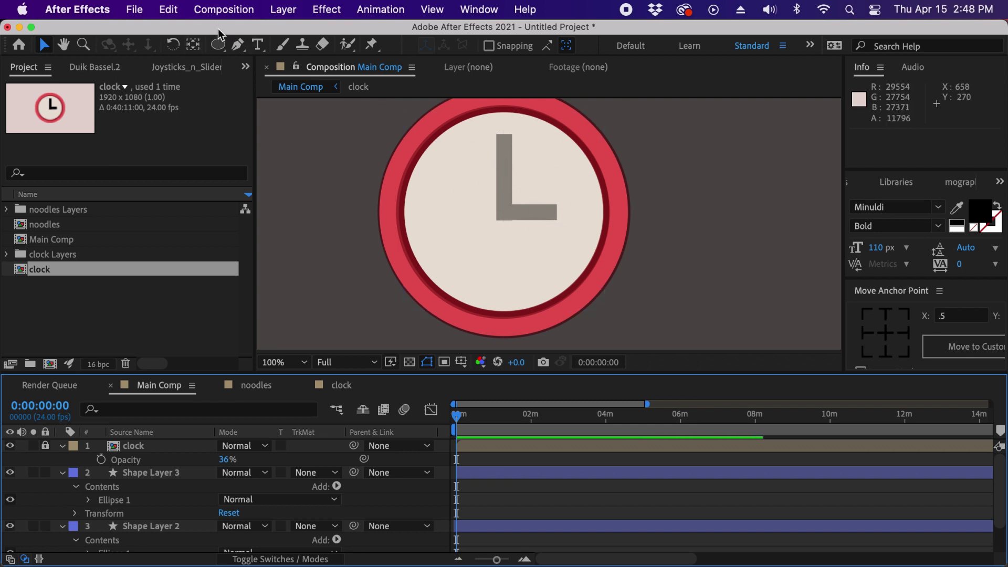
Choose the Pen tool and set its fill to None
{"action": "left_click", "coordinate": [239, 45]}
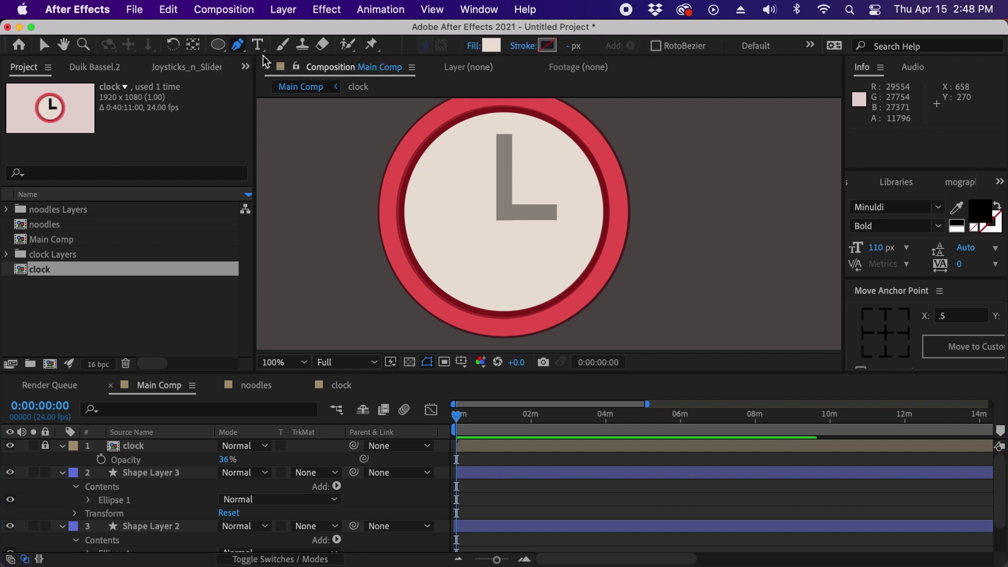
{"action": "left_click", "coordinate": [474, 46]}
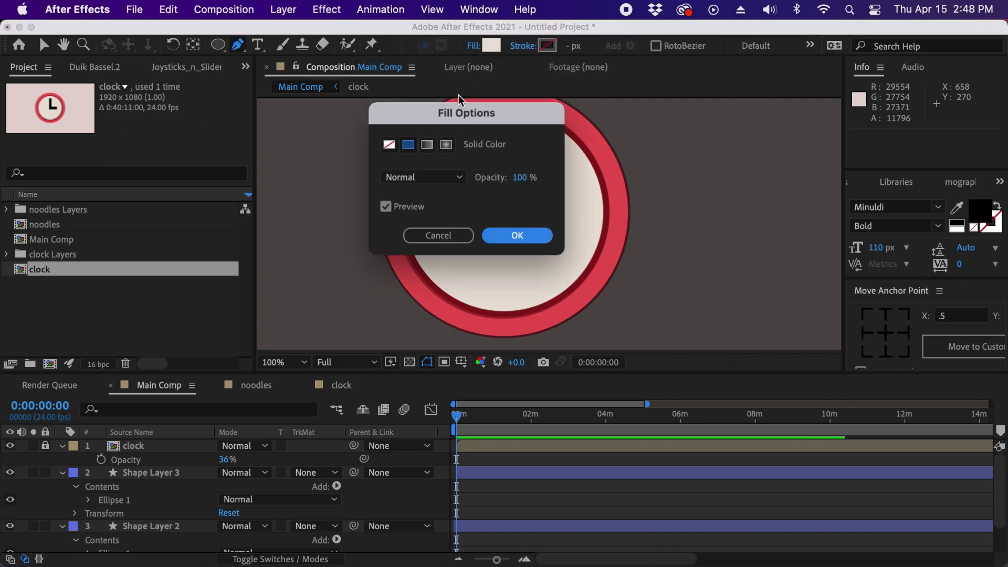
{"action": "left_click", "coordinate": [387, 144]}
{"action": "left_click", "coordinate": [517, 235]}
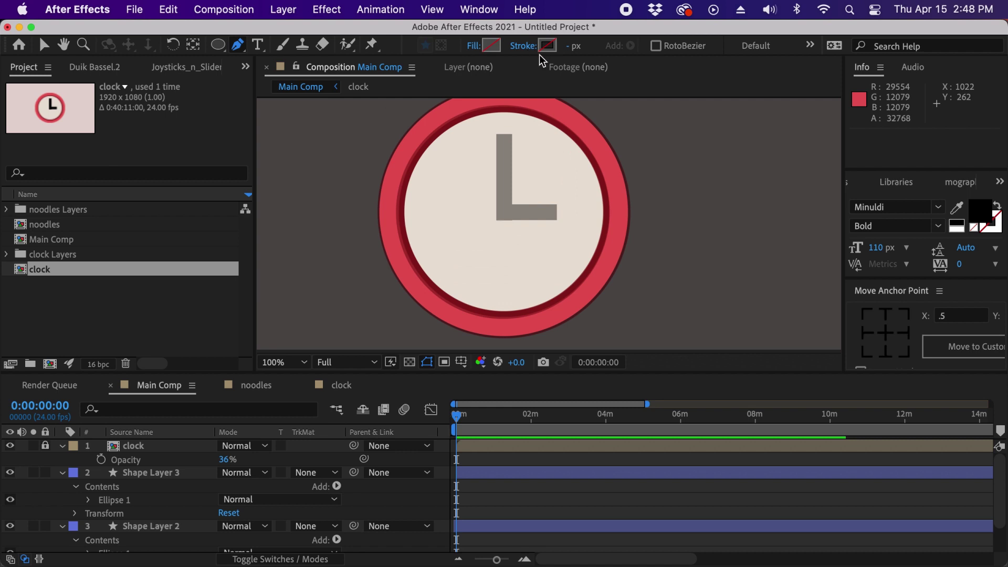
Set the Pen tool's stroke to solid black, 10 px wide, for the clock hands
{"action": "left_click", "coordinate": [549, 46]}
{"action": "left_click_drag", "start_coordinate": [242, 226], "coordinate": [465, 217]}
{"action": "left_click", "coordinate": [587, 250]}
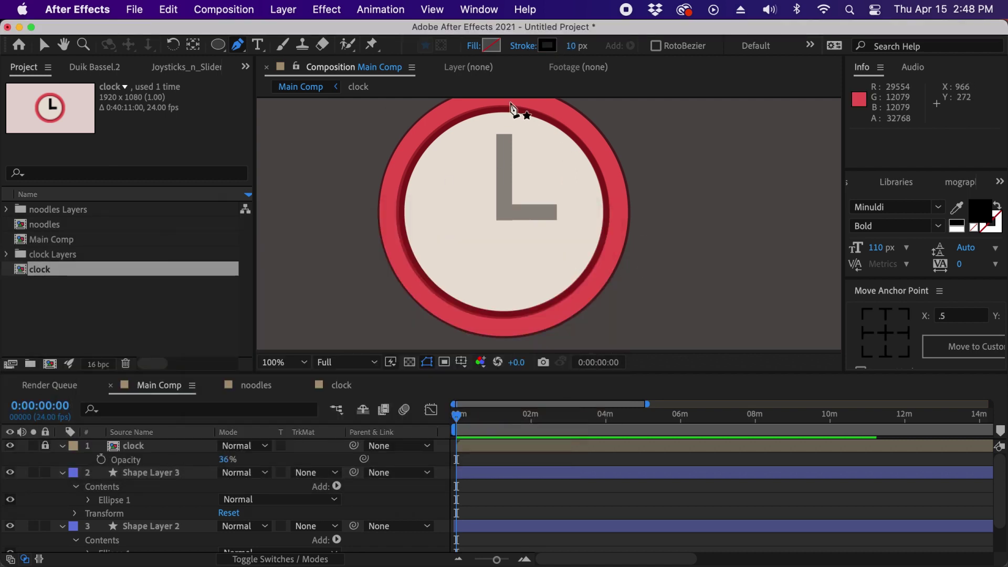
{"action": "scroll", "coordinate": [557, 186], "scroll_direction": "up", "scroll_amount": 1}
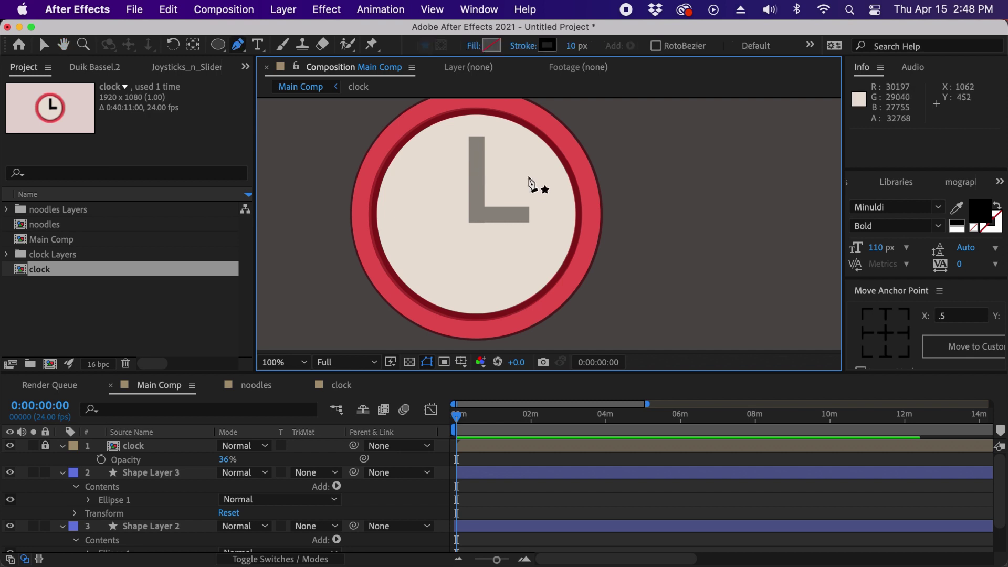
Draw a straight vertical Pen path along the centre of the clock's minute hand, ending at the hands' lower corner
{"action": "left_click_drag", "start_coordinate": [514, 167], "coordinate": [519, 232]}
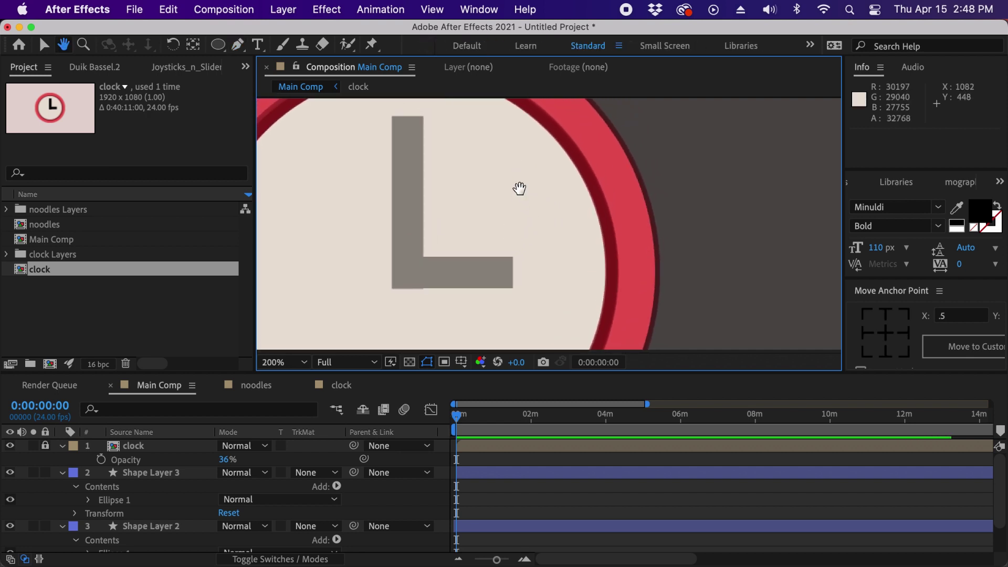
{"action": "left_click", "coordinate": [406, 116]}
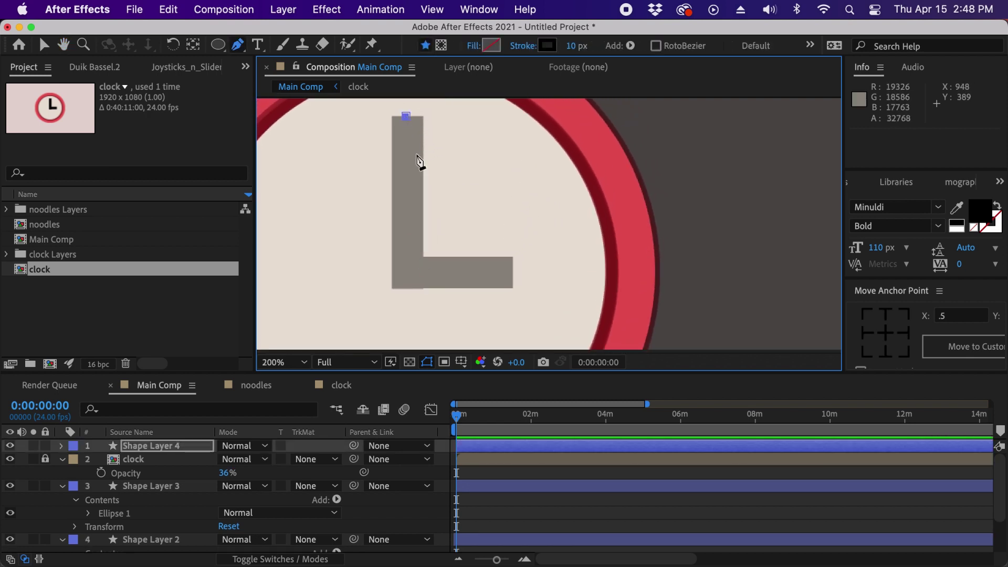
{"action": "left_click", "coordinate": [406, 290]}
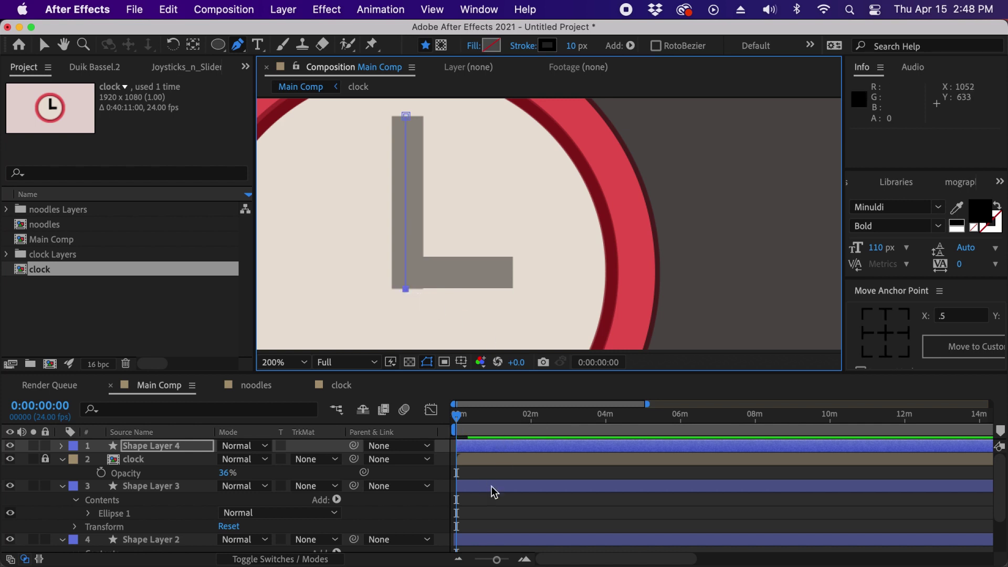
Widen the vertical hand's stroke to 39 px, nudge its layer 1 px to the right and deselect it
{"action": "left_click_drag", "start_coordinate": [572, 47], "coordinate": [602, 46]}
{"action": "left_click", "coordinate": [486, 448]}
{"action": "key", "text": "Right"}
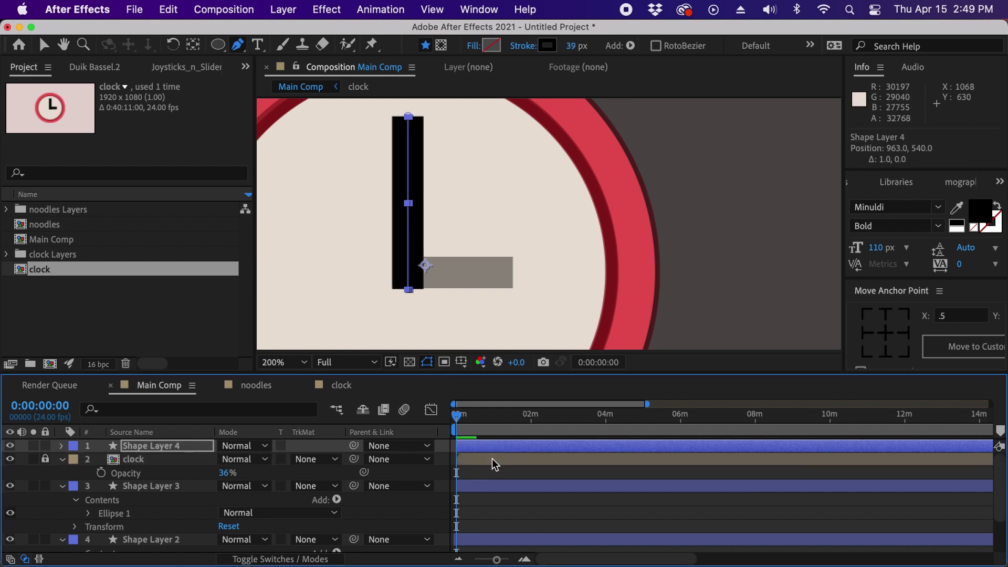
{"action": "left_click", "coordinate": [479, 467]}
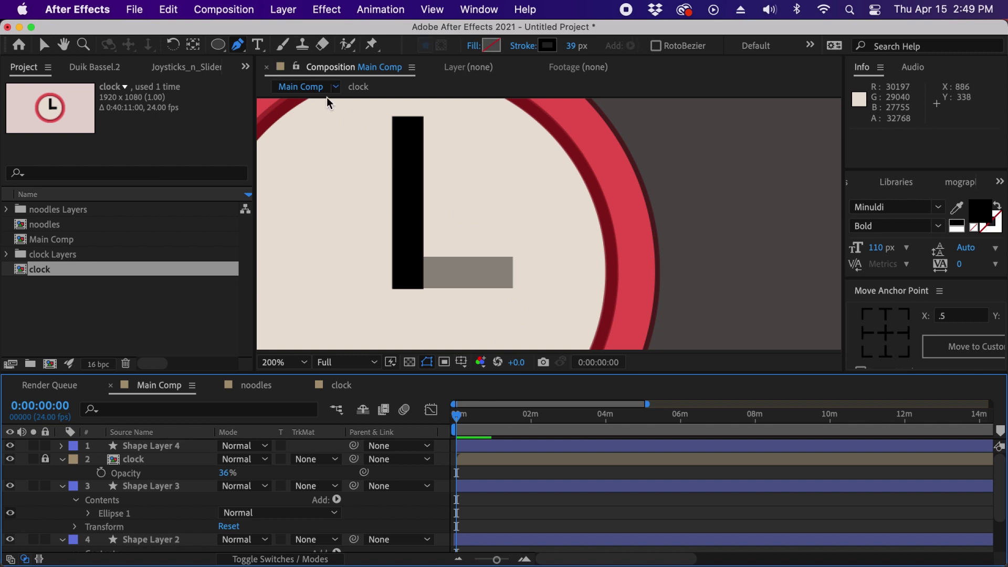
Draw the hour hand as a separate horizontal Pen path with a 39 px black stroke, from the vertical hand to the reference's end
{"action": "left_click", "coordinate": [407, 271]}
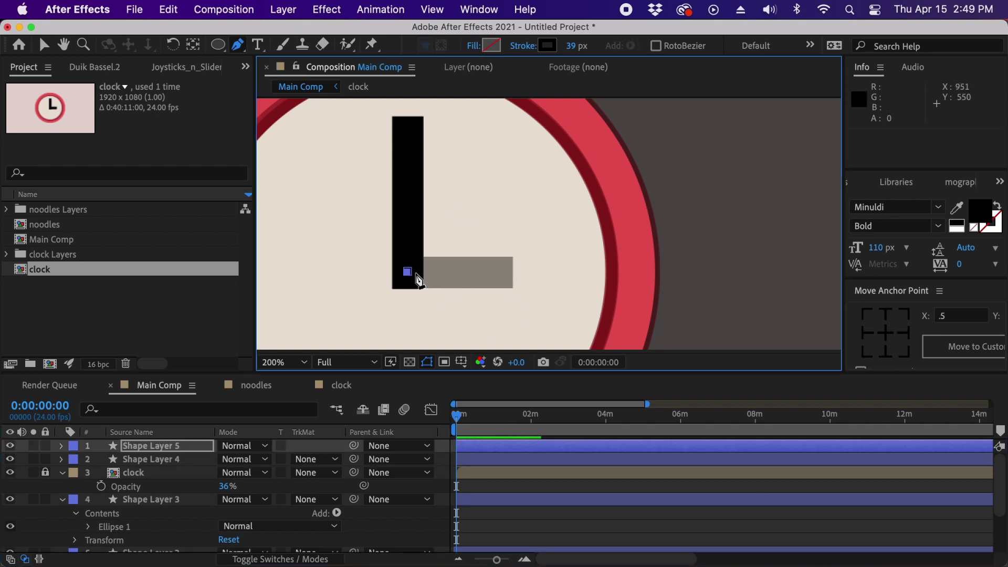
{"action": "left_click", "coordinate": [513, 272]}
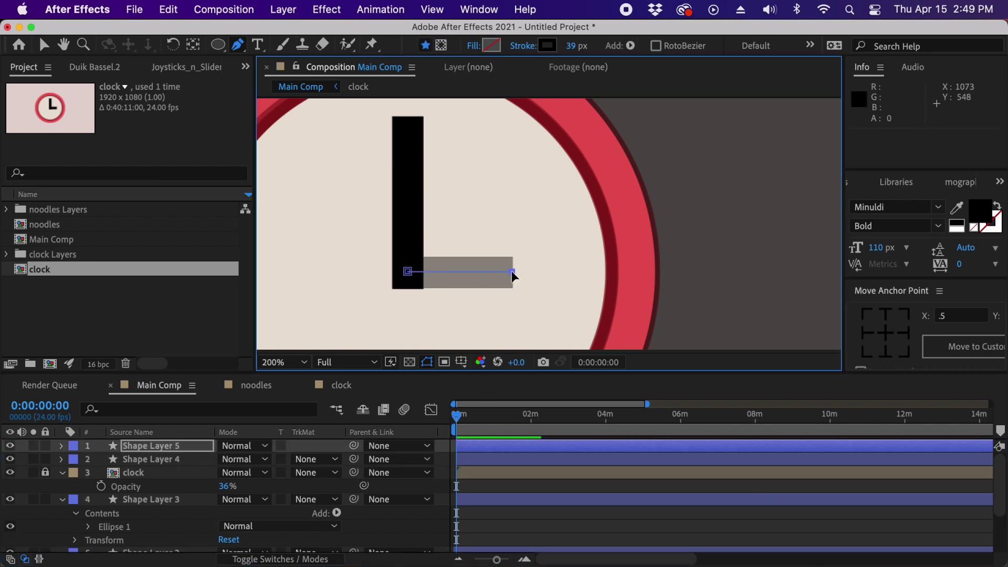
{"action": "key", "text": "v"}
{"action": "key", "text": "comma"}
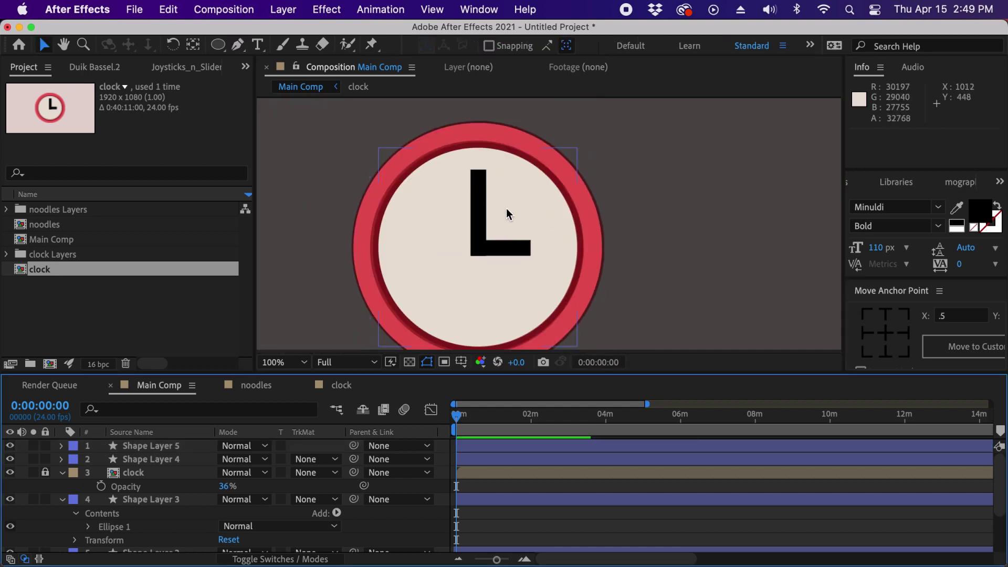
Move the vertical hand's anchor point to the lower end of its path with the Pan Behind tool
{"action": "left_click", "coordinate": [477, 192]}
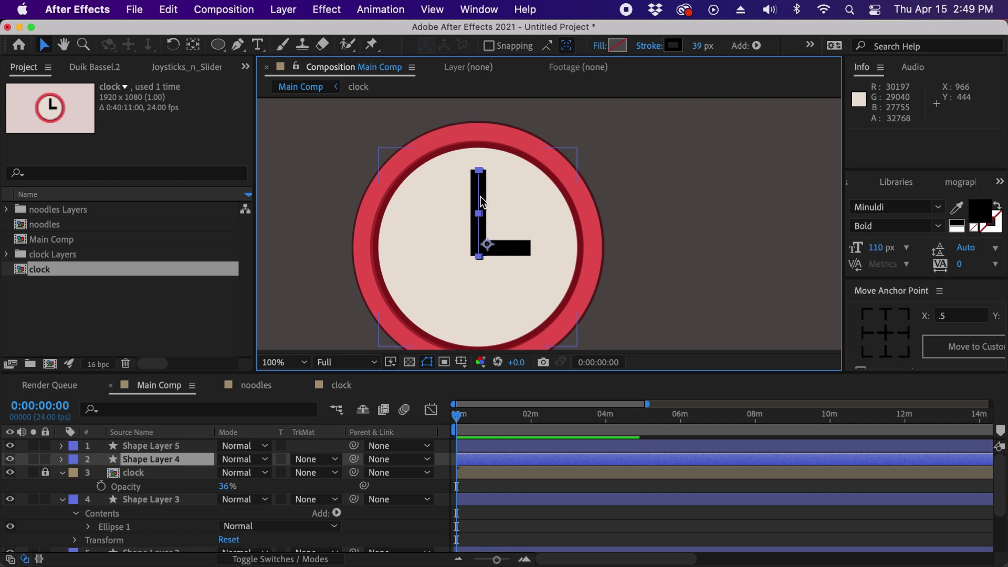
{"action": "key", "text": "y"}
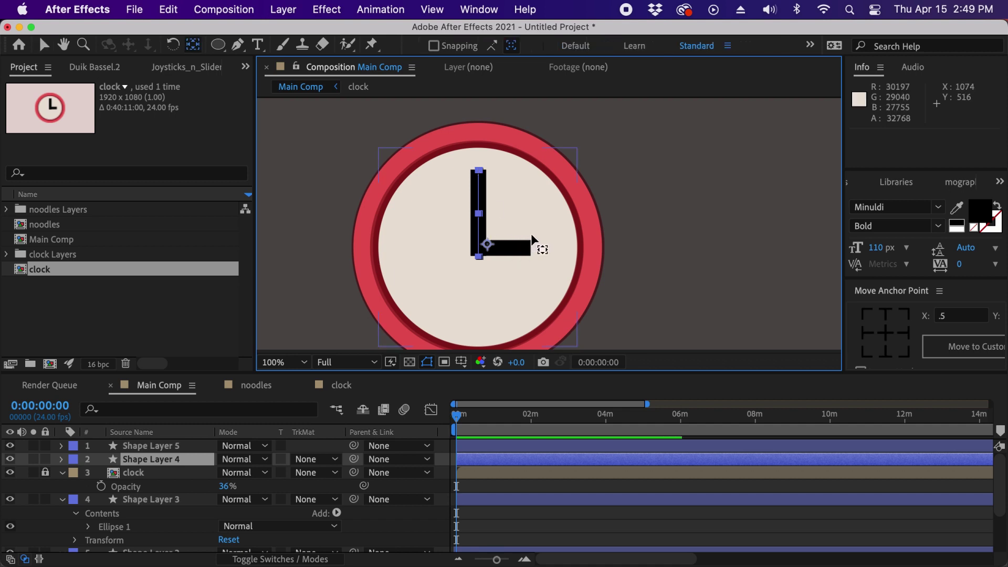
{"action": "key", "text": "period"}
{"action": "left_click_drag", "start_coordinate": [427, 264], "coordinate": [408, 289]}
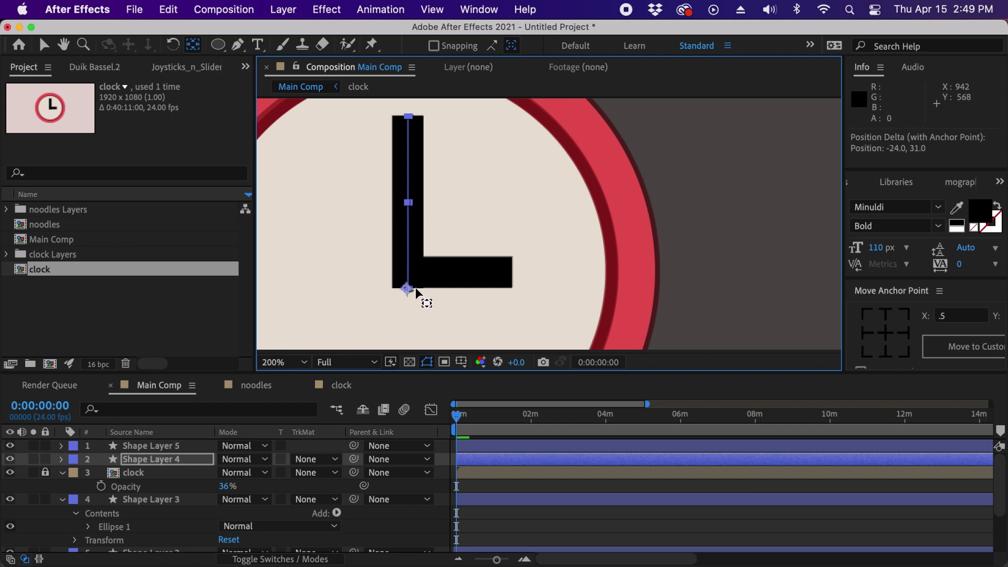
Try rotating the vertical hand about its lower end and moving it toward the clock's upper-right rim, and undo both changes
{"action": "key", "text": "comma"}
{"action": "key", "text": "w"}
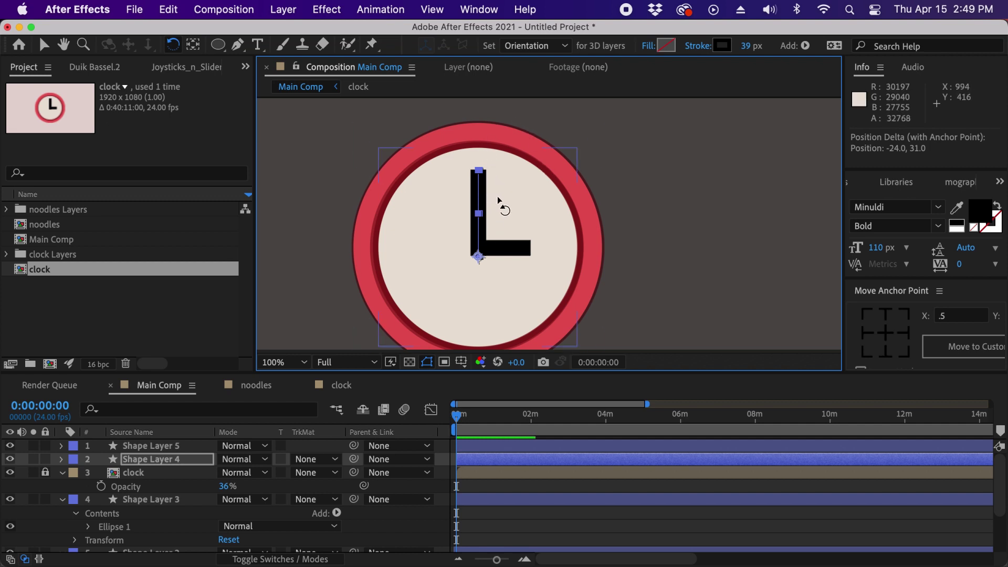
{"action": "left_click_drag", "start_coordinate": [478, 175], "coordinate": [551, 186]}
{"action": "key", "text": "v"}
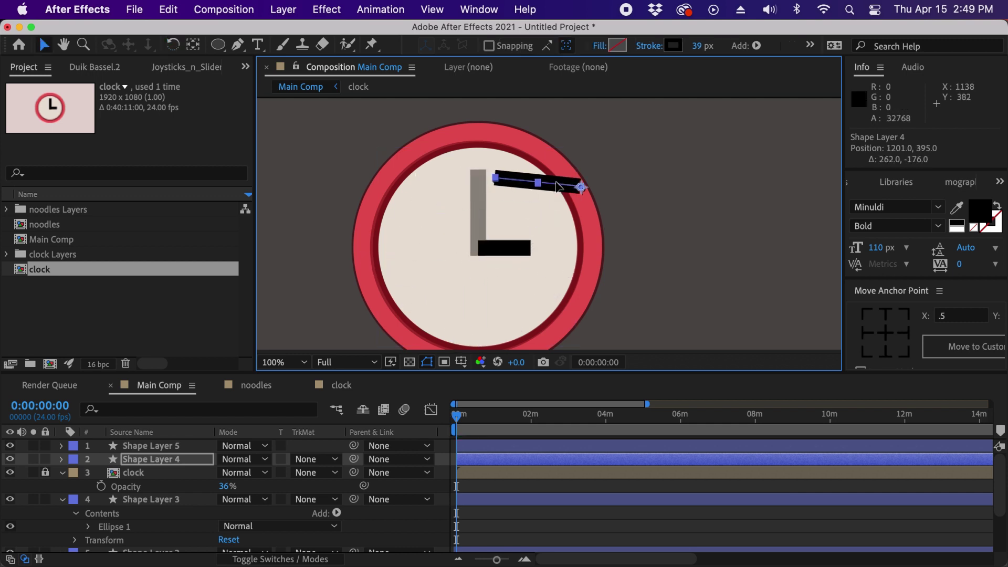
{"action": "key", "text": "super+z"}
{"action": "key", "text": "super+z"}
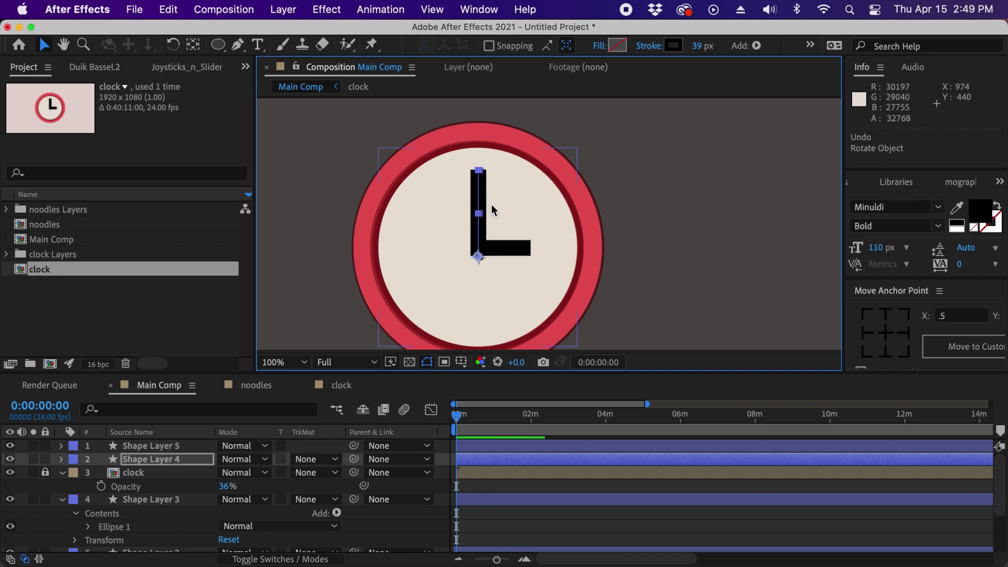
Move the vertical hand's anchor point to about its middle and spin the hand freely around it
{"action": "key", "text": "y"}
{"action": "left_click_drag", "start_coordinate": [479, 257], "coordinate": [483, 215]}
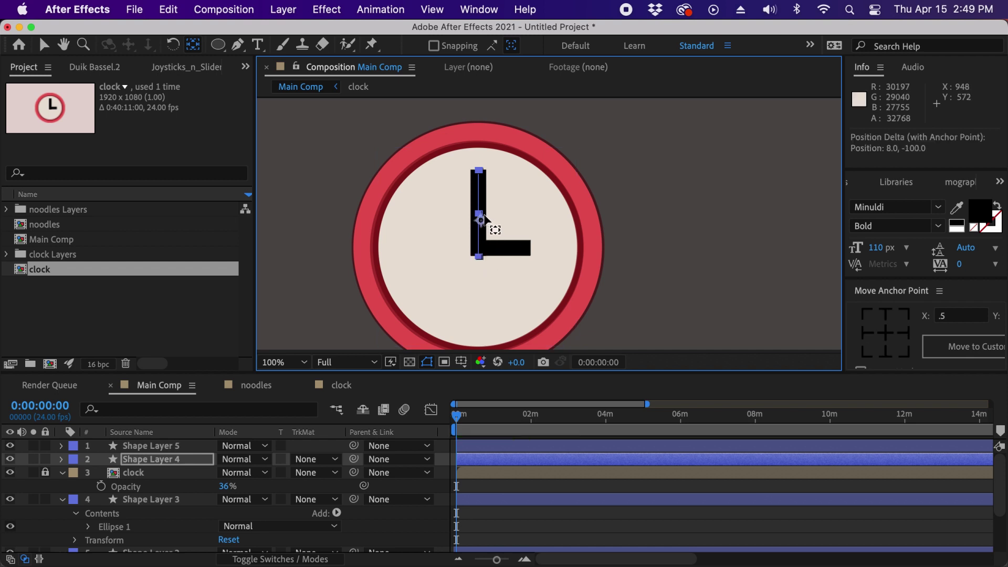
{"action": "key", "text": "w"}
{"action": "left_click_drag", "start_coordinate": [501, 196], "coordinate": [405, 213]}
{"action": "key", "text": "v"}
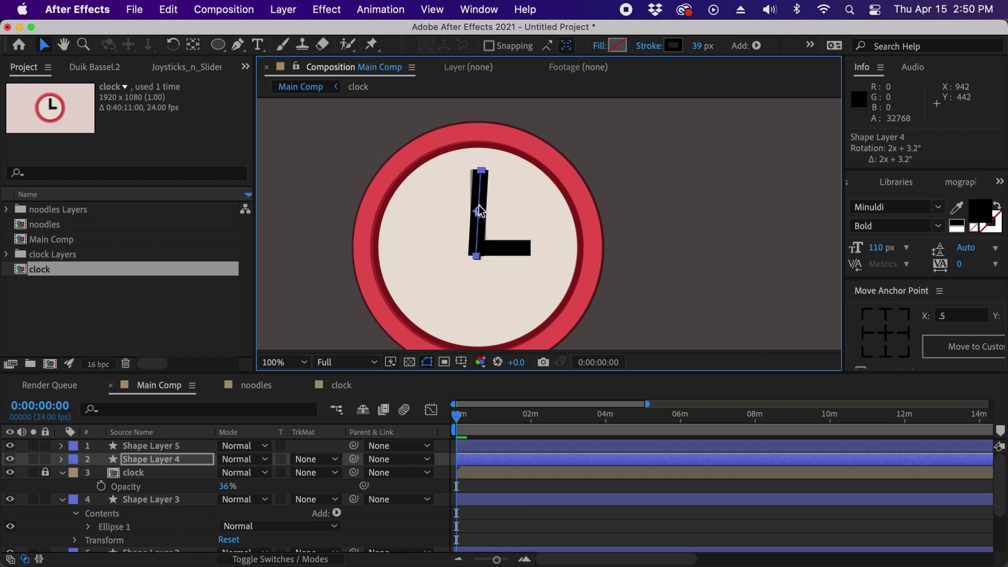
{"action": "left_click_drag", "start_coordinate": [550, 187], "coordinate": [578, 167]}
{"action": "key", "text": "super+z"}
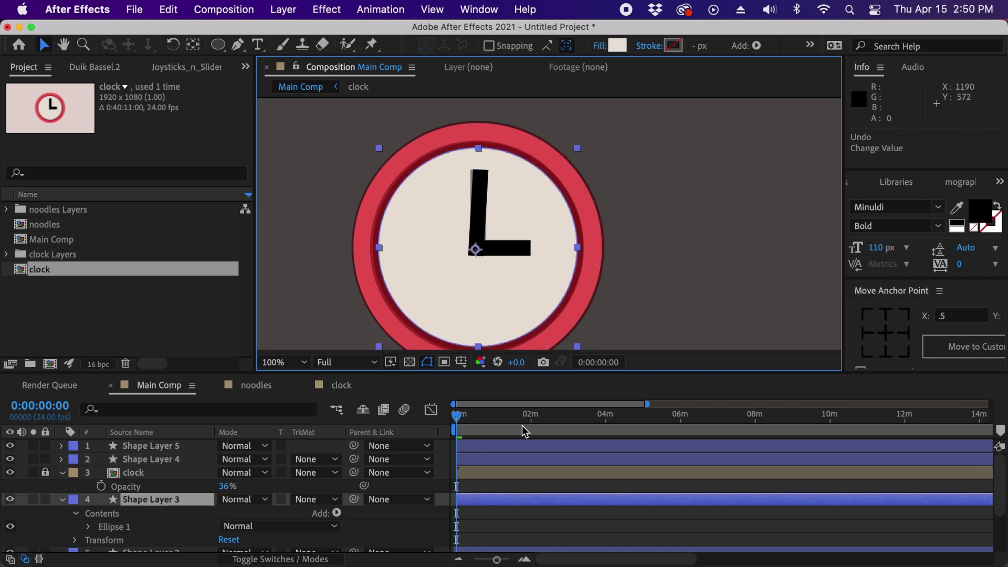
{"action": "left_click", "coordinate": [499, 484]}
{"action": "left_click", "coordinate": [478, 206]}
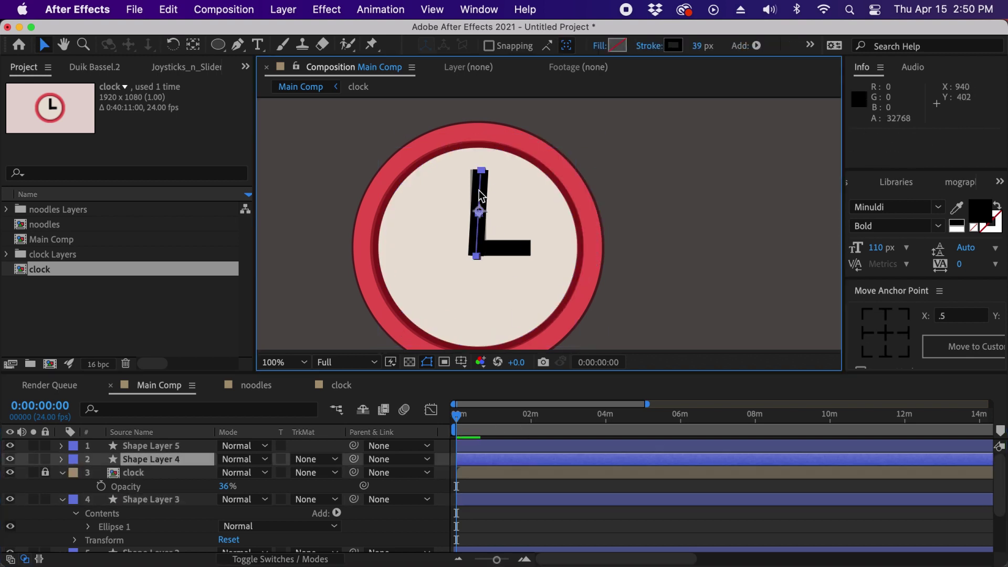
{"action": "left_click_drag", "start_coordinate": [478, 191], "coordinate": [495, 184]}
{"action": "key", "text": "super+z"}
{"action": "left_click", "coordinate": [472, 446]}
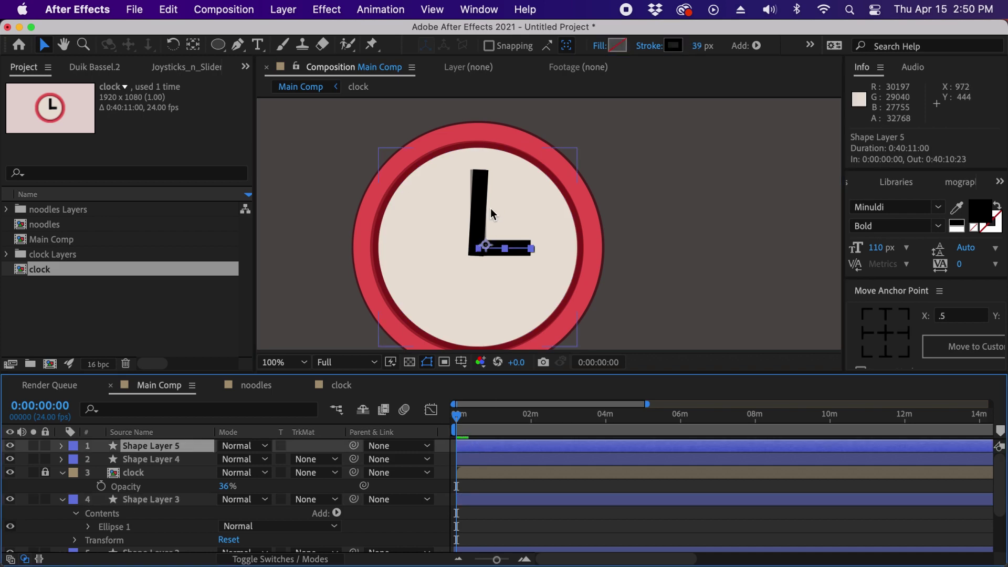
{"action": "left_click", "coordinate": [481, 460]}
{"action": "key", "text": "w"}
{"action": "left_click", "coordinate": [513, 210]}
{"action": "left_click_drag", "start_coordinate": [514, 209], "coordinate": [517, 257]}
{"action": "key", "text": "super+z"}
{"action": "left_click", "coordinate": [484, 459]}
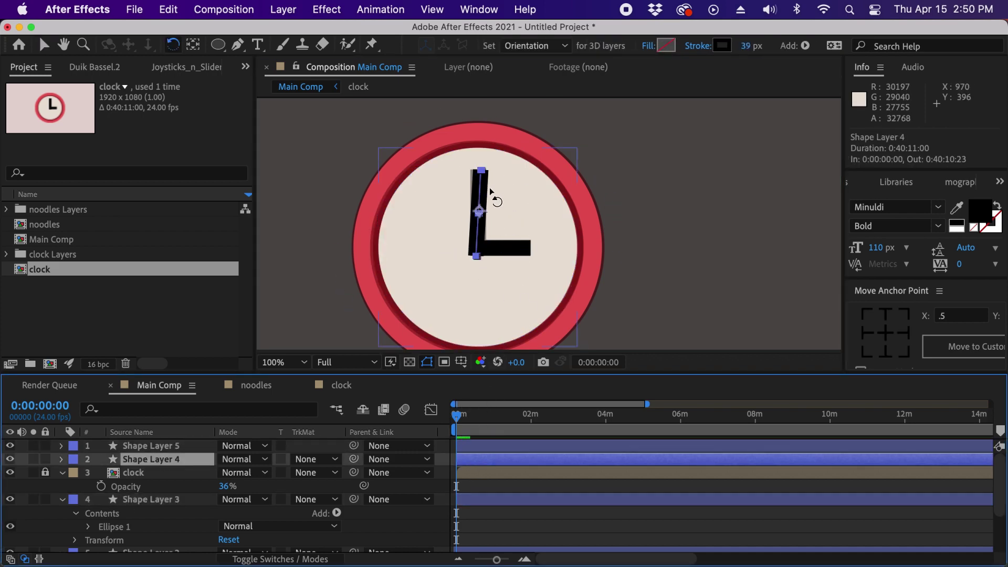
Try rotating the vertical hand about its middle and moving it to the clock's upper-right rim, and undo the changes
{"action": "left_click_drag", "start_coordinate": [490, 201], "coordinate": [552, 187]}
{"action": "key", "text": "v"}
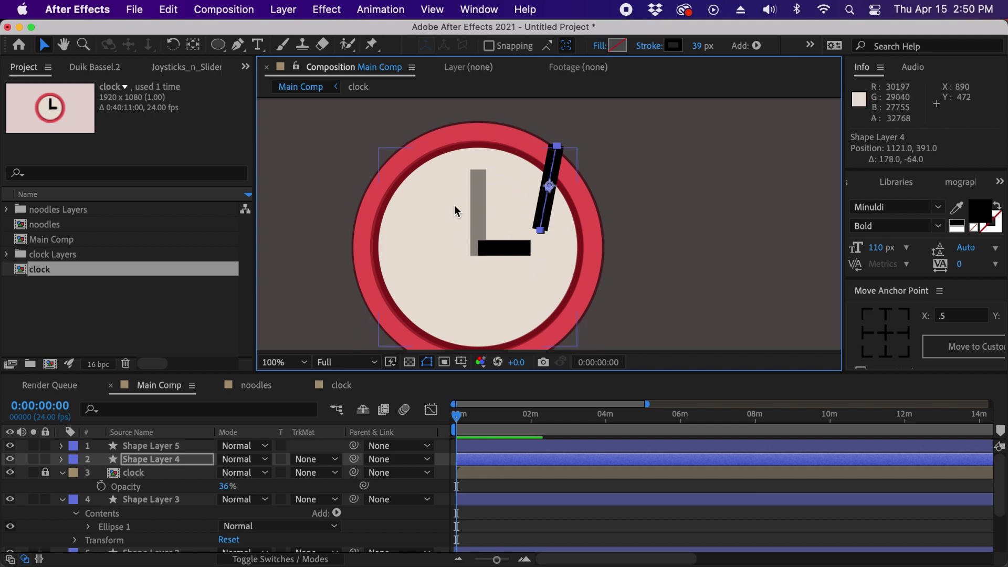
{"action": "key", "text": "super+z"}
{"action": "key", "text": "super+z"}
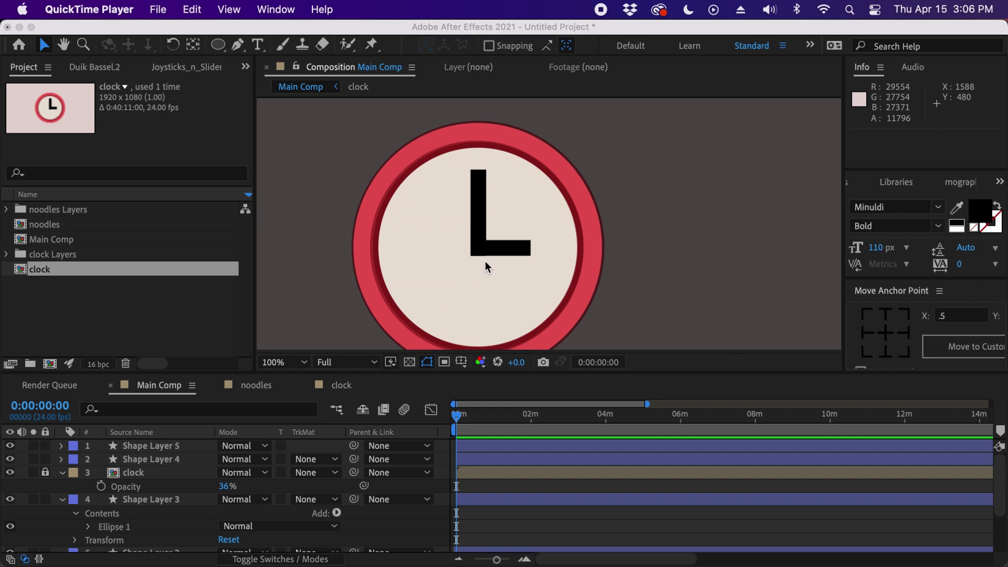
Preview the whole composition, return the playhead to the first frame and select the clock's outer red circle
{"action": "left_click", "coordinate": [512, 297]}
{"action": "key", "text": "comma"}
{"action": "key", "text": "space"}
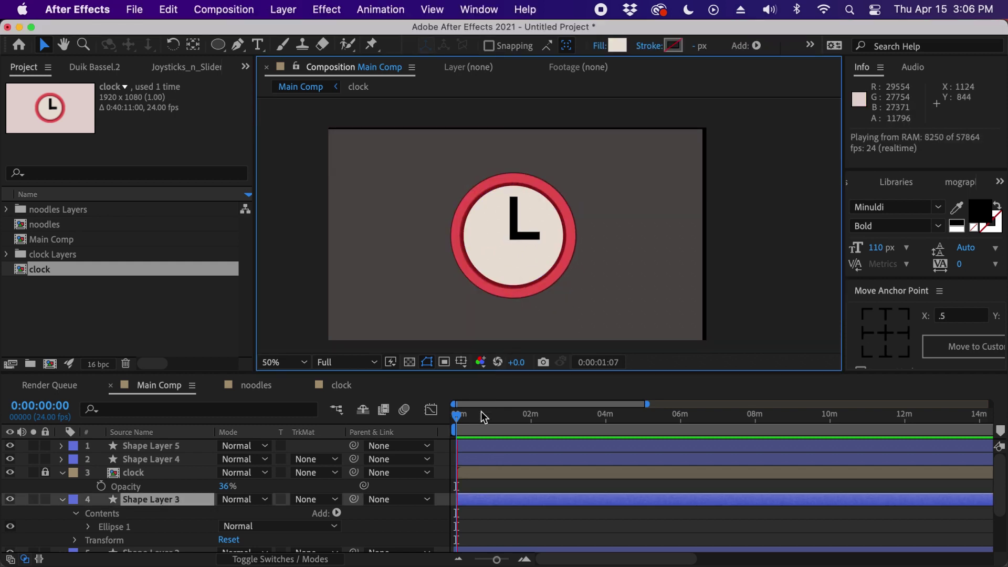
{"action": "left_click", "coordinate": [458, 416]}
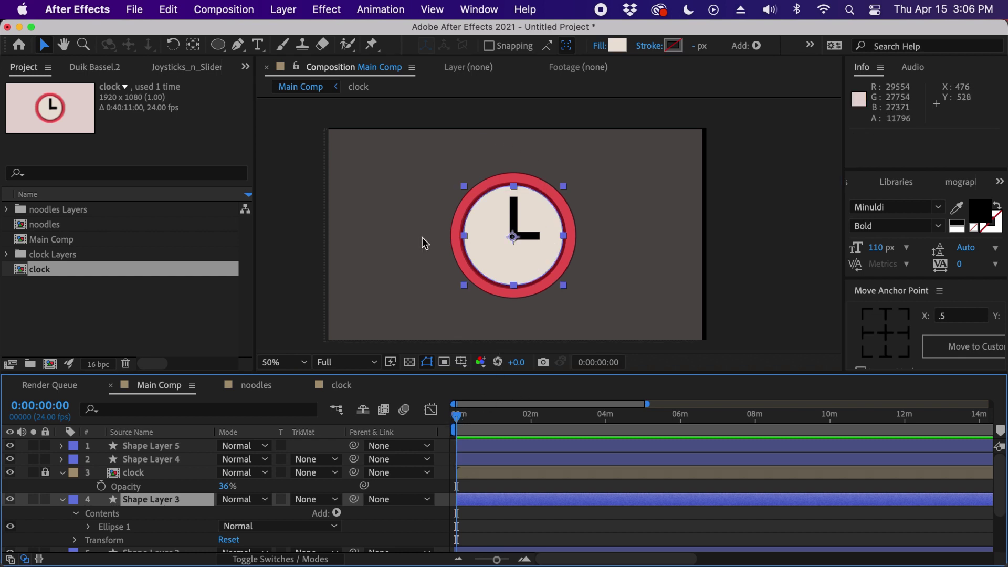
{"action": "left_click", "coordinate": [776, 218]}
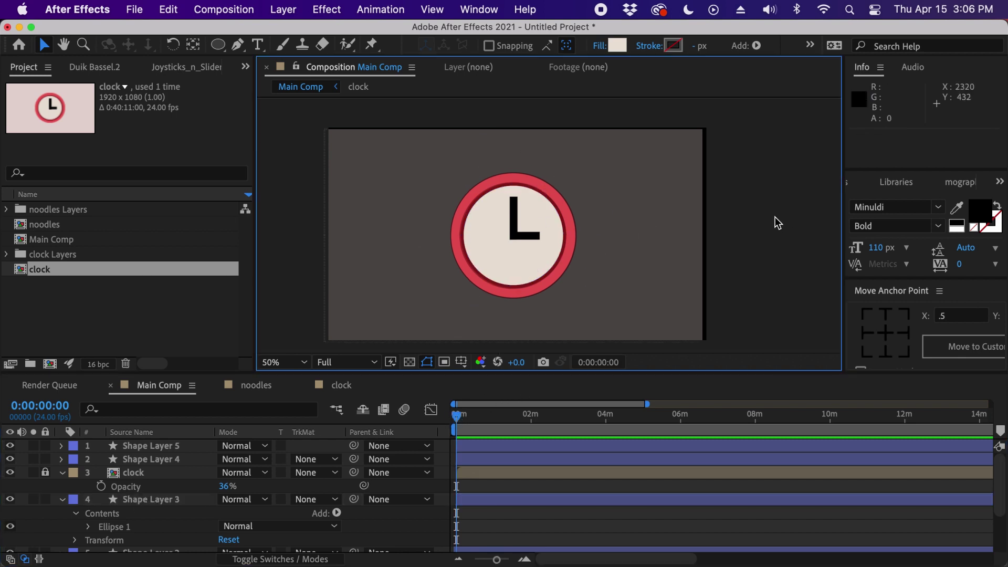
{"action": "left_click", "coordinate": [534, 301]}
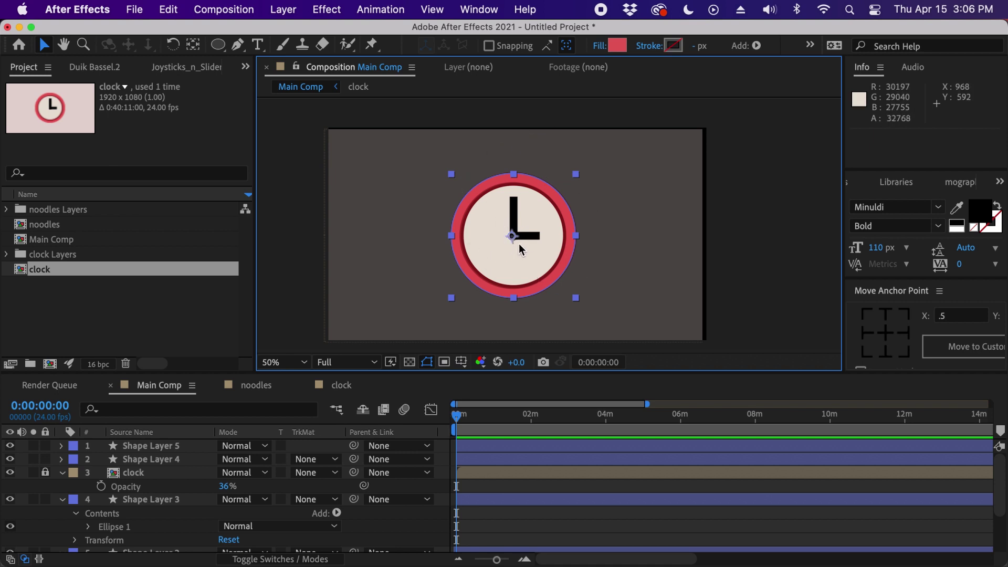
Switch to Illustrator and examine the anchor points of the red circle and of the dark bowl shape
{"action": "key", "text": "super+Tab"}
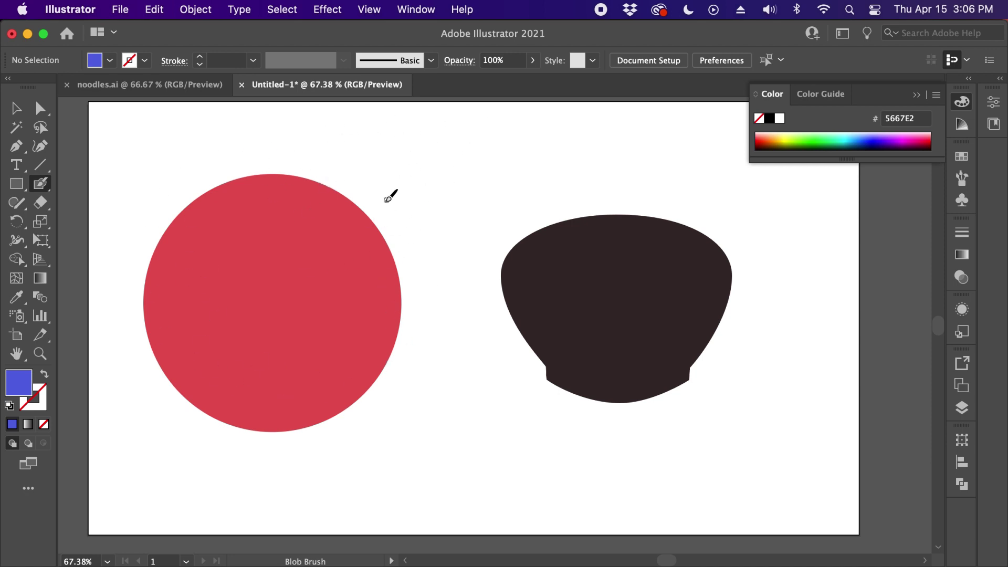
{"action": "key", "text": "v"}
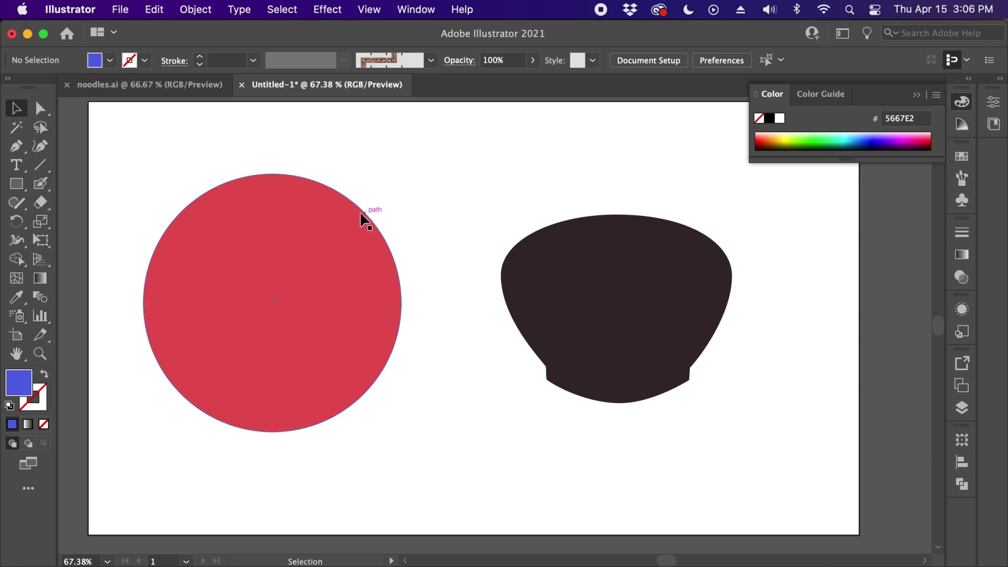
{"action": "left_click", "coordinate": [286, 211]}
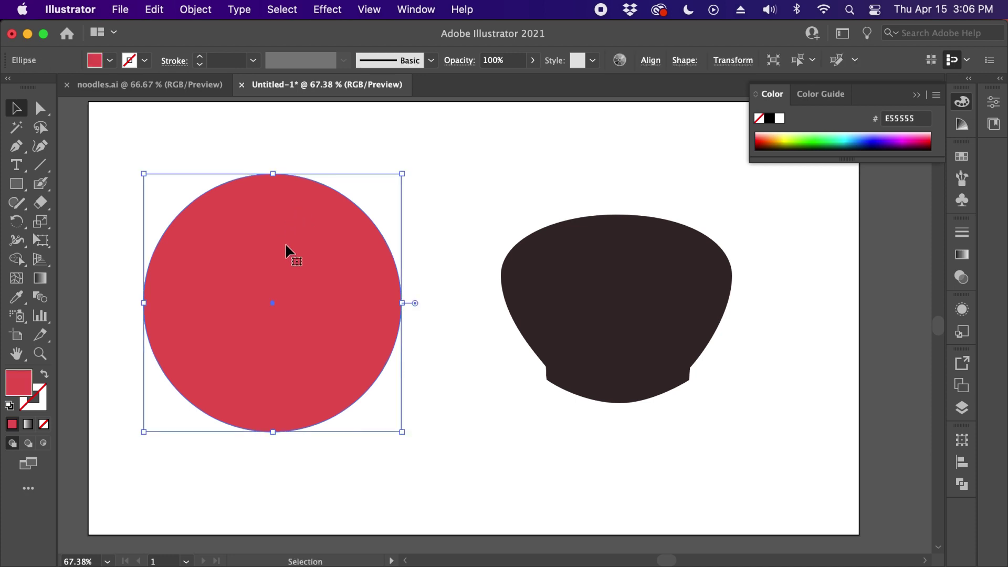
{"action": "key", "text": "a"}
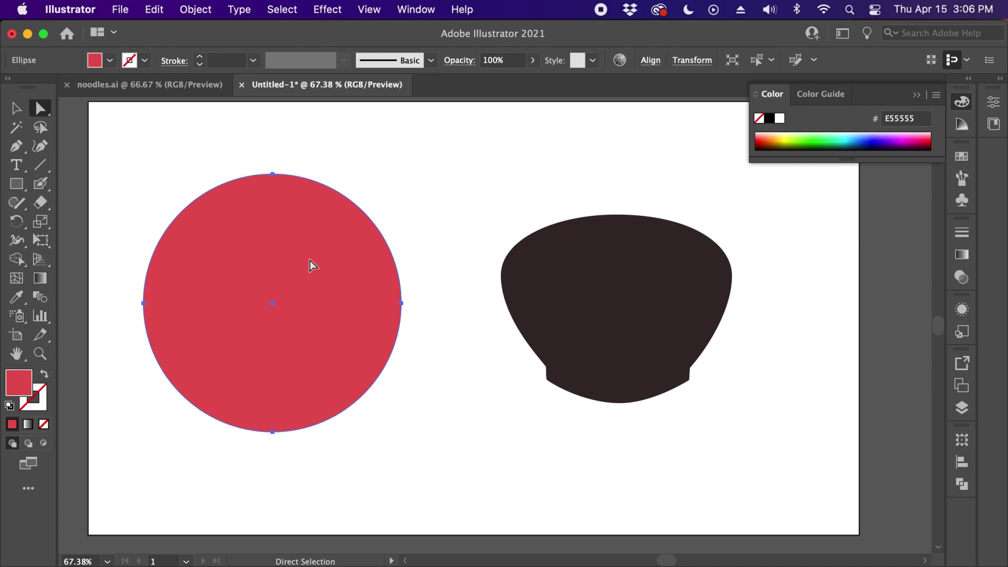
{"action": "left_click", "coordinate": [478, 195]}
{"action": "left_click", "coordinate": [610, 265]}
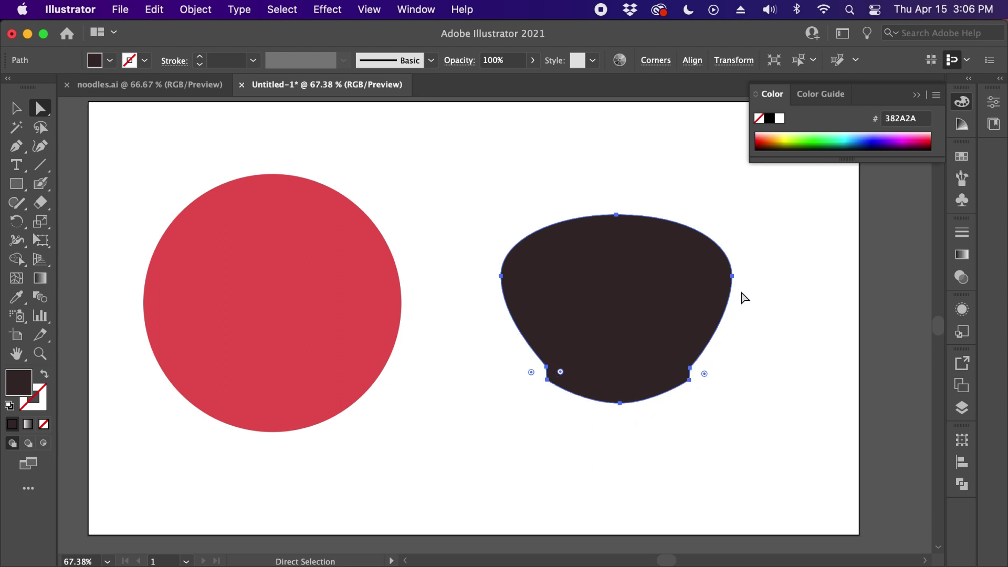
{"action": "left_click", "coordinate": [665, 161]}
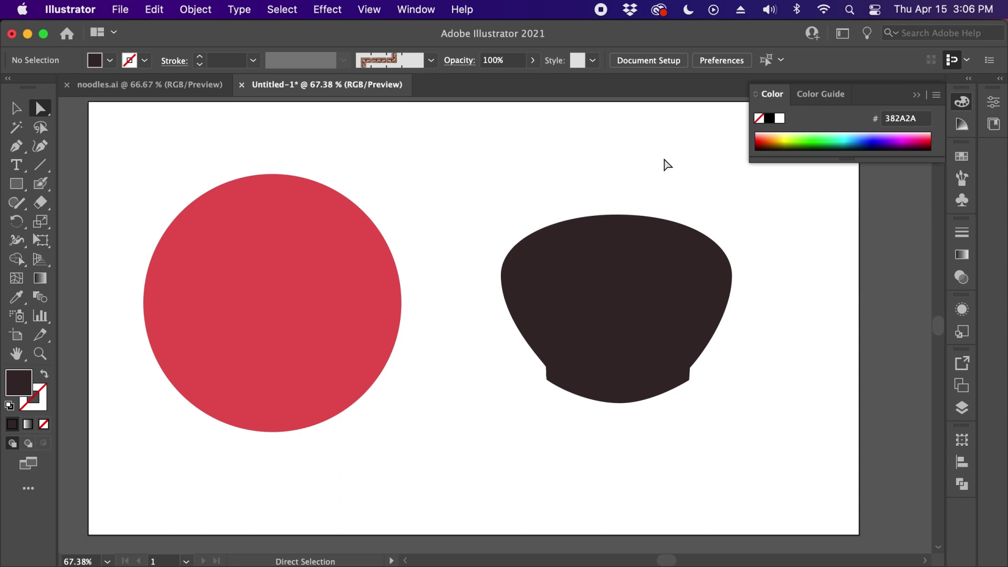
Choose the Blob Brush and set its fill colour to blue 4174F2
{"action": "key", "text": "shift+b"}
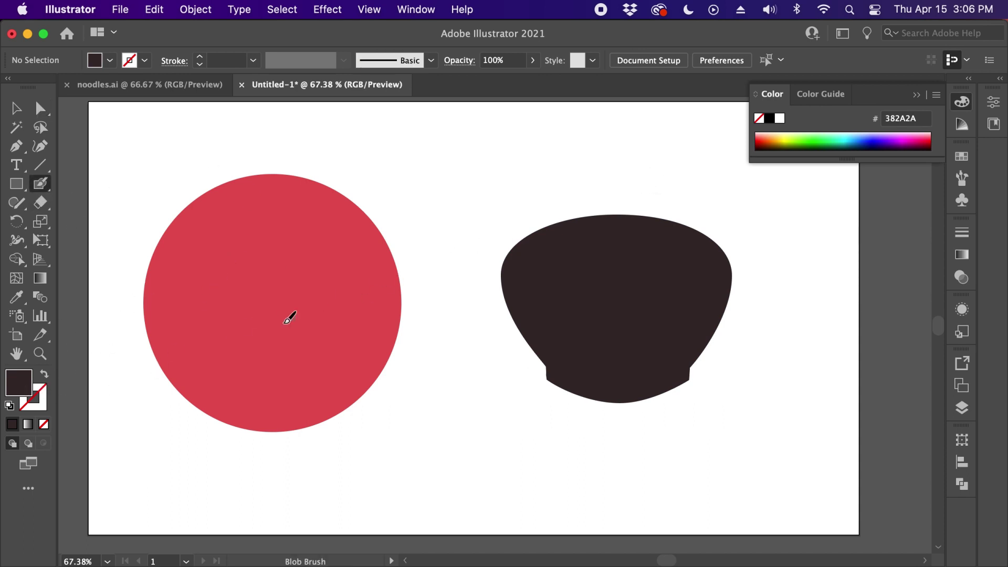
{"action": "double_click", "coordinate": [23, 391]}
{"action": "left_click", "coordinate": [439, 205]}
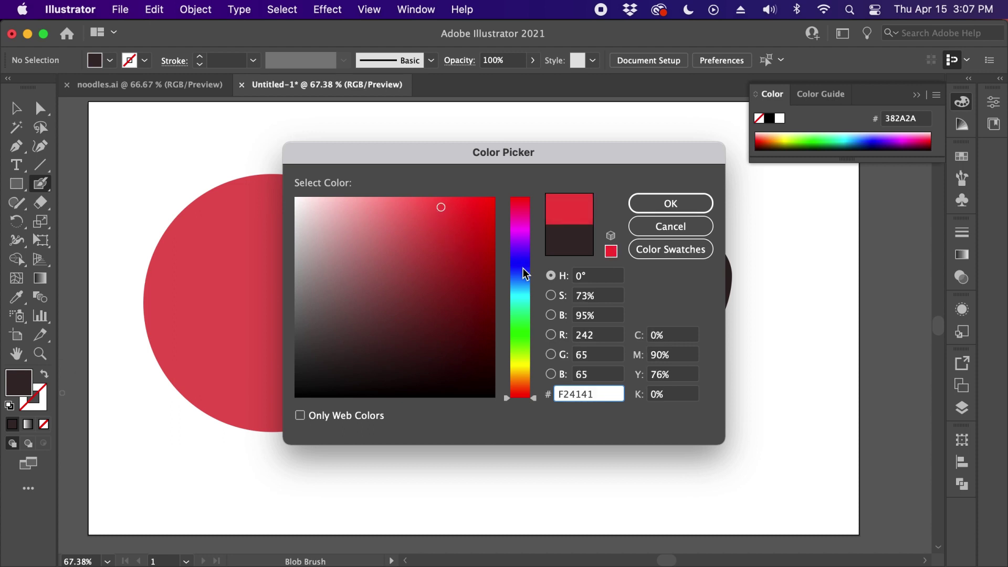
{"action": "left_click", "coordinate": [523, 273]}
{"action": "left_click", "coordinate": [670, 204]}
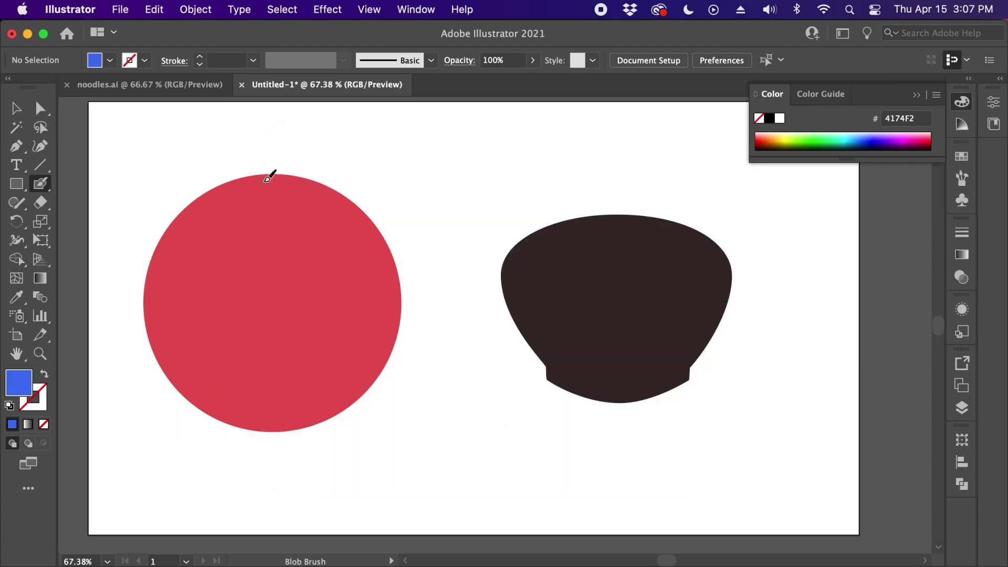
Mark the anchor points of both shapes with blue dots, labelling the red circle 4 and the bowl 8
{"action": "left_click_drag", "start_coordinate": [270, 175], "coordinate": [267, 177]}
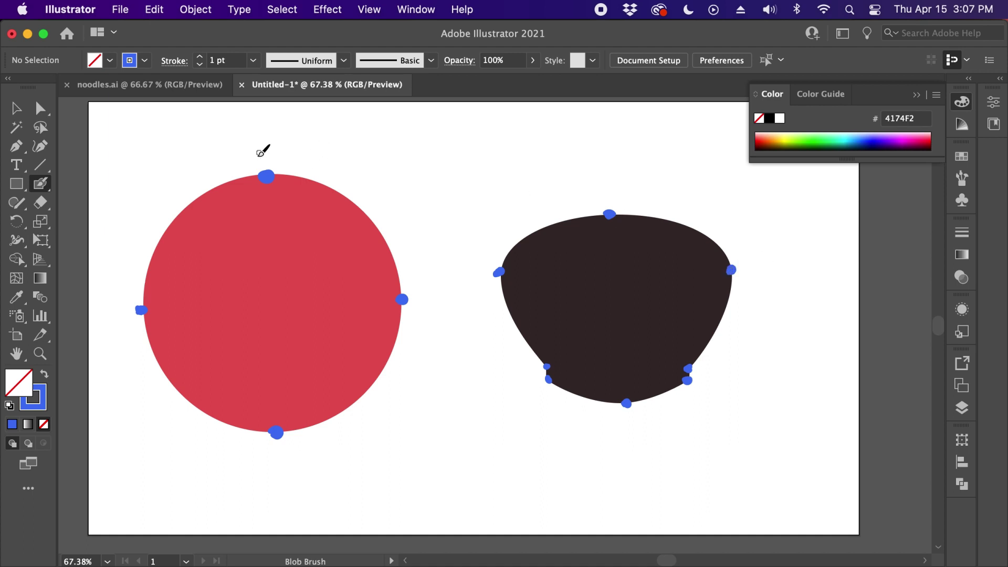
{"action": "left_click_drag", "start_coordinate": [152, 126], "coordinate": [149, 161]}
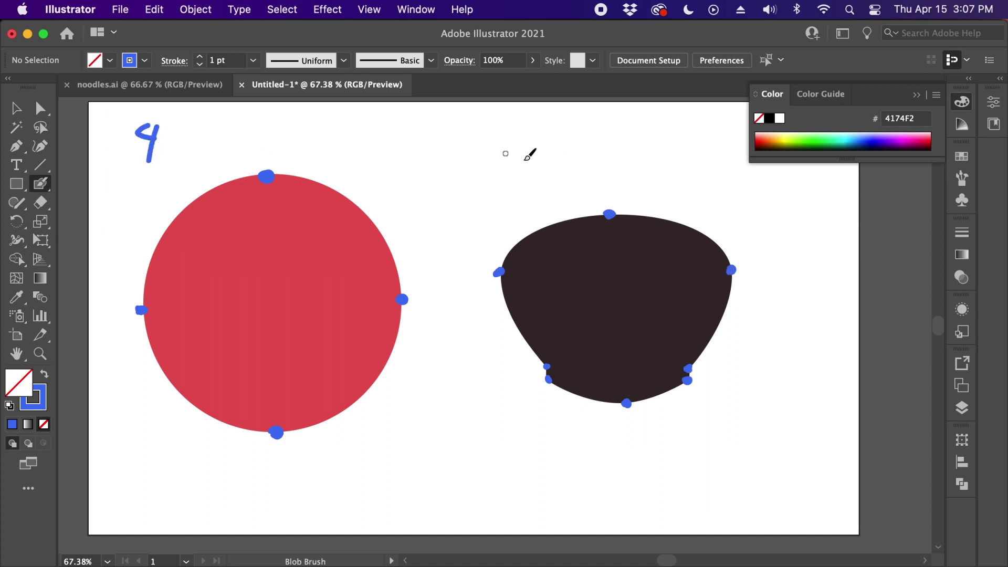
{"action": "left_click_drag", "start_coordinate": [575, 137], "coordinate": [578, 160]}
{"action": "left_click", "coordinate": [567, 122]}
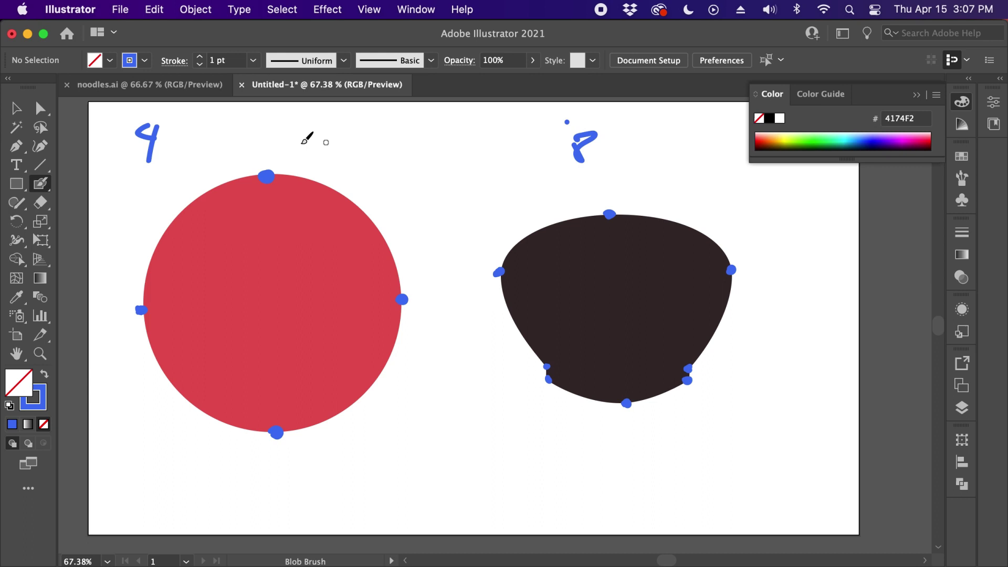
{"action": "key", "text": "super+z"}
Try circling the top anchor points of the red circle and bowl and linking them with an arrow, and undo the strokes
{"action": "mouse_move", "coordinate": [275, 157]}
{"action": "left_mouse_down"}
{"action": "mouse_move", "coordinate": [245, 197]}
{"action": "mouse_move", "coordinate": [303, 184]}
{"action": "mouse_move", "coordinate": [225, 166]}
{"action": "left_mouse_up"}
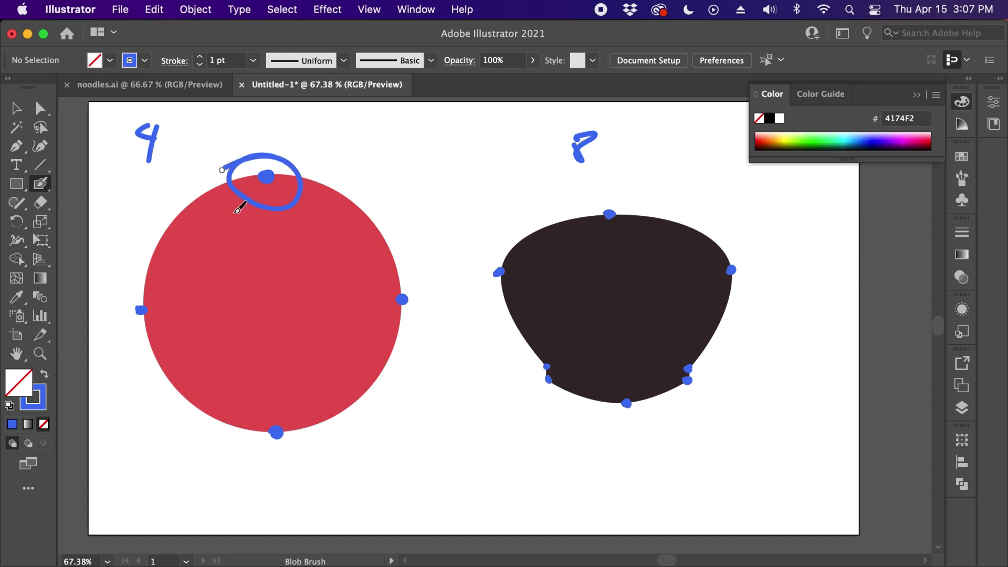
{"action": "mouse_move", "coordinate": [341, 157]}
{"action": "left_mouse_down"}
{"action": "mouse_move", "coordinate": [464, 157]}
{"action": "mouse_move", "coordinate": [512, 181]}
{"action": "left_mouse_up"}
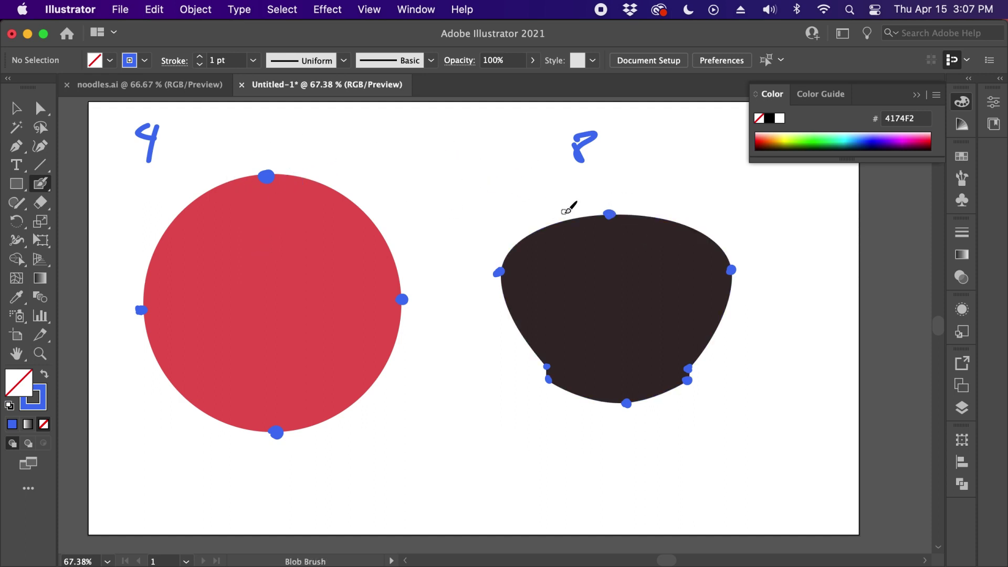
{"action": "left_click_drag", "start_coordinate": [259, 158], "coordinate": [295, 187]}
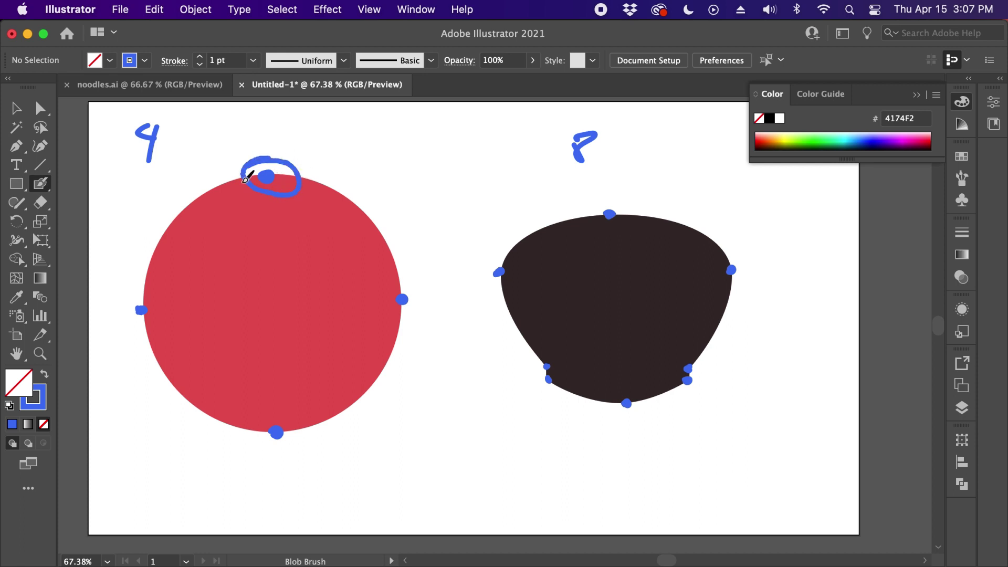
{"action": "mouse_move", "coordinate": [637, 208]}
{"action": "left_mouse_down"}
{"action": "mouse_move", "coordinate": [599, 210]}
{"action": "mouse_move", "coordinate": [625, 204]}
{"action": "left_mouse_up"}
{"action": "left_click_drag", "start_coordinate": [244, 157], "coordinate": [279, 176]}
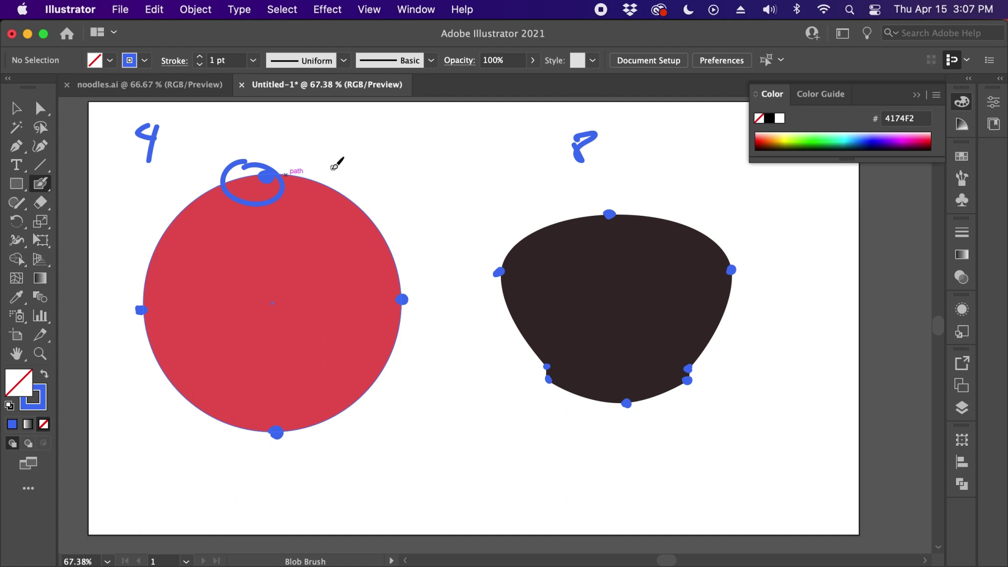
{"action": "left_click_drag", "start_coordinate": [628, 191], "coordinate": [576, 194]}
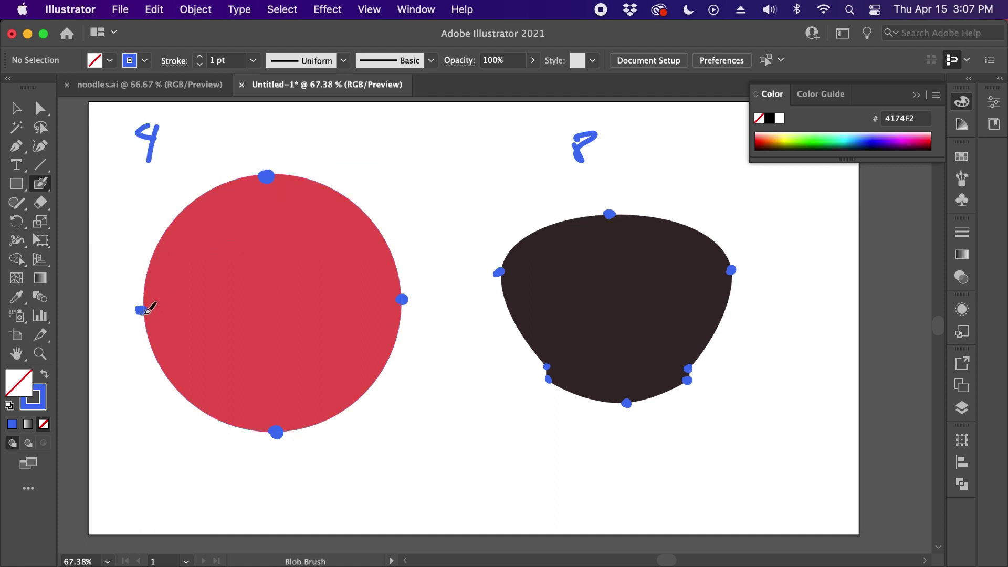
Circle the matching left, right and bottom anchor points on the red circle and the bowl to pair them
{"action": "mouse_move", "coordinate": [143, 292]}
{"action": "left_mouse_down"}
{"action": "mouse_move", "coordinate": [113, 313]}
{"action": "mouse_move", "coordinate": [141, 309]}
{"action": "left_mouse_up"}
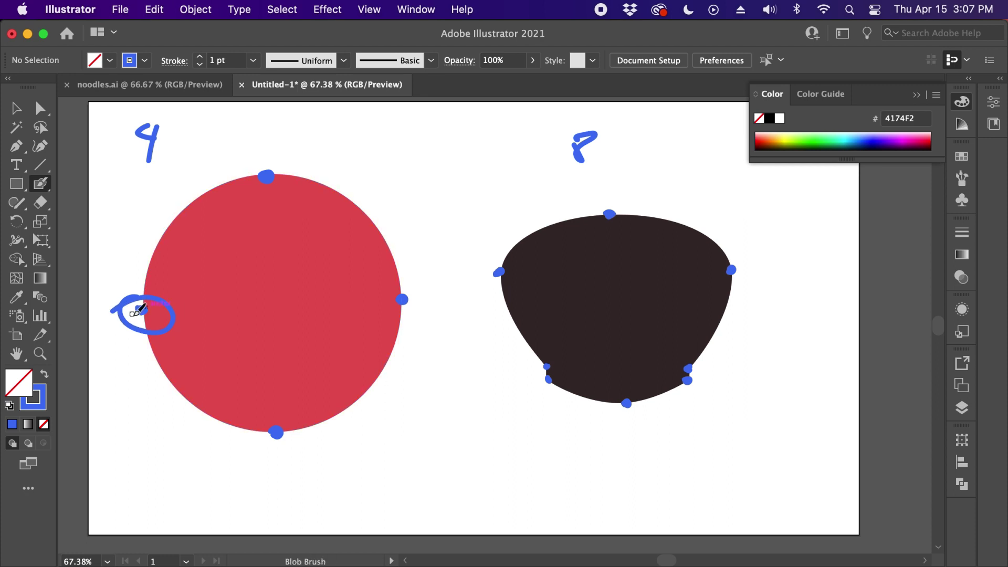
{"action": "mouse_move", "coordinate": [505, 246]}
{"action": "left_mouse_down"}
{"action": "mouse_move", "coordinate": [482, 268]}
{"action": "mouse_move", "coordinate": [498, 272]}
{"action": "left_mouse_up"}
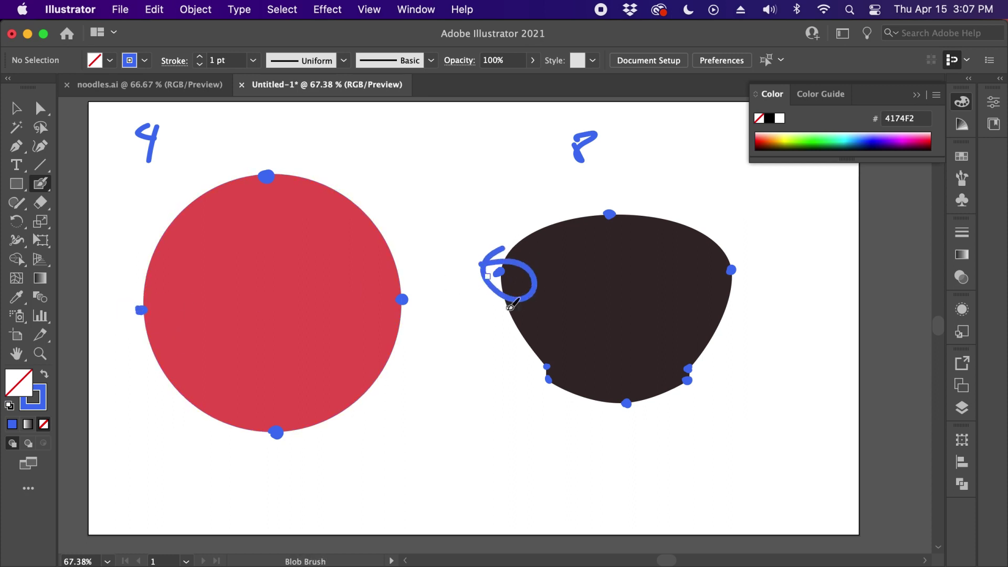
{"action": "mouse_move", "coordinate": [415, 324]}
{"action": "left_mouse_down"}
{"action": "mouse_move", "coordinate": [365, 294]}
{"action": "mouse_move", "coordinate": [426, 286]}
{"action": "left_mouse_up"}
{"action": "mouse_move", "coordinate": [752, 254]}
{"action": "left_mouse_down"}
{"action": "mouse_move", "coordinate": [731, 254]}
{"action": "mouse_move", "coordinate": [757, 290]}
{"action": "mouse_move", "coordinate": [714, 295]}
{"action": "left_mouse_up"}
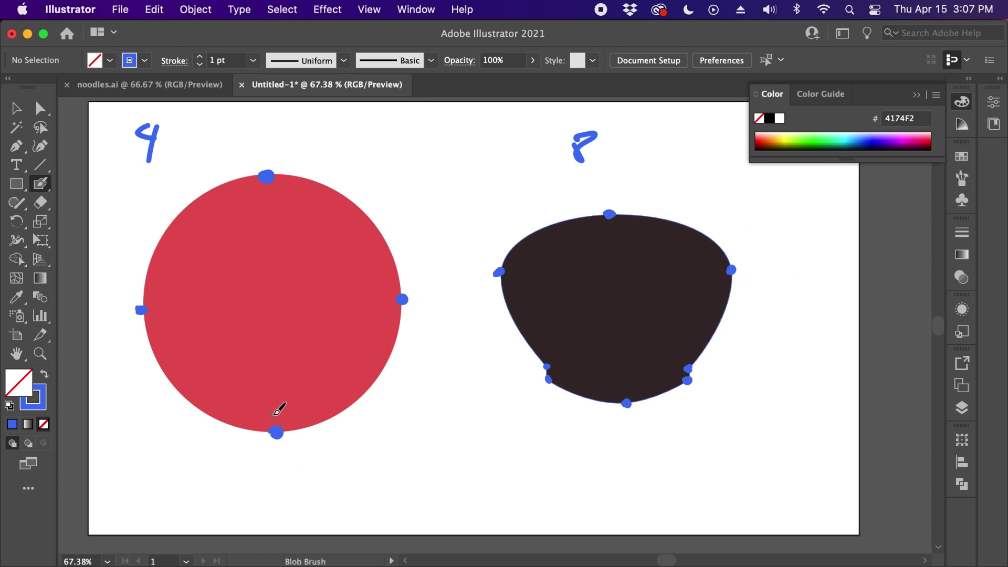
{"action": "mouse_move", "coordinate": [282, 410]}
{"action": "left_mouse_down"}
{"action": "mouse_move", "coordinate": [273, 443]}
{"action": "mouse_move", "coordinate": [231, 443]}
{"action": "left_mouse_up"}
{"action": "mouse_move", "coordinate": [641, 387]}
{"action": "left_mouse_down"}
{"action": "mouse_move", "coordinate": [652, 393]}
{"action": "mouse_move", "coordinate": [628, 387]}
{"action": "left_mouse_up"}
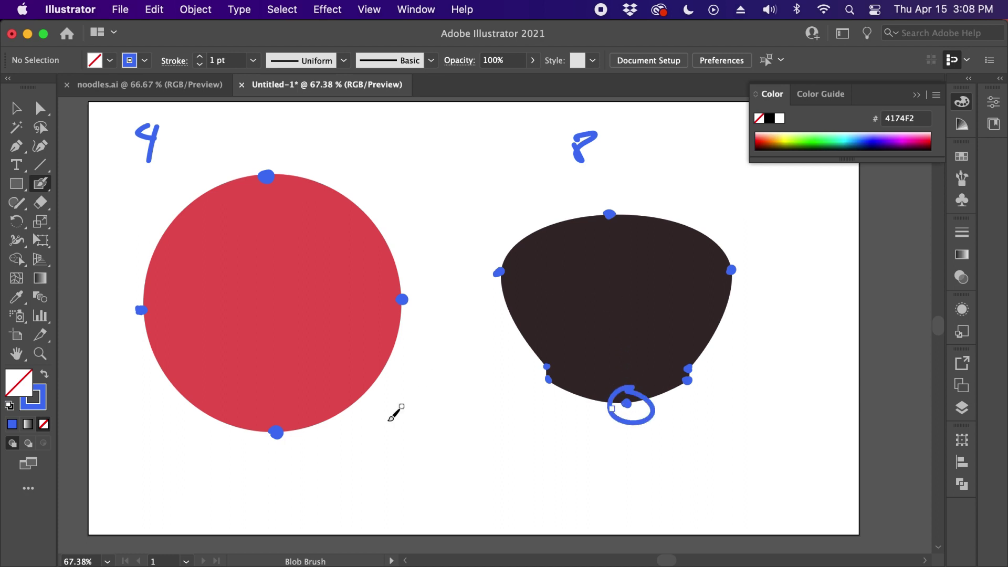
Draw circles and arrows linking each of the red circle's four anchor points to its counterpart on the bowl
{"action": "mouse_move", "coordinate": [288, 418]}
{"action": "left_mouse_down"}
{"action": "mouse_move", "coordinate": [310, 461]}
{"action": "mouse_move", "coordinate": [485, 485]}
{"action": "mouse_move", "coordinate": [609, 426]}
{"action": "left_mouse_up"}
{"action": "mouse_move", "coordinate": [405, 277]}
{"action": "left_mouse_down"}
{"action": "mouse_move", "coordinate": [421, 316]}
{"action": "mouse_move", "coordinate": [530, 328]}
{"action": "mouse_move", "coordinate": [753, 297]}
{"action": "left_mouse_up"}
{"action": "mouse_move", "coordinate": [739, 249]}
{"action": "left_mouse_down"}
{"action": "mouse_move", "coordinate": [733, 284]}
{"action": "mouse_move", "coordinate": [753, 297]}
{"action": "left_mouse_up"}
{"action": "mouse_move", "coordinate": [166, 282]}
{"action": "left_mouse_down"}
{"action": "mouse_move", "coordinate": [126, 294]}
{"action": "mouse_move", "coordinate": [169, 315]}
{"action": "left_mouse_up"}
{"action": "mouse_move", "coordinate": [393, 240]}
{"action": "left_mouse_down"}
{"action": "mouse_move", "coordinate": [502, 245]}
{"action": "mouse_move", "coordinate": [517, 273]}
{"action": "left_mouse_up"}
{"action": "mouse_move", "coordinate": [290, 156]}
{"action": "left_mouse_down"}
{"action": "mouse_move", "coordinate": [245, 185]}
{"action": "mouse_move", "coordinate": [278, 174]}
{"action": "left_mouse_up"}
{"action": "mouse_move", "coordinate": [303, 169]}
{"action": "left_mouse_down"}
{"action": "mouse_move", "coordinate": [554, 181]}
{"action": "mouse_move", "coordinate": [593, 197]}
{"action": "left_mouse_up"}
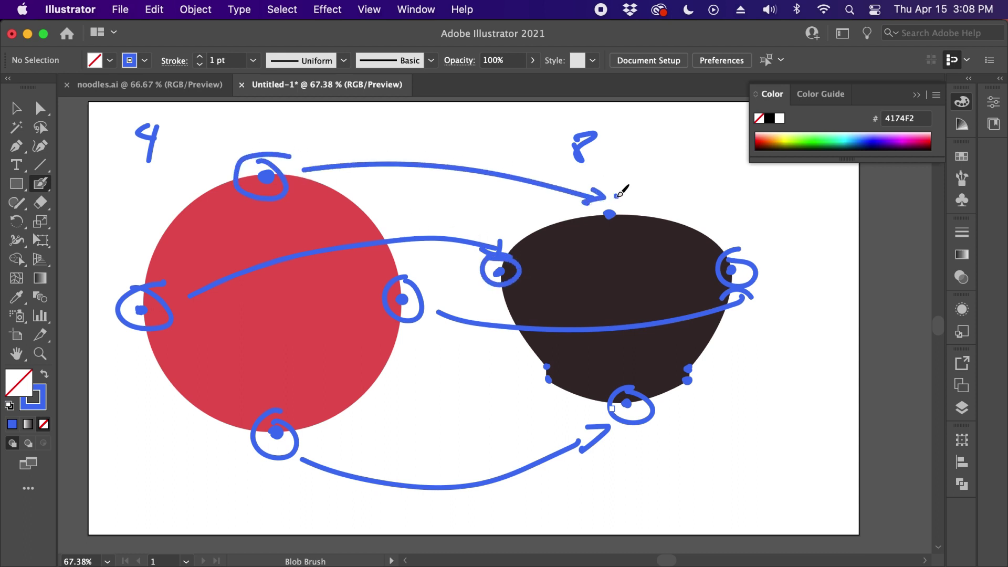
Undo the linking arrows and the circles around the red circle's anchor points
{"action": "key", "text": "super+z"}
{"action": "key", "text": "super+z"}
{"action": "key", "text": "super+z"}
{"action": "key", "text": "super+z"}
{"action": "key", "text": "super+z"}
{"action": "key", "text": "super+z"}
{"action": "key", "text": "super+z"}
{"action": "key", "text": "super+z"}
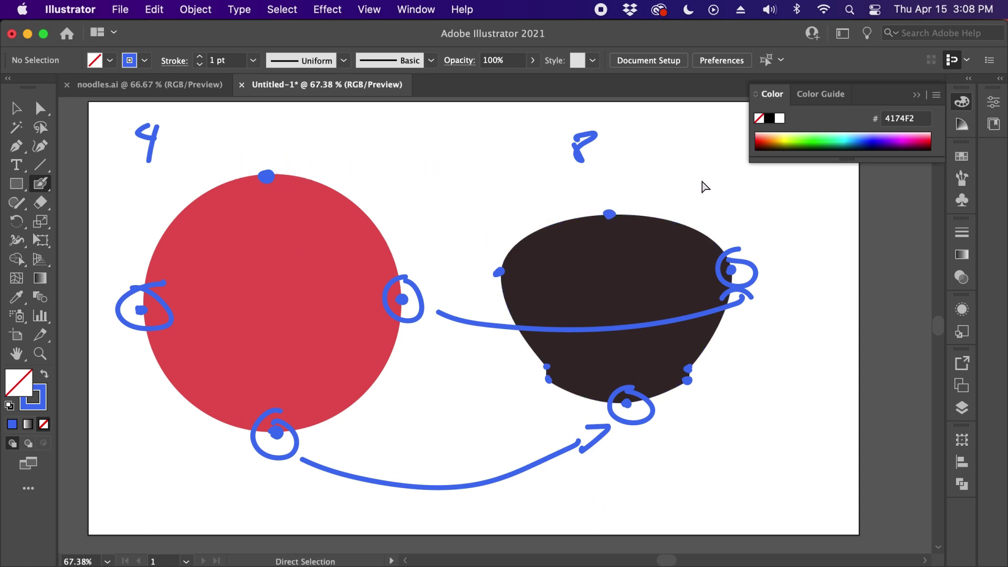
{"action": "key", "text": "super+z"}
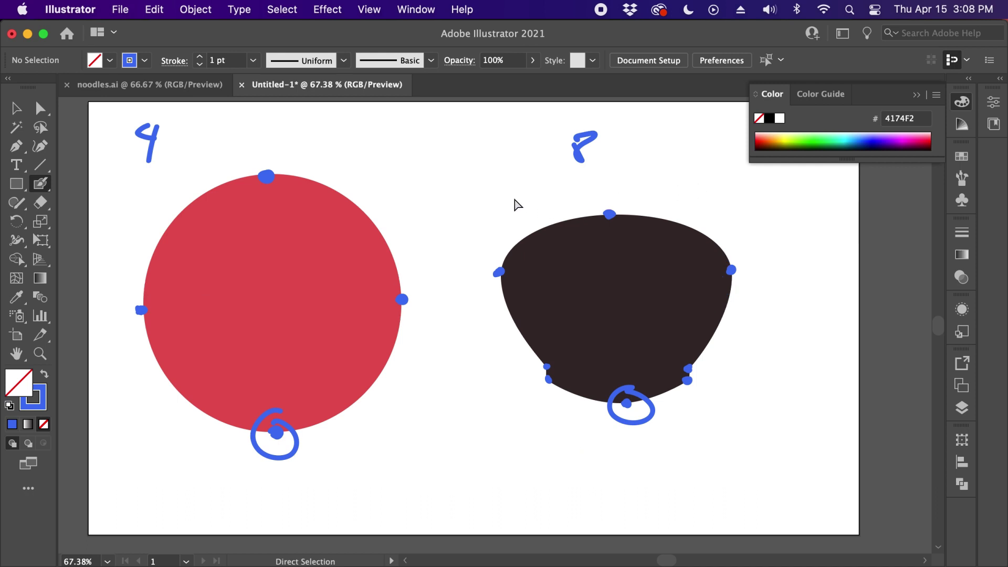
{"action": "key", "text": "super+z"}
Circle the red circle's four anchor points and the matching left, right and top anchor points of the bowl
{"action": "mouse_move", "coordinate": [276, 418]}
{"action": "left_mouse_down"}
{"action": "mouse_move", "coordinate": [310, 427]}
{"action": "mouse_move", "coordinate": [235, 406]}
{"action": "left_mouse_up"}
{"action": "mouse_move", "coordinate": [152, 298]}
{"action": "left_mouse_down"}
{"action": "mouse_move", "coordinate": [126, 320]}
{"action": "mouse_move", "coordinate": [141, 291]}
{"action": "left_mouse_up"}
{"action": "left_click_drag", "start_coordinate": [396, 279], "coordinate": [390, 271]}
{"action": "left_click_drag", "start_coordinate": [273, 165], "coordinate": [271, 169]}
{"action": "left_click_drag", "start_coordinate": [495, 251], "coordinate": [505, 258]}
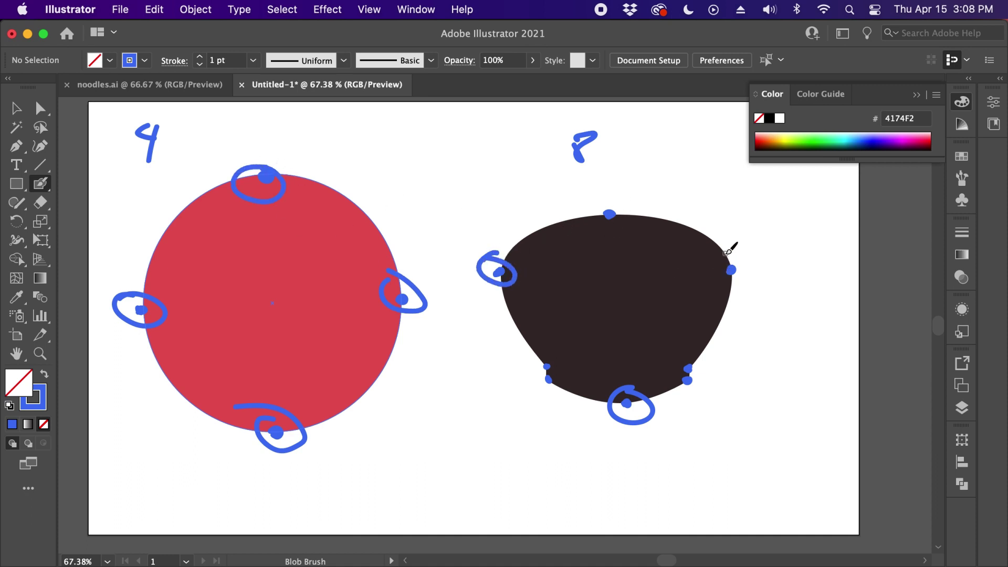
{"action": "left_click_drag", "start_coordinate": [728, 252], "coordinate": [731, 270]}
{"action": "left_click_drag", "start_coordinate": [598, 198], "coordinate": [608, 214]}
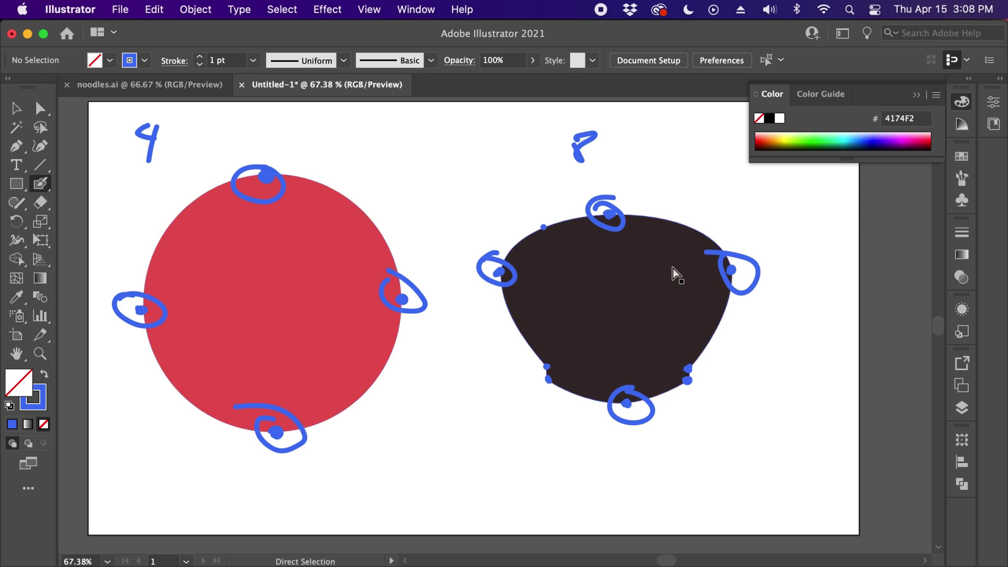
Try circling the bowl's lower corner points and drawing an arrow from the red circle to the bowl, and undo the strokes
{"action": "left_click_drag", "start_coordinate": [545, 346], "coordinate": [558, 367]}
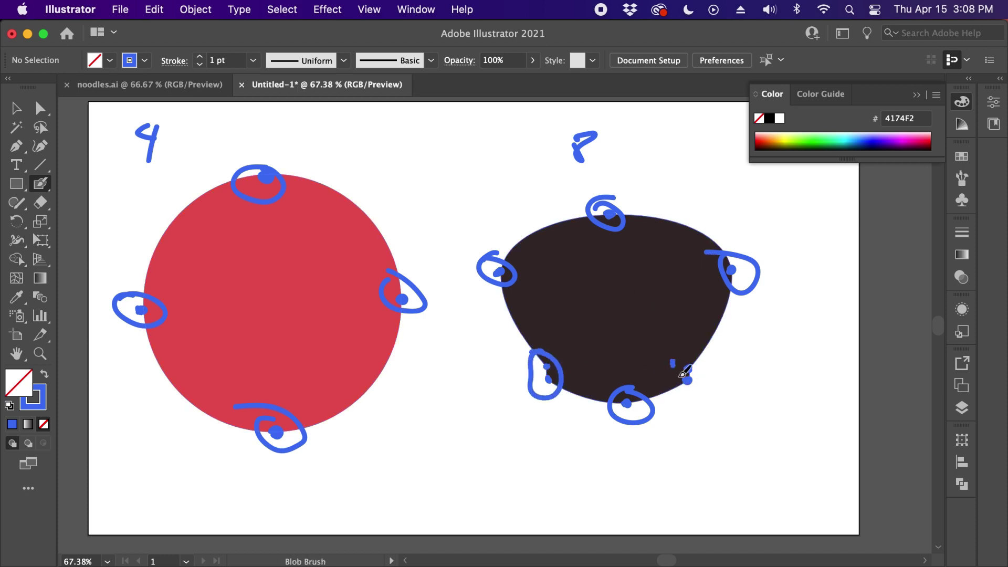
{"action": "key", "text": "super+z"}
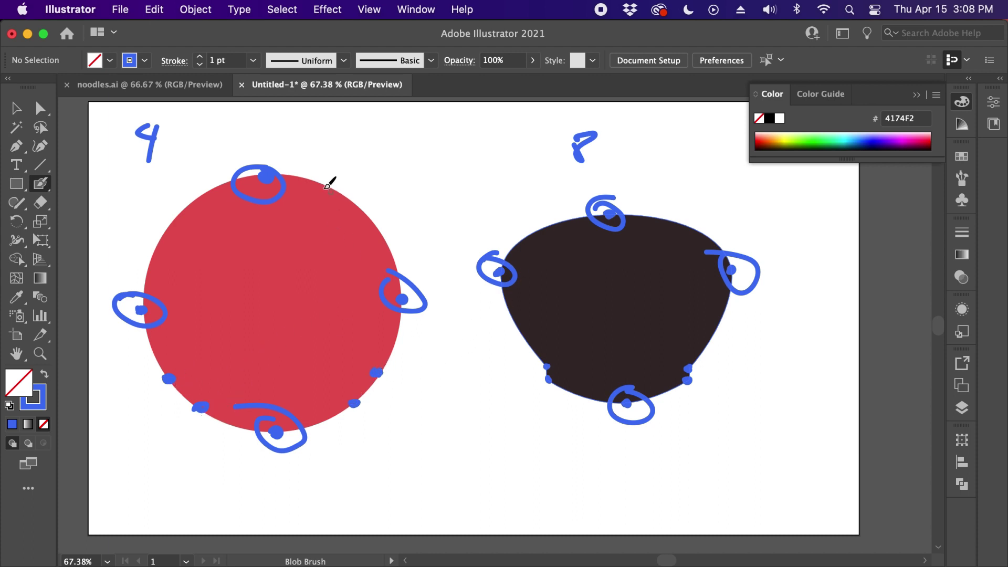
{"action": "mouse_move", "coordinate": [289, 143]}
{"action": "left_mouse_down"}
{"action": "mouse_move", "coordinate": [270, 428]}
{"action": "mouse_move", "coordinate": [365, 423]}
{"action": "left_mouse_up"}
{"action": "mouse_move", "coordinate": [370, 188]}
{"action": "left_mouse_down"}
{"action": "mouse_move", "coordinate": [440, 180]}
{"action": "mouse_move", "coordinate": [518, 194]}
{"action": "mouse_move", "coordinate": [525, 221]}
{"action": "left_mouse_up"}
{"action": "key", "text": "super+z"}
{"action": "key", "text": "super+z"}
{"action": "key", "text": "super+z"}
{"action": "key", "text": "super+z"}
{"action": "key", "text": "super+z"}
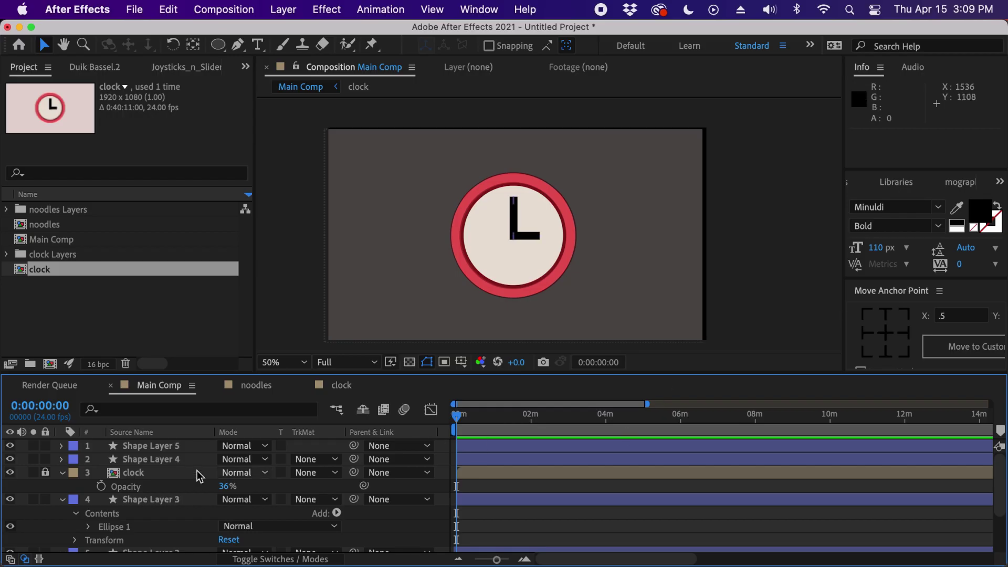
Switch to After Effects, then unlock and delete the clock reference layer in Main Comp
{"action": "left_click", "coordinate": [45, 472]}
{"action": "left_click", "coordinate": [132, 472]}
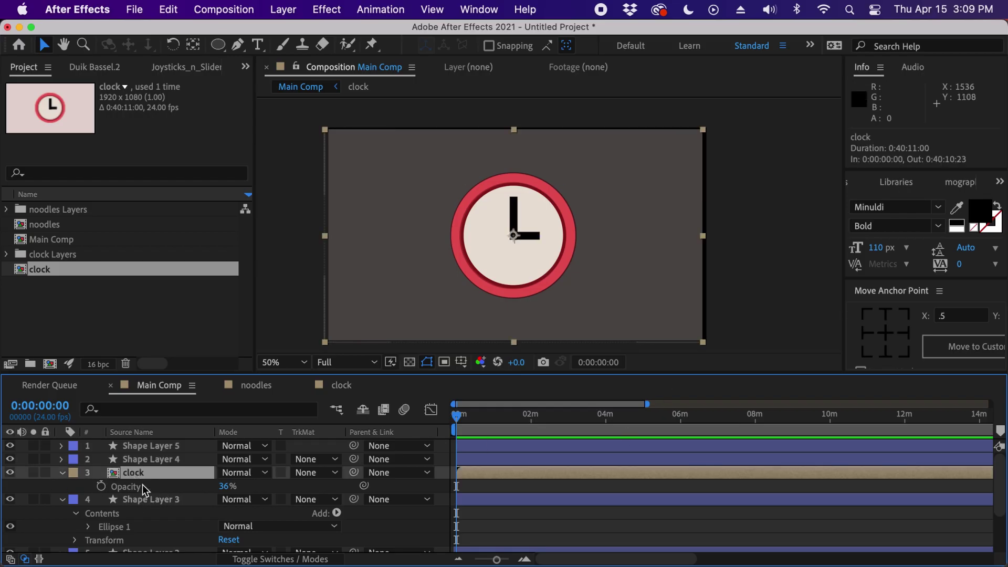
{"action": "key", "text": "Delete"}
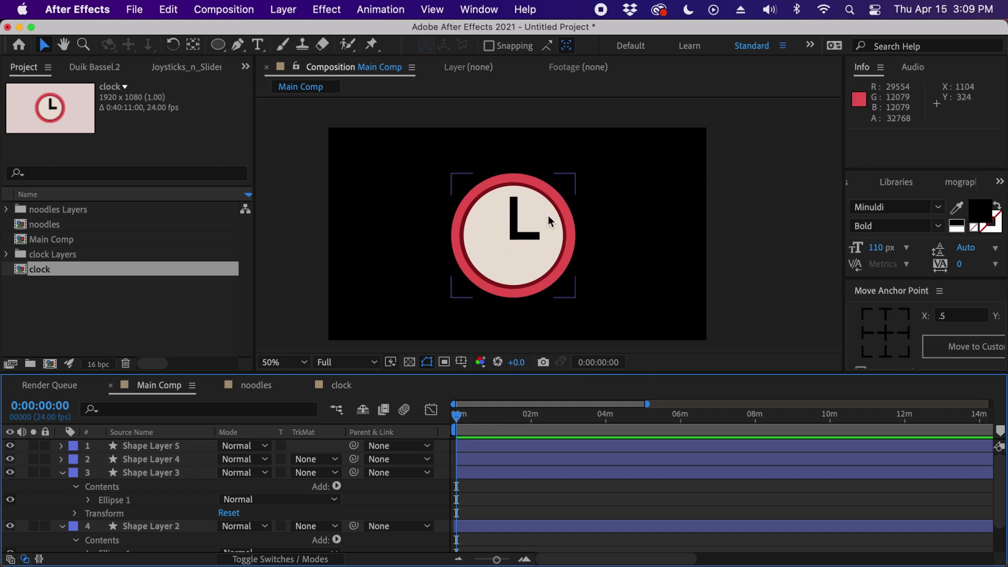
{"action": "left_click", "coordinate": [53, 228]}
{"action": "key", "text": "ctrl+/"}
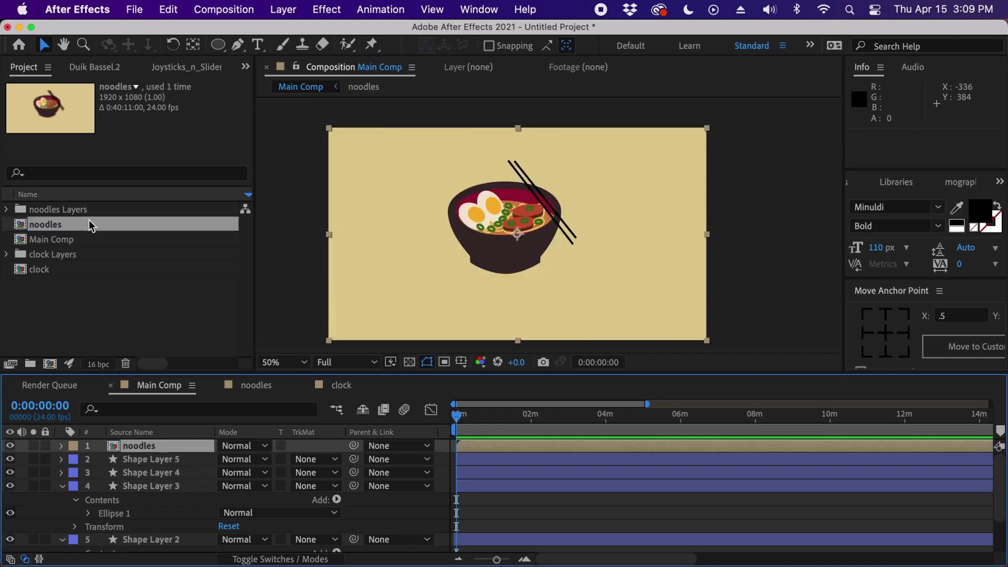
{"action": "key", "text": "ctrl+z"}
Add the noodles composition as the top layer of Main Comp and set its opacity to 50%
{"action": "left_click", "coordinate": [53, 241]}
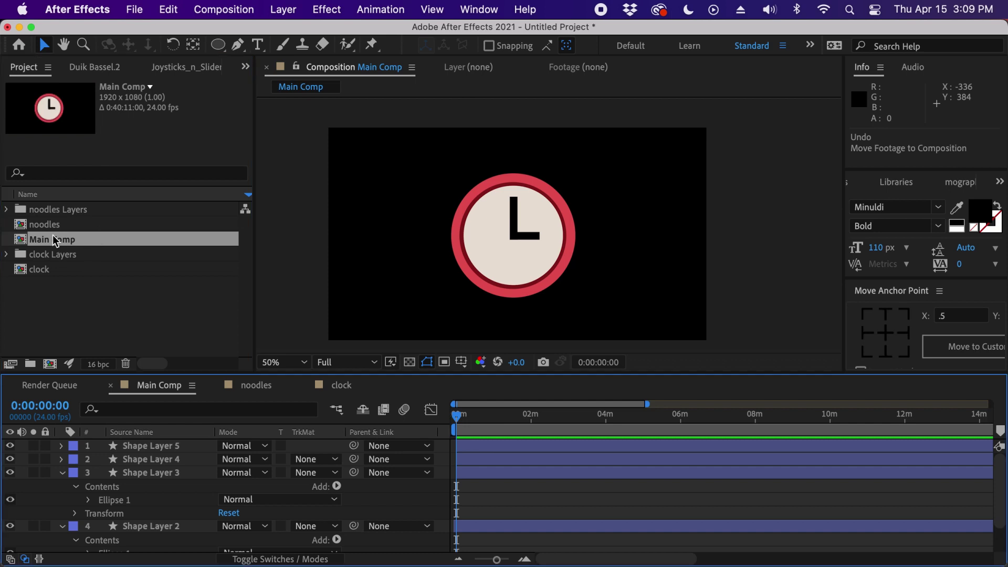
{"action": "left_click", "coordinate": [54, 226]}
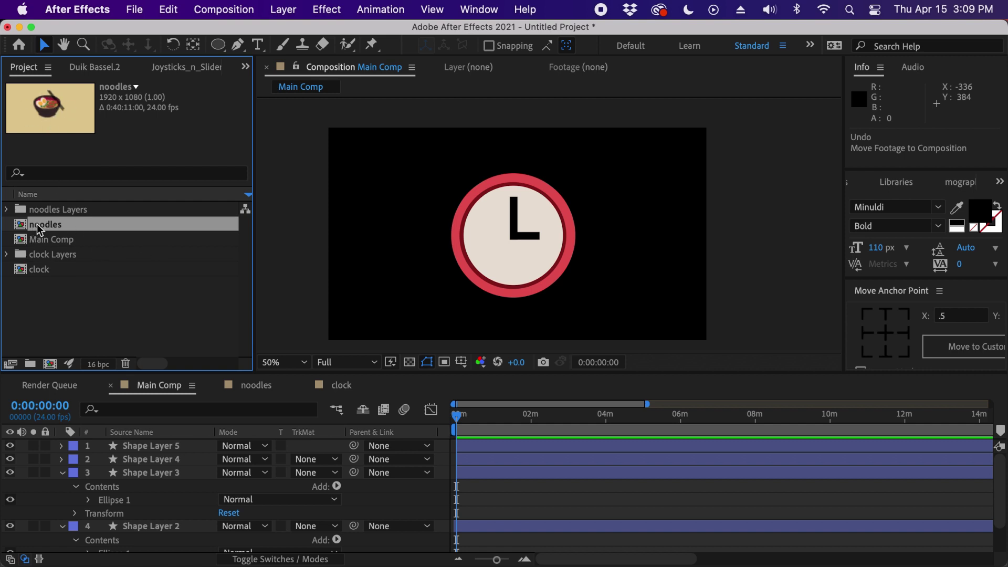
{"action": "left_click_drag", "start_coordinate": [46, 229], "coordinate": [136, 447]}
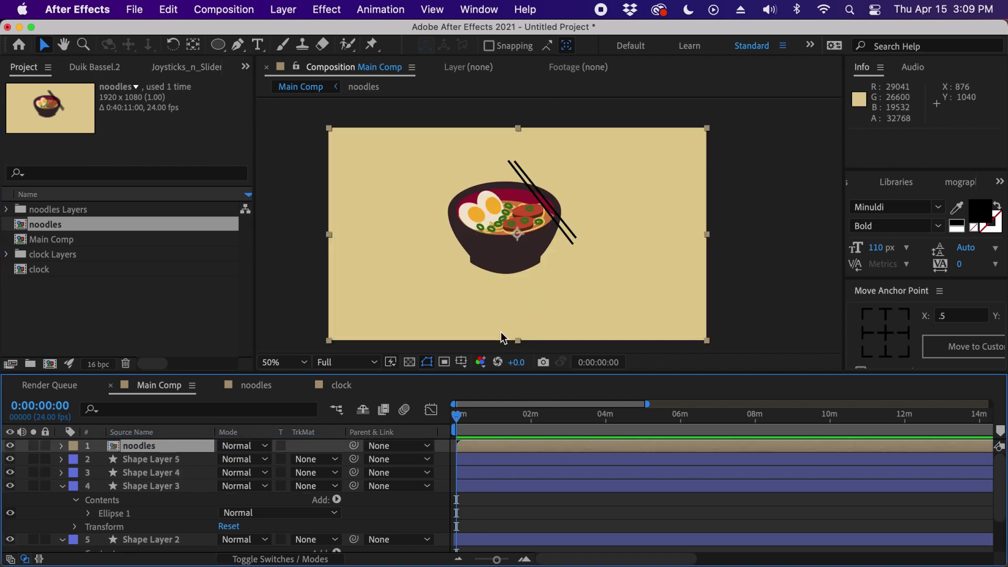
{"action": "key", "text": "t"}
{"action": "left_click_drag", "start_coordinate": [228, 462], "coordinate": [191, 465]}
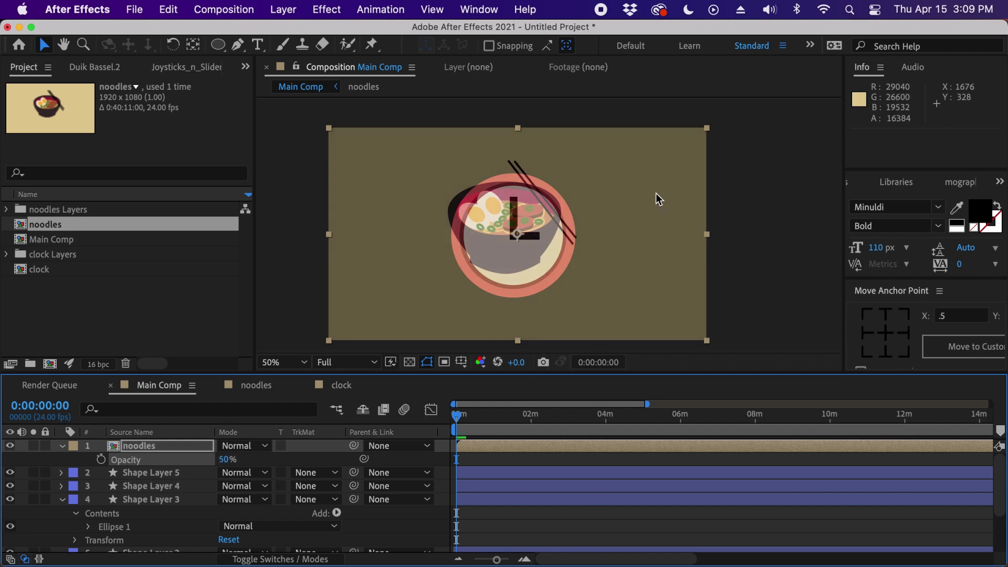
Move the noodles layer to position 1004, 620 so the bowl overlays the clock, and lock the layer
{"action": "left_click_drag", "start_coordinate": [549, 225], "coordinate": [554, 239]}
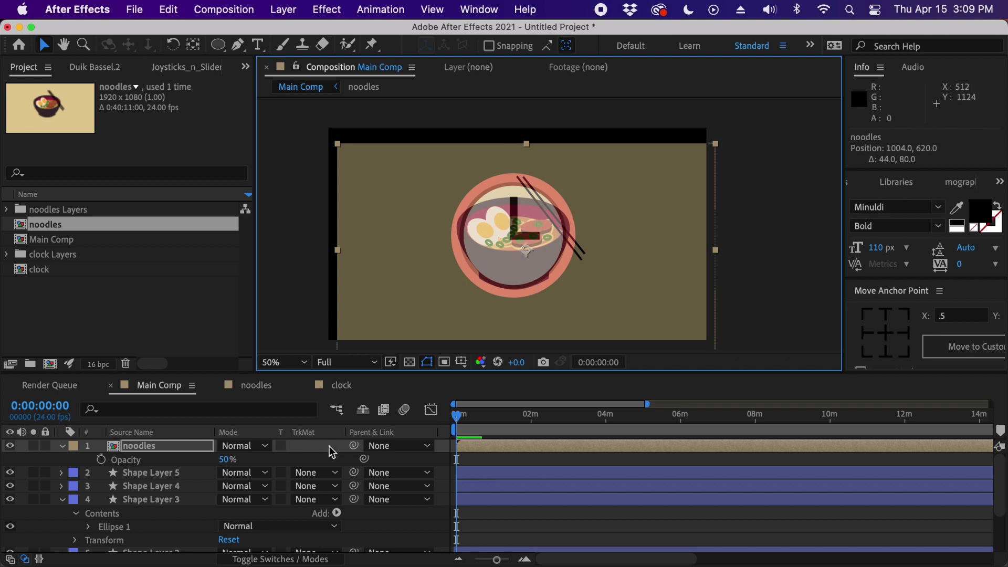
{"action": "left_click", "coordinate": [45, 446]}
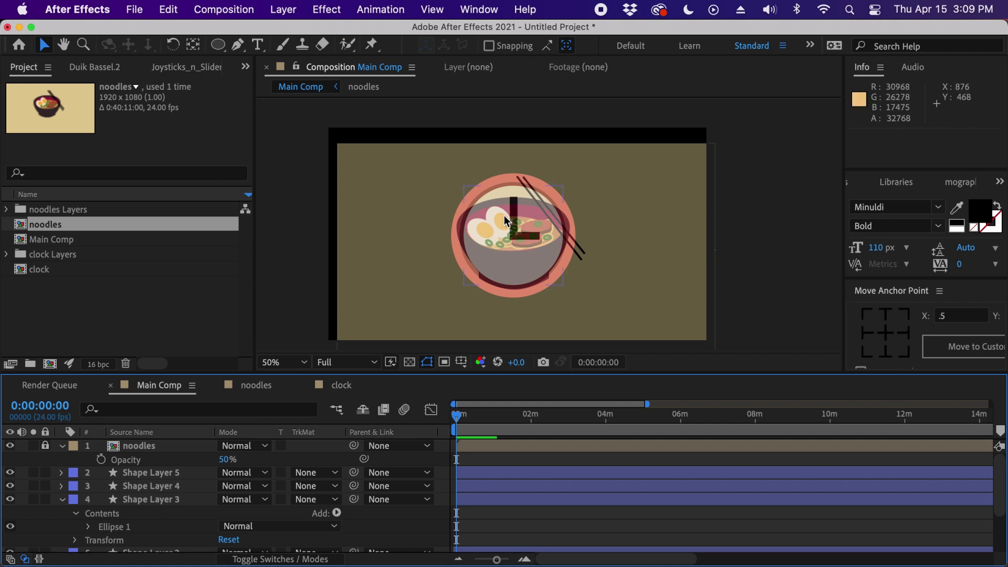
Hide Shape Layers 2 through 5, leaving only the clock's outer red circle under the noodles layer
{"action": "scroll", "coordinate": [1000, 486], "scroll_direction": "down", "scroll_amount": 5}
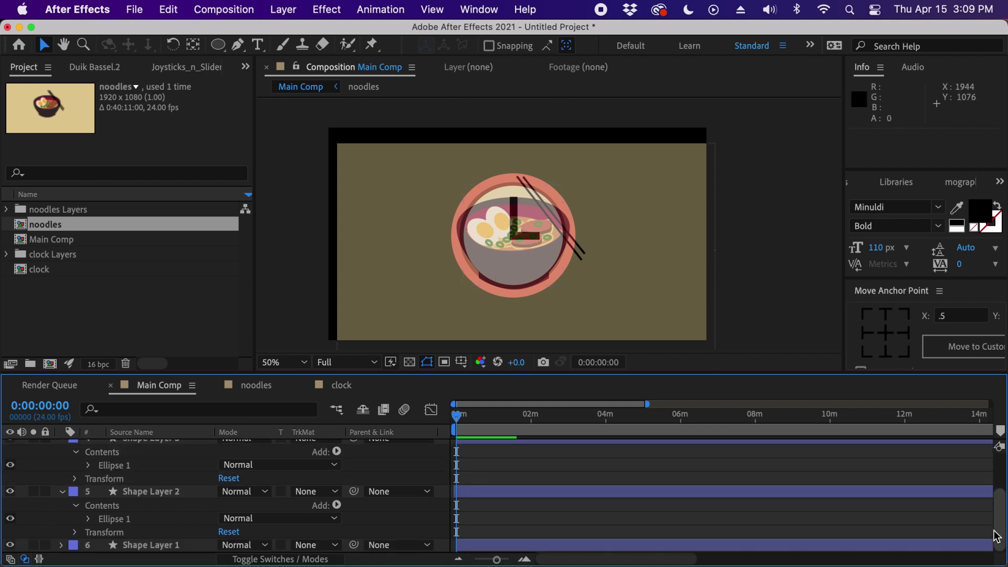
{"action": "left_click", "coordinate": [144, 491]}
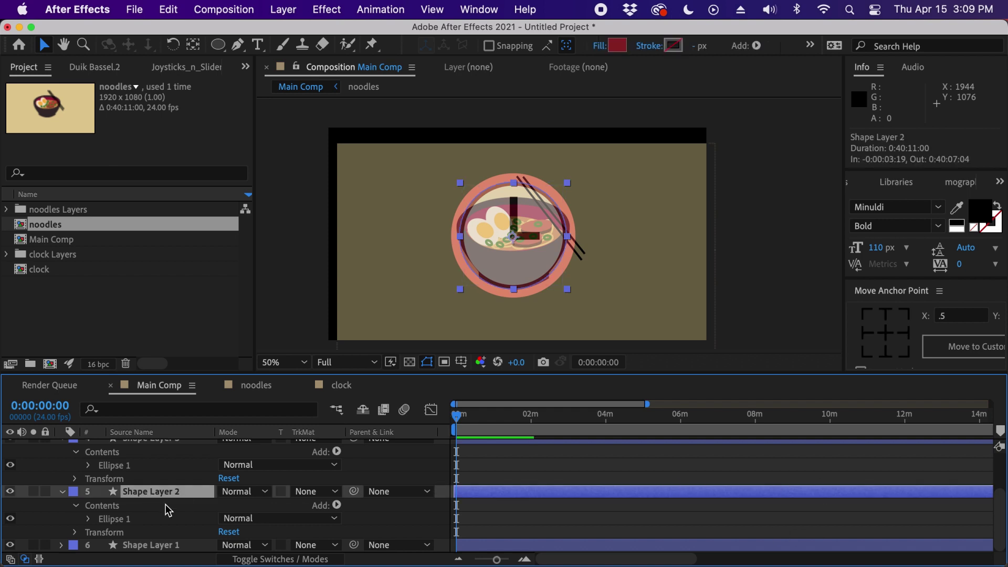
{"action": "scroll", "coordinate": [178, 488], "scroll_direction": "up", "scroll_amount": 5}
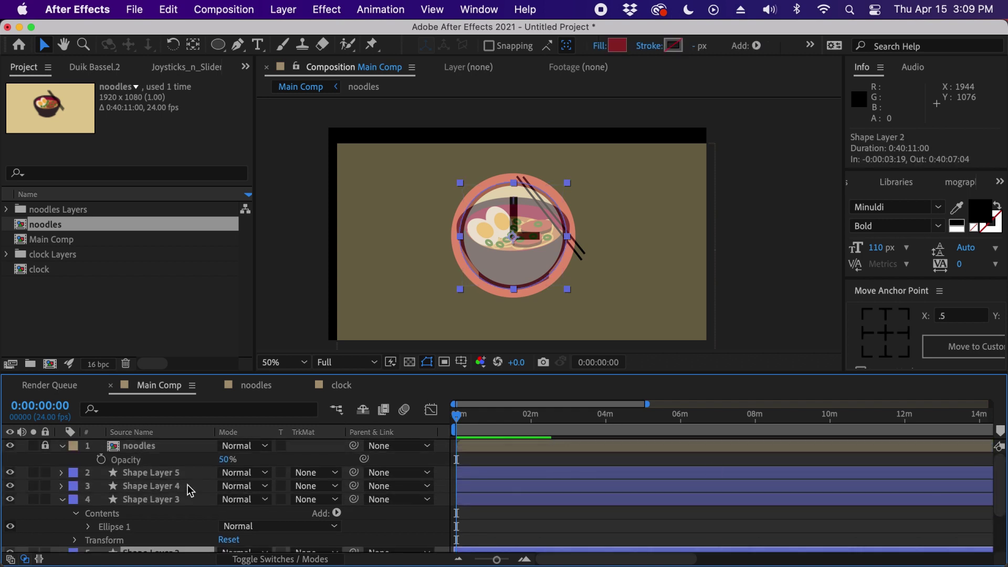
{"action": "left_click", "coordinate": [179, 473], "text": "shift"}
{"action": "left_click", "coordinate": [9, 473]}
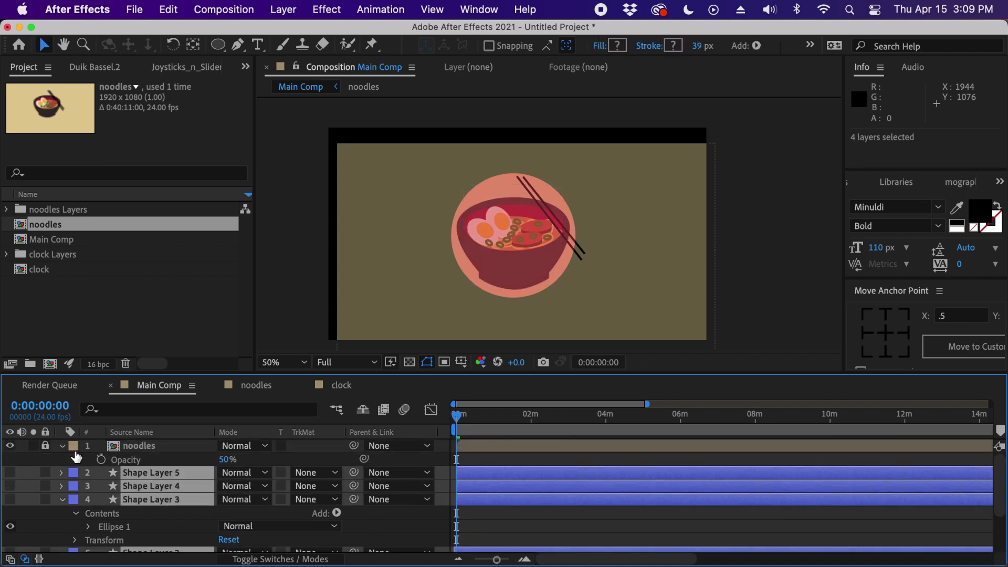
Select the outer red circle's Shape Layer 1
{"action": "left_click", "coordinate": [601, 509]}
{"action": "left_click", "coordinate": [547, 183]}
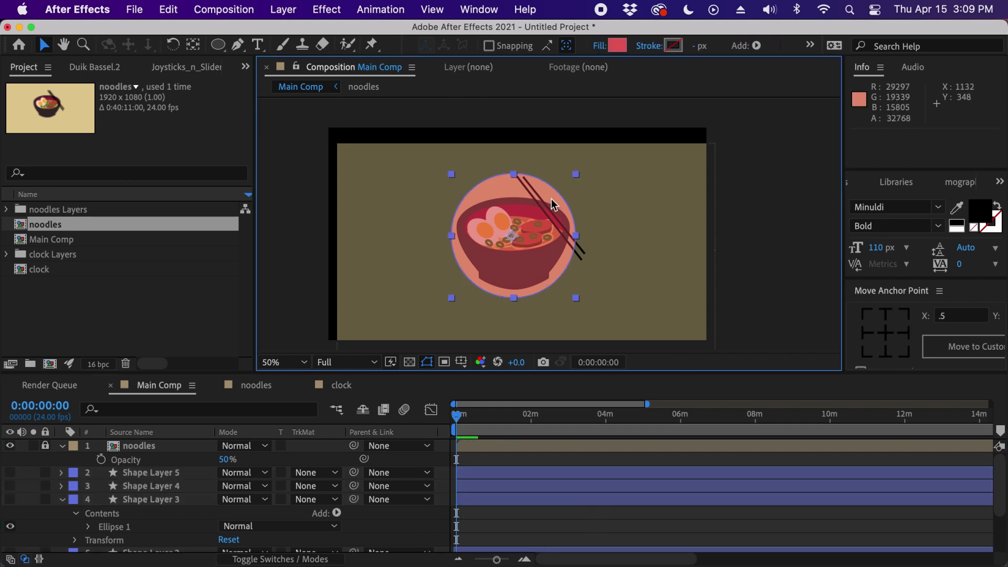
{"action": "scroll", "coordinate": [974, 498], "scroll_direction": "down", "scroll_amount": 3}
{"action": "left_click", "coordinate": [978, 546]}
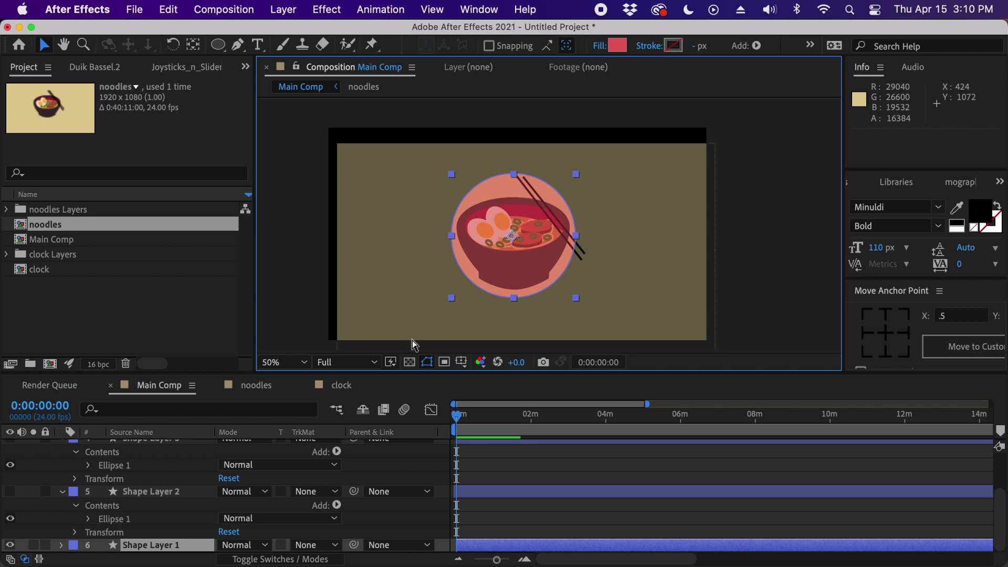
Activate the Ellipse tool with no layer selected and switch off its Bezier Path option
{"action": "key", "text": "period"}
{"action": "left_click_drag", "start_coordinate": [557, 282], "coordinate": [614, 268]}
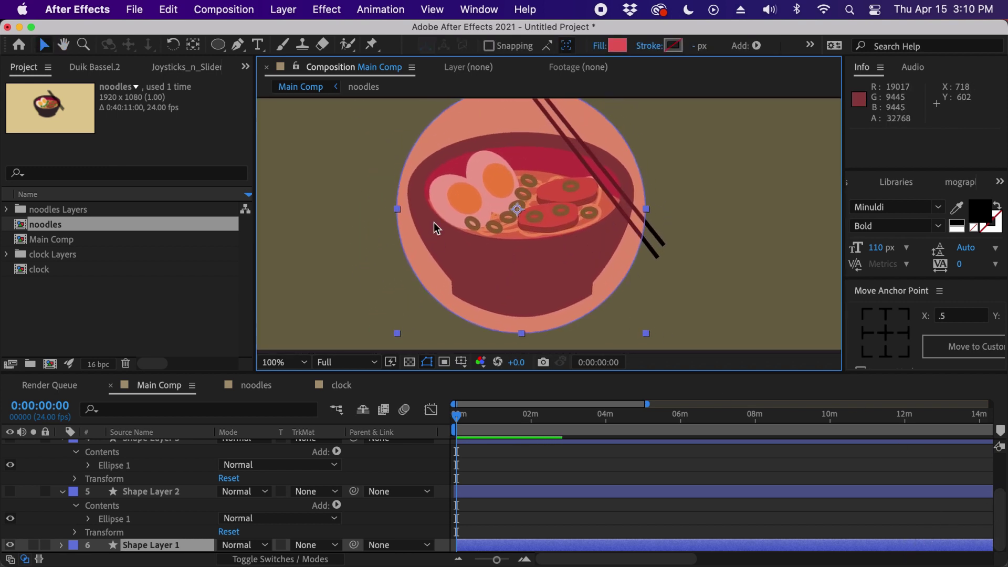
{"action": "key", "text": "space"}
{"action": "left_click_drag", "start_coordinate": [616, 161], "coordinate": [591, 209]}
{"action": "left_click", "coordinate": [496, 508]}
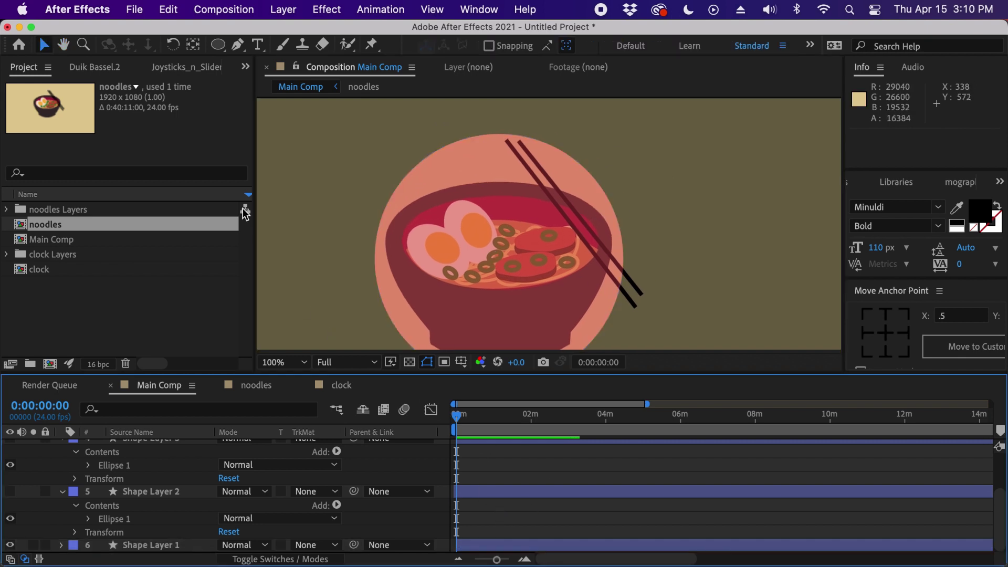
{"action": "left_click", "coordinate": [221, 46]}
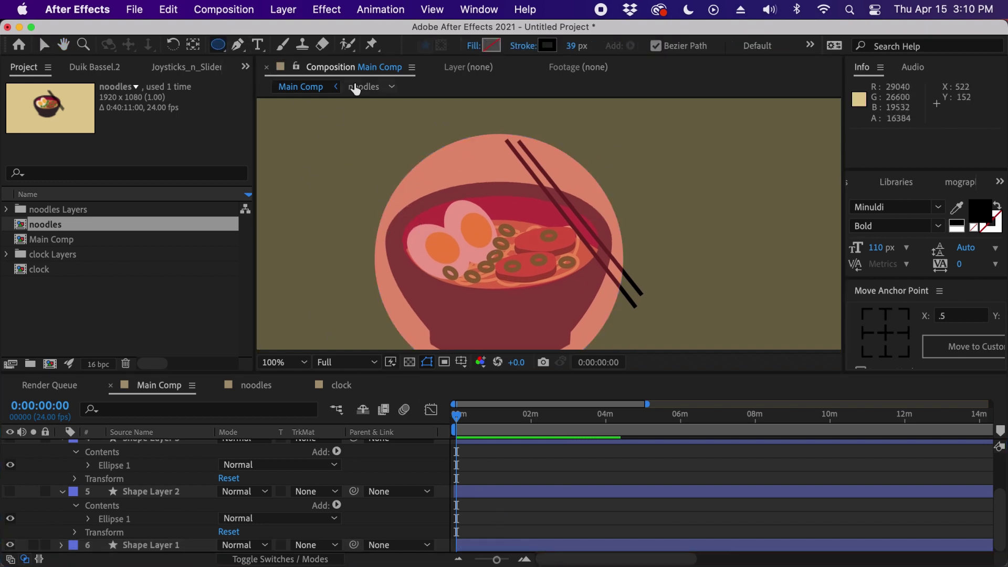
{"action": "left_click", "coordinate": [656, 49]}
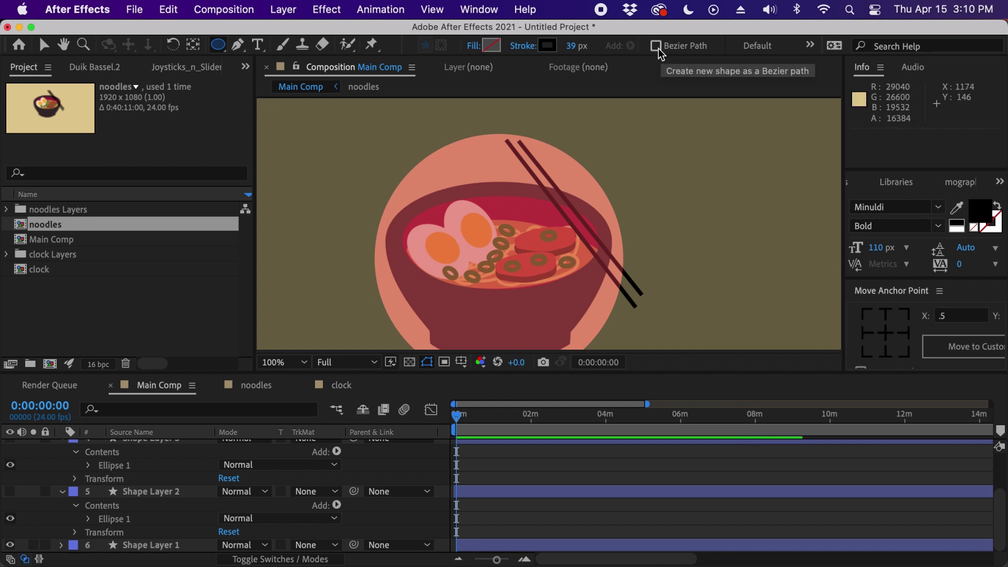
Select the outer circle's Shape Layer 1 and set a Path keyframe on Ellipse 1's Path 1 at 0:00:00:00
{"action": "left_click", "coordinate": [520, 505]}
{"action": "key", "text": "v"}
{"action": "left_click", "coordinate": [603, 322]}
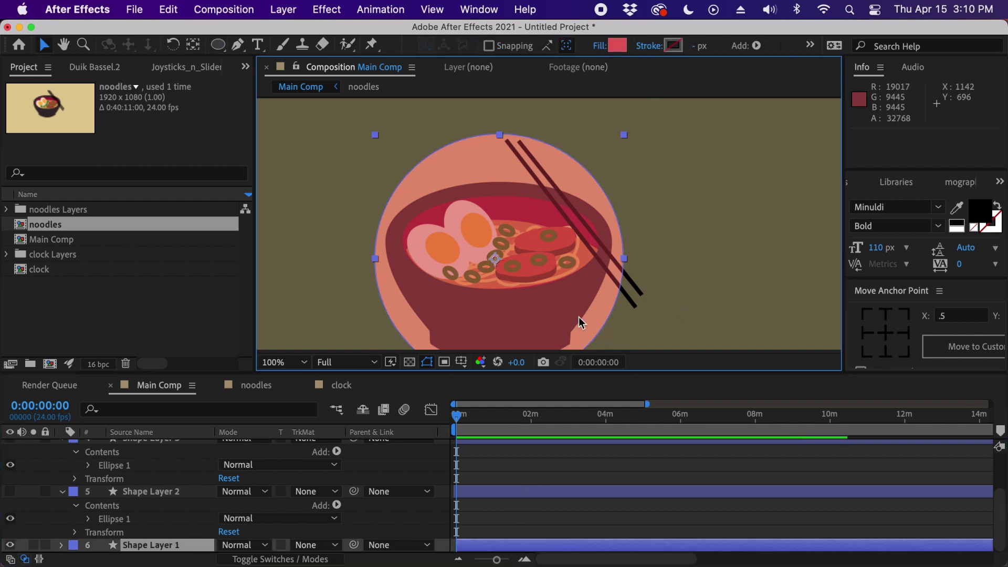
{"action": "left_click", "coordinate": [62, 546]}
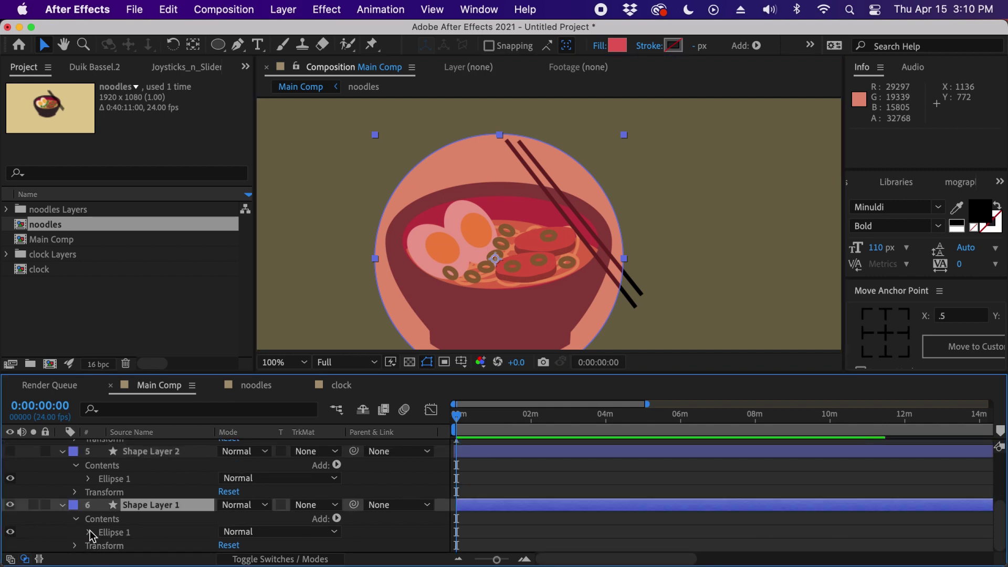
{"action": "left_click", "coordinate": [89, 533]}
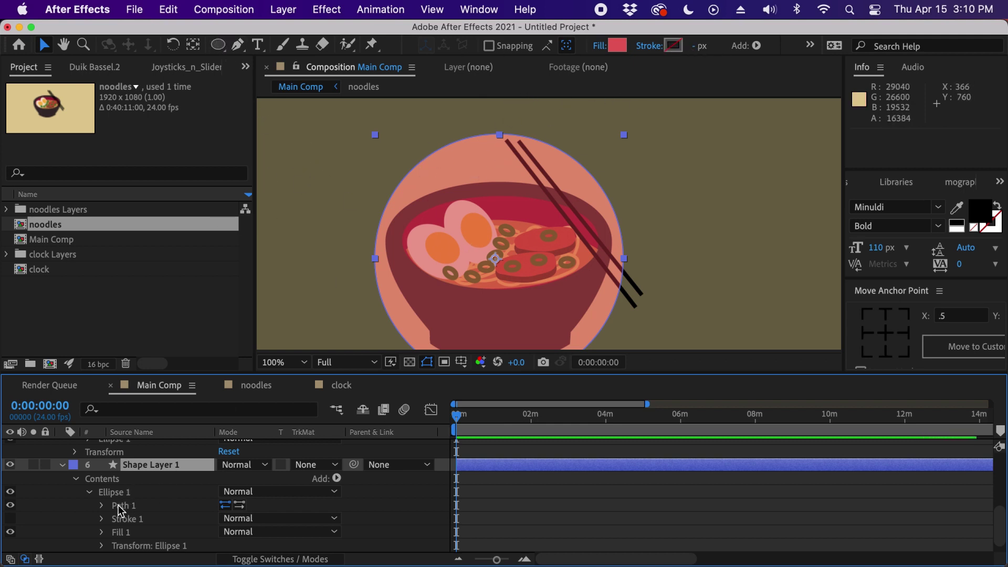
{"action": "left_click", "coordinate": [102, 506]}
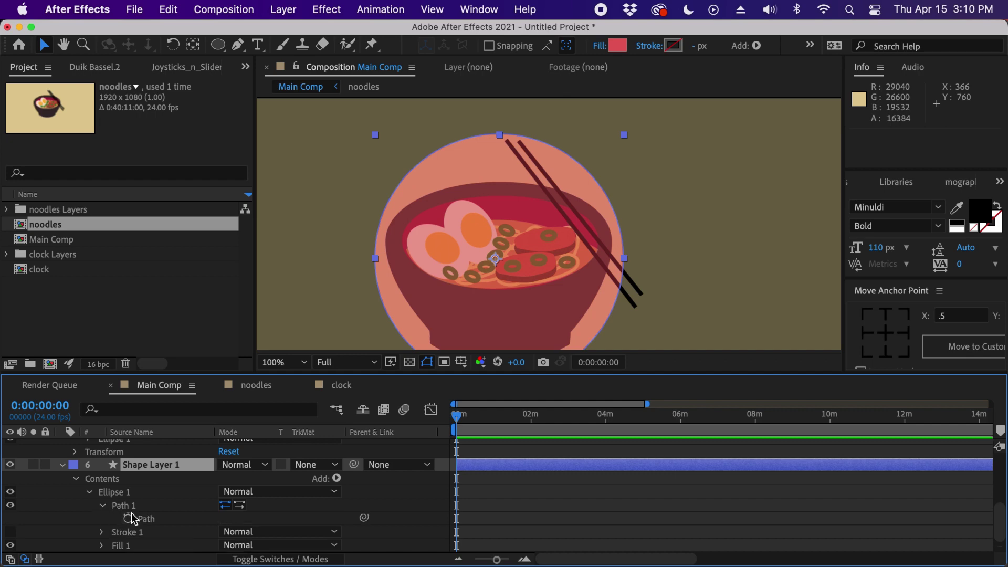
{"action": "left_click", "coordinate": [129, 519]}
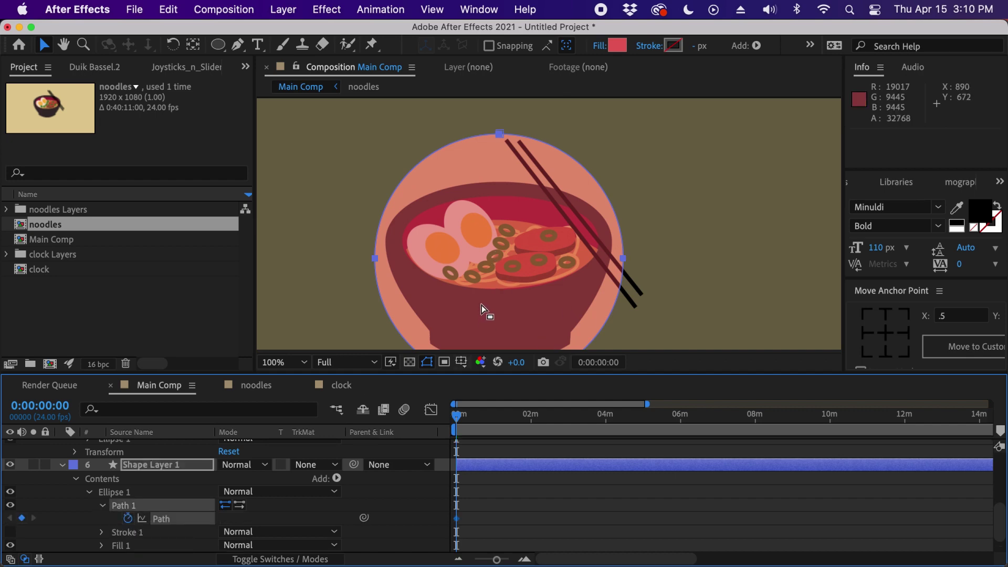
Add four Pen tool points to the circle's lower arc, two on each side near the corners of the bowl's base
{"action": "key", "text": "h"}
{"action": "left_click_drag", "start_coordinate": [612, 262], "coordinate": [615, 197]}
{"action": "key", "text": "v"}
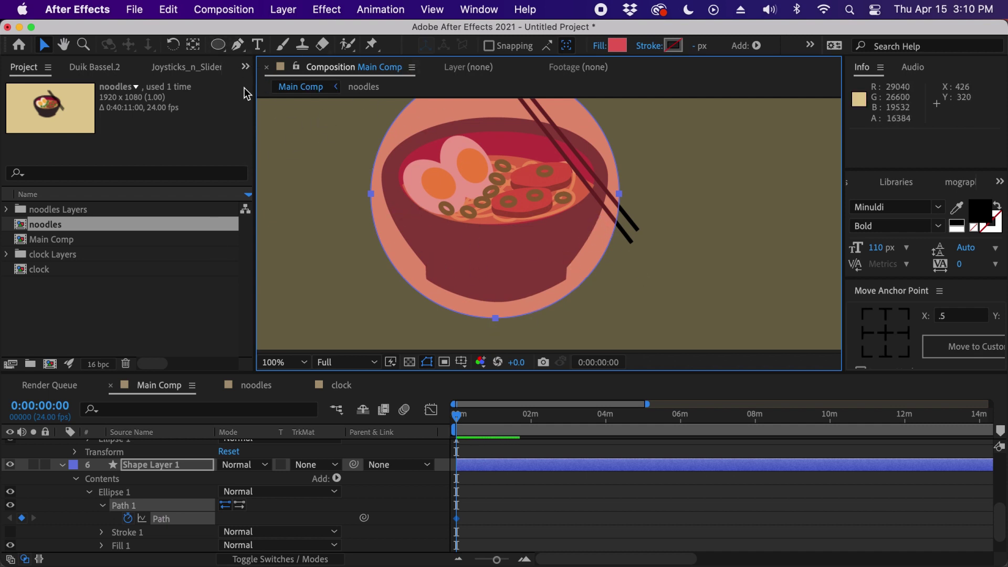
{"action": "left_click", "coordinate": [238, 45]}
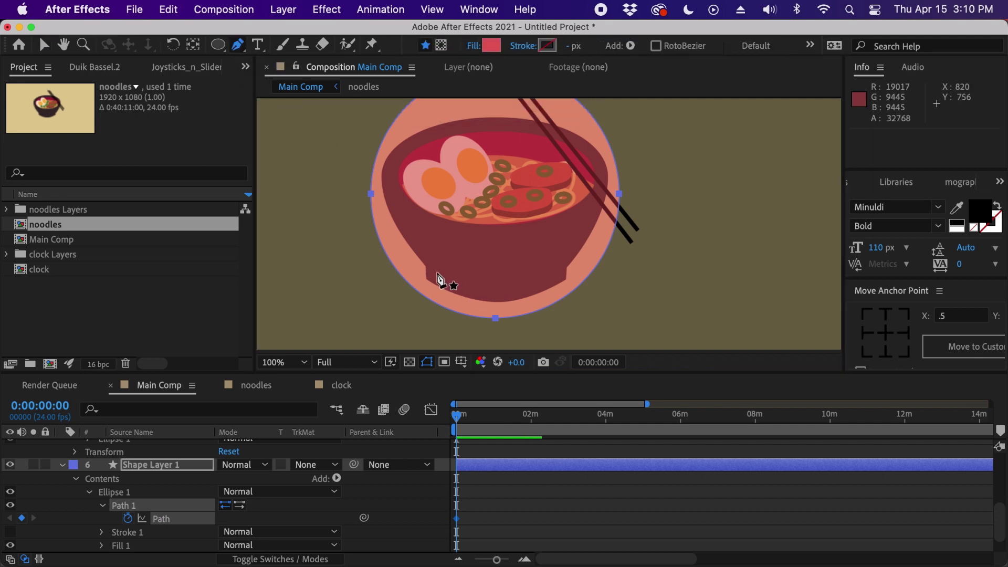
{"action": "left_click", "coordinate": [394, 265]}
{"action": "left_click", "coordinate": [425, 297]}
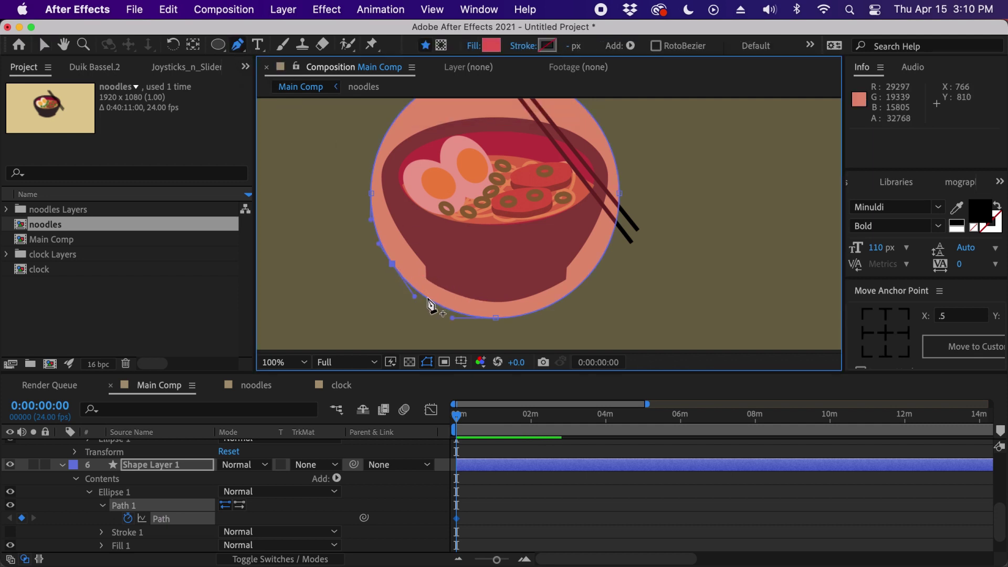
{"action": "left_click", "coordinate": [557, 300]}
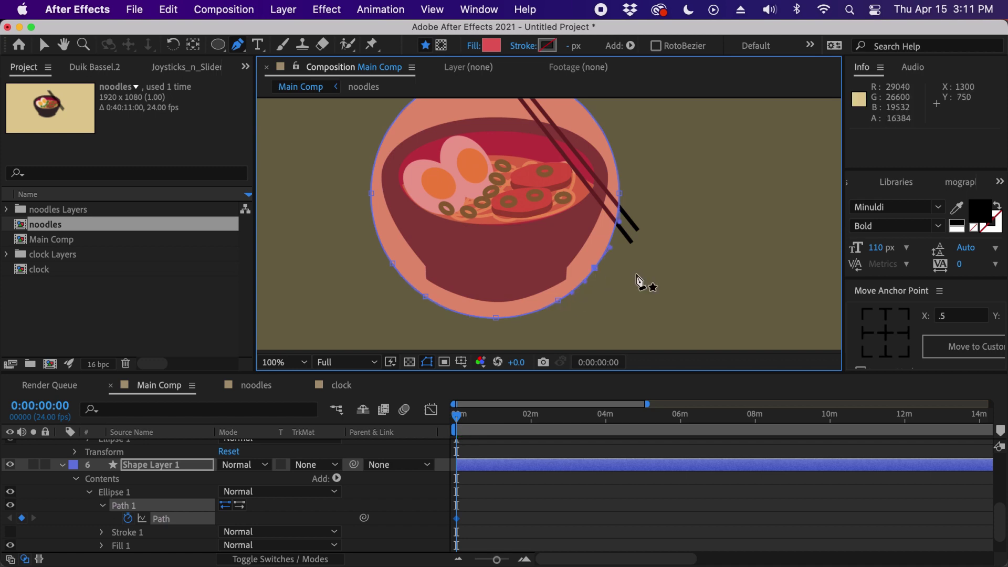
{"action": "left_click", "coordinate": [579, 479]}
{"action": "left_click", "coordinate": [503, 466]}
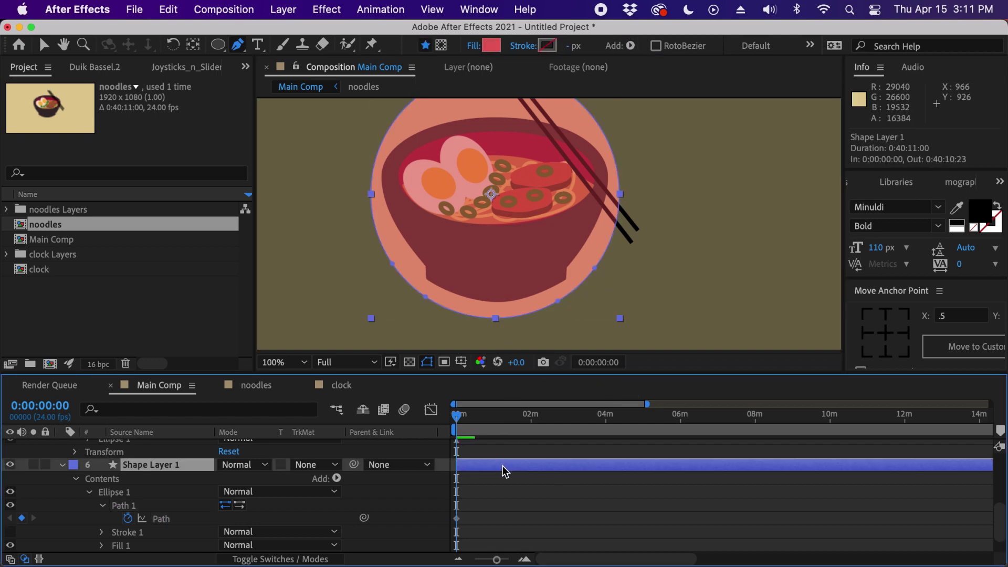
Move the current time to 0:00:00:11 for the bowl-shaped path
{"action": "key", "text": "space"}
{"action": "left_click_drag", "start_coordinate": [558, 190], "coordinate": [545, 220]}
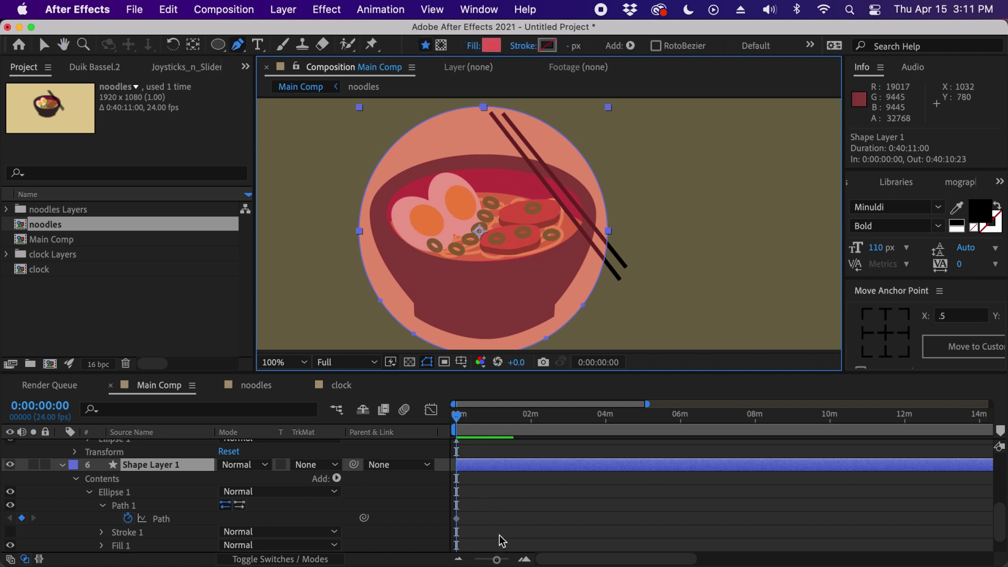
{"action": "left_click", "coordinate": [524, 559]}
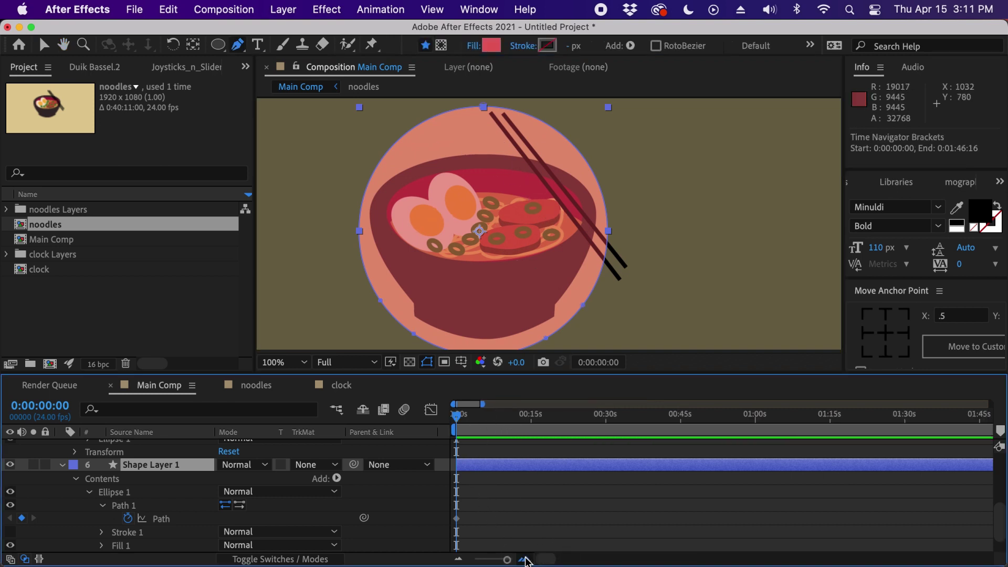
{"action": "left_click", "coordinate": [524, 559]}
{"action": "left_click", "coordinate": [524, 559]}
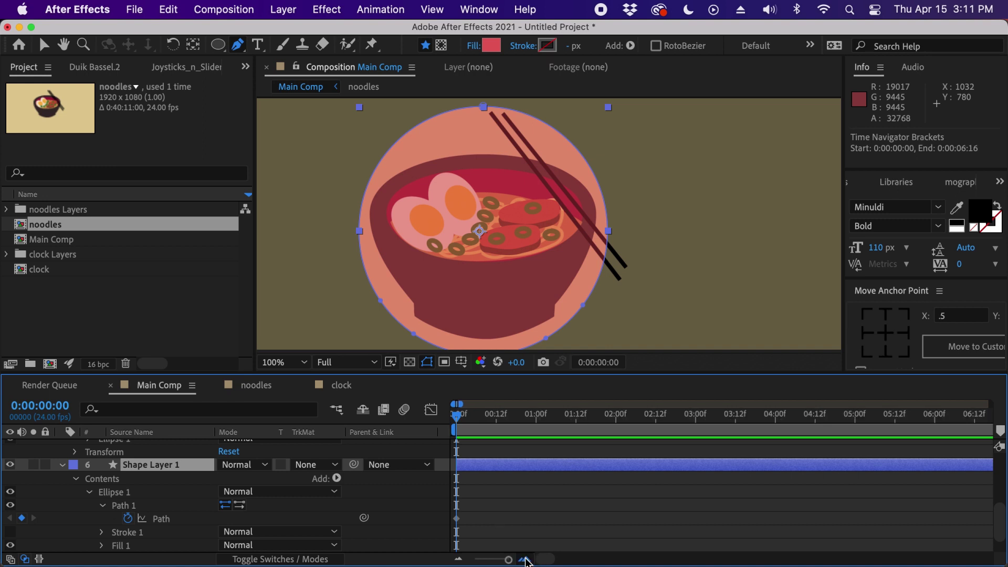
{"action": "left_click", "coordinate": [478, 423]}
{"action": "left_click_drag", "start_coordinate": [478, 423], "coordinate": [528, 419]}
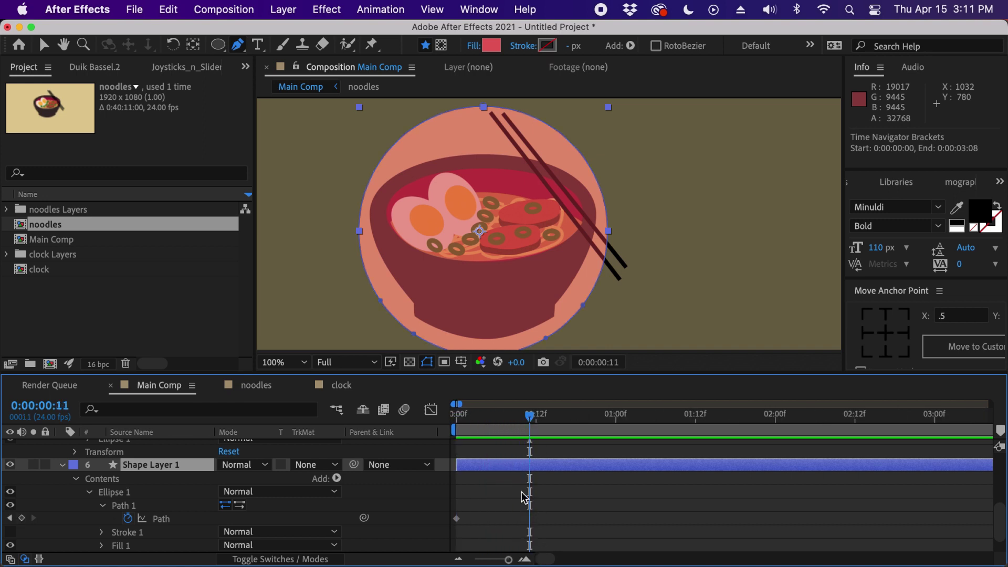
Move the two added points on the circle's lower left onto the left corners of the bowl's base
{"action": "key", "text": "v"}
{"action": "left_click_drag", "start_coordinate": [428, 219], "coordinate": [420, 187]}
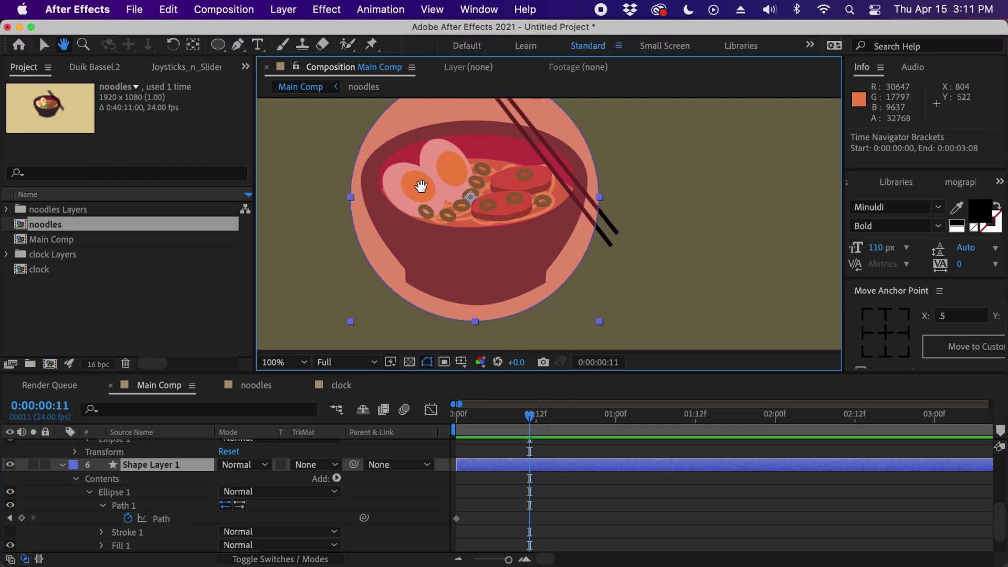
{"action": "left_click", "coordinate": [406, 298]}
{"action": "left_click", "coordinate": [405, 300]}
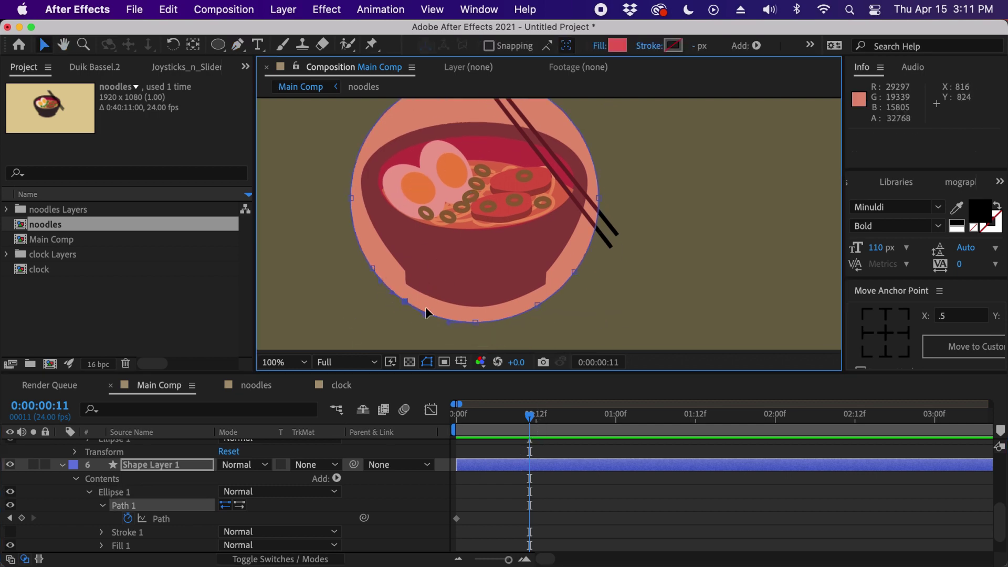
{"action": "left_click_drag", "start_coordinate": [407, 298], "coordinate": [405, 287]}
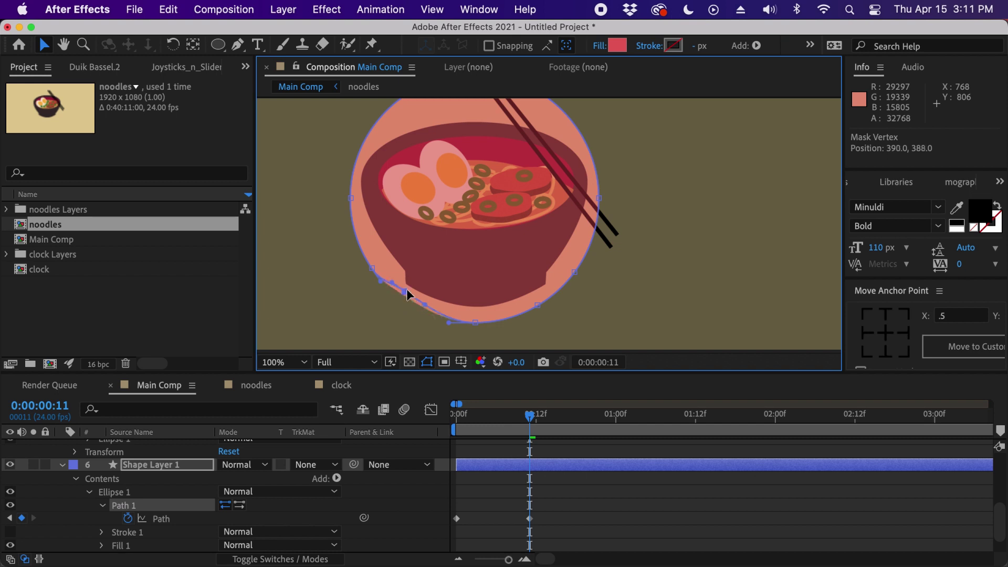
{"action": "left_click_drag", "start_coordinate": [407, 286], "coordinate": [408, 271]}
Try to fit the curve at the base's upper-left corner by rotating the point's linked Bezier handles
{"action": "scroll", "coordinate": [452, 279], "scroll_direction": "up", "scroll_amount": 4}
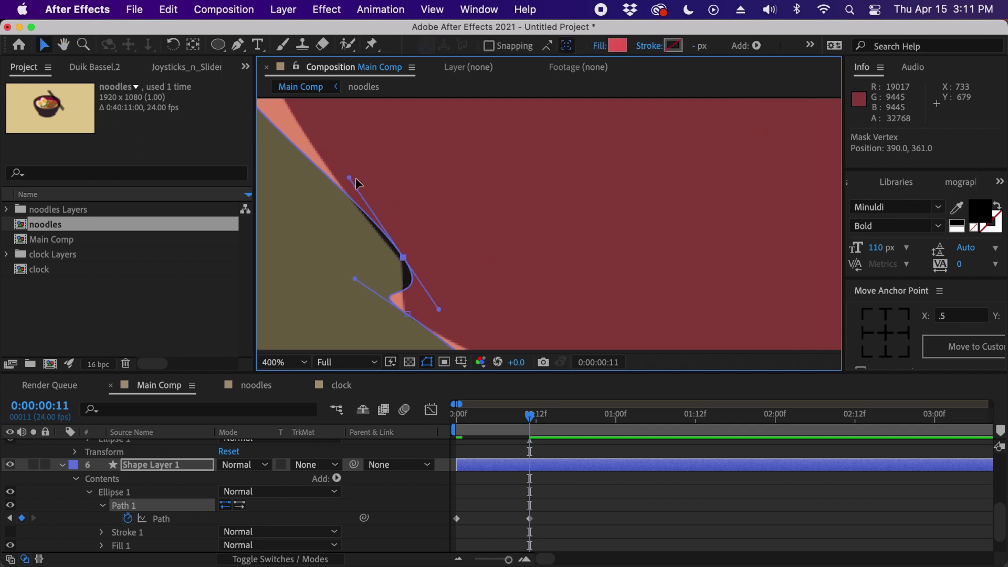
{"action": "left_click_drag", "start_coordinate": [349, 177], "coordinate": [394, 160]}
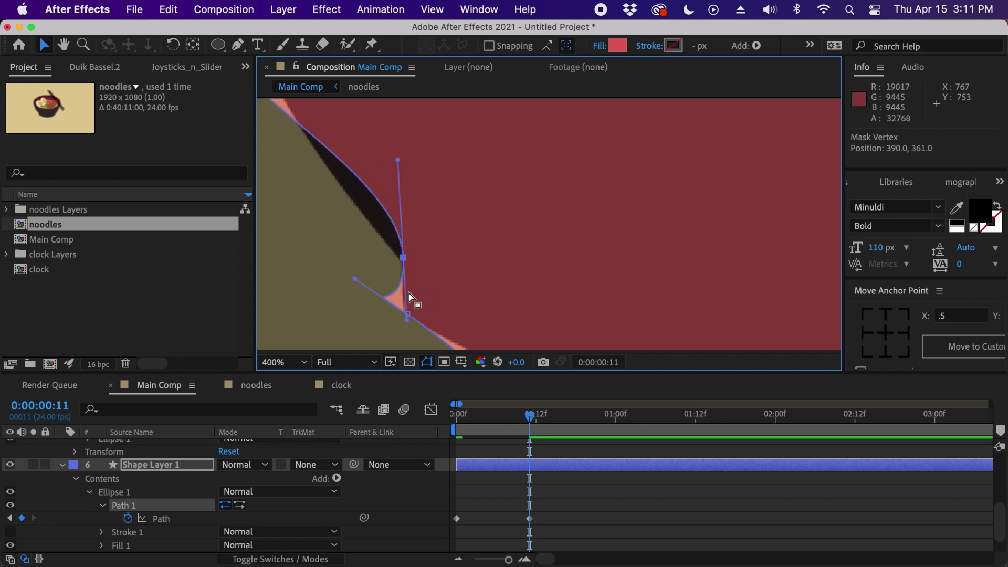
{"action": "left_click_drag", "start_coordinate": [398, 161], "coordinate": [448, 300]}
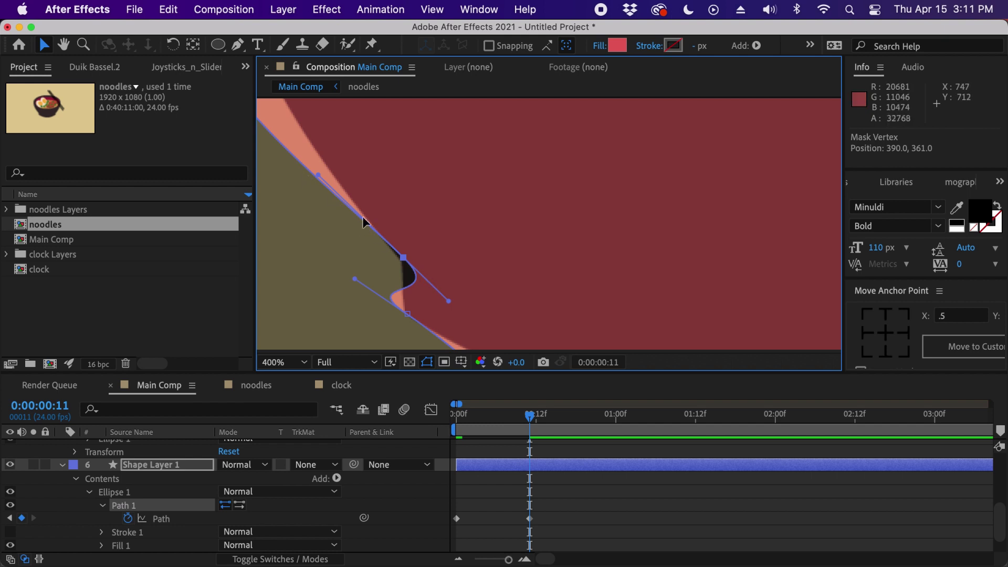
{"action": "left_click_drag", "start_coordinate": [317, 174], "coordinate": [358, 170]}
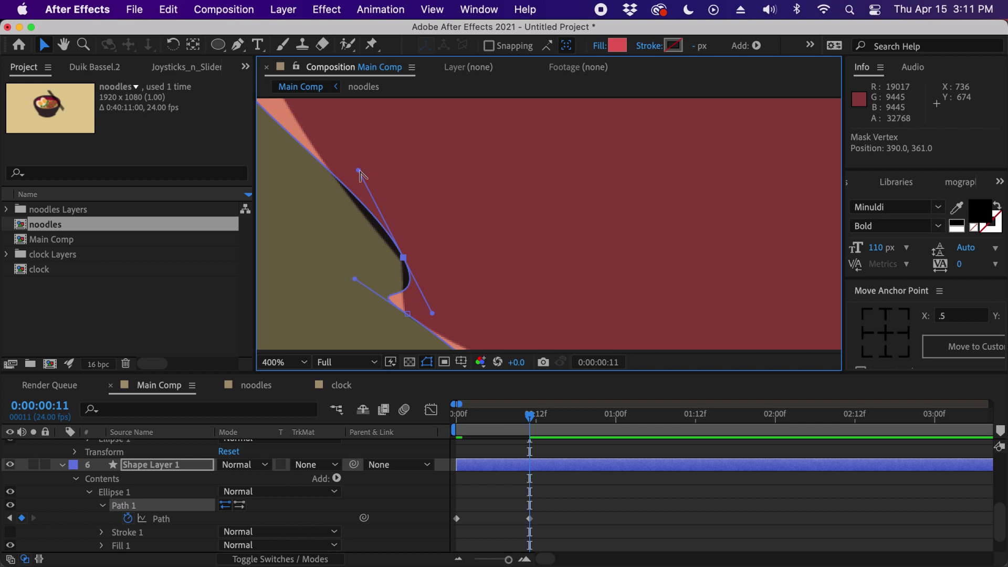
Adjust the Bezier handles at both left base corners independently so the short edge between them runs straight
{"action": "mouse_move", "coordinate": [358, 171]}
{"action": "left_mouse_down"}
{"action": "mouse_move", "coordinate": [323, 182]}
{"action": "mouse_move", "coordinate": [395, 161]}
{"action": "mouse_move", "coordinate": [318, 193]}
{"action": "mouse_move", "coordinate": [384, 169]}
{"action": "mouse_move", "coordinate": [339, 192]}
{"action": "mouse_move", "coordinate": [345, 186]}
{"action": "left_mouse_up"}
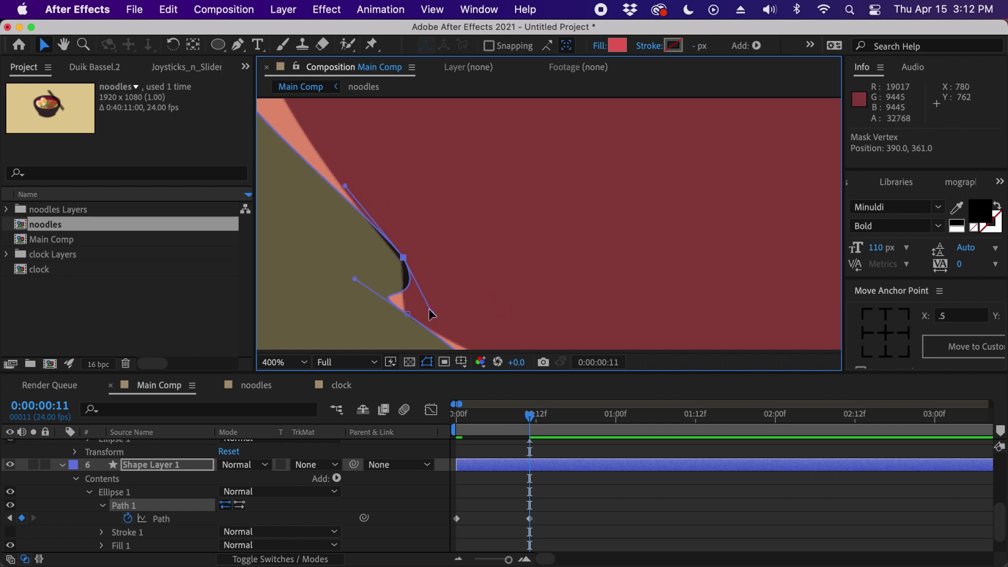
{"action": "left_click_drag", "start_coordinate": [430, 312], "coordinate": [418, 308]}
{"action": "left_click", "coordinate": [407, 314]}
{"action": "left_click_drag", "start_coordinate": [401, 283], "coordinate": [405, 289]}
Raise the circle's bottom point to the bowl's underside and move the two lower-right points onto the base's right corners
{"action": "key", "text": "comma"}
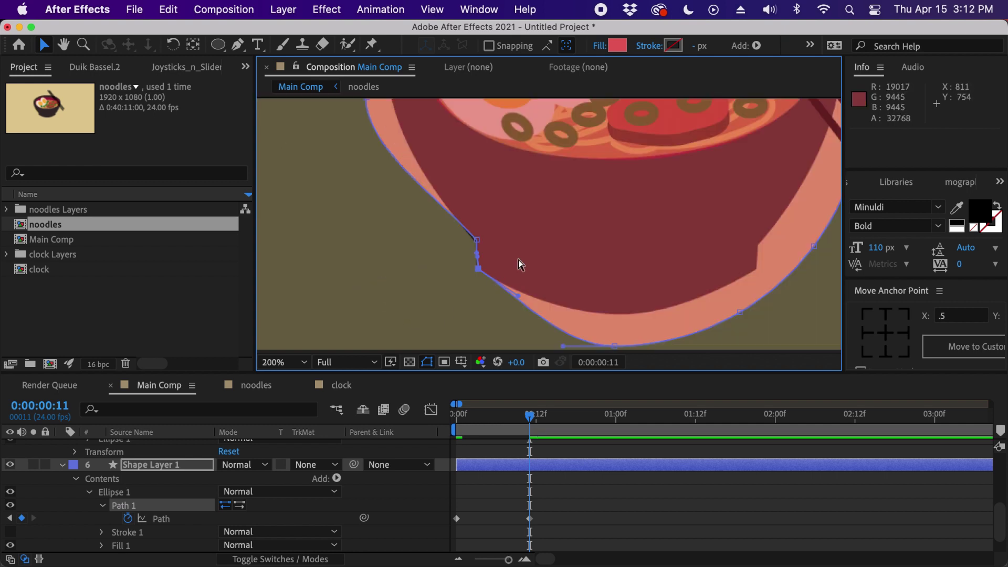
{"action": "scroll", "coordinate": [706, 282], "scroll_direction": "down", "scroll_amount": 2}
{"action": "scroll", "coordinate": [707, 282], "scroll_direction": "right", "scroll_amount": 2}
{"action": "left_click_drag", "start_coordinate": [567, 305], "coordinate": [562, 270]}
{"action": "left_click_drag", "start_coordinate": [694, 267], "coordinate": [710, 225]}
{"action": "left_click_drag", "start_coordinate": [767, 203], "coordinate": [709, 199]}
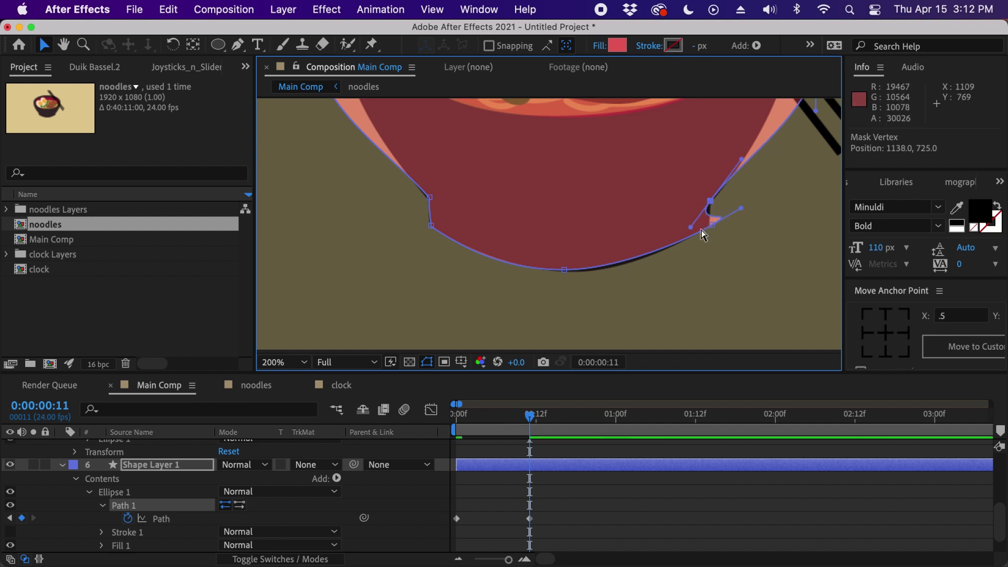
Adjust the right base corners' handles independently to straighten the edge between them, and nudge the bottom point onto the bowl's outline
{"action": "key", "text": "period"}
{"action": "left_click_drag", "start_coordinate": [707, 211], "coordinate": [255, 279]}
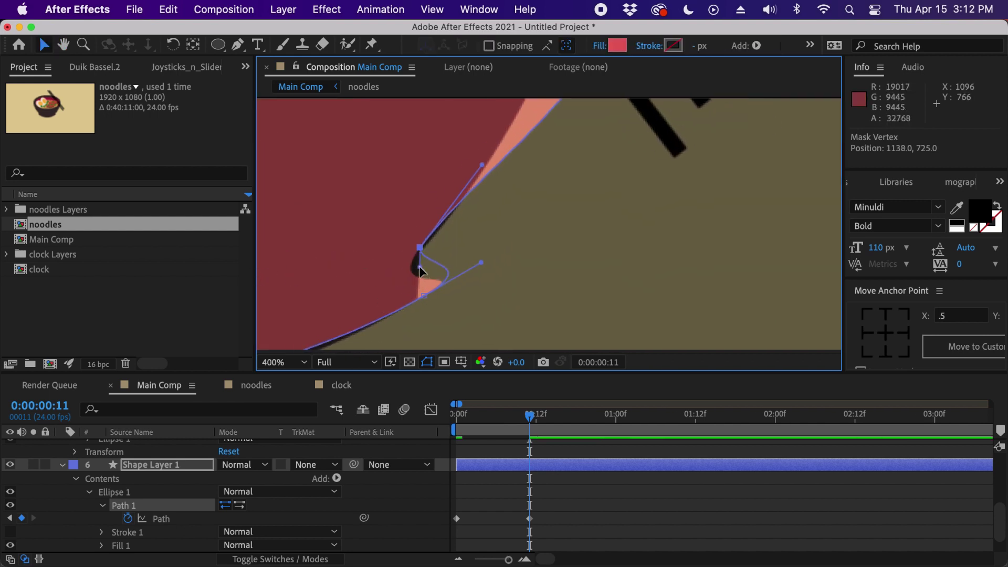
{"action": "left_click_drag", "start_coordinate": [419, 267], "coordinate": [419, 267]}
{"action": "left_click_drag", "start_coordinate": [481, 165], "coordinate": [482, 179]}
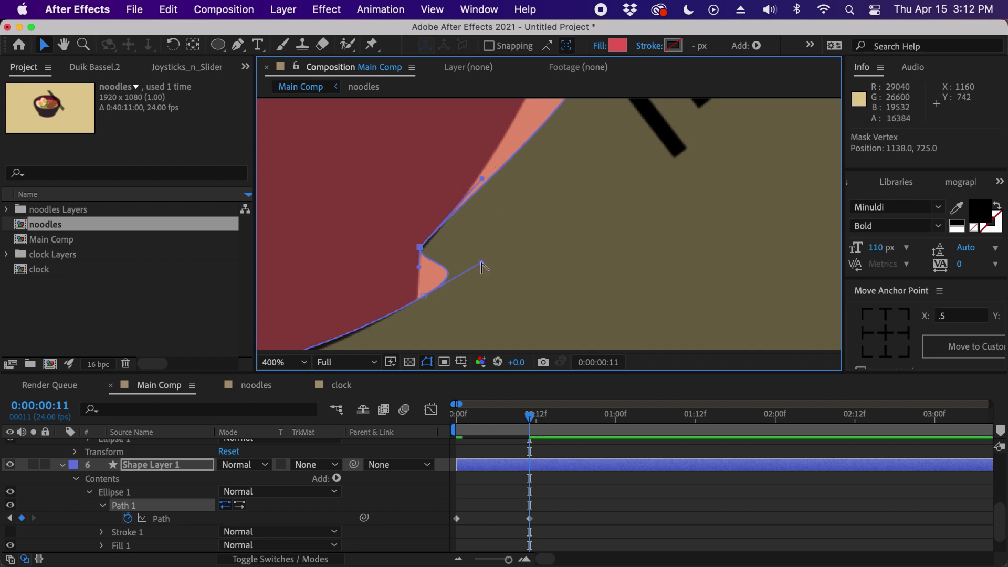
{"action": "left_click_drag", "start_coordinate": [425, 283], "coordinate": [809, 124]}
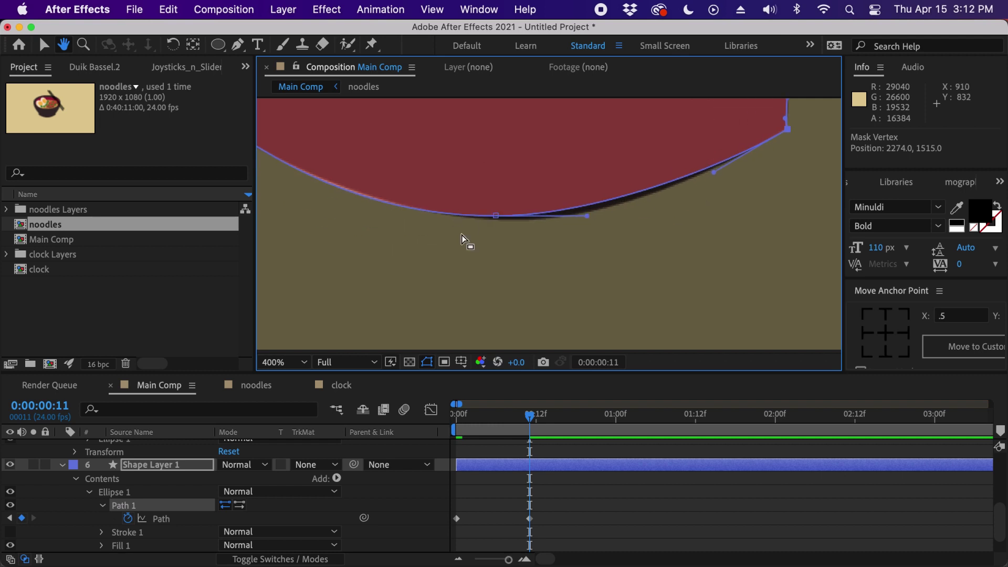
{"action": "left_click_drag", "start_coordinate": [495, 216], "coordinate": [514, 219]}
Move the circle's left point onto the bowl's left edge at about 671, 479
{"action": "key", "text": "space"}
{"action": "left_click_drag", "start_coordinate": [434, 157], "coordinate": [533, 331]}
{"action": "left_click_drag", "start_coordinate": [328, 124], "coordinate": [504, 213]}
{"action": "left_click_drag", "start_coordinate": [443, 125], "coordinate": [479, 279]}
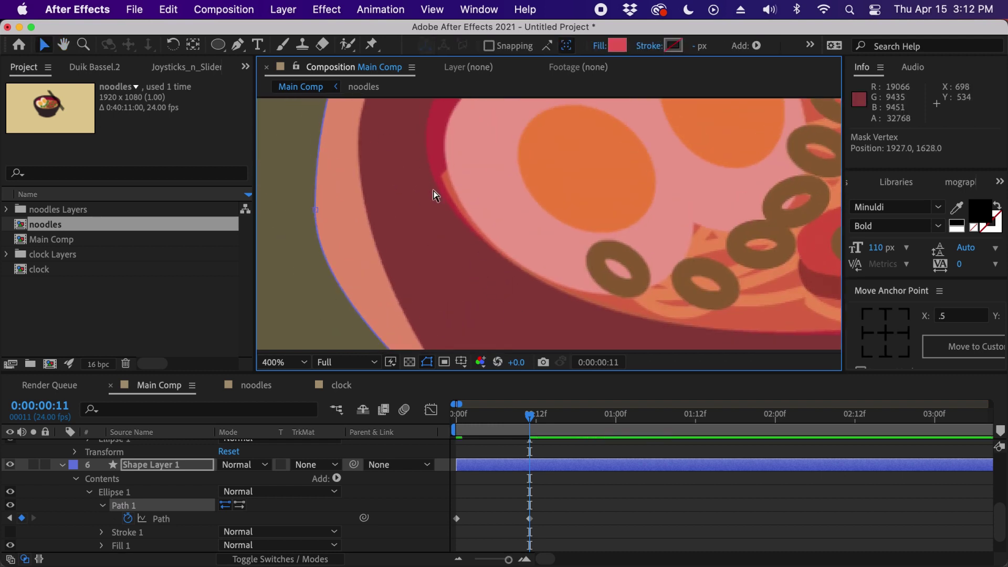
{"action": "key", "text": "comma"}
{"action": "left_click_drag", "start_coordinate": [522, 177], "coordinate": [489, 206]}
{"action": "left_click_drag", "start_coordinate": [400, 245], "coordinate": [424, 197]}
{"action": "scroll", "coordinate": [461, 119], "scroll_direction": "down", "scroll_amount": 5}
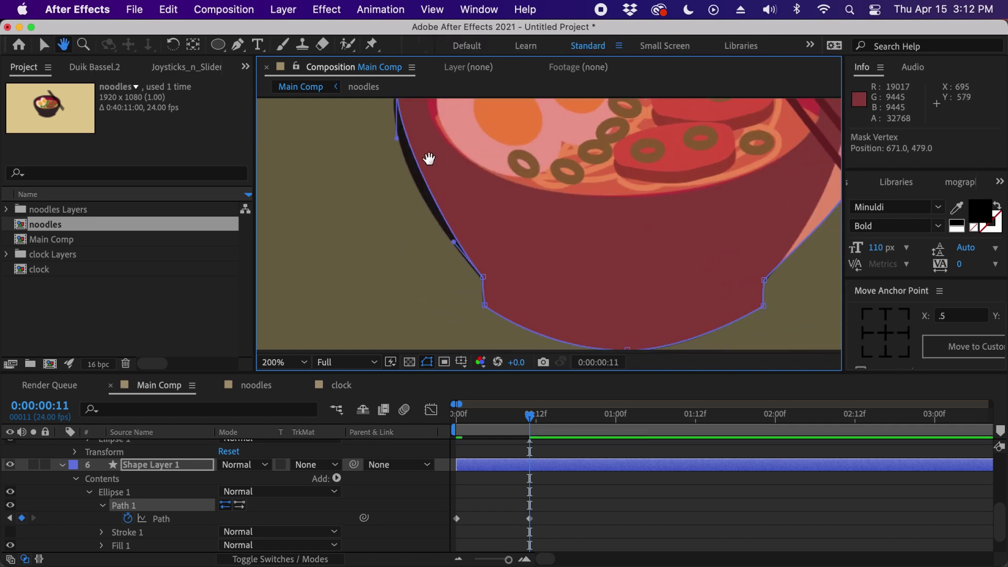
{"action": "left_click_drag", "start_coordinate": [395, 197], "coordinate": [395, 200]}
Lower the circle's top point to the bowl's rim at about 949, 346 and move its right point to about 1239, 479
{"action": "key", "text": "space"}
{"action": "left_click_drag", "start_coordinate": [497, 133], "coordinate": [440, 243]}
{"action": "left_click_drag", "start_coordinate": [487, 137], "coordinate": [481, 232]}
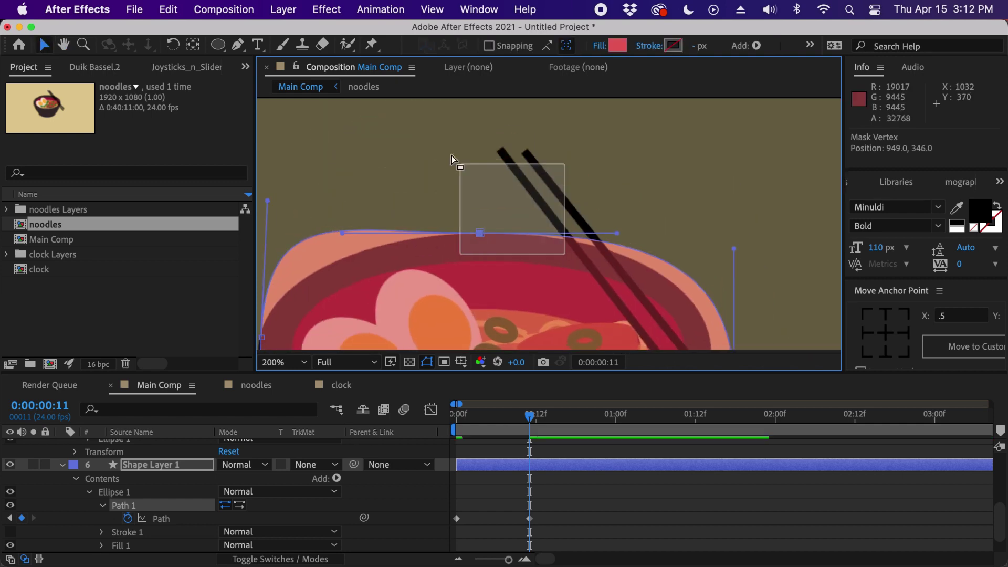
{"action": "key", "text": "space"}
{"action": "left_click_drag", "start_coordinate": [626, 269], "coordinate": [558, 131]}
{"action": "left_click_drag", "start_coordinate": [664, 242], "coordinate": [639, 194]}
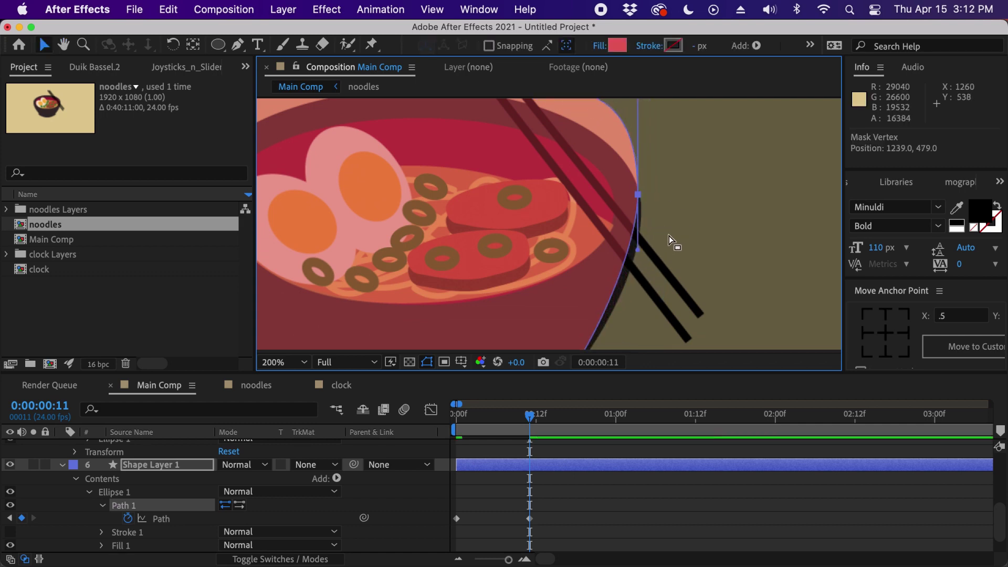
Shorten the upper handles of the circle's left and right points and nudge the right point so the path follows the bowl's rim
{"action": "key", "text": "comma"}
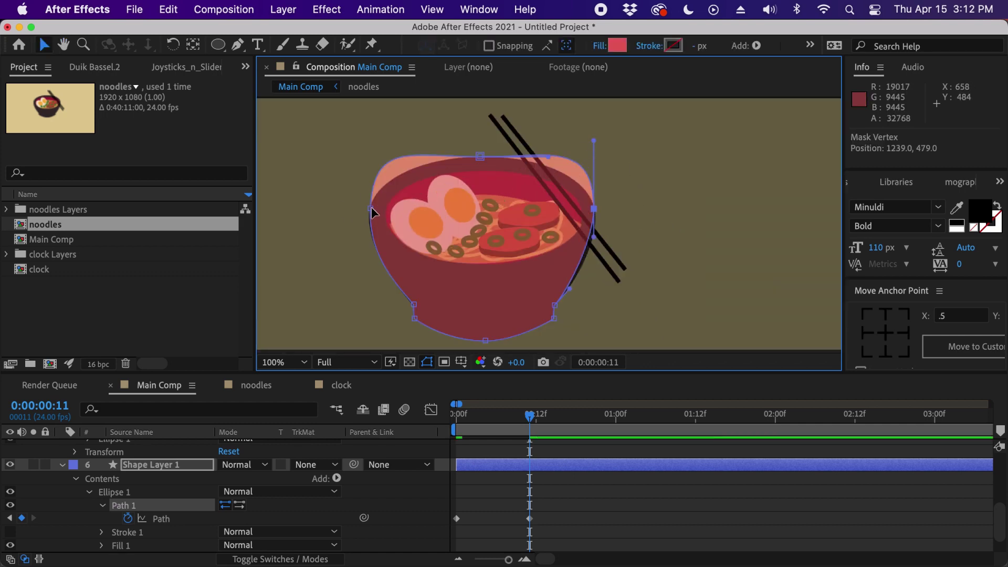
{"action": "left_click", "coordinate": [371, 210]}
{"action": "left_click_drag", "start_coordinate": [375, 156], "coordinate": [371, 186]}
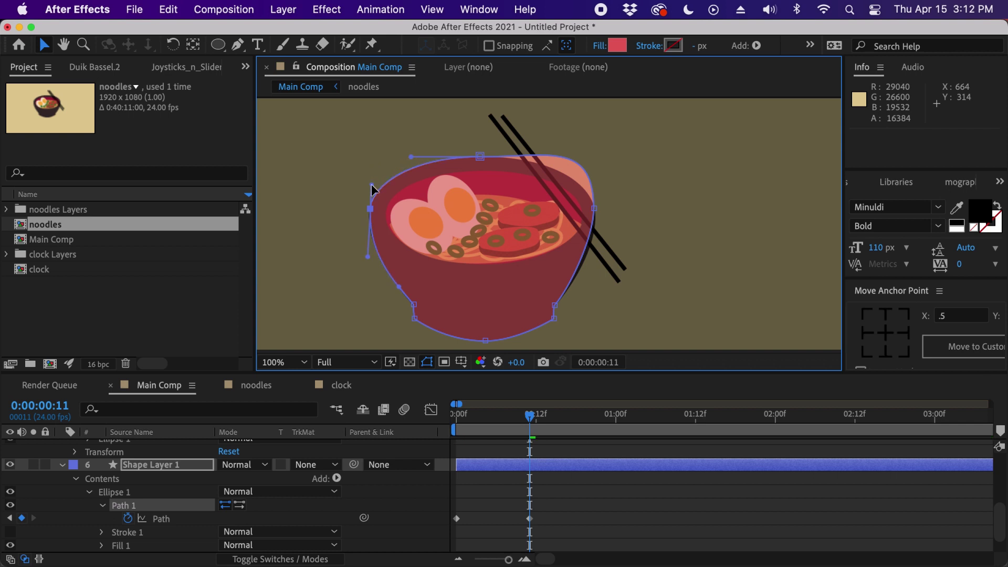
{"action": "left_click", "coordinate": [595, 211]}
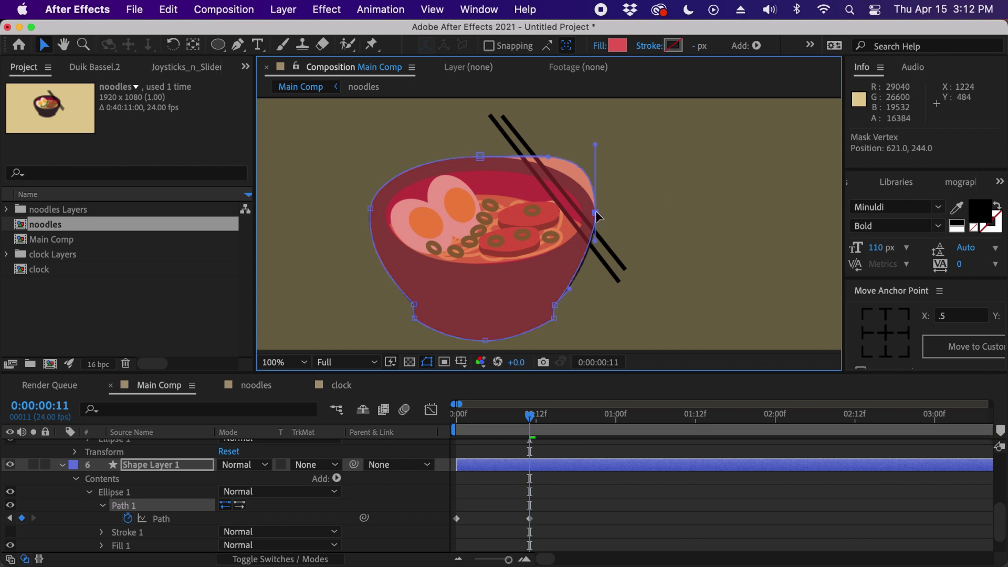
{"action": "left_click_drag", "start_coordinate": [596, 213], "coordinate": [596, 214]}
{"action": "left_click_drag", "start_coordinate": [596, 151], "coordinate": [594, 171]}
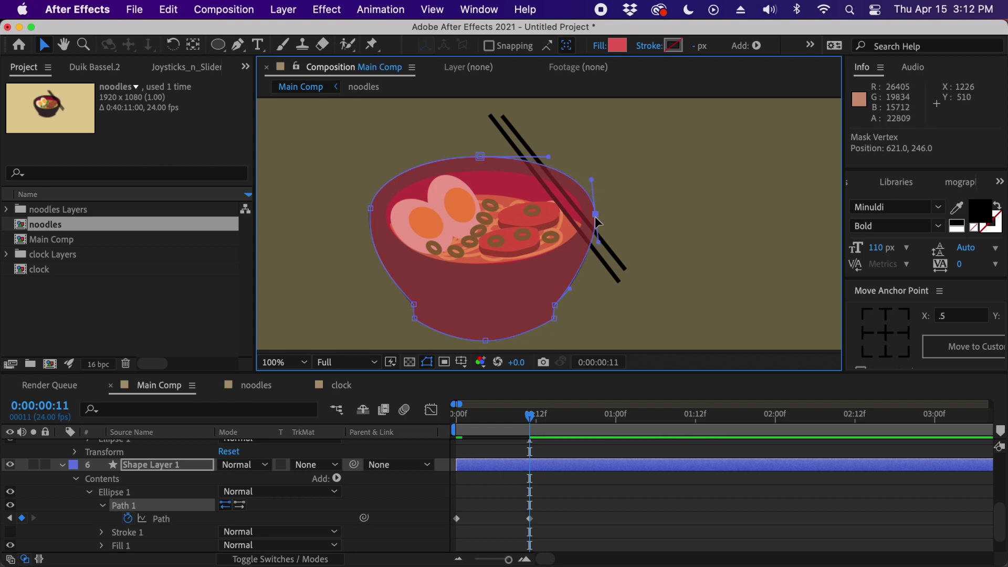
{"action": "left_click", "coordinate": [560, 500]}
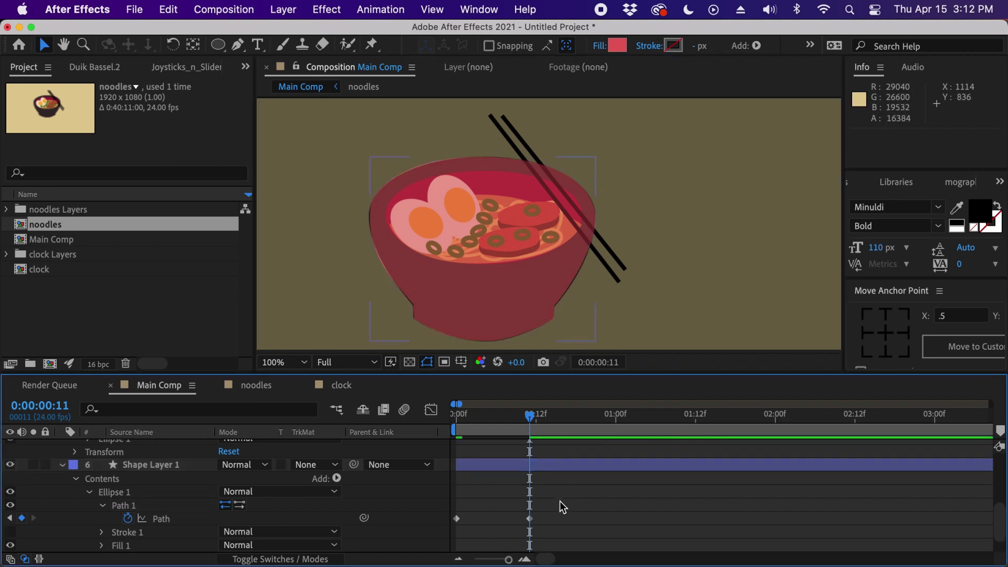
Hide the noodles reference, end the work area at frame 16, and preview the circle-to-bowl morph
{"action": "left_click_drag", "start_coordinate": [530, 418], "coordinate": [457, 412]}
{"action": "left_click_drag", "start_coordinate": [1000, 526], "coordinate": [997, 446]}
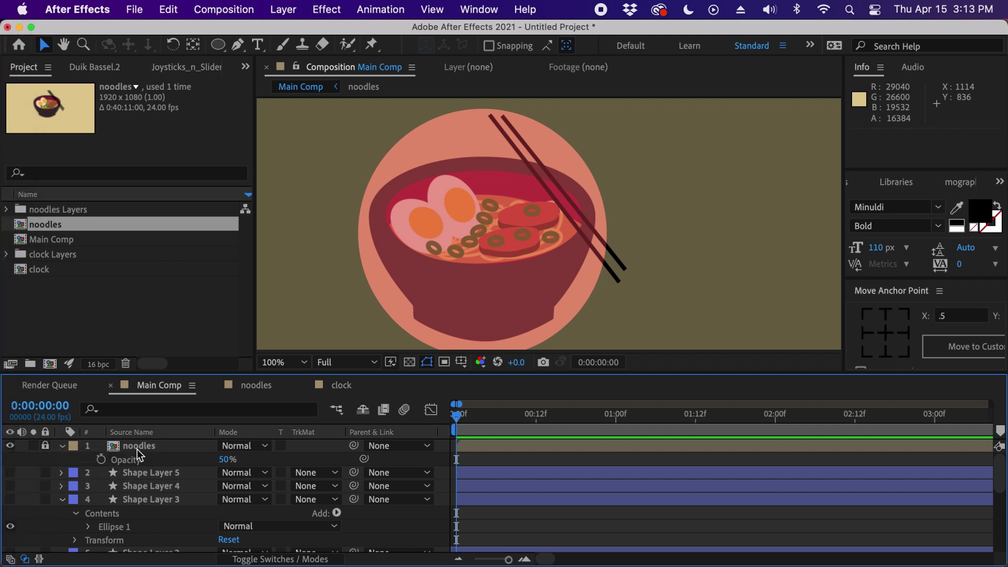
{"action": "left_click", "coordinate": [10, 446]}
{"action": "key", "text": "comma"}
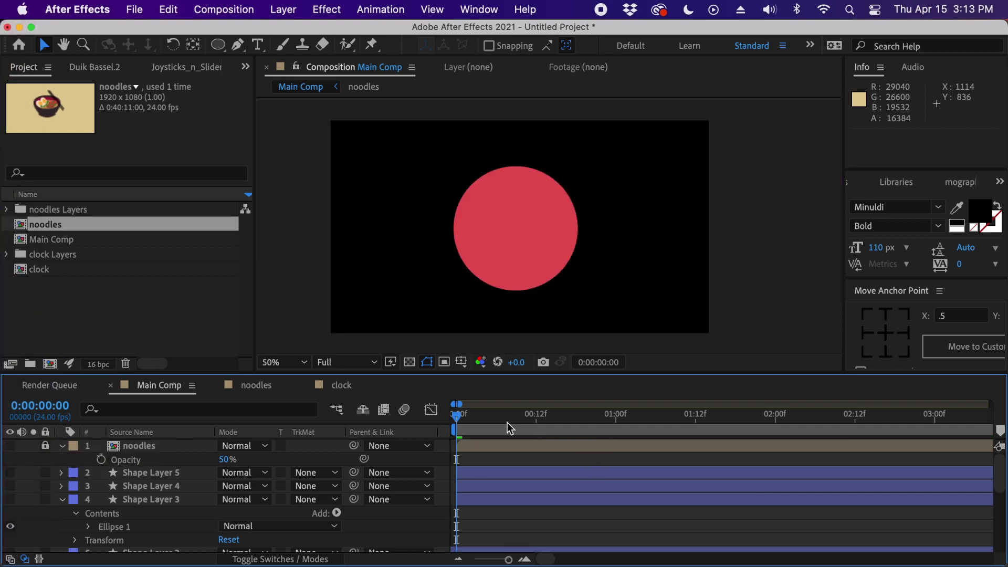
{"action": "left_click_drag", "start_coordinate": [501, 413], "coordinate": [558, 412]}
{"action": "key", "text": "n"}
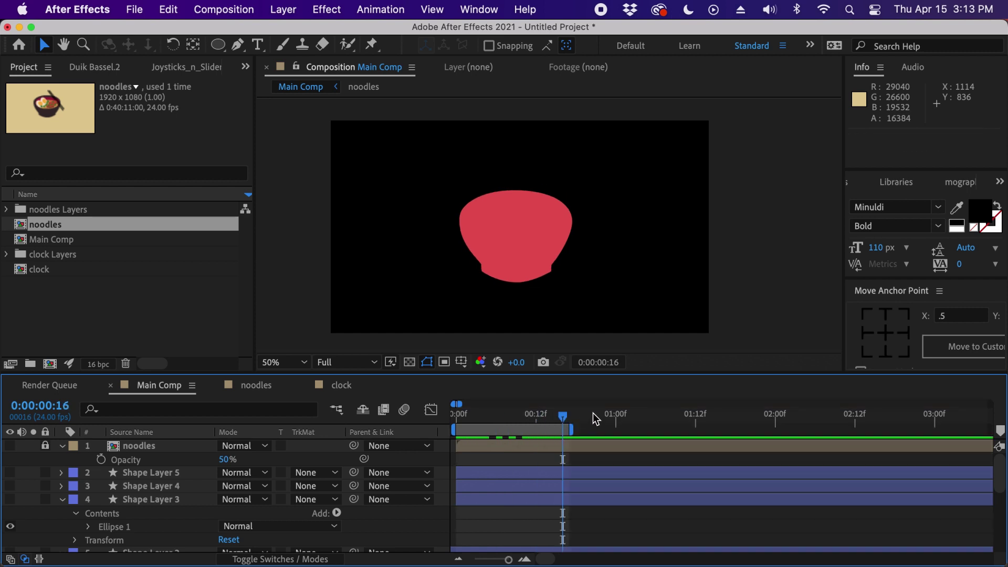
{"action": "key", "text": "space"}
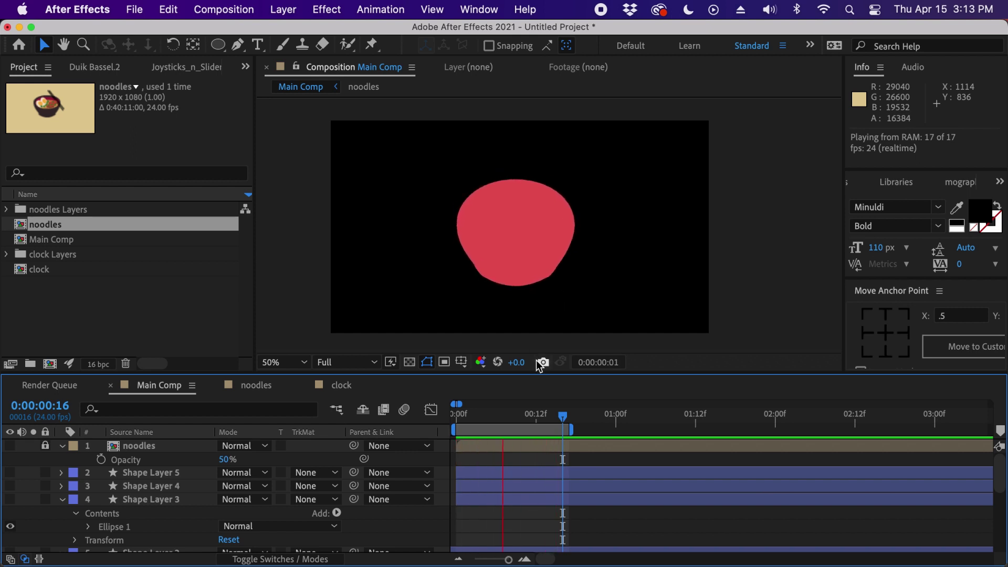
{"action": "key", "text": "space"}
Apply Easy Ease to both Path keyframes of Shape Layer 1 and preview the morph from the first frame
{"action": "scroll", "coordinate": [990, 488], "scroll_direction": "down", "scroll_amount": 10}
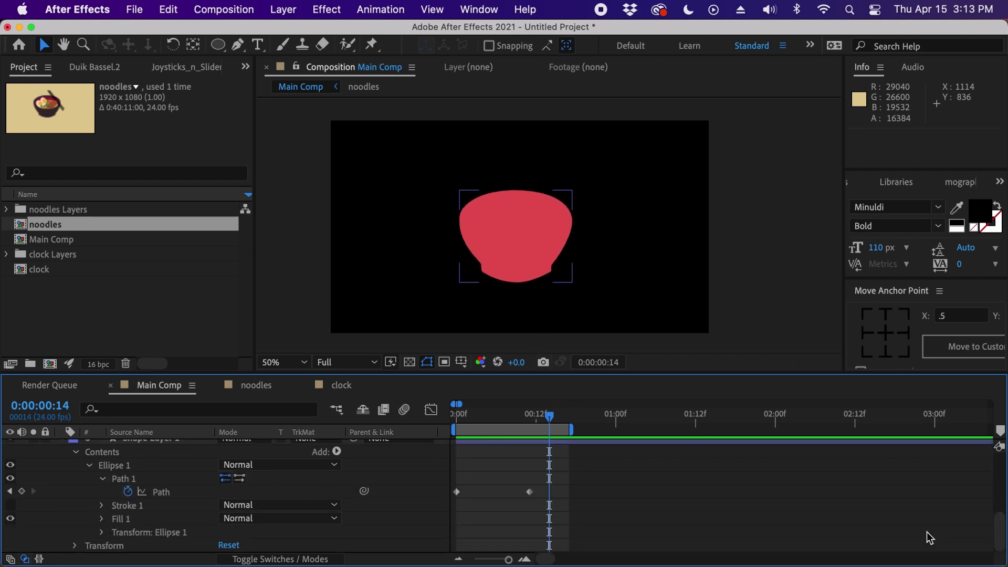
{"action": "left_click_drag", "start_coordinate": [576, 480], "coordinate": [465, 512]}
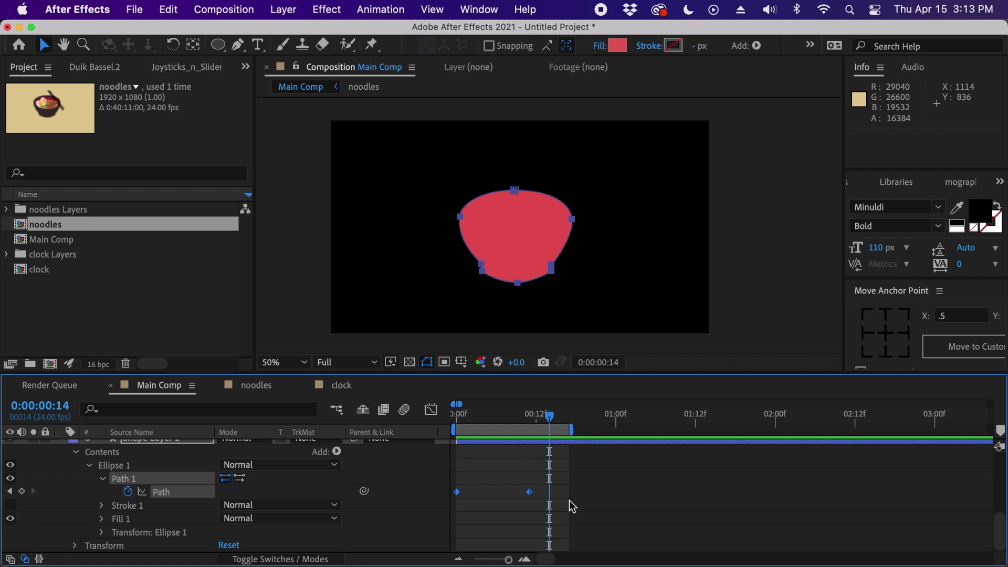
{"action": "left_click_drag", "start_coordinate": [527, 418], "coordinate": [418, 424]}
{"action": "key", "text": "space"}
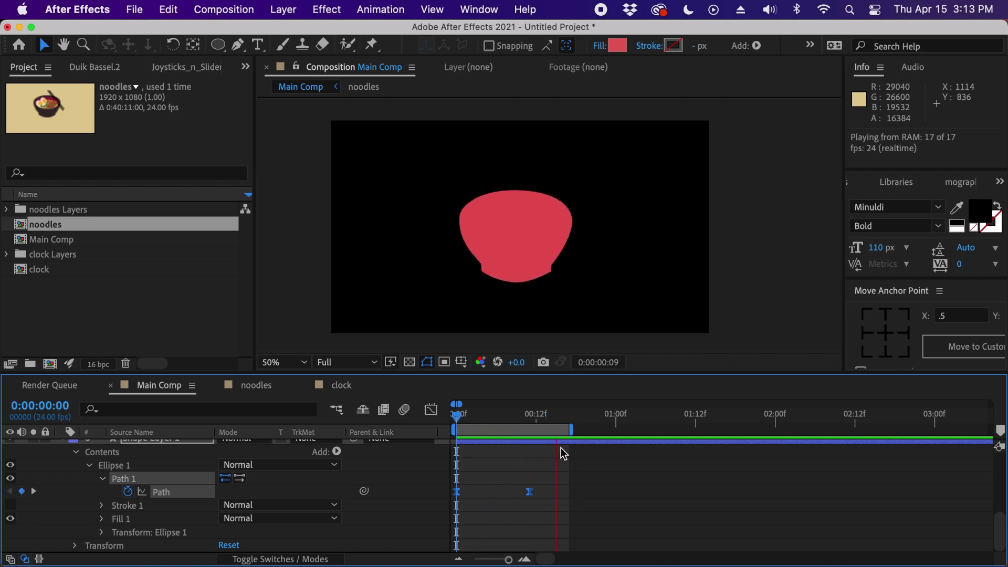
{"action": "key", "text": "space"}
{"action": "left_click", "coordinate": [494, 467]}
Make Shape Layer 2 visible and align its start with 0:00:00:00
{"action": "scroll", "coordinate": [910, 521], "scroll_direction": "up", "scroll_amount": 3}
{"action": "scroll", "coordinate": [999, 528], "scroll_direction": "up", "scroll_amount": 3}
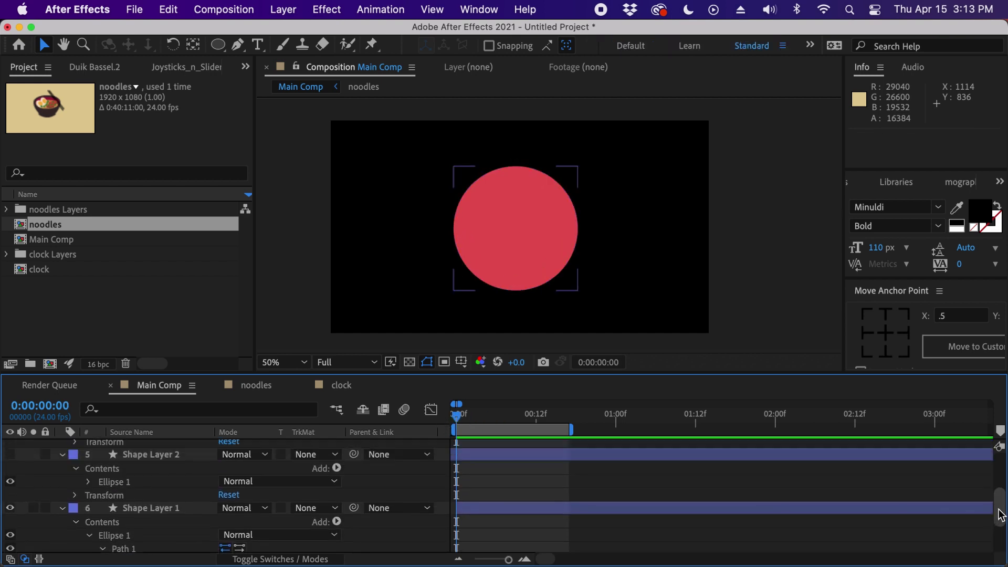
{"action": "left_click", "coordinate": [141, 471]}
{"action": "left_click", "coordinate": [10, 472]}
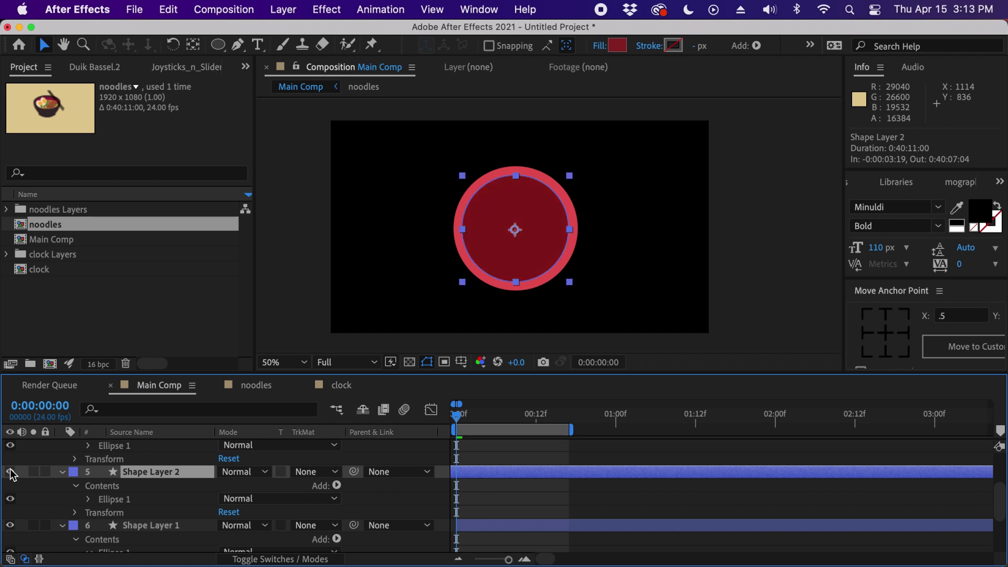
{"action": "key", "text": "super+z"}
{"action": "left_click", "coordinate": [501, 472]}
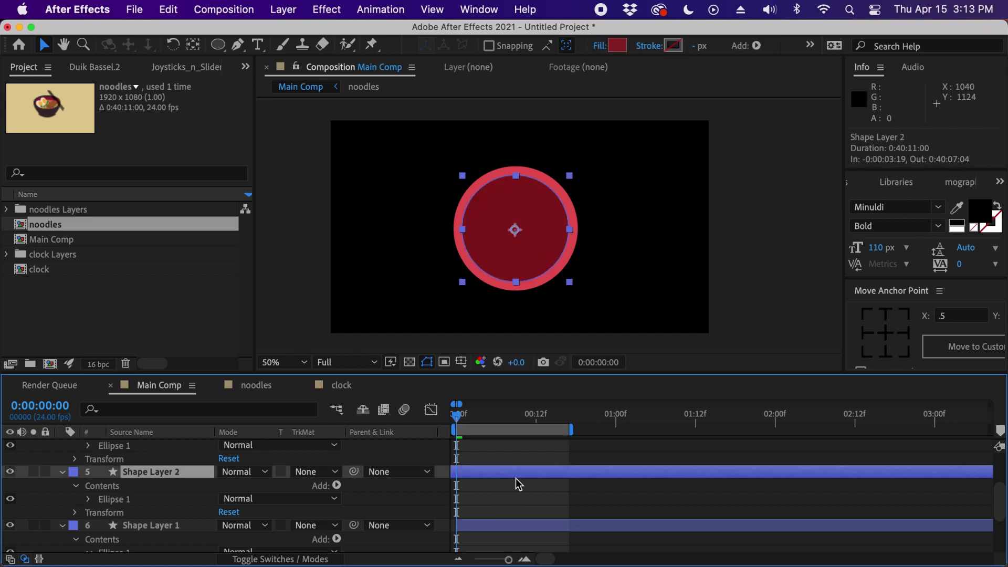
Add a Path keyframe at frame 0 to Ellipse 1 of Shape Layer 2
{"action": "left_click", "coordinate": [89, 499]}
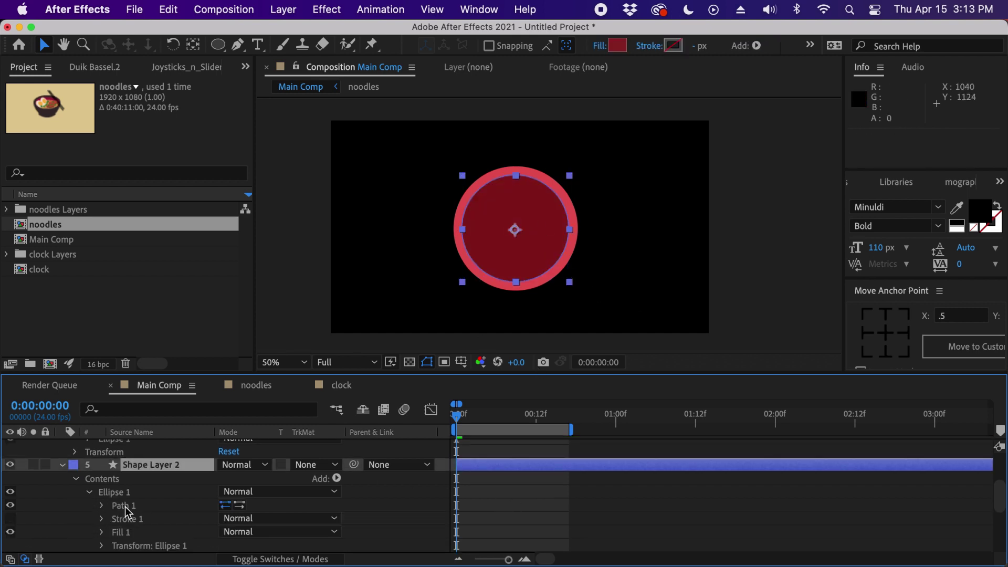
{"action": "left_click", "coordinate": [103, 506]}
{"action": "left_click", "coordinate": [127, 519]}
{"action": "left_click", "coordinate": [536, 515]}
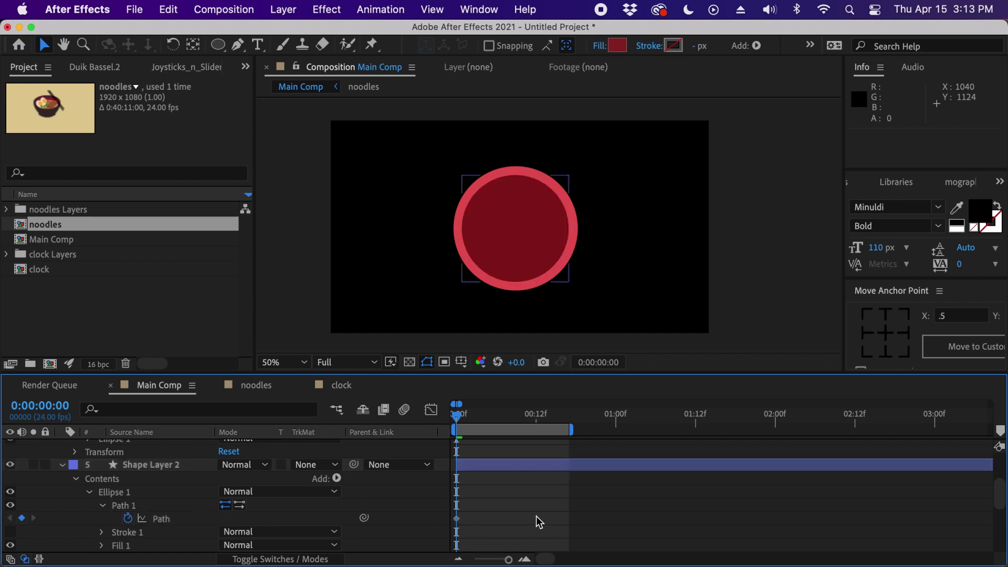
Show the noodles reference again and move the current time to Shape Layer 1's second Path keyframe at frame 11
{"action": "left_click_drag", "start_coordinate": [997, 502], "coordinate": [996, 467]}
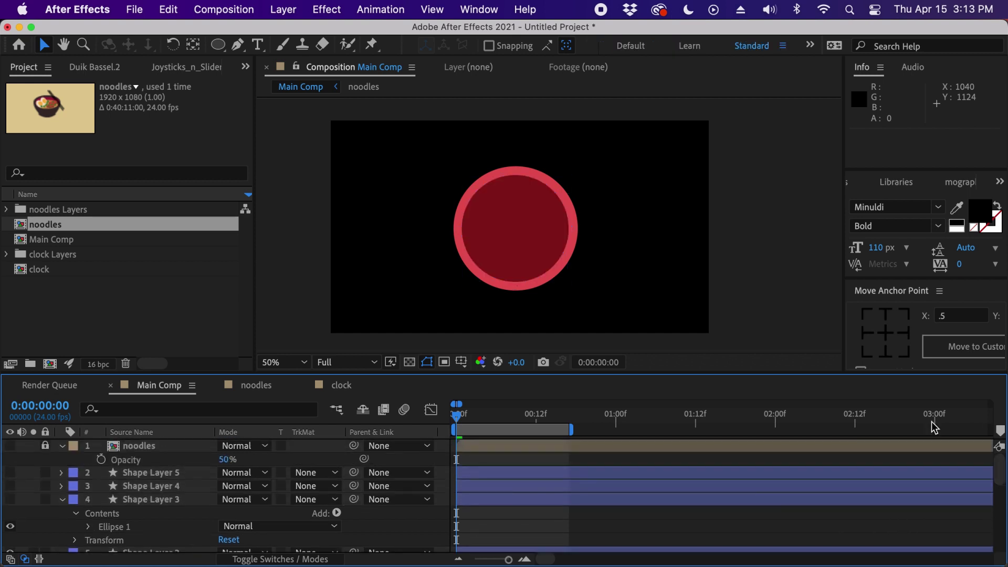
{"action": "left_click", "coordinate": [11, 445]}
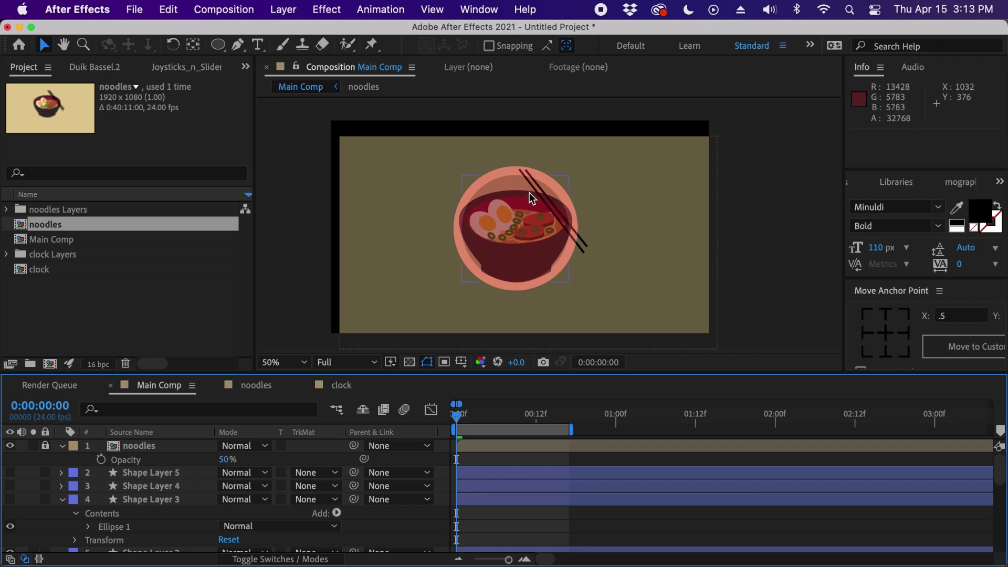
{"action": "scroll", "coordinate": [1000, 483], "scroll_direction": "down", "scroll_amount": 5}
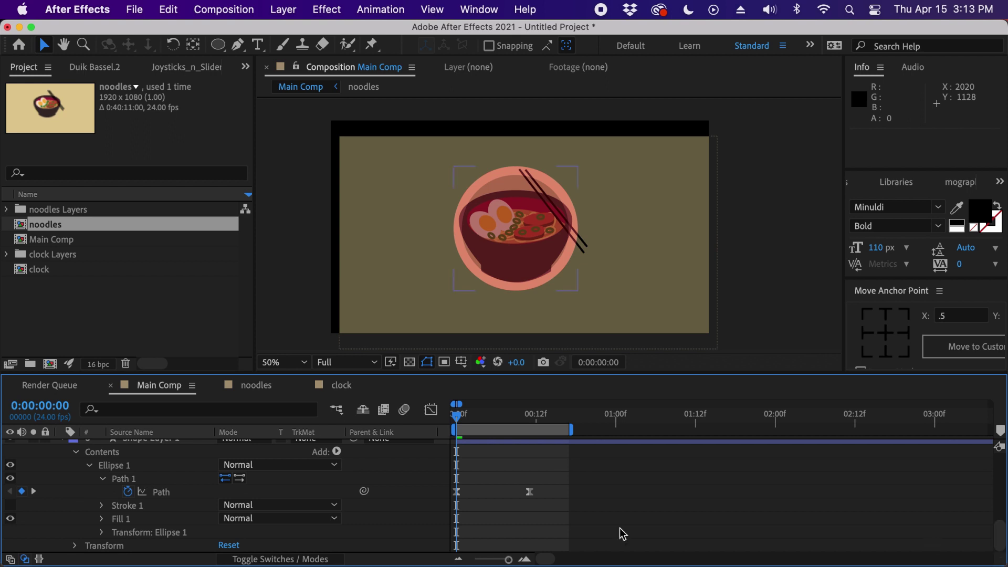
{"action": "left_click", "coordinate": [530, 417]}
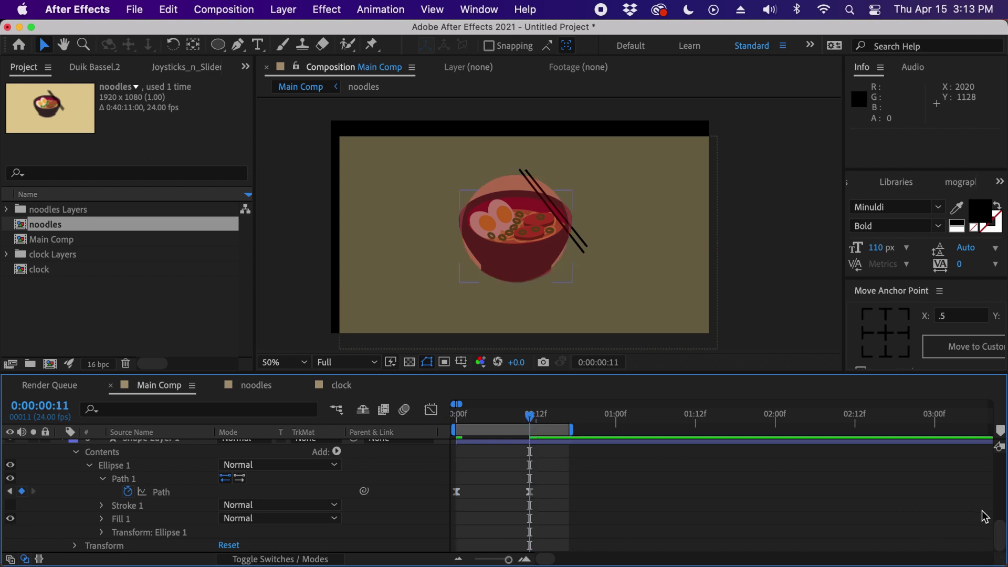
{"action": "scroll", "coordinate": [1000, 533], "scroll_direction": "down", "scroll_amount": 5}
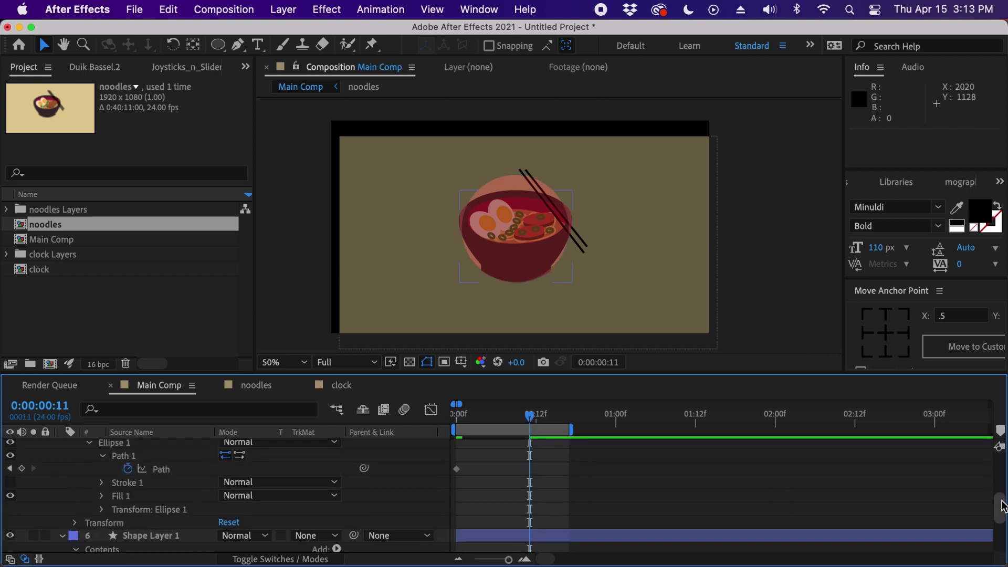
Move the left, bottom, right and top points of Shape Layer 2's circle onto the bowl's inner rim at frame 11
{"action": "left_click", "coordinate": [550, 483]}
{"action": "key", "text": "period"}
{"action": "key", "text": "period"}
{"action": "key", "text": "comma"}
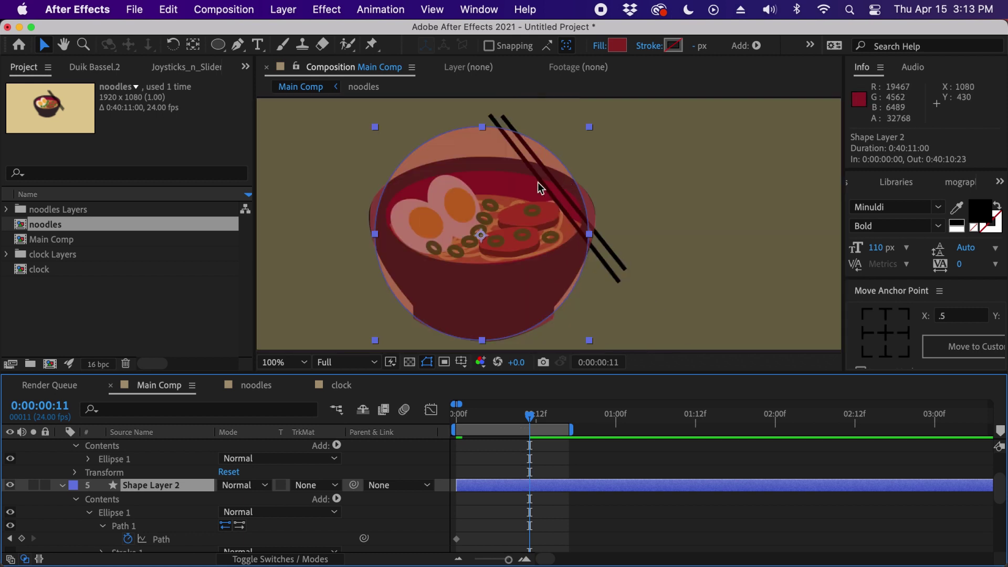
{"action": "double_click", "coordinate": [536, 147]}
{"action": "double_click", "coordinate": [557, 153]}
{"action": "left_click_drag", "start_coordinate": [377, 235], "coordinate": [386, 214]}
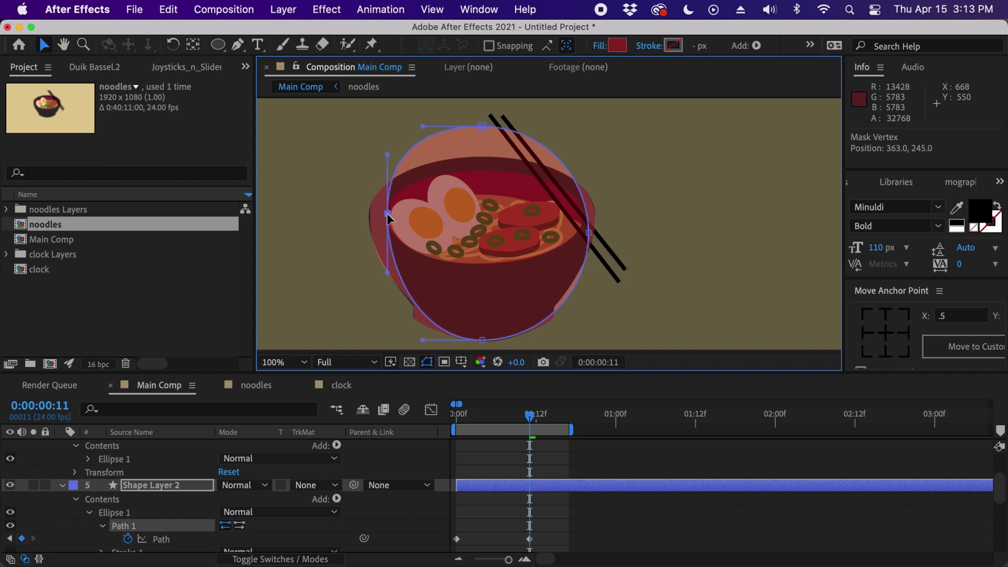
{"action": "left_click_drag", "start_coordinate": [482, 340], "coordinate": [489, 256]}
{"action": "left_click_drag", "start_coordinate": [589, 235], "coordinate": [583, 215]}
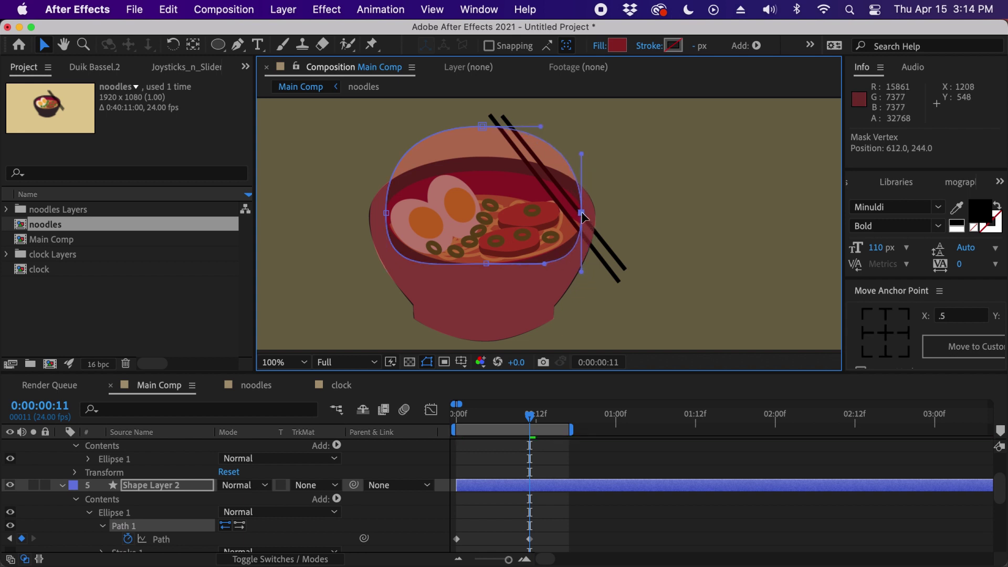
{"action": "left_click_drag", "start_coordinate": [482, 125], "coordinate": [484, 167]}
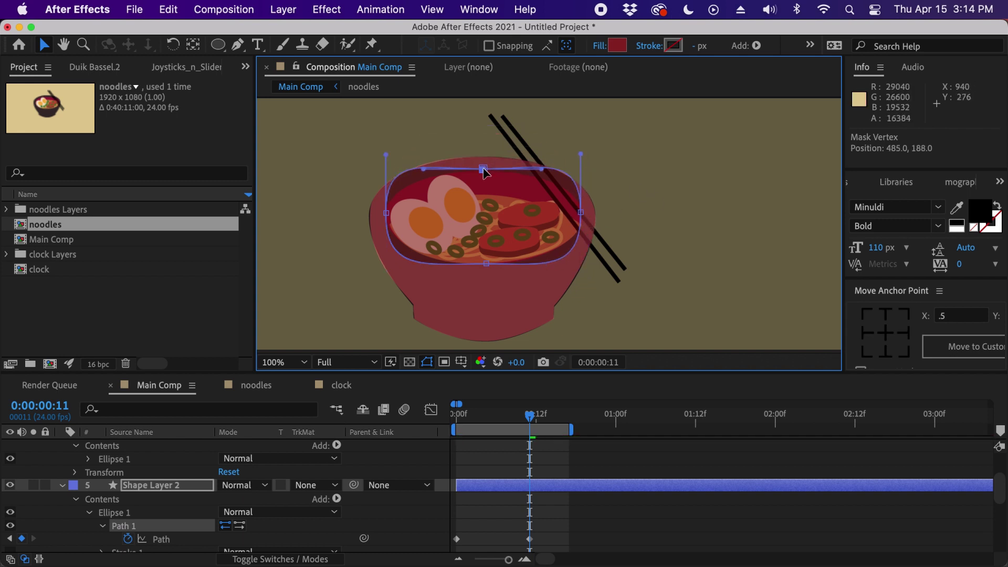
Shorten both handles of the inner circle's left point so the curve follows the bowl's inner rim
{"action": "scroll", "coordinate": [549, 215], "scroll_direction": "up", "scroll_amount": 2}
{"action": "left_click_drag", "start_coordinate": [517, 179], "coordinate": [550, 211]}
{"action": "left_click_drag", "start_coordinate": [286, 162], "coordinate": [356, 185]}
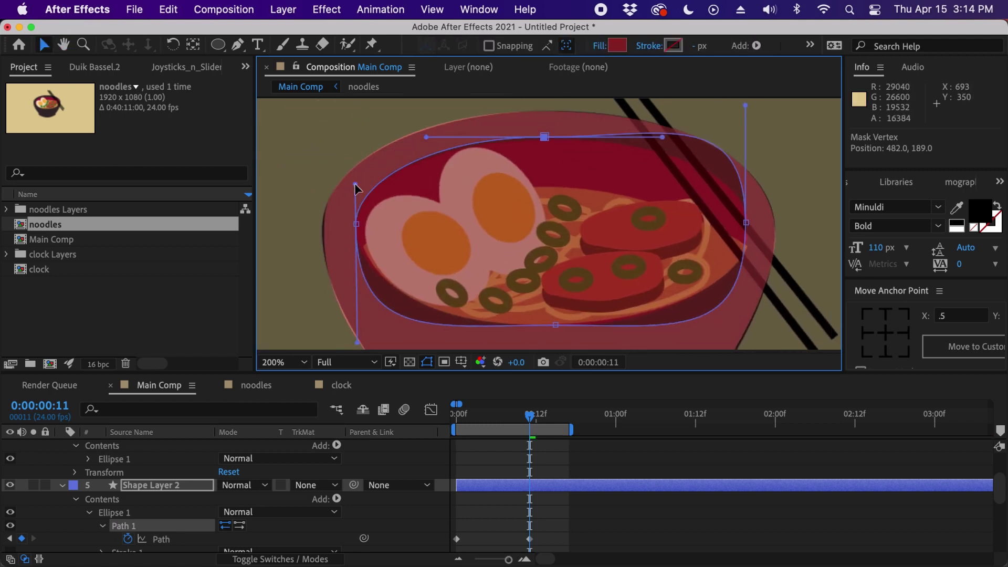
{"action": "left_click_drag", "start_coordinate": [446, 228], "coordinate": [441, 150]}
{"action": "left_click", "coordinate": [351, 147]}
{"action": "left_click_drag", "start_coordinate": [356, 266], "coordinate": [357, 209]}
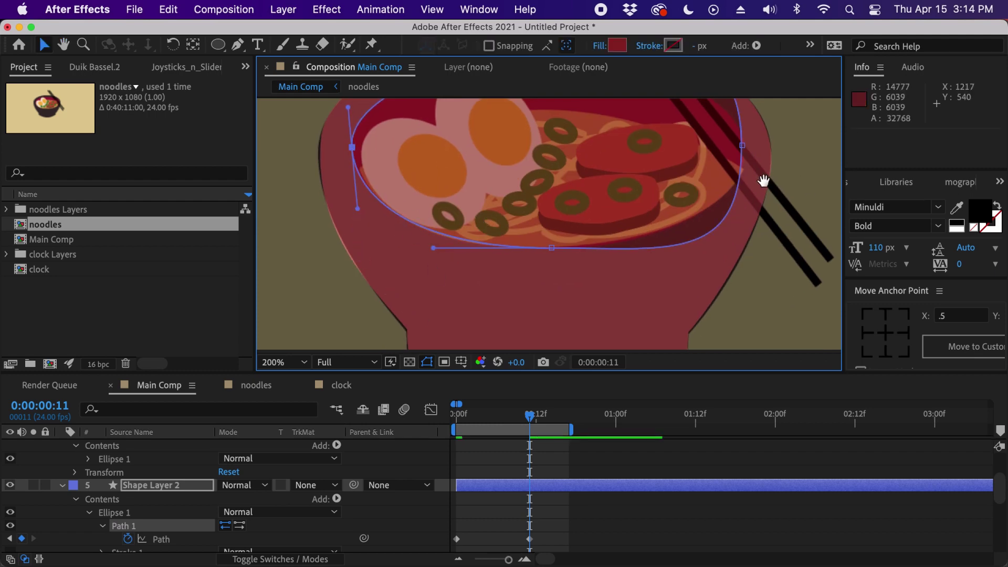
Shorten both handles of the inner circle's right point to follow the inner rim and move the point to about 1220, 491
{"action": "left_click_drag", "start_coordinate": [763, 182], "coordinate": [741, 206]}
{"action": "left_click", "coordinate": [721, 170]}
{"action": "left_click_drag", "start_coordinate": [720, 278], "coordinate": [716, 227]}
{"action": "left_click_drag", "start_coordinate": [721, 170], "coordinate": [727, 237]}
{"action": "left_click_drag", "start_coordinate": [715, 120], "coordinate": [700, 184]}
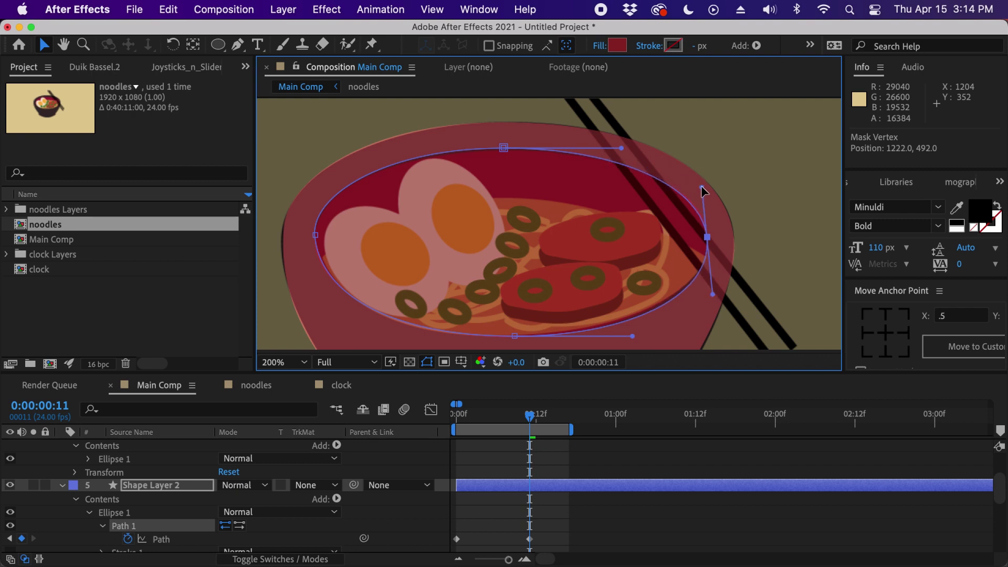
{"action": "left_click_drag", "start_coordinate": [707, 238], "coordinate": [705, 237]}
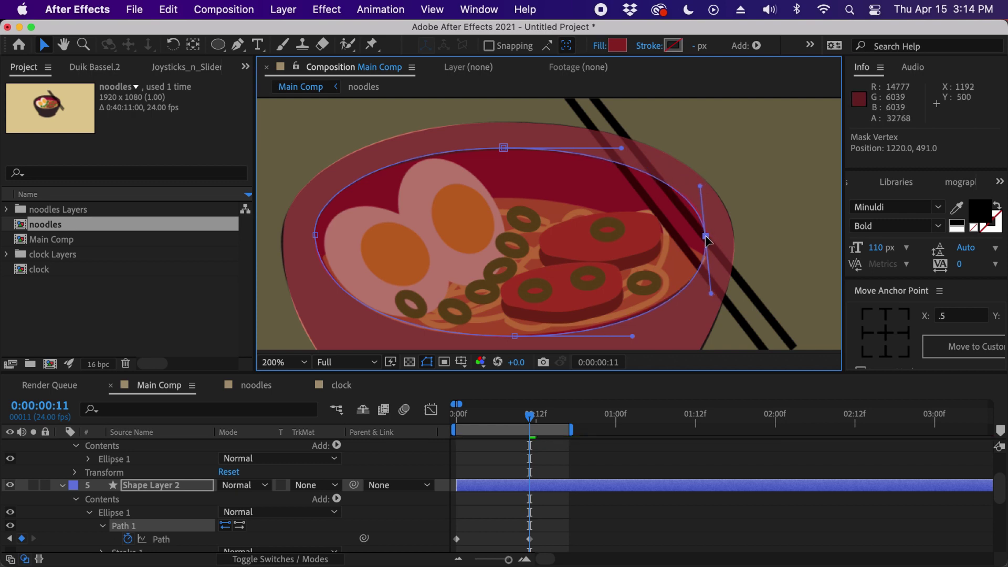
Select both Path keyframes of Shape Layer 2 at frames 0 and 11, and clear the selection when done
{"action": "left_click", "coordinate": [591, 459]}
{"action": "left_click_drag", "start_coordinate": [553, 529], "coordinate": [413, 557]}
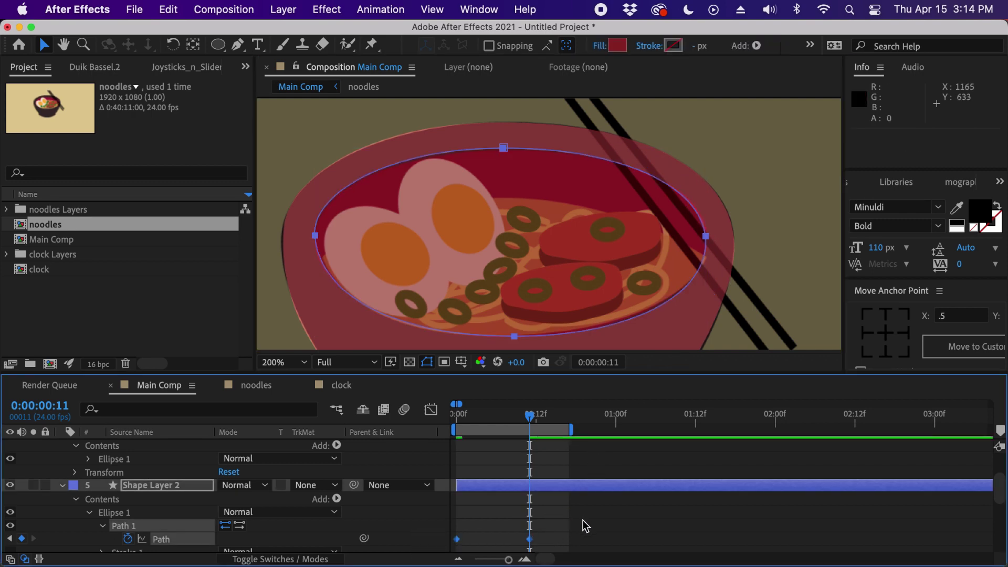
{"action": "left_click_drag", "start_coordinate": [562, 530], "coordinate": [438, 554]}
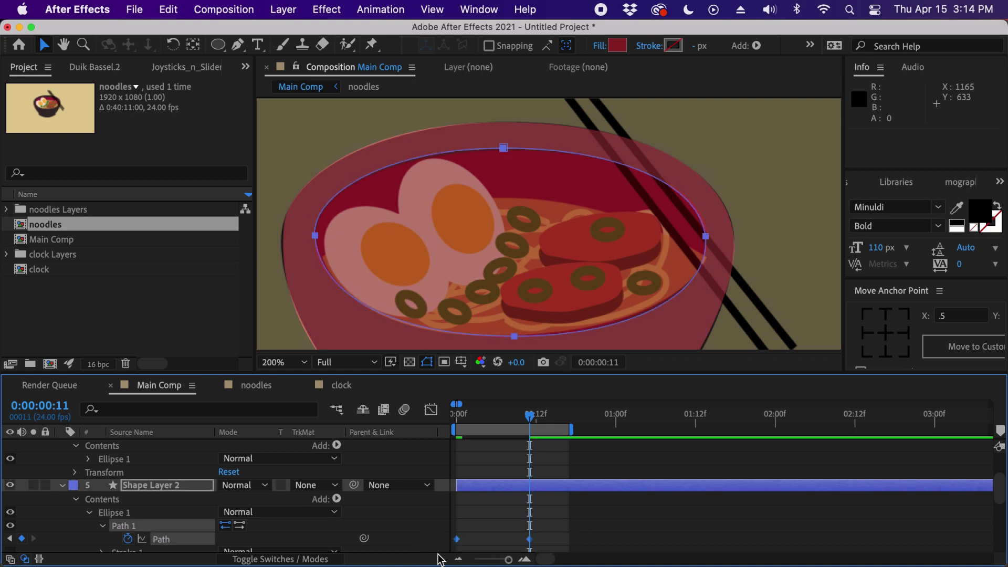
{"action": "left_click", "coordinate": [580, 505]}
{"action": "scroll", "coordinate": [1000, 488], "scroll_direction": "up", "scroll_amount": 5}
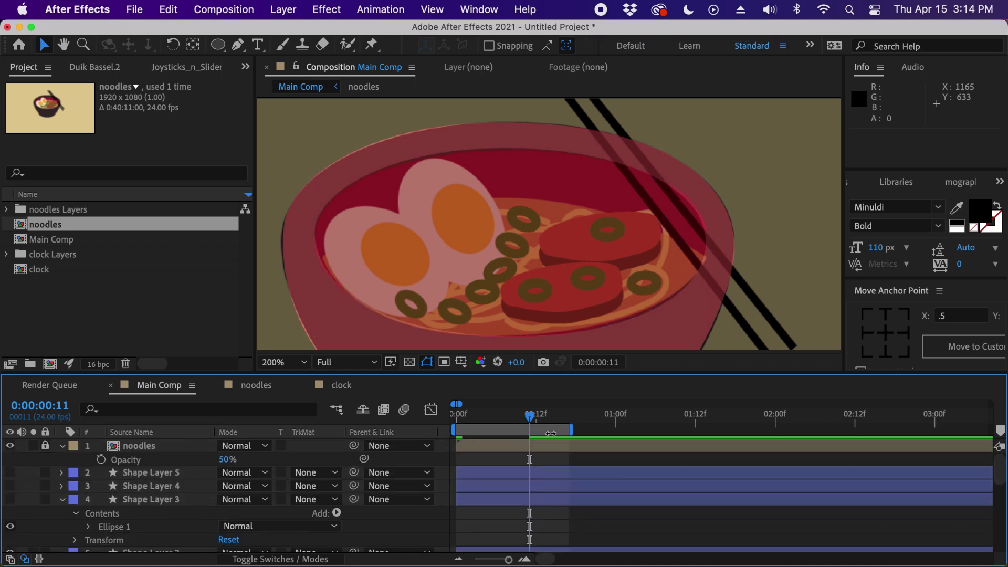
Hide the noodles reference layer and preview the circle-to-bowl morph from the start of the composition
{"action": "left_click", "coordinate": [10, 447]}
{"action": "left_click_drag", "start_coordinate": [531, 424], "coordinate": [457, 412]}
{"action": "key", "text": "comma"}
{"action": "key", "text": "comma"}
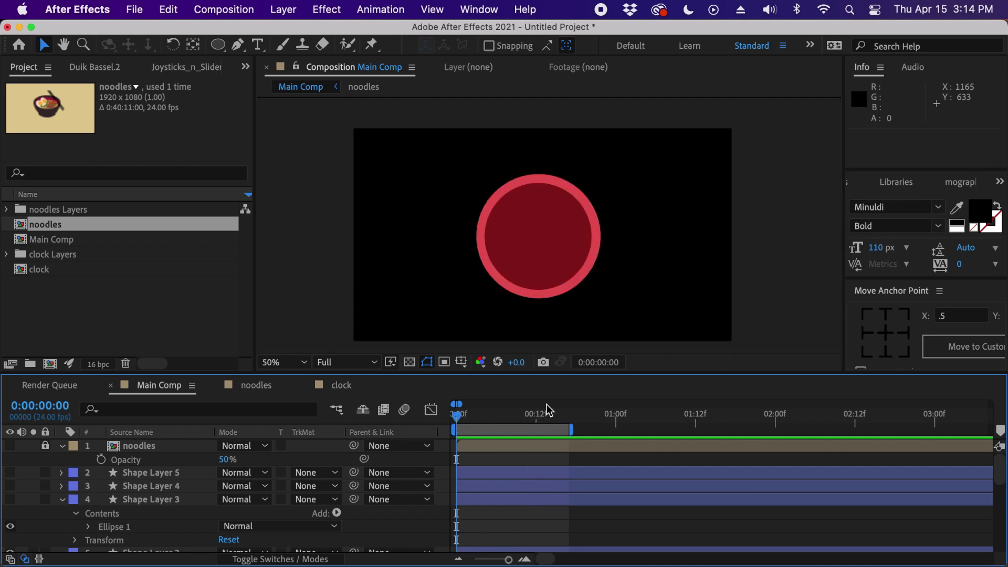
{"action": "key", "text": "space"}
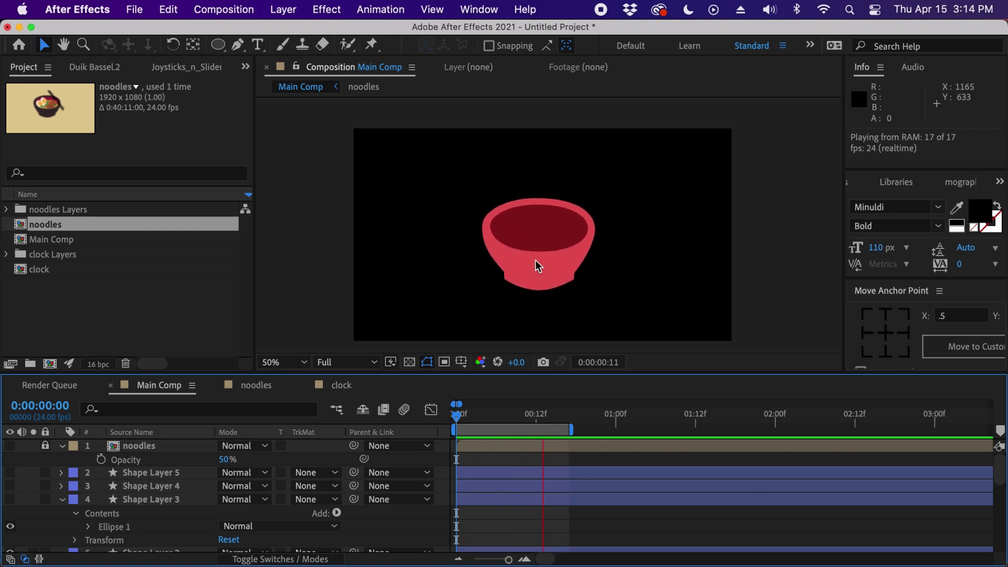
{"action": "key", "text": "space"}
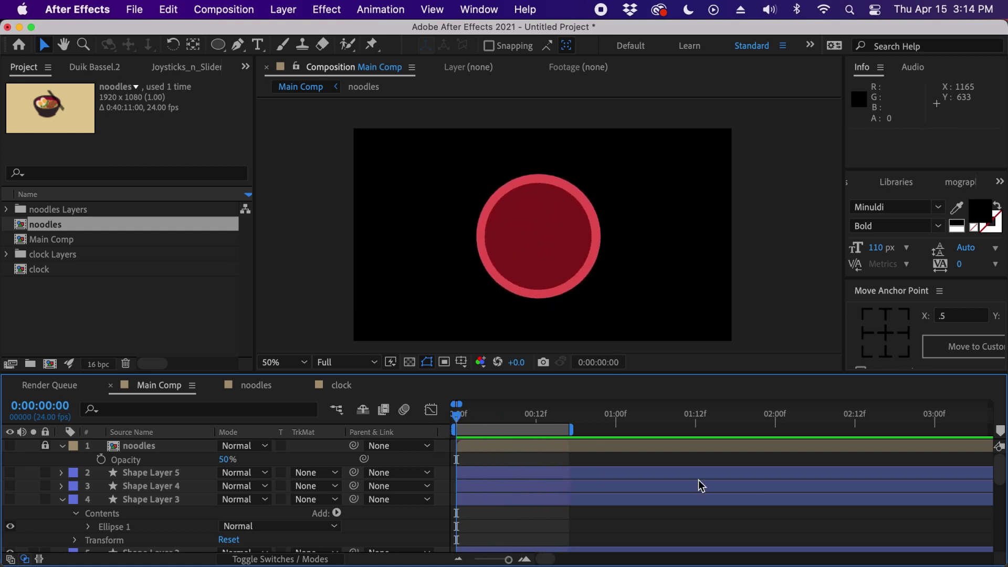
Show the noodles reference layer again and turn on the visibility of Shape Layer 3
{"action": "left_click", "coordinate": [12, 445]}
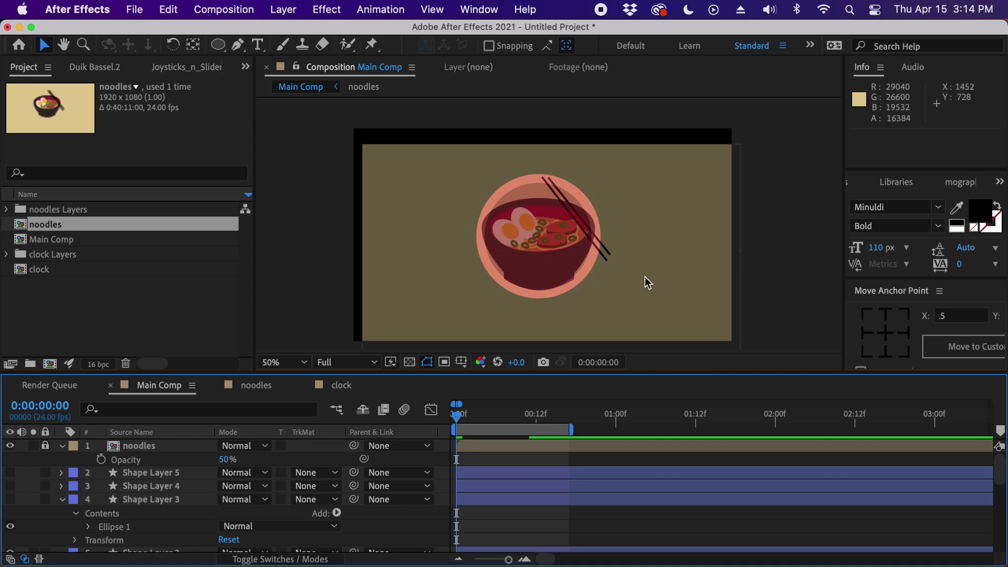
{"action": "mouse_move", "coordinate": [1001, 476]}
{"action": "left_mouse_down"}
{"action": "mouse_move", "coordinate": [1002, 502]}
{"action": "mouse_move", "coordinate": [1001, 482]}
{"action": "left_mouse_up"}
{"action": "left_click", "coordinate": [10, 477]}
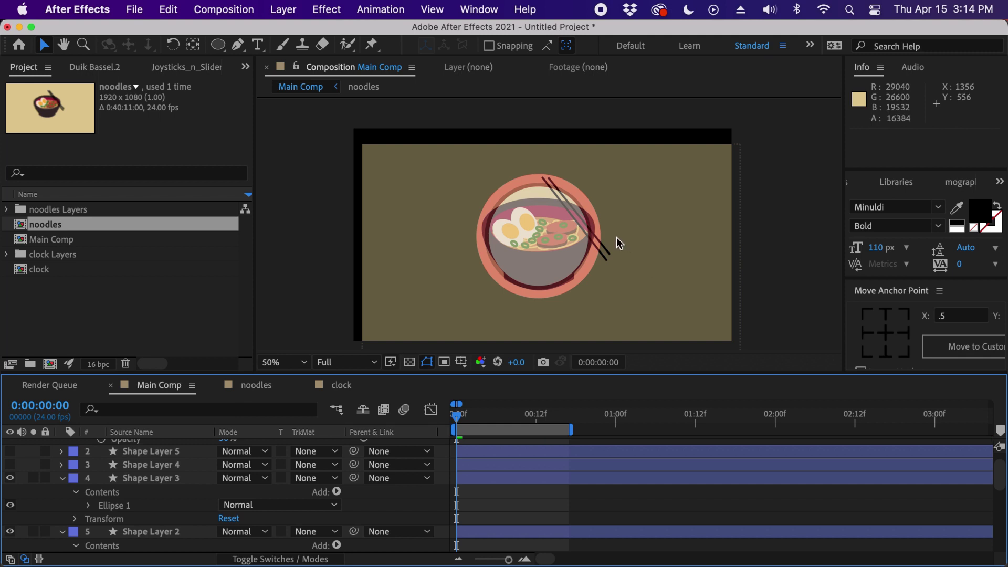
Set a Path keyframe for Ellipse 1 of Shape Layer 3 at 0:00:00:00
{"action": "left_click", "coordinate": [540, 257]}
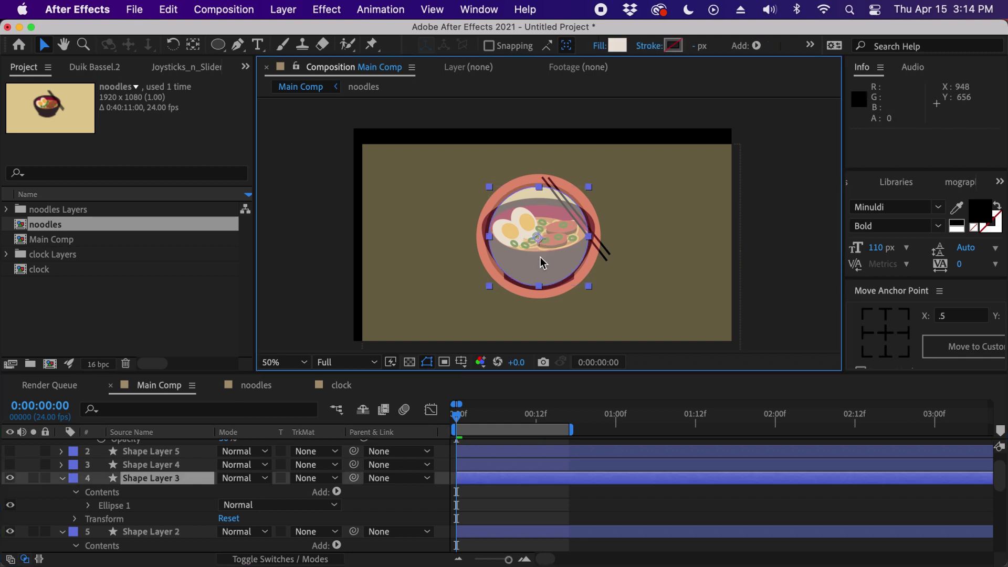
{"action": "left_click", "coordinate": [88, 505]}
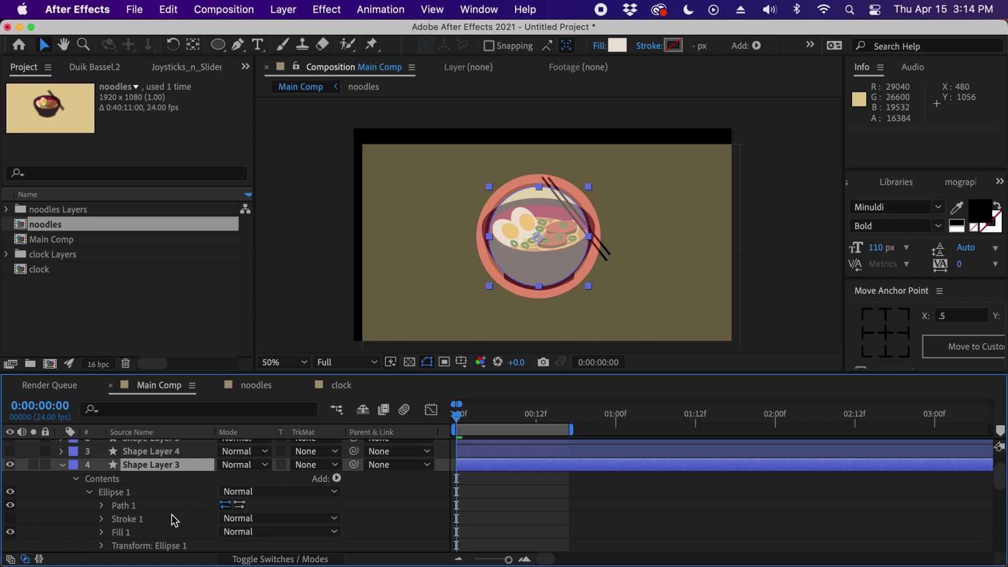
{"action": "left_click", "coordinate": [101, 506]}
{"action": "left_click", "coordinate": [128, 519]}
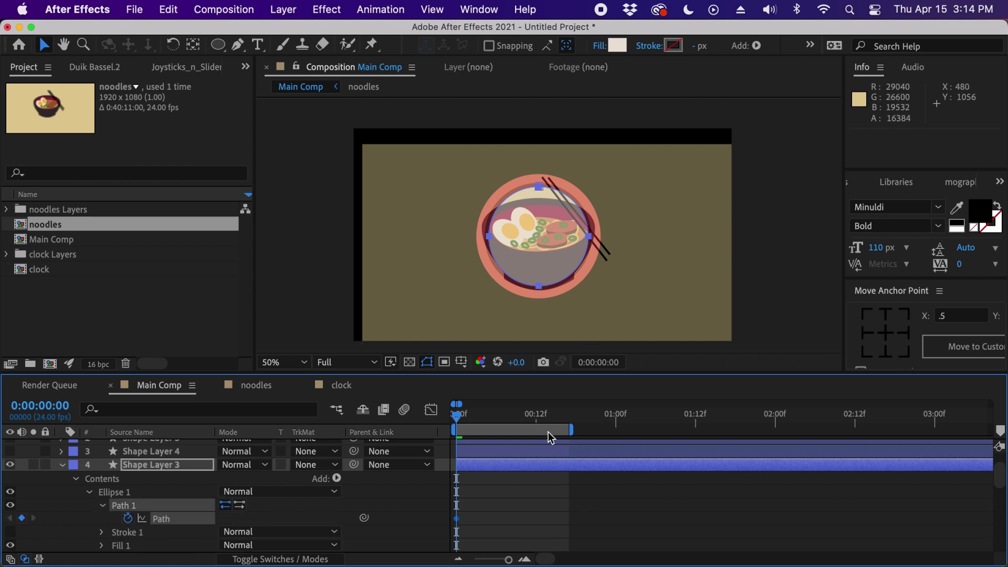
At 0:00:00:11, flatten Shape Layer 3's circle by moving its path points towards the soup surface in the noodles reference
{"action": "scroll", "coordinate": [1000, 484], "scroll_direction": "down", "scroll_amount": 5}
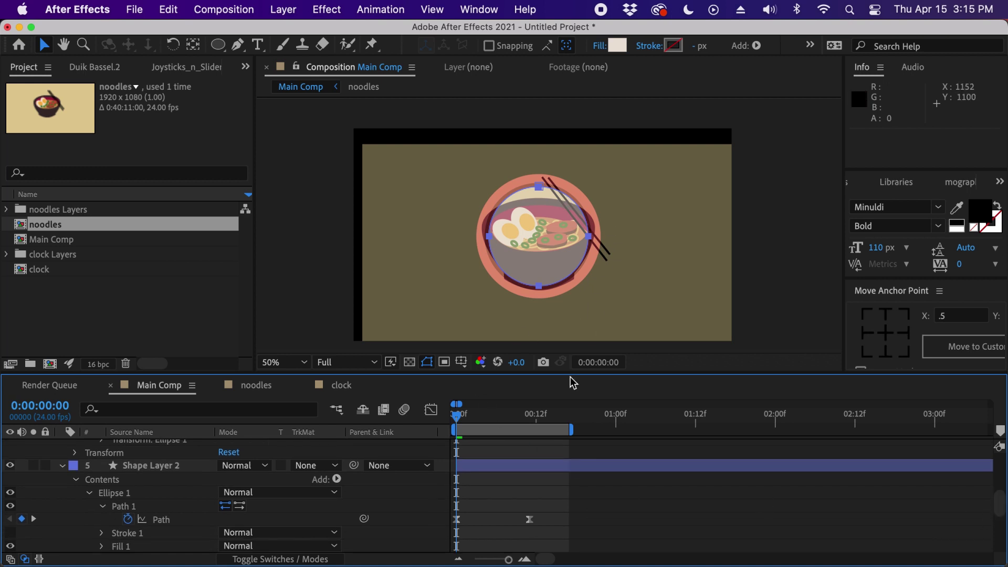
{"action": "left_click_drag", "start_coordinate": [526, 418], "coordinate": [530, 420]}
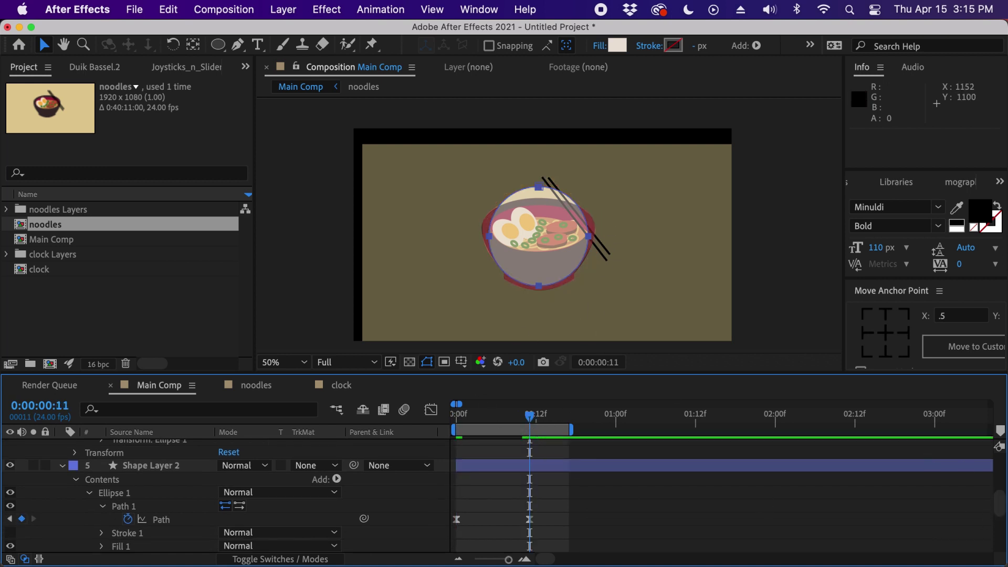
{"action": "left_click_drag", "start_coordinate": [1001, 513], "coordinate": [999, 490]}
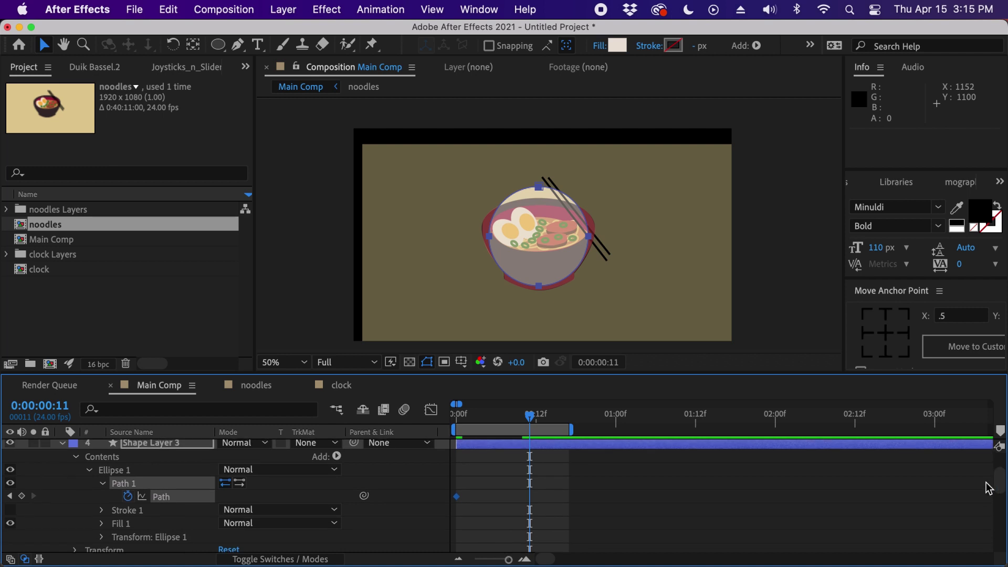
{"action": "key", "text": "period"}
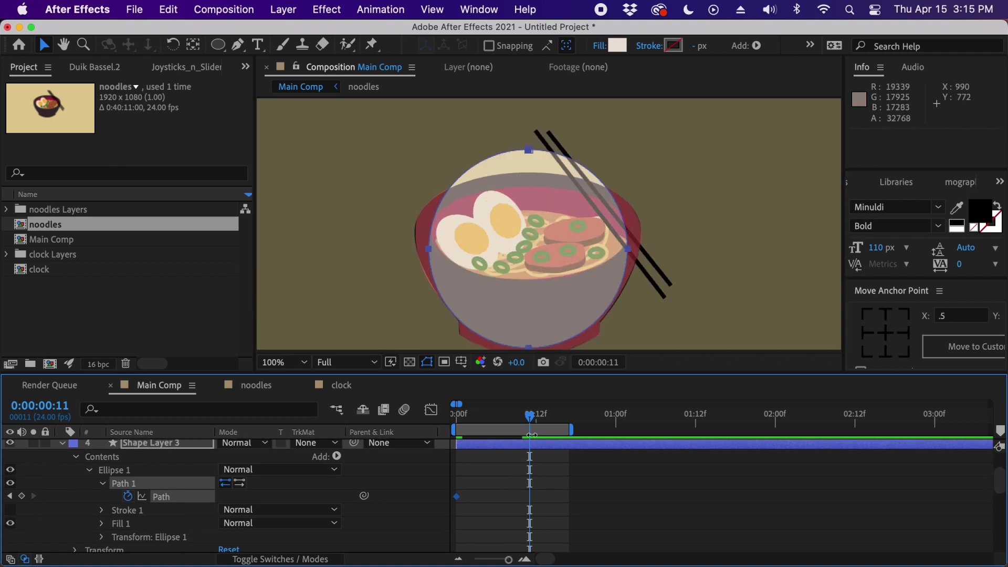
{"action": "left_click", "coordinate": [543, 476]}
{"action": "left_click", "coordinate": [546, 444]}
{"action": "double_click", "coordinate": [560, 199]}
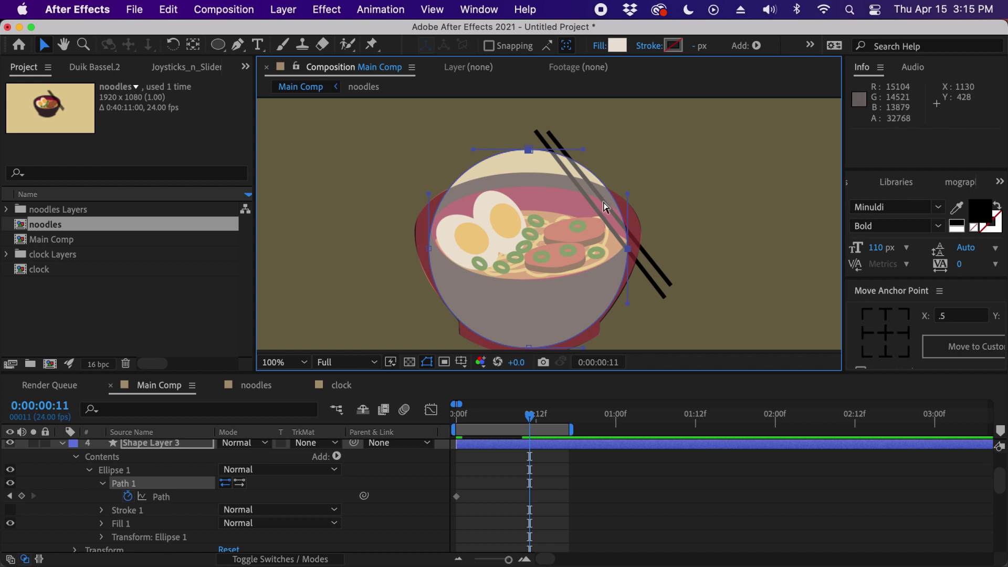
{"action": "key", "text": "period"}
{"action": "left_click_drag", "start_coordinate": [585, 196], "coordinate": [577, 243]}
{"action": "key", "text": "comma"}
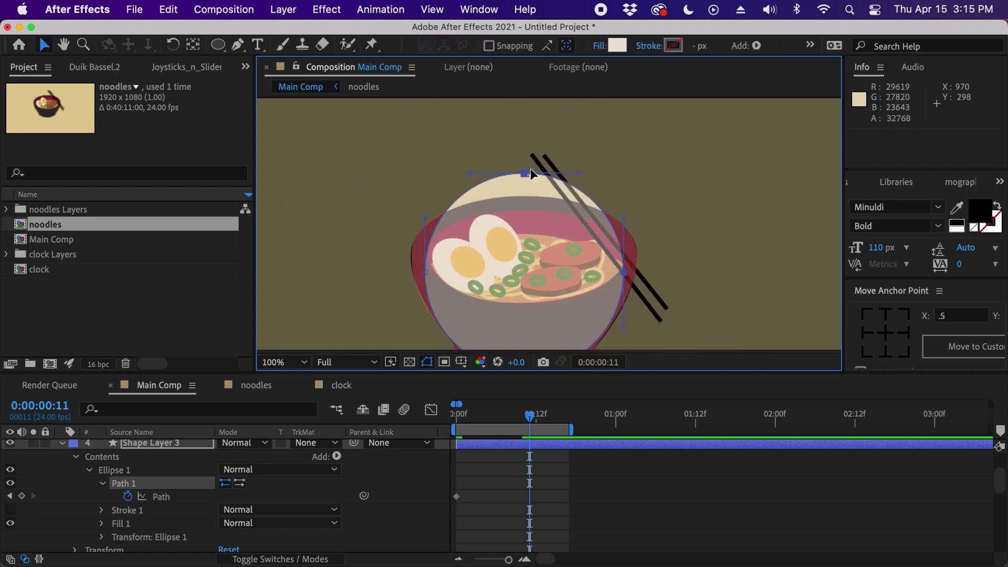
{"action": "left_click_drag", "start_coordinate": [525, 174], "coordinate": [527, 234]}
{"action": "left_click_drag", "start_coordinate": [425, 272], "coordinate": [431, 265]}
{"action": "left_click_drag", "start_coordinate": [626, 332], "coordinate": [623, 264]}
{"action": "left_click_drag", "start_coordinate": [623, 209], "coordinate": [625, 229]}
{"action": "left_click_drag", "start_coordinate": [593, 310], "coordinate": [603, 238]}
{"action": "left_click_drag", "start_coordinate": [534, 299], "coordinate": [535, 232]}
Refine the side points and curve handles of Shape Layer 3's path to match the reference soup outline
{"action": "key", "text": "period"}
{"action": "left_click_drag", "start_coordinate": [335, 272], "coordinate": [341, 198]}
{"action": "left_click_drag", "start_coordinate": [711, 269], "coordinate": [694, 230]}
{"action": "left_click", "coordinate": [697, 195]}
{"action": "left_click", "coordinate": [315, 198]}
{"action": "left_click_drag", "start_coordinate": [335, 146], "coordinate": [375, 200]}
{"action": "left_click_drag", "start_coordinate": [332, 143], "coordinate": [377, 202]}
{"action": "left_click", "coordinate": [736, 249]}
{"action": "left_click_drag", "start_coordinate": [738, 201], "coordinate": [714, 227]}
{"action": "left_click_drag", "start_coordinate": [544, 325], "coordinate": [544, 327]}
{"action": "left_click", "coordinate": [584, 496]}
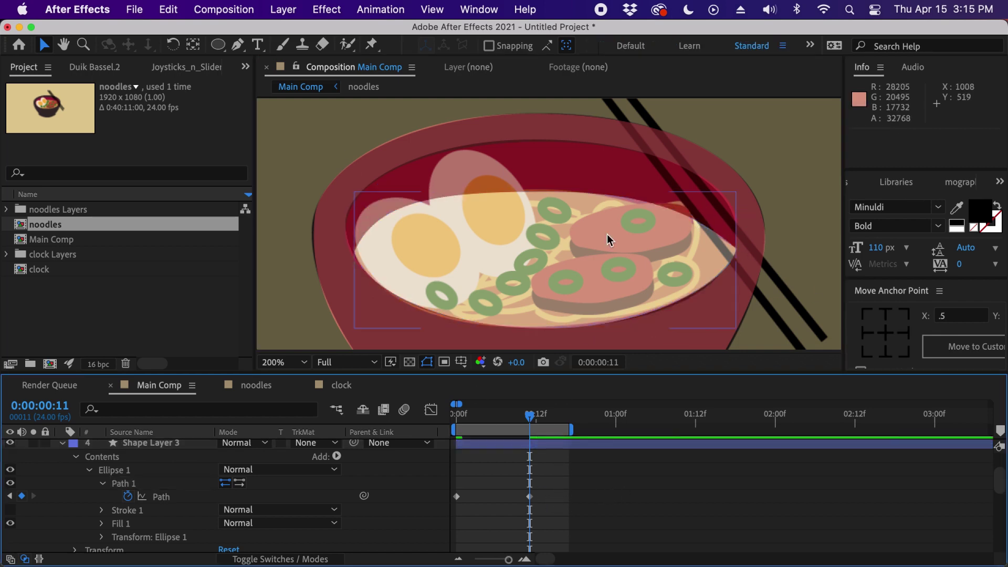
Apply Easy Ease to both Path keyframes of Shape Layer 3
{"action": "left_click_drag", "start_coordinate": [578, 480], "coordinate": [460, 506]}
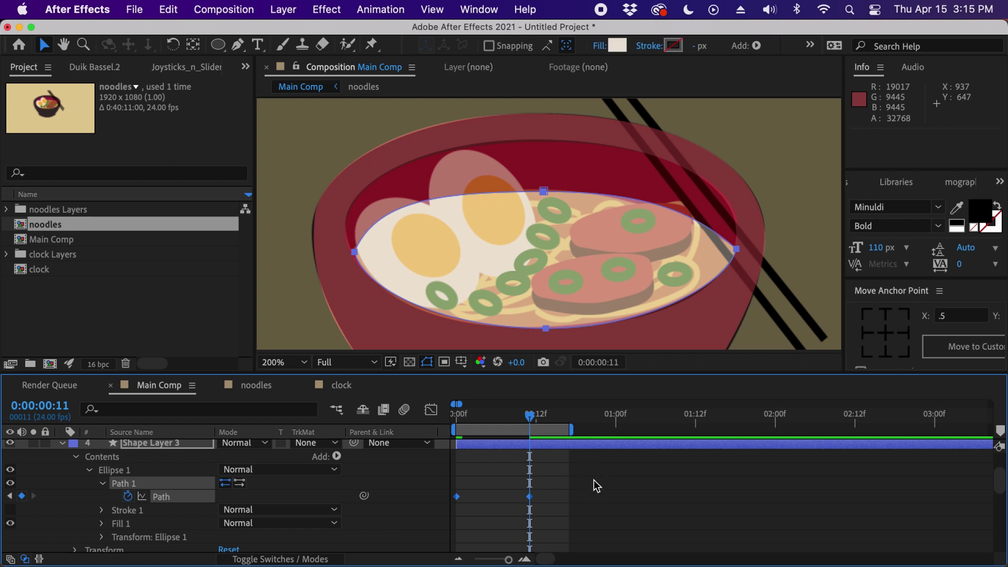
{"action": "key", "text": "F9"}
{"action": "left_click", "coordinate": [602, 489]}
Hide the noodles reference layer, then play and scrub the bowl animation to check the cream shape's motion
{"action": "left_click_drag", "start_coordinate": [998, 484], "coordinate": [997, 457]}
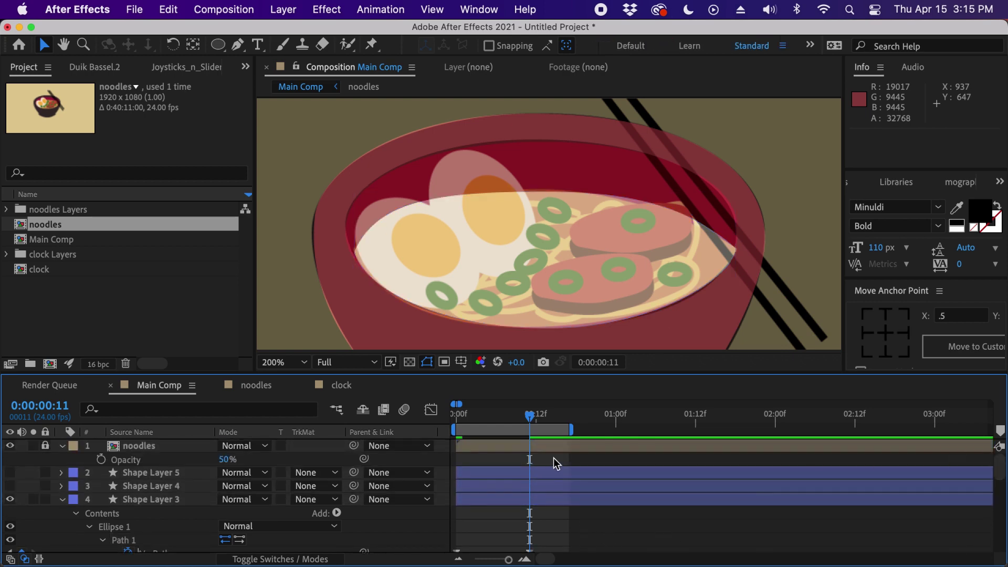
{"action": "left_click", "coordinate": [11, 446]}
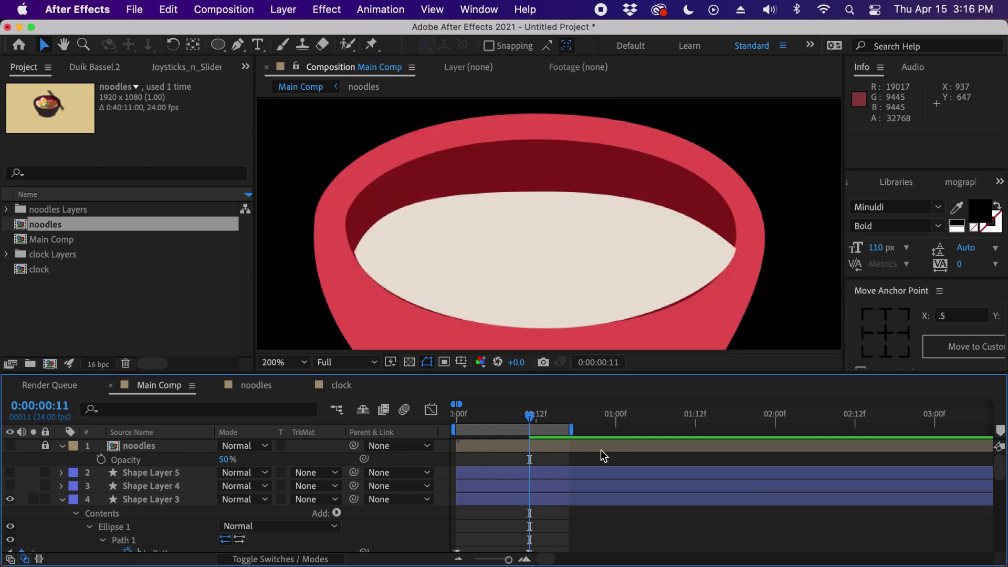
{"action": "key", "text": "comma"}
{"action": "key", "text": "space"}
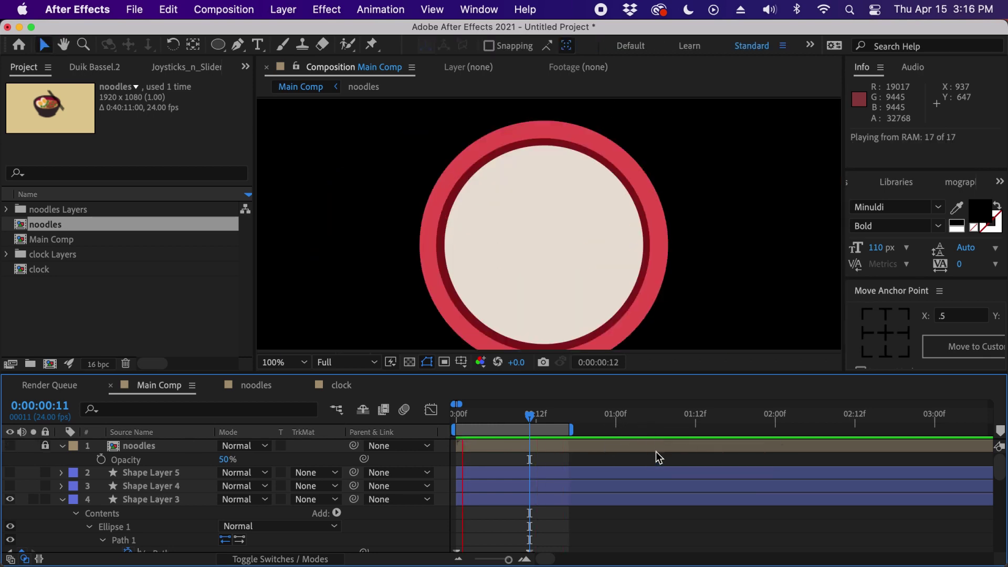
{"action": "key", "text": "comma"}
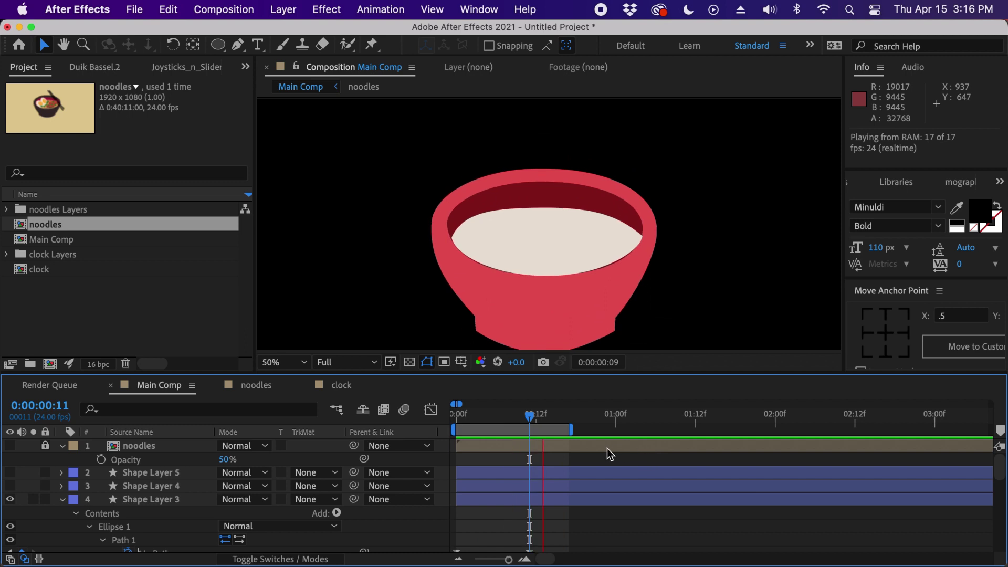
{"action": "key", "text": "space"}
{"action": "left_click", "coordinate": [493, 424]}
{"action": "left_click_drag", "start_coordinate": [496, 426], "coordinate": [539, 419]}
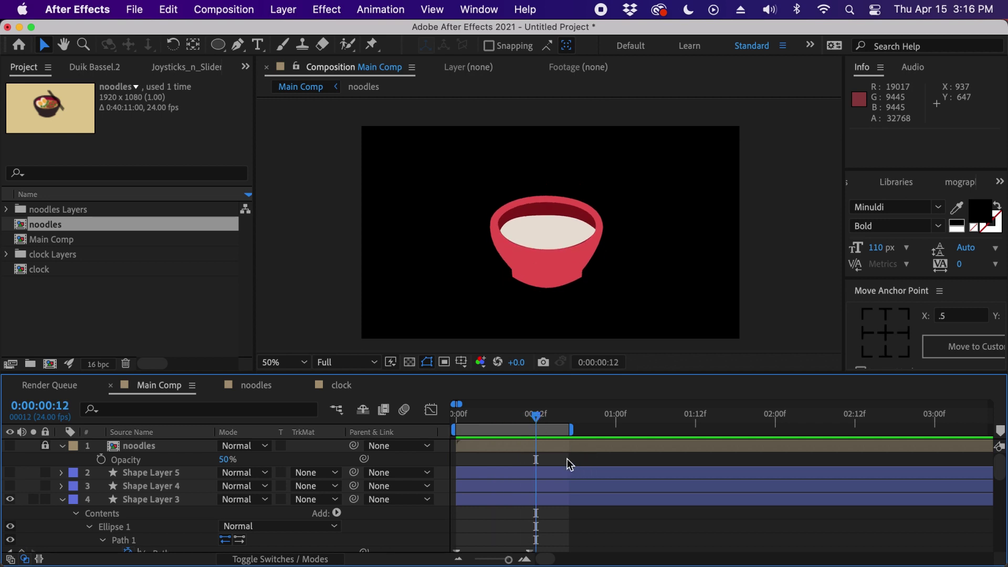
{"action": "key", "text": "Page_Up"}
{"action": "key", "text": "Page_Up"}
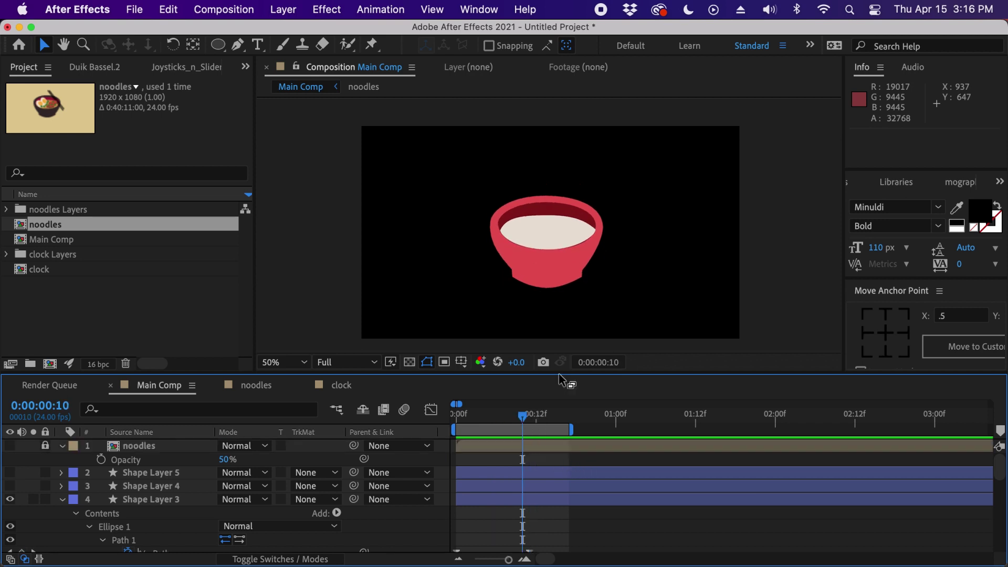
At 0:00:00:11, adjust the bottom of Shape Layer 3's path to follow the bowl's lower inner rim
{"action": "left_click", "coordinate": [527, 418]}
{"action": "key", "text": "period"}
{"action": "key", "text": "period"}
{"action": "key", "text": "period"}
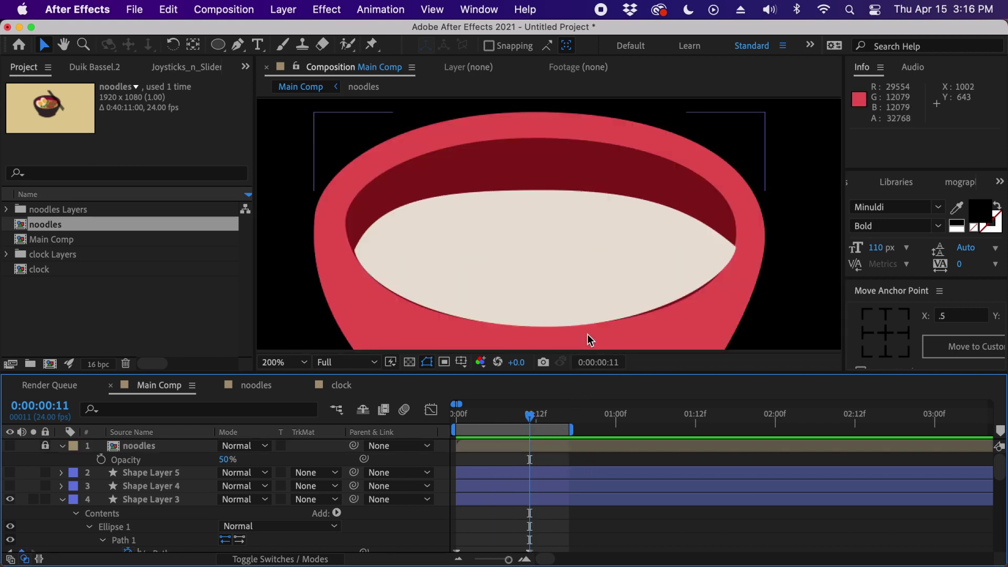
{"action": "key", "text": "period"}
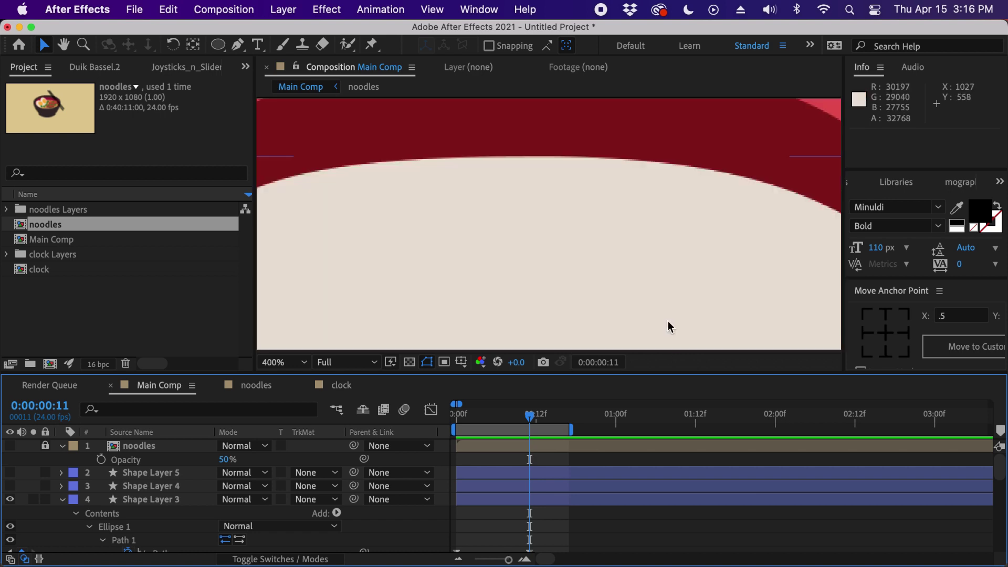
{"action": "left_click_drag", "start_coordinate": [698, 308], "coordinate": [573, 136]}
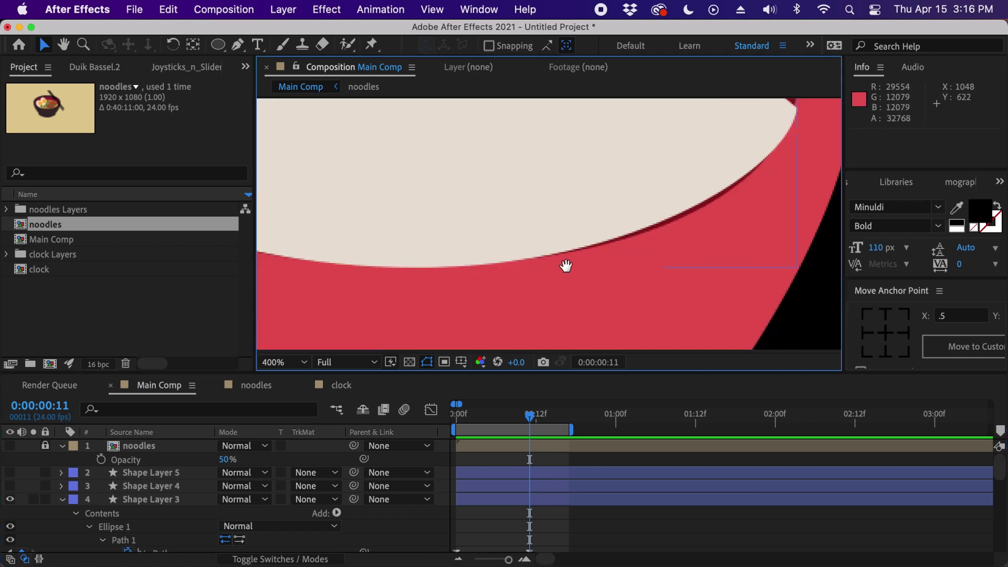
{"action": "left_click_drag", "start_coordinate": [566, 266], "coordinate": [779, 281]}
{"action": "left_click_drag", "start_coordinate": [636, 270], "coordinate": [537, 257]}
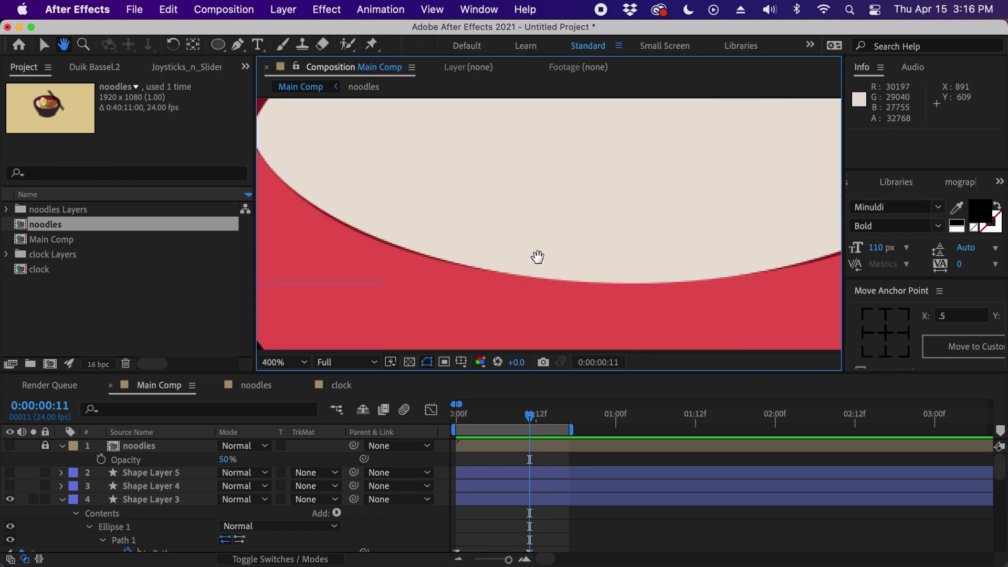
{"action": "left_click", "coordinate": [593, 242]}
{"action": "left_click", "coordinate": [590, 232]}
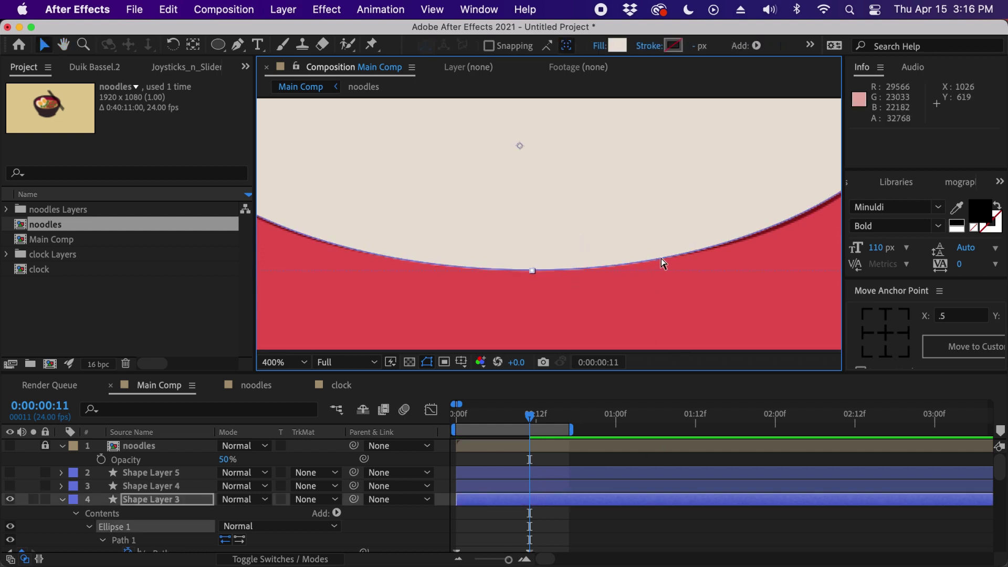
{"action": "left_click", "coordinate": [704, 247]}
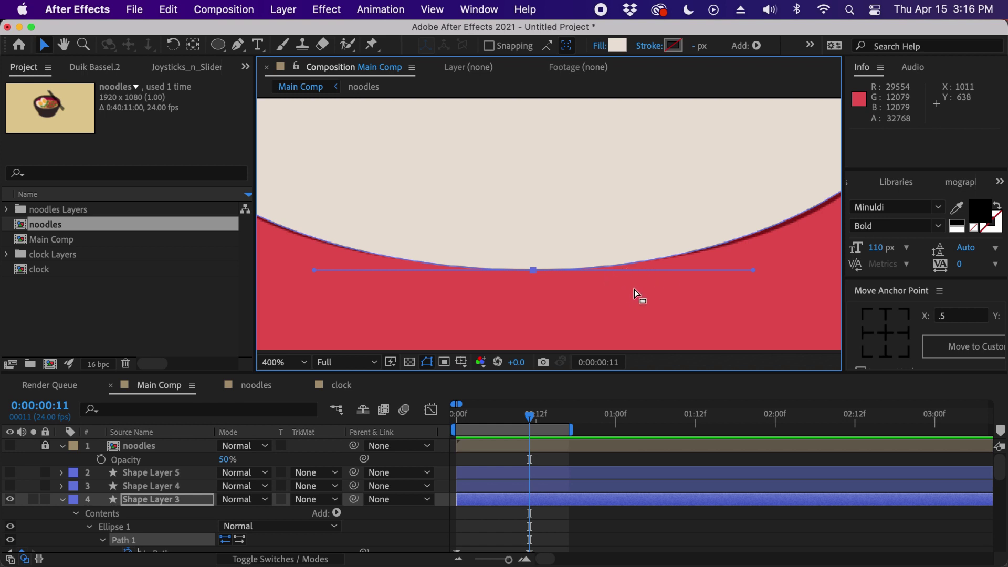
{"action": "key", "text": "comma"}
{"action": "left_click_drag", "start_coordinate": [650, 246], "coordinate": [664, 247]}
{"action": "left_click", "coordinate": [535, 461]}
Adjust the right and left points of Shape Layer 3's path and the left curve handle to close the gaps along the rim
{"action": "key", "text": "comma"}
{"action": "key", "text": "comma"}
{"action": "mouse_move", "coordinate": [529, 413]}
{"action": "left_mouse_down"}
{"action": "mouse_move", "coordinate": [518, 409]}
{"action": "mouse_move", "coordinate": [530, 411]}
{"action": "left_mouse_up"}
{"action": "key", "text": "period"}
{"action": "key", "text": "period"}
{"action": "left_click", "coordinate": [683, 210]}
{"action": "left_click_drag", "start_coordinate": [758, 220], "coordinate": [656, 268]}
{"action": "key", "text": "period"}
{"action": "left_click_drag", "start_coordinate": [708, 213], "coordinate": [711, 217]}
{"action": "left_click_drag", "start_coordinate": [288, 231], "coordinate": [809, 197]}
{"action": "left_click_drag", "start_coordinate": [468, 199], "coordinate": [465, 198]}
{"action": "left_click_drag", "start_coordinate": [494, 297], "coordinate": [483, 276]}
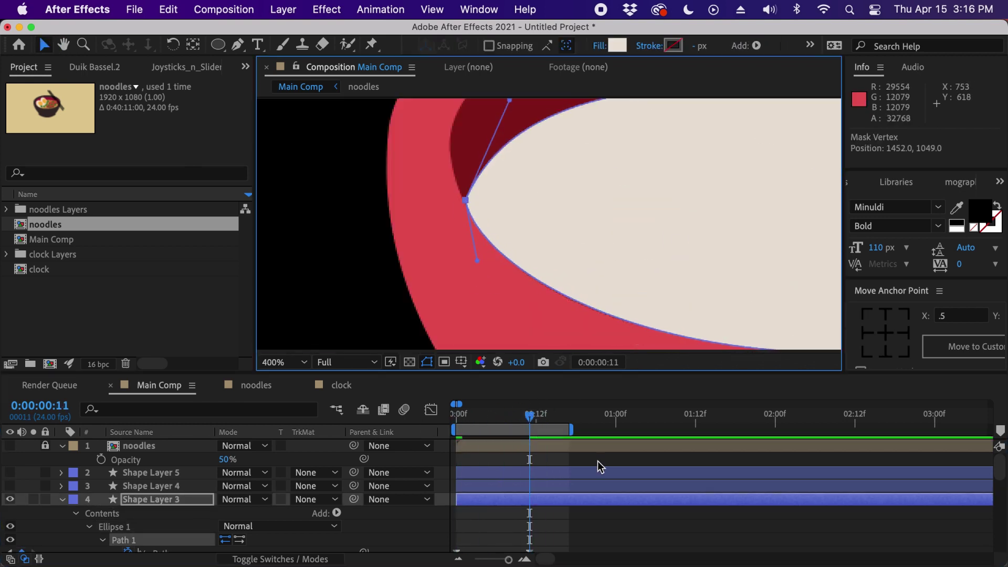
Scrub back to 0:00:00:00 to check the corrected morph with the whole composition in view
{"action": "left_click", "coordinate": [517, 461]}
{"action": "key", "text": "comma"}
{"action": "key", "text": "comma"}
{"action": "key", "text": "comma"}
{"action": "left_click_drag", "start_coordinate": [529, 415], "coordinate": [426, 417]}
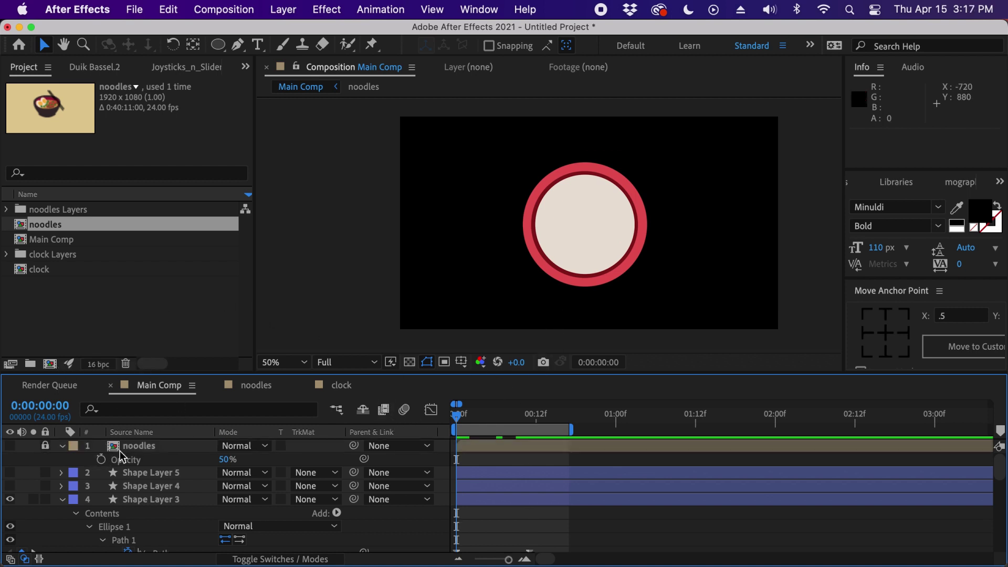
Start keyframing the fill colour of Shape Layer 1 at 0:00:00:00, keeping its red as the starting colour
{"action": "left_click", "coordinate": [803, 503]}
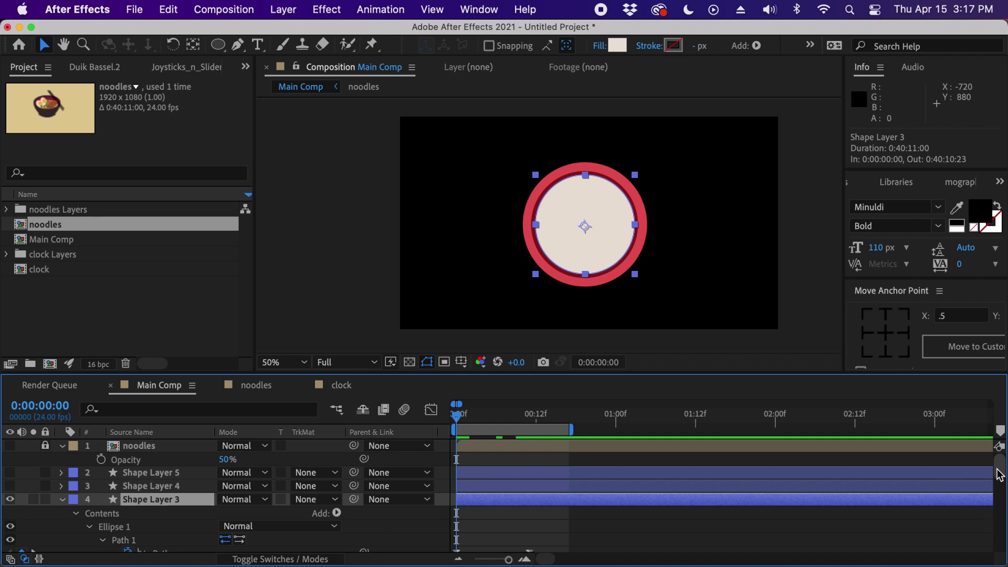
{"action": "left_click_drag", "start_coordinate": [1002, 472], "coordinate": [1002, 535]}
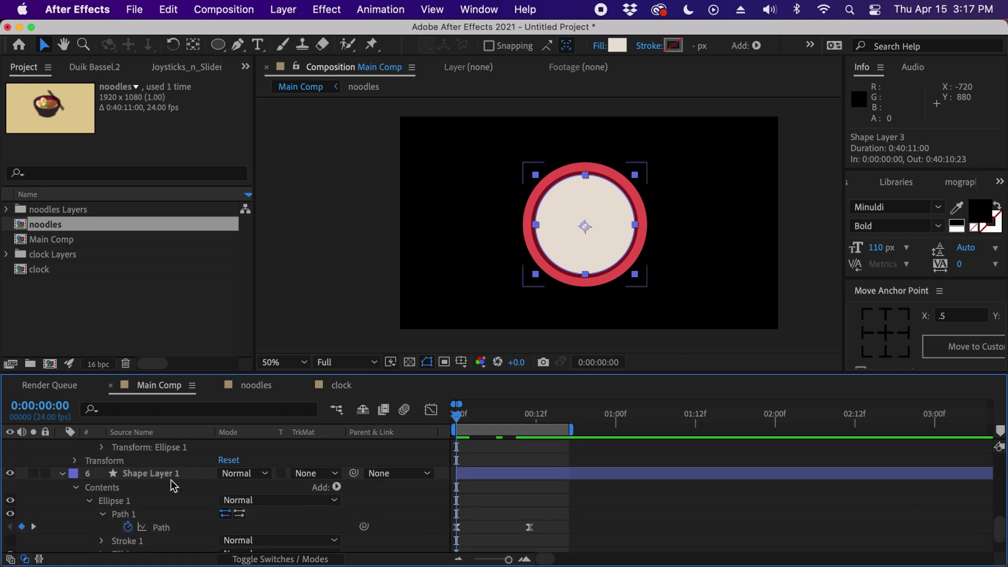
{"action": "left_click", "coordinate": [157, 473]}
{"action": "scroll", "coordinate": [1000, 531], "scroll_direction": "down", "scroll_amount": 2}
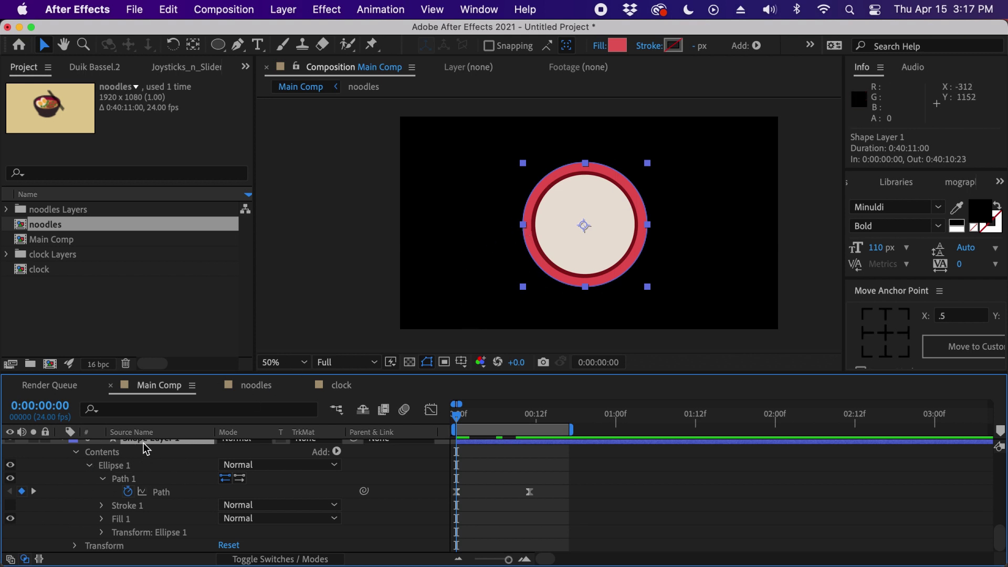
{"action": "left_click_drag", "start_coordinate": [202, 373], "coordinate": [211, 295]}
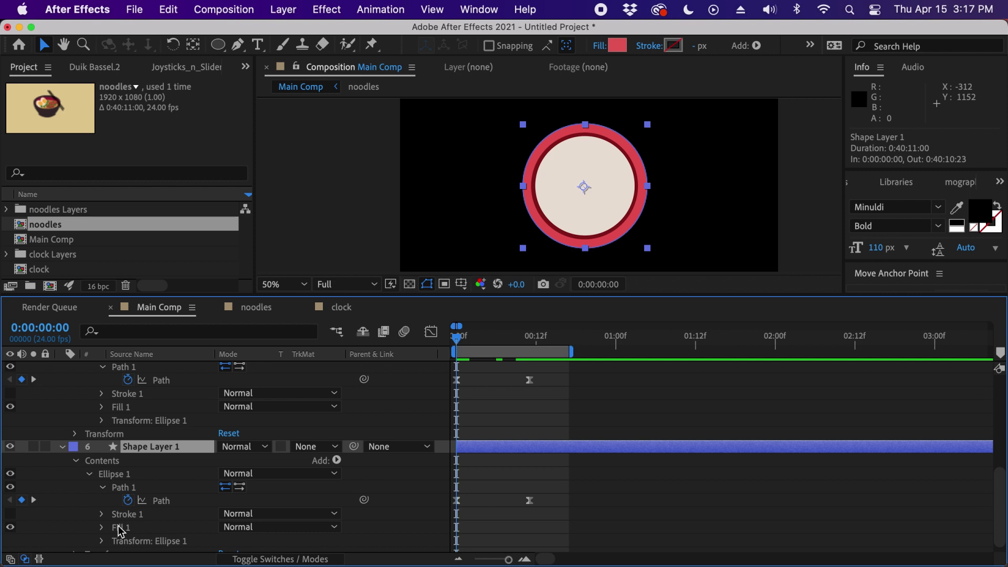
{"action": "left_click", "coordinate": [102, 528]}
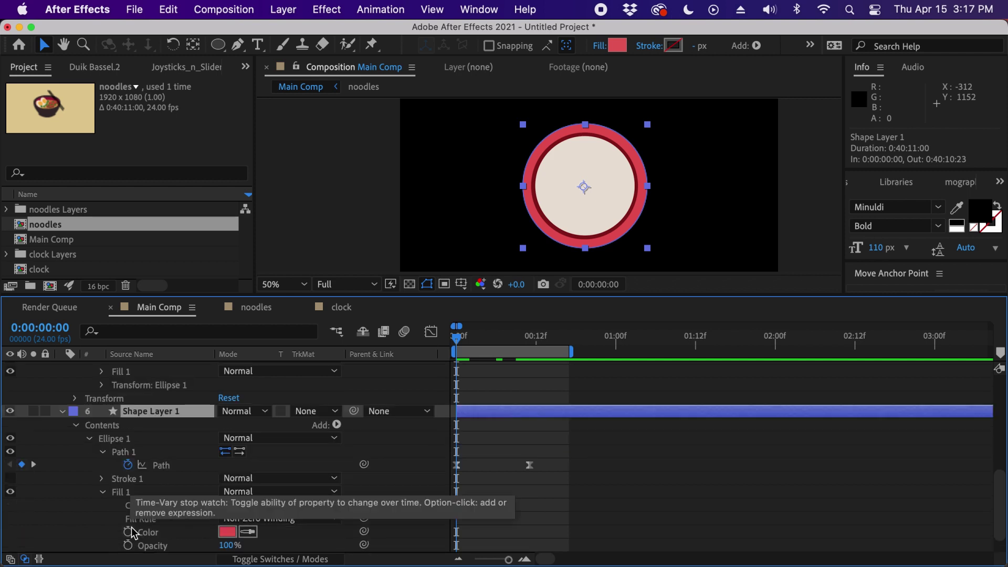
{"action": "left_click", "coordinate": [128, 532]}
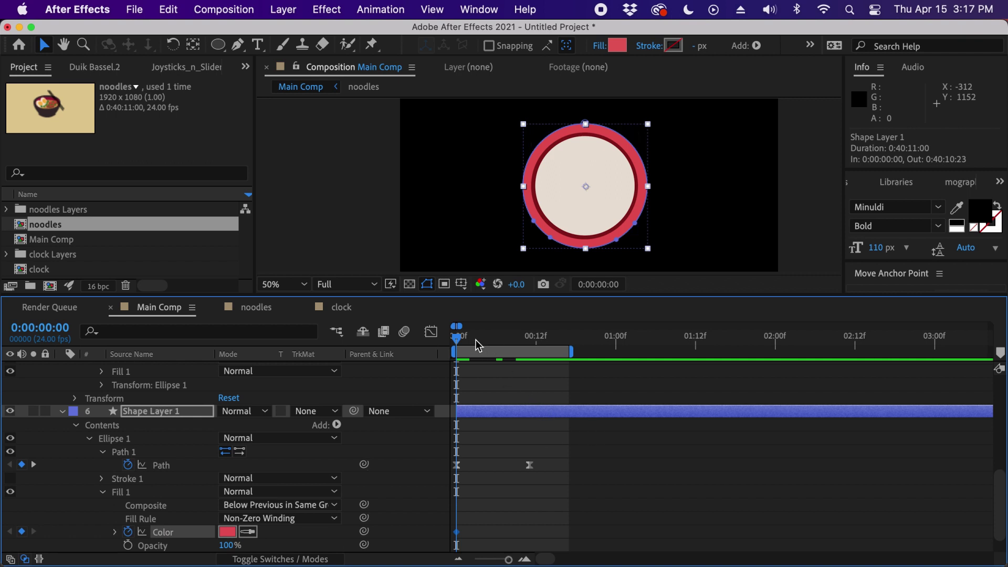
Move to 0:00:00:11 and show the noodles reference layer at 98% opacity
{"action": "left_click_drag", "start_coordinate": [462, 344], "coordinate": [529, 341]}
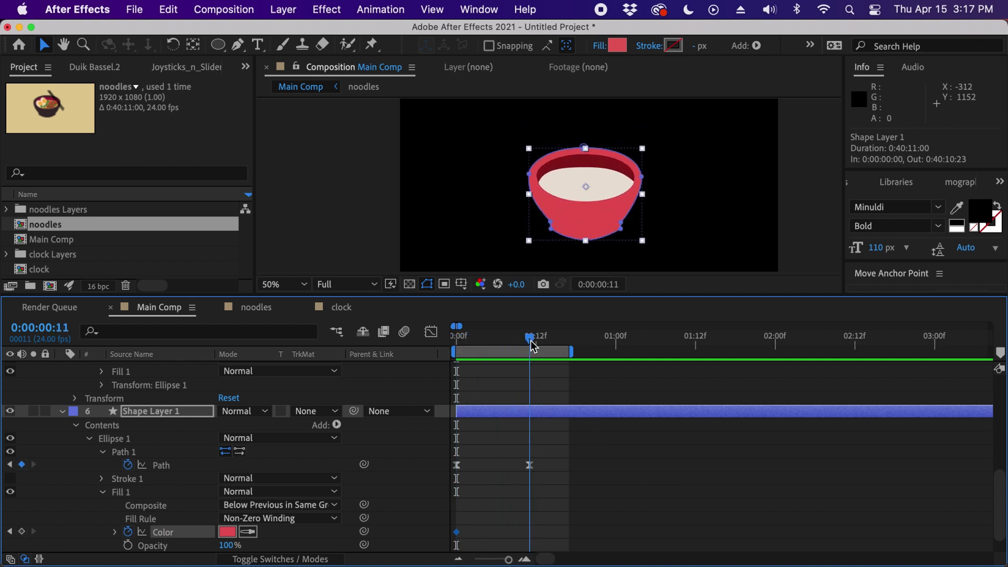
{"action": "left_click_drag", "start_coordinate": [999, 505], "coordinate": [989, 352]}
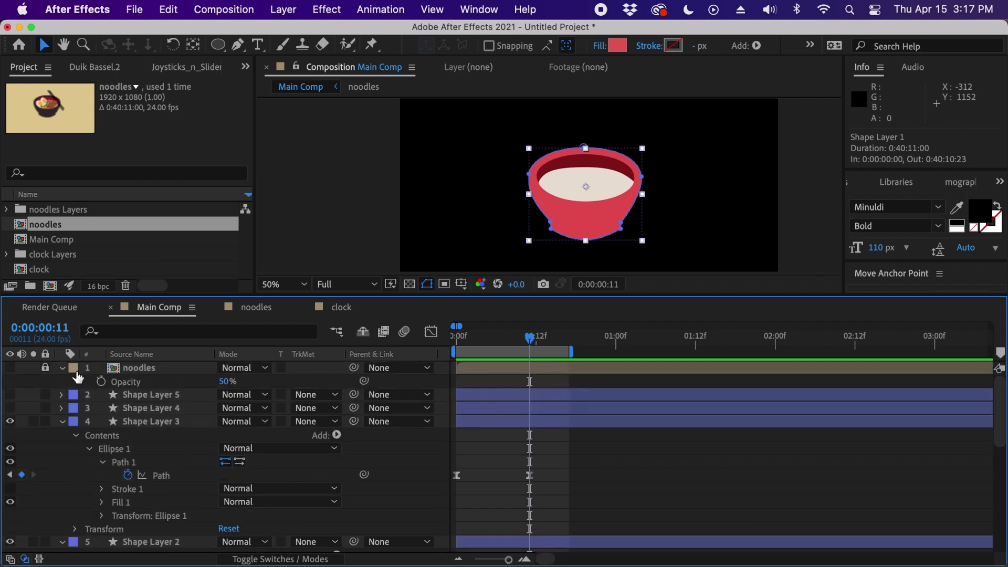
{"action": "left_click", "coordinate": [11, 368]}
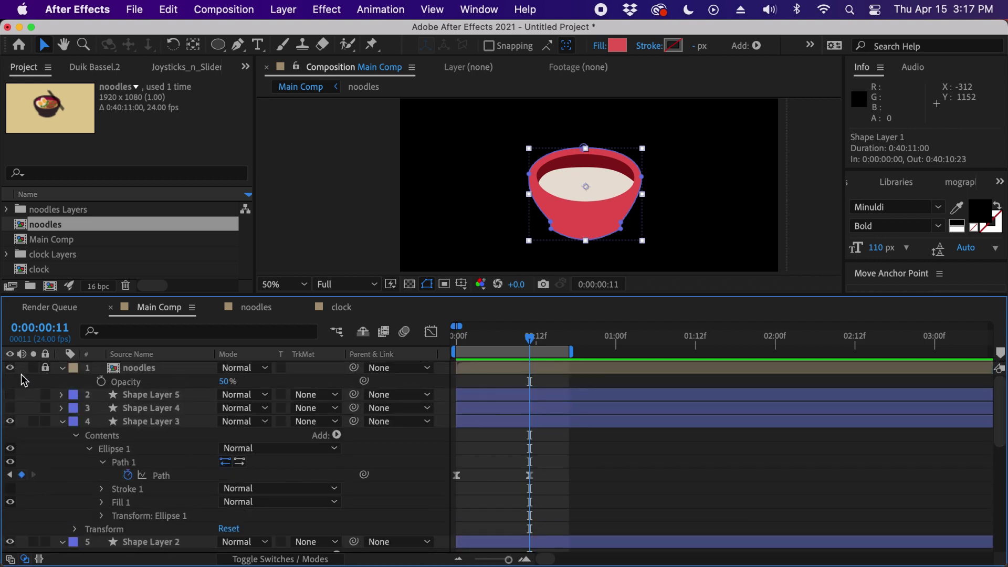
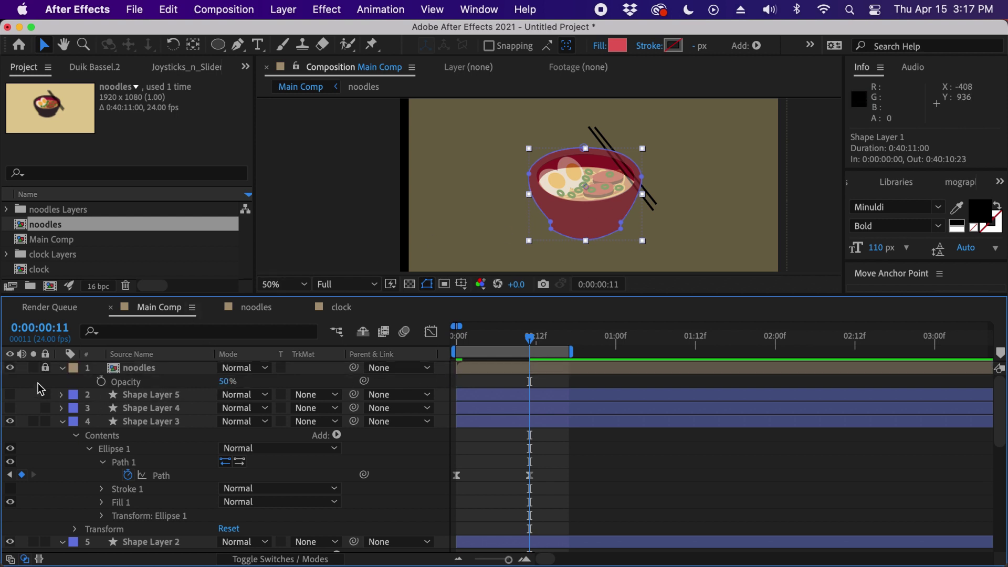
{"action": "left_click_drag", "start_coordinate": [227, 382], "coordinate": [253, 382]}
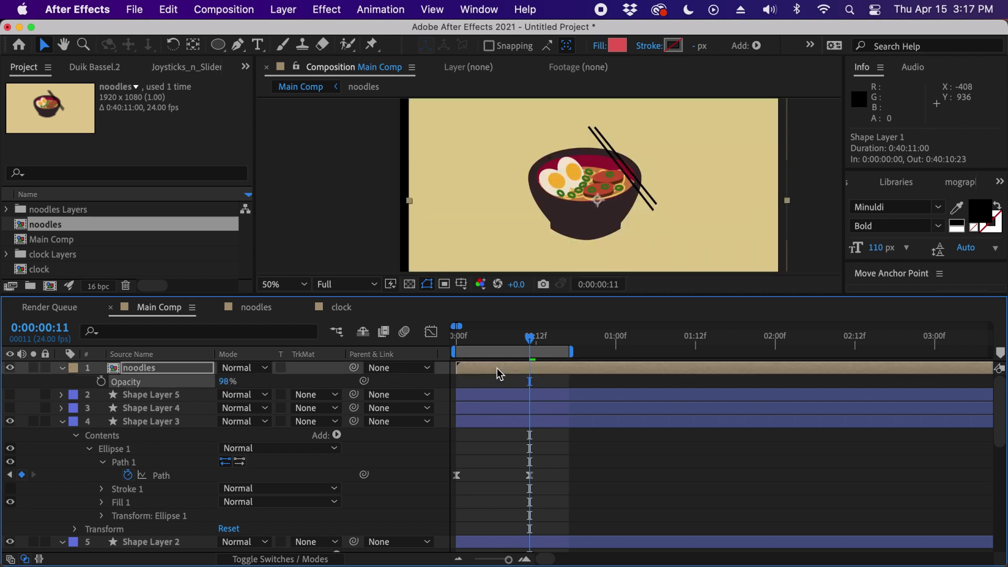
Sample the reference bowl's dark brown as Shape Layer 1's fill colour at 0:00:00:11
{"action": "left_click_drag", "start_coordinate": [999, 438], "coordinate": [999, 546]}
{"action": "left_click", "coordinate": [540, 387]}
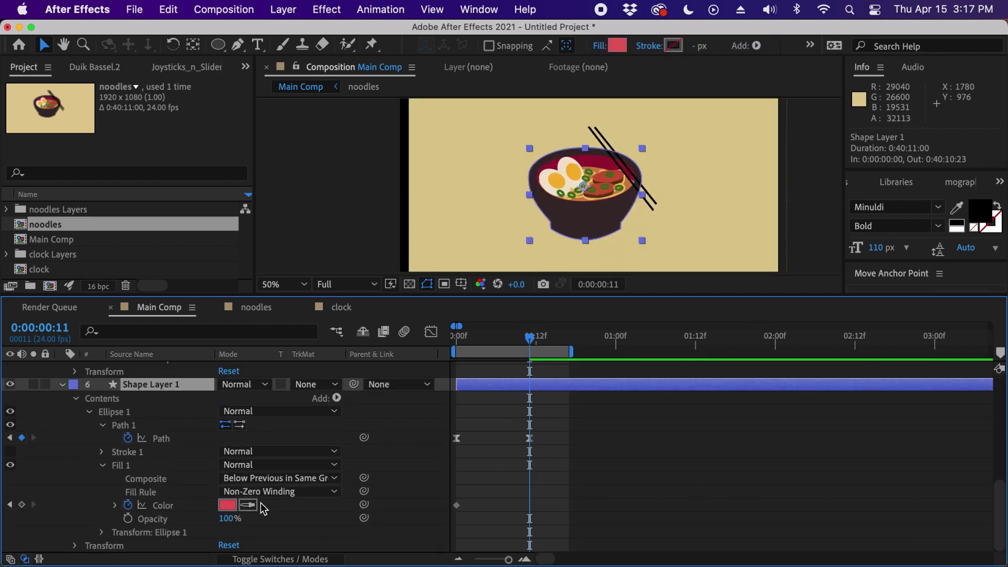
{"action": "left_click", "coordinate": [248, 507]}
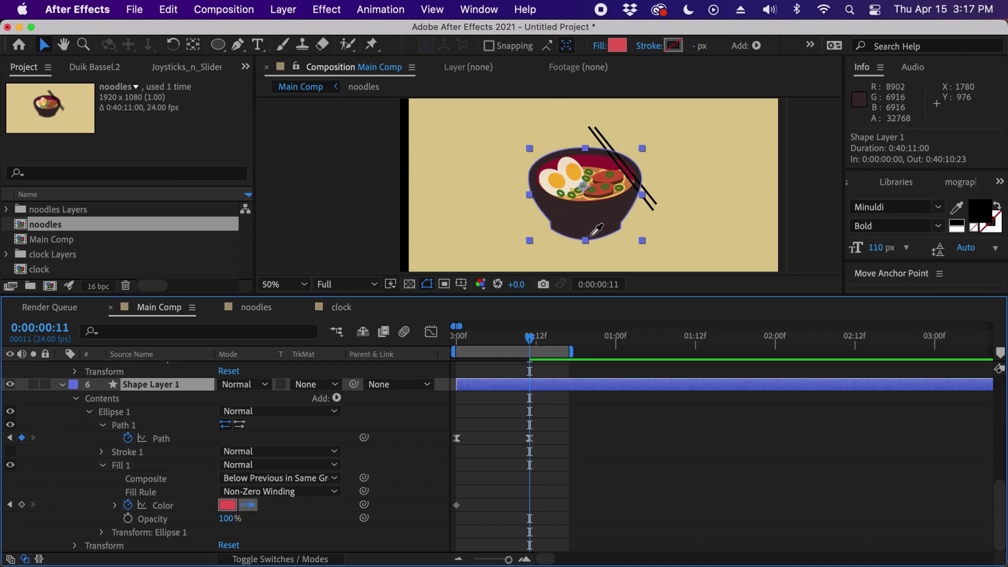
{"action": "left_click", "coordinate": [607, 231]}
{"action": "left_click", "coordinate": [564, 468]}
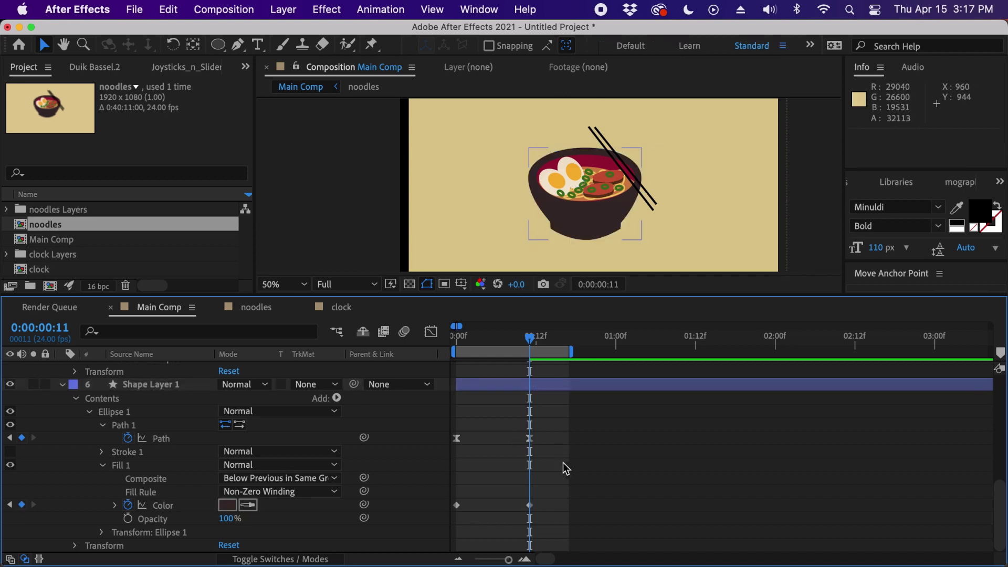
Keyframe Shape Layer 2's fill colour from its current red at 0:00:00:00 to the reference's sampled crimson inner bowl at 0:00:00:11
{"action": "left_click_drag", "start_coordinate": [1001, 502], "coordinate": [1003, 444]}
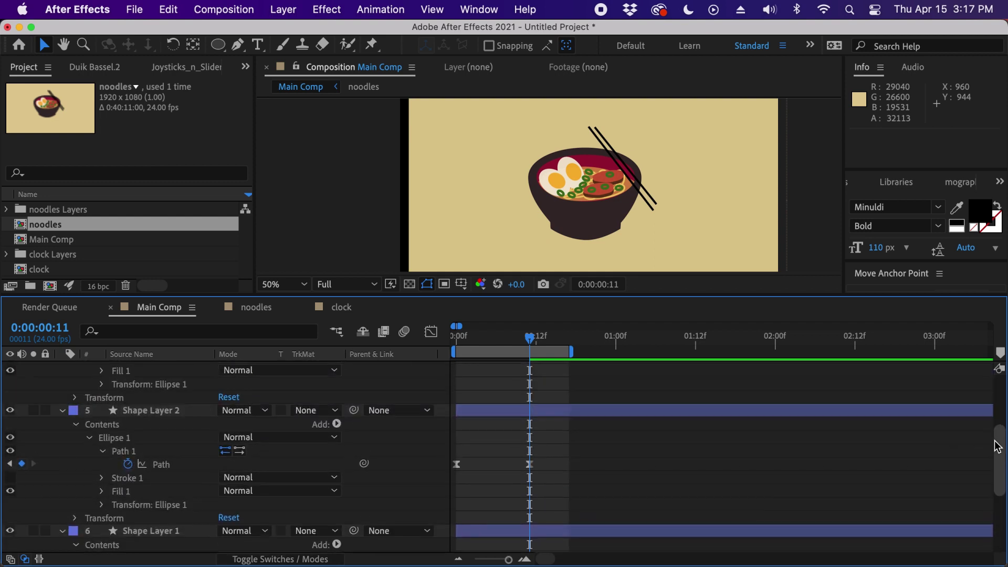
{"action": "left_click", "coordinate": [544, 411]}
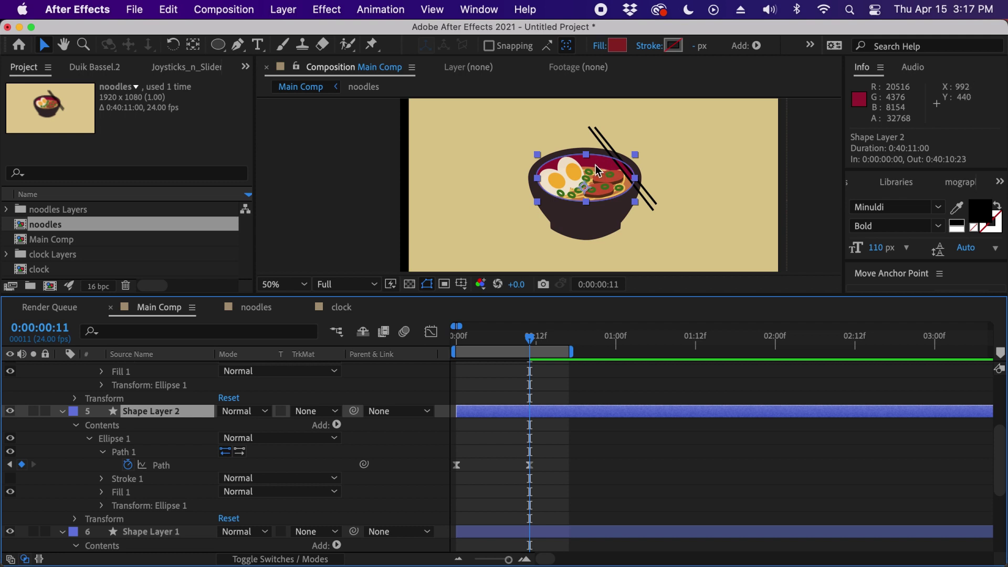
{"action": "left_click", "coordinate": [102, 492]}
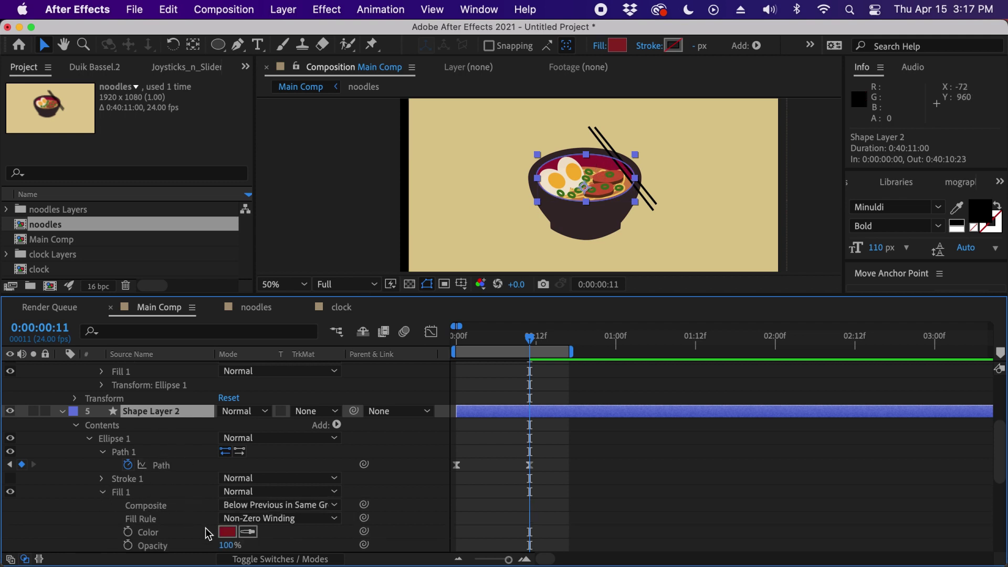
{"action": "left_click", "coordinate": [128, 532]}
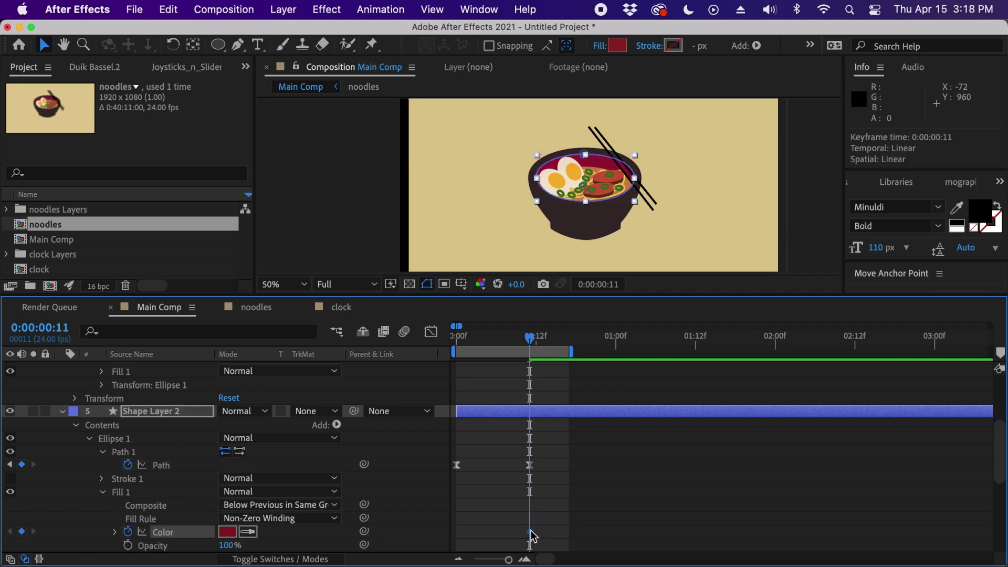
{"action": "left_click", "coordinate": [248, 531]}
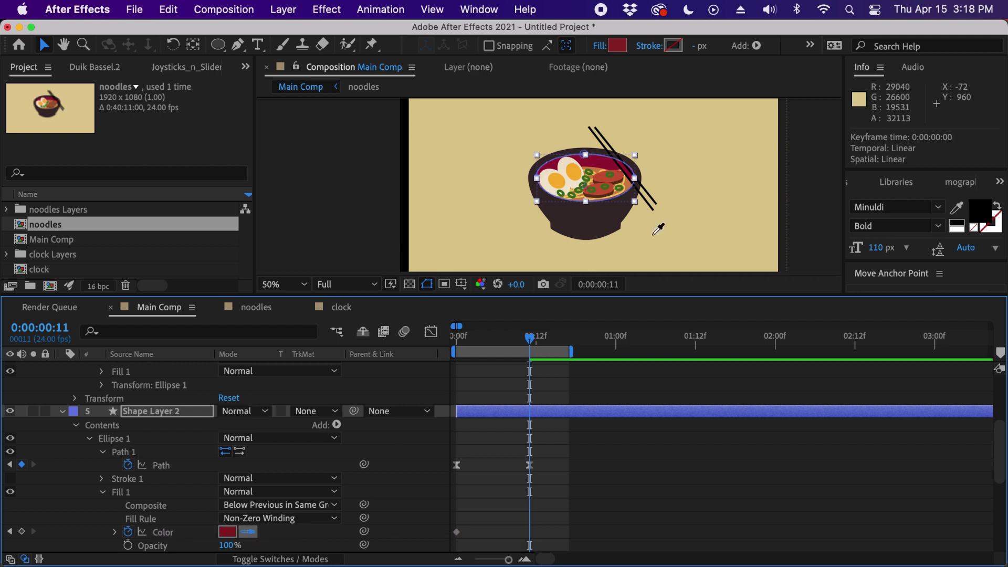
{"action": "left_click", "coordinate": [602, 160]}
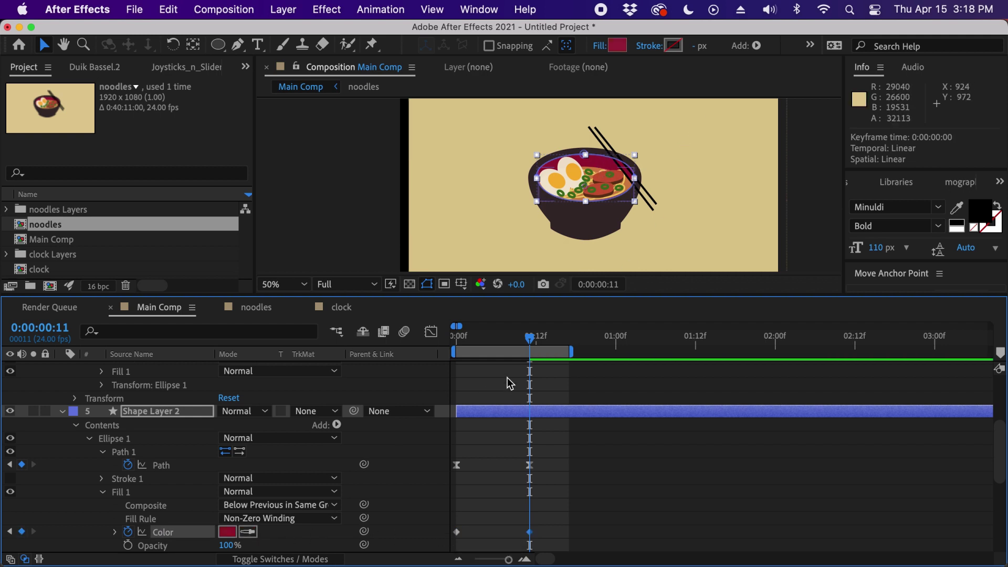
{"action": "left_click", "coordinate": [417, 496]}
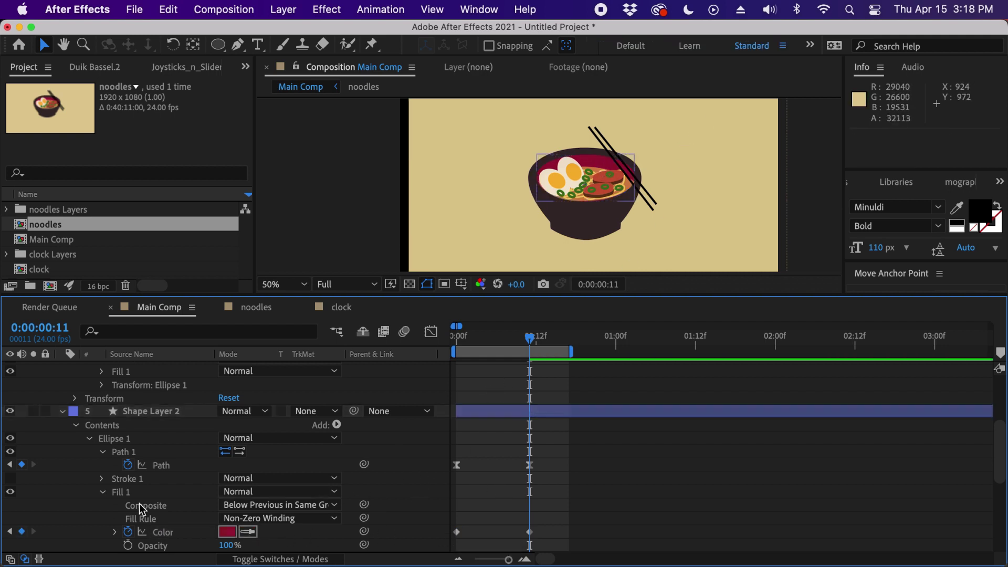
Collapse the properties of Shape Layer 2 and Shape Layer 1 in the timeline
{"action": "left_click", "coordinate": [152, 414]}
{"action": "left_click", "coordinate": [62, 411]}
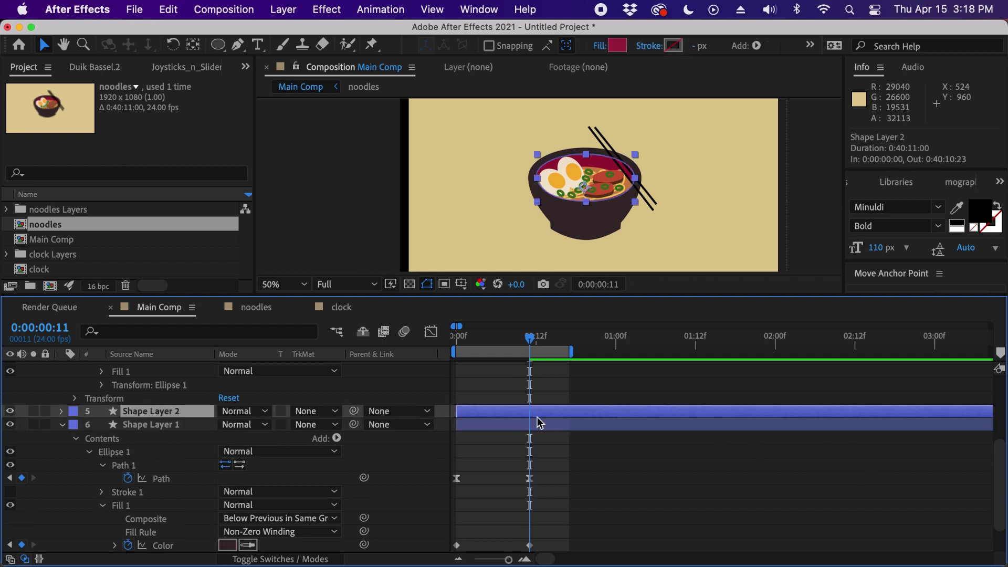
{"action": "left_click", "coordinate": [62, 425]}
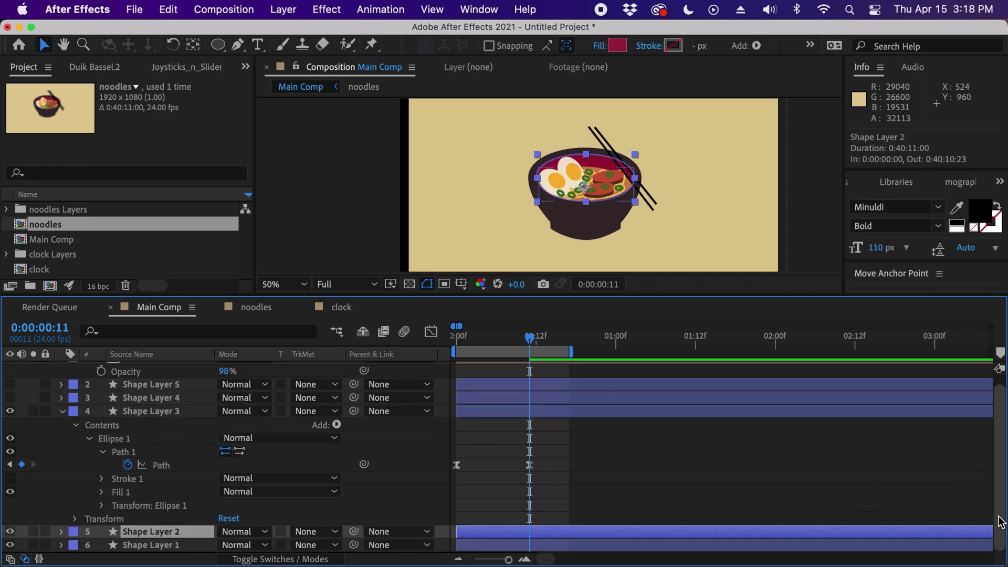
{"action": "left_click_drag", "start_coordinate": [1000, 517], "coordinate": [1000, 496]}
Keyframe Shape Layer 3's fill colour from cream at 0:00:00:00 to the orange sampled from the reference broth at 0:00:00:11
{"action": "left_click", "coordinate": [172, 409]}
{"action": "left_click", "coordinate": [167, 421]}
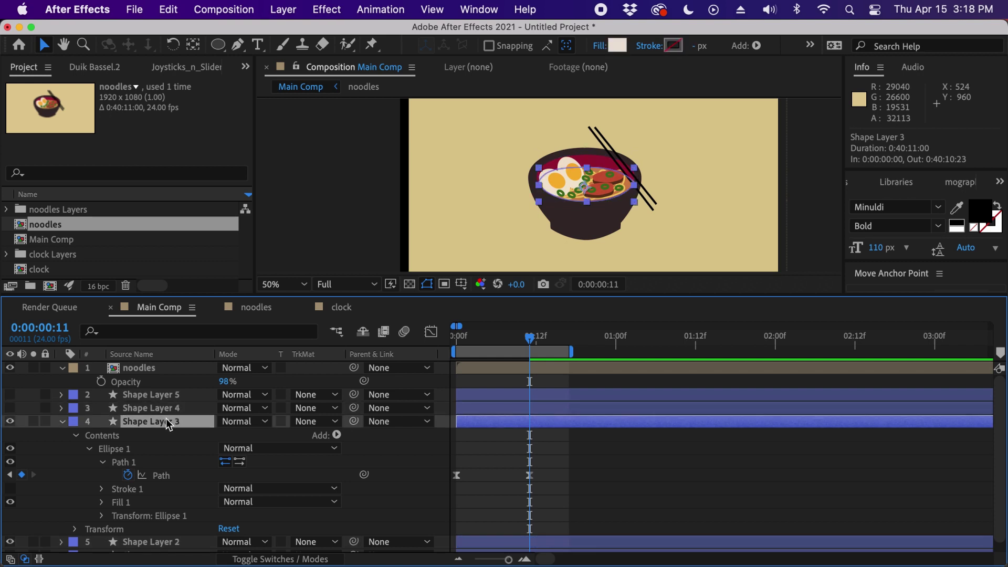
{"action": "left_click", "coordinate": [103, 503]}
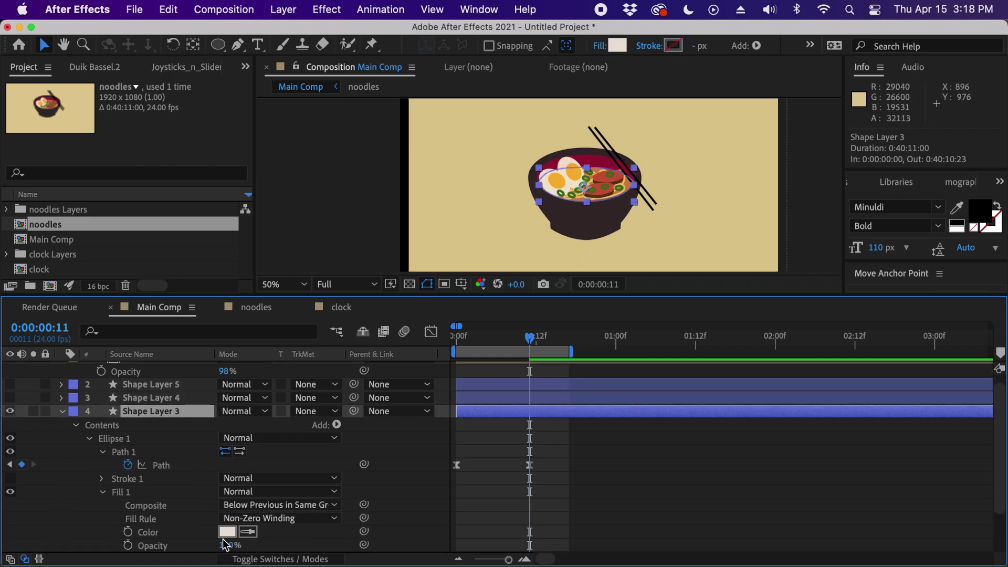
{"action": "left_click", "coordinate": [128, 531]}
{"action": "left_click_drag", "start_coordinate": [529, 533], "coordinate": [458, 542]}
{"action": "left_click", "coordinate": [248, 532]}
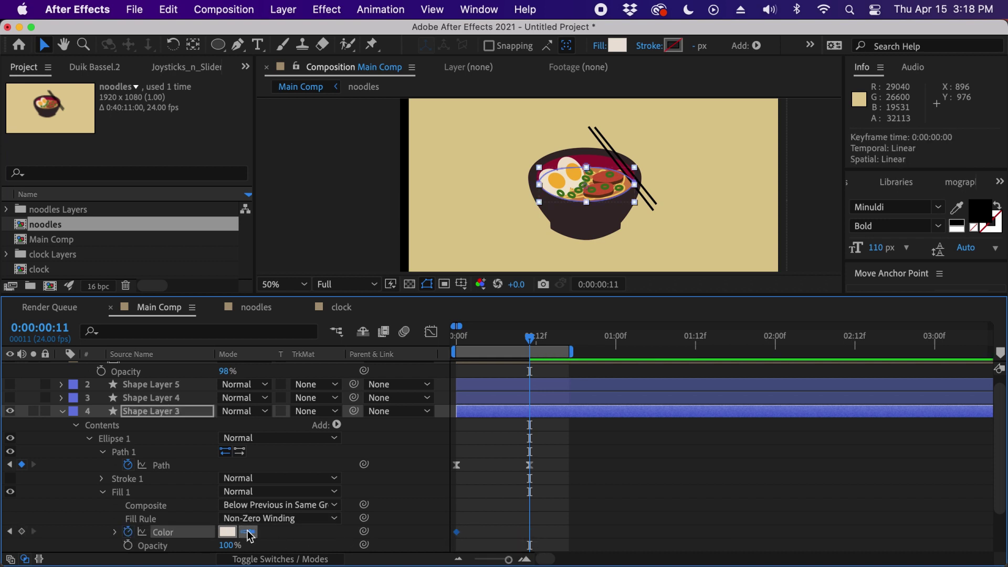
{"action": "left_click", "coordinate": [628, 186]}
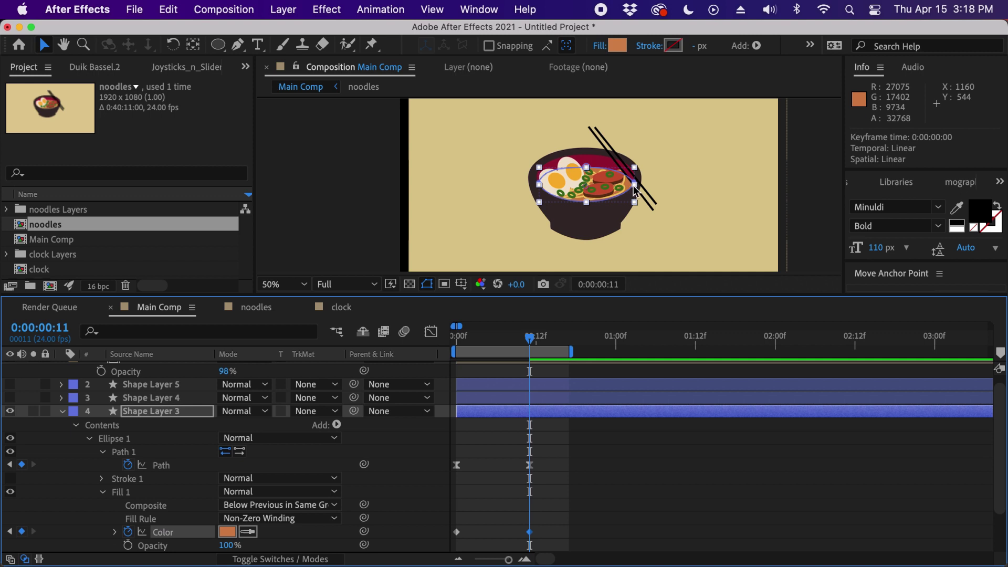
{"action": "left_click", "coordinate": [587, 462]}
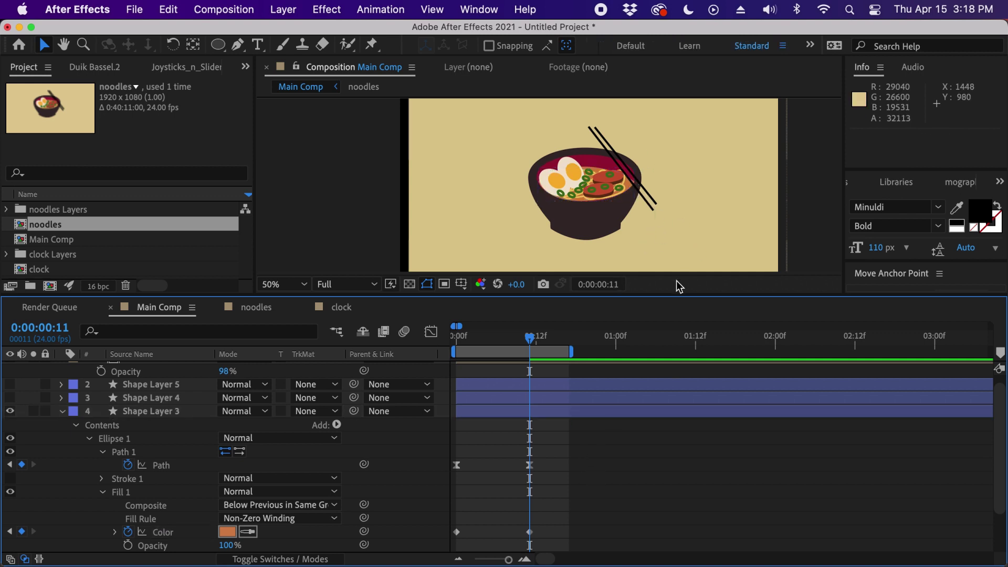
In the noodles composition, set Layer 4's opacity to 100%, then return to Main Comp
{"action": "scroll", "coordinate": [675, 284], "scroll_direction": "up", "scroll_amount": 4}
{"action": "left_click_drag", "start_coordinate": [706, 198], "coordinate": [519, 229]}
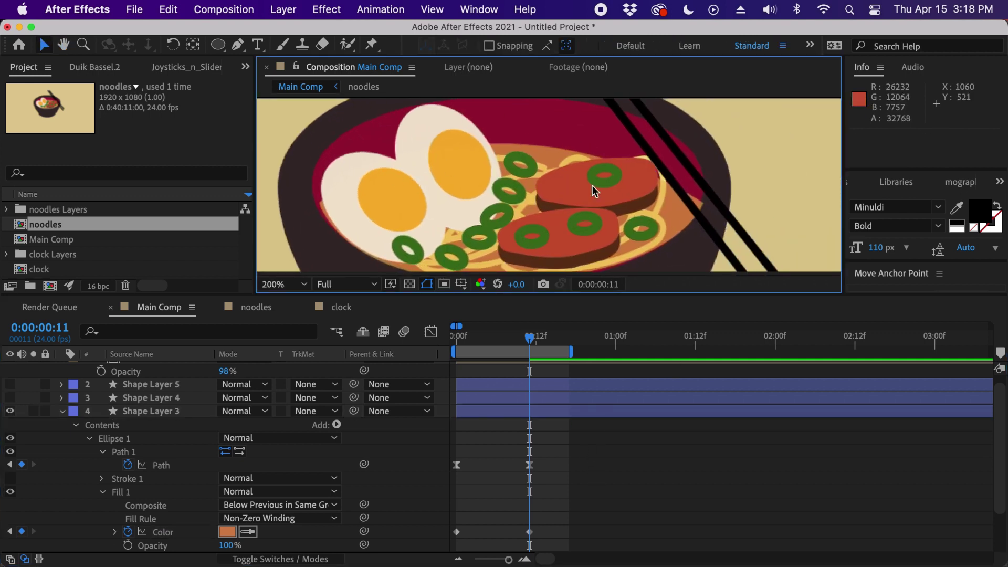
{"action": "double_click", "coordinate": [48, 225]}
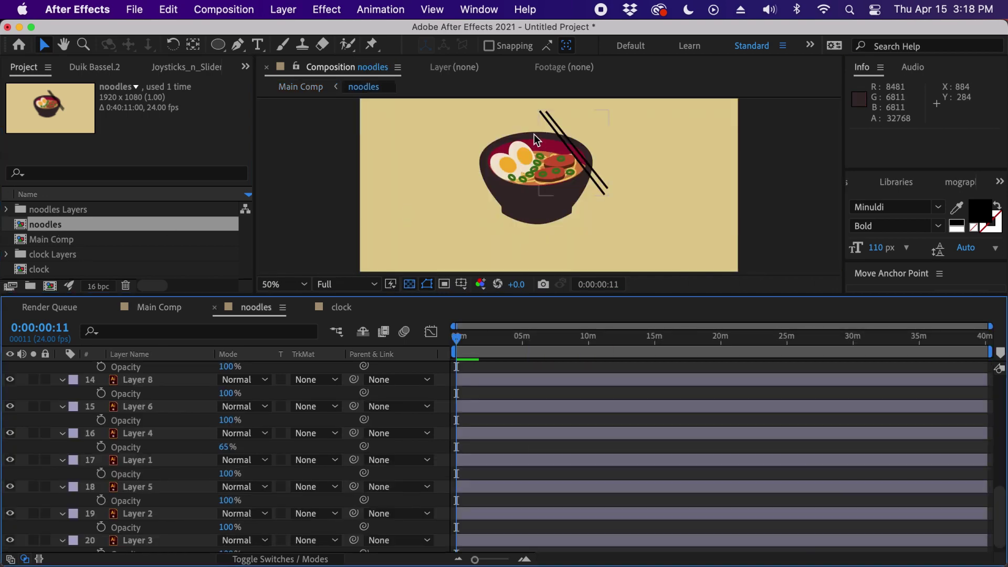
{"action": "left_click", "coordinate": [147, 436]}
{"action": "key", "text": "period"}
{"action": "key", "text": "period"}
{"action": "left_click_drag", "start_coordinate": [691, 186], "coordinate": [673, 295]}
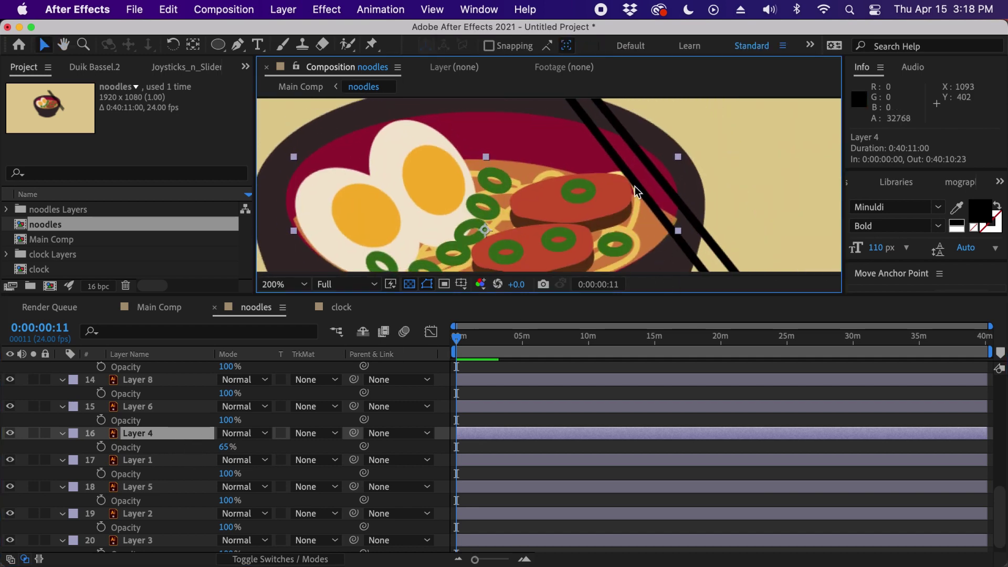
{"action": "left_click_drag", "start_coordinate": [637, 192], "coordinate": [646, 168]}
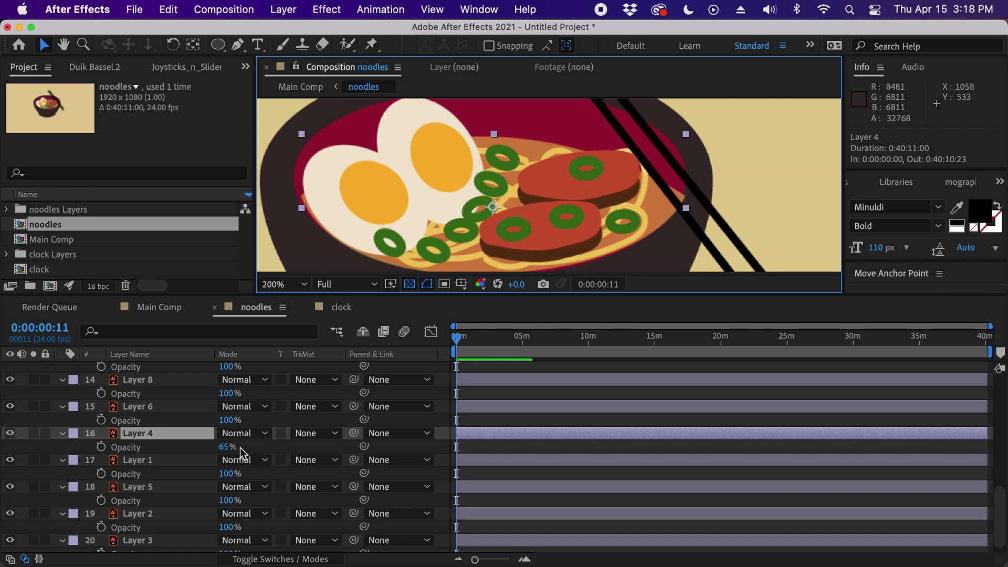
{"action": "left_click_drag", "start_coordinate": [227, 448], "coordinate": [290, 443]}
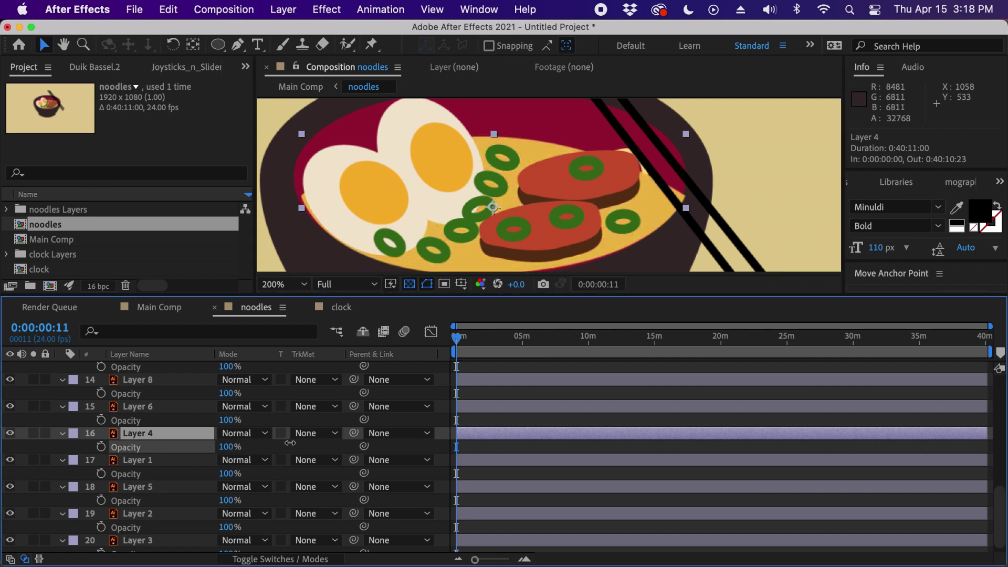
{"action": "left_click", "coordinate": [506, 418]}
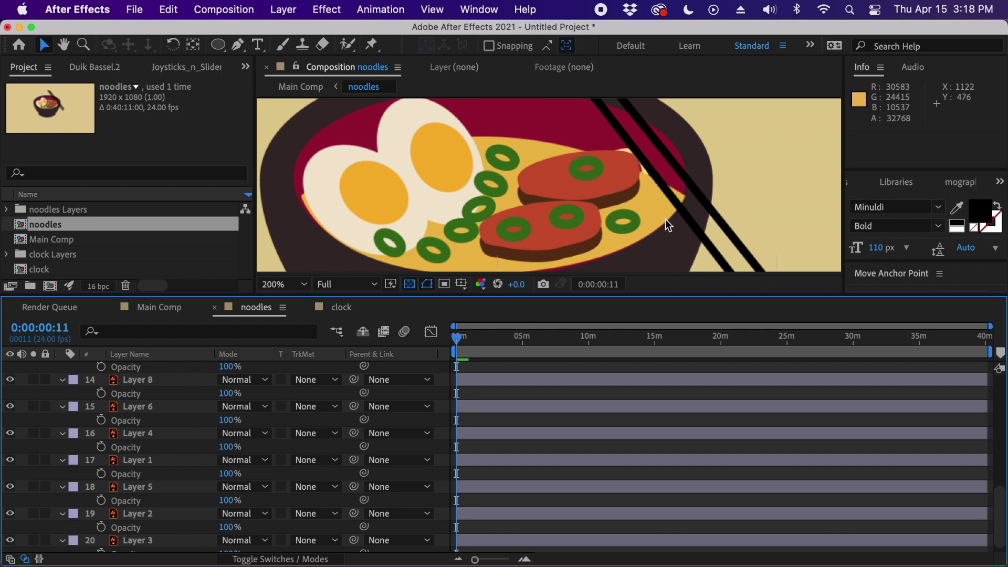
{"action": "double_click", "coordinate": [56, 240]}
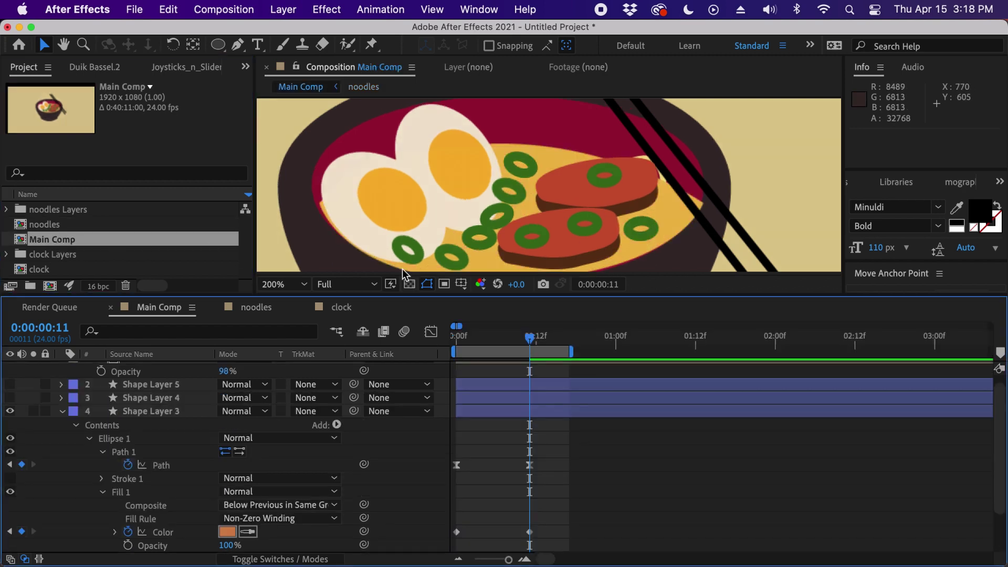
Resample Shape Layer 3's fill colour at 0:00:00:11 from the yellow-orange broth in the noodles reference
{"action": "left_click", "coordinate": [530, 414]}
{"action": "left_click", "coordinate": [248, 533]}
{"action": "left_click", "coordinate": [676, 218]}
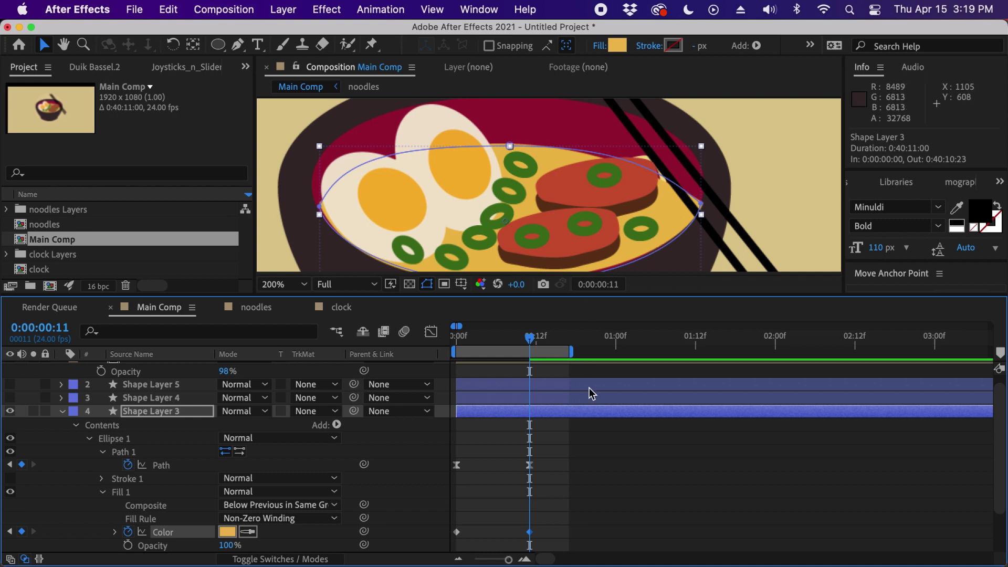
Keyframe Shape Layer 3's opacity from 100% at 0:00:00:05 to 65% at 0:00:00:11
{"action": "key", "text": "u"}
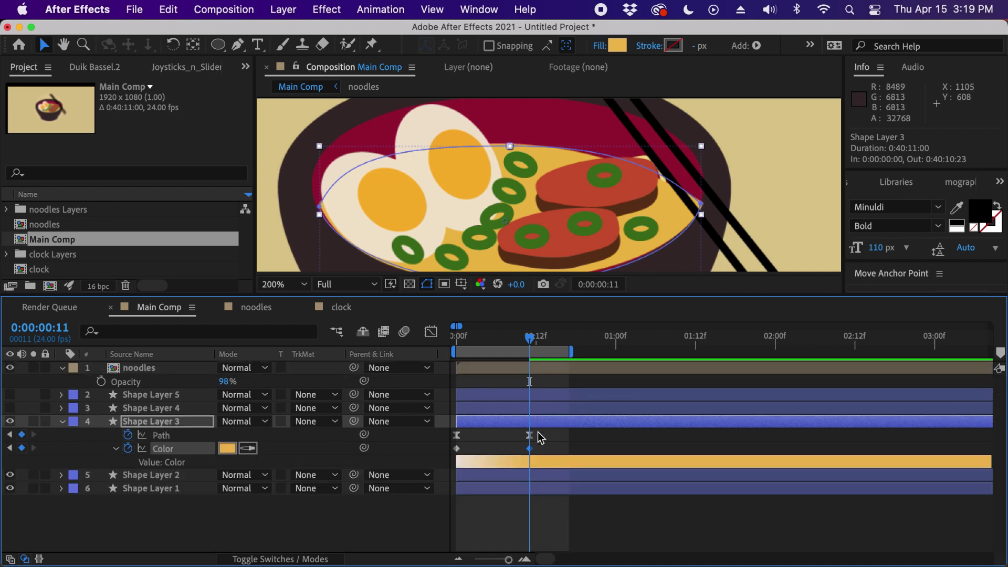
{"action": "key", "text": "t"}
{"action": "left_click", "coordinate": [101, 435]}
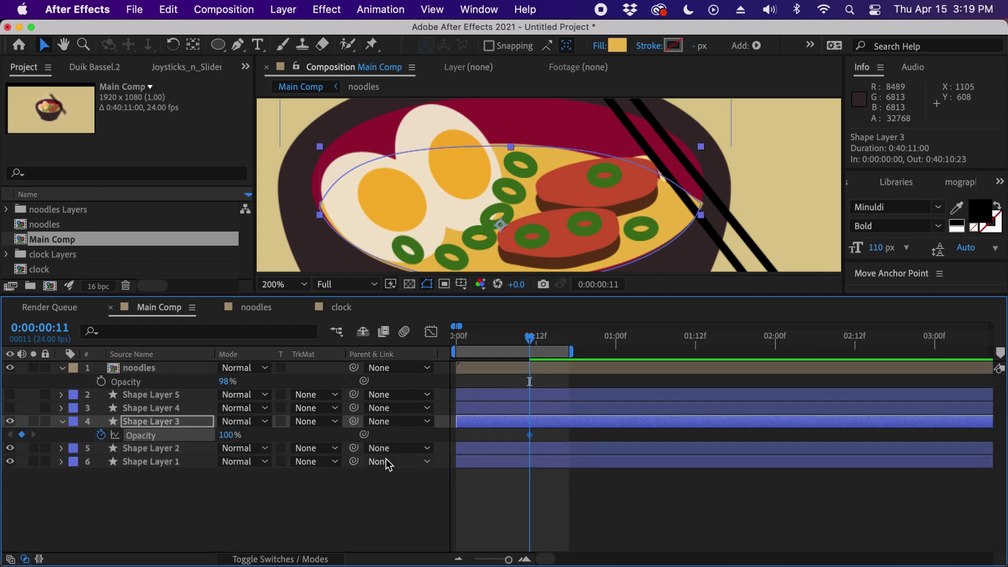
{"action": "left_click_drag", "start_coordinate": [529, 435], "coordinate": [489, 436]}
{"action": "left_click", "coordinate": [235, 435]}
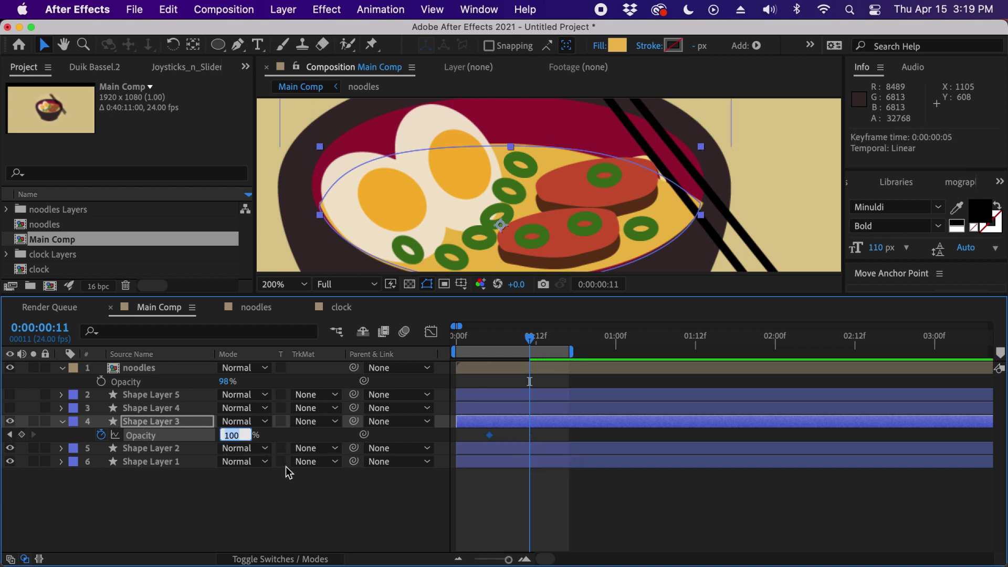
{"action": "type", "text": "65"}
{"action": "key", "text": "Return"}
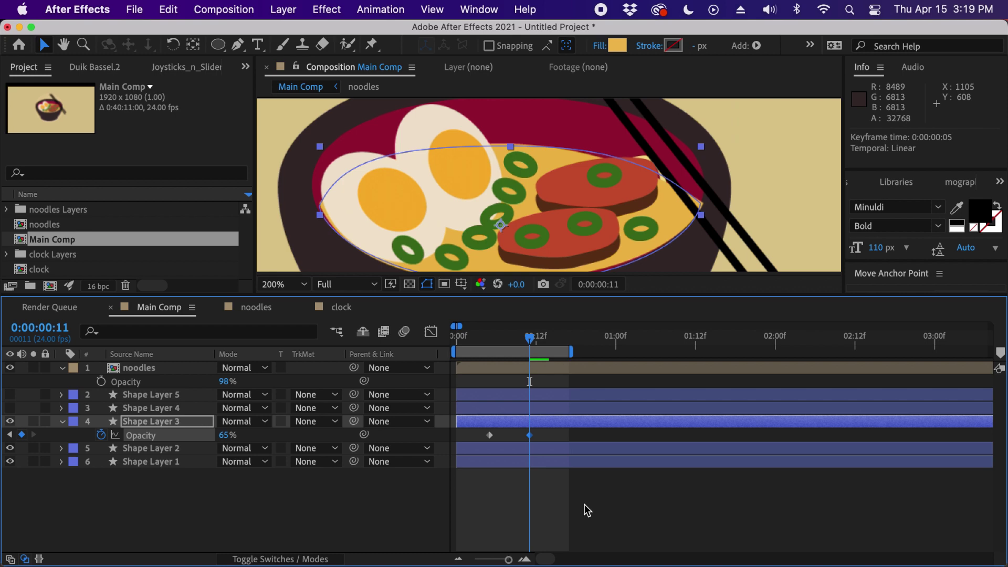
{"action": "left_click", "coordinate": [587, 501]}
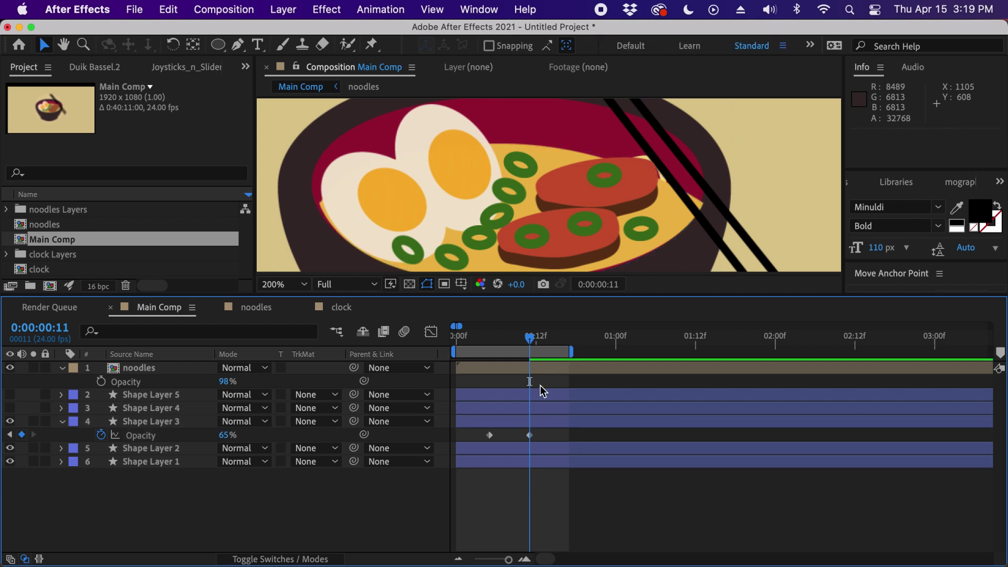
Hide the noodles reference and play the clock-to-bowl morph from the first frame
{"action": "left_click", "coordinate": [10, 368]}
{"action": "key", "text": "comma"}
{"action": "key", "text": "comma"}
{"action": "key", "text": "comma"}
{"action": "key", "text": "comma"}
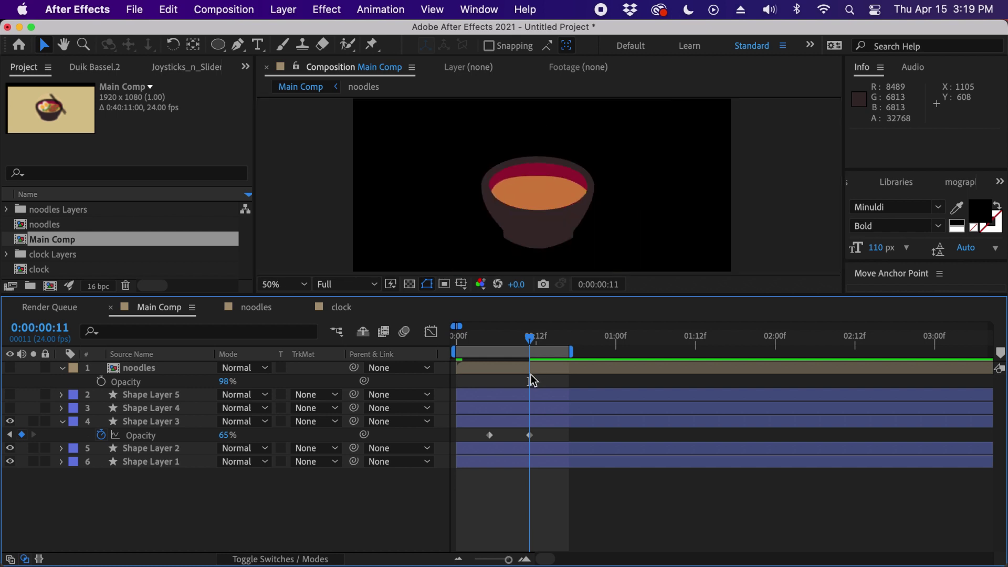
{"action": "left_click_drag", "start_coordinate": [528, 340], "coordinate": [431, 341]}
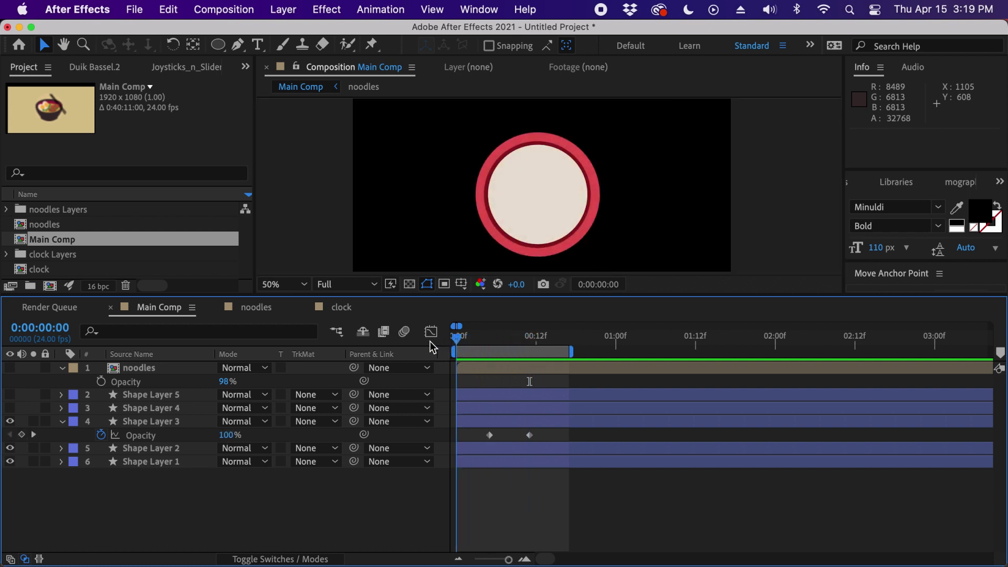
{"action": "key", "text": "space"}
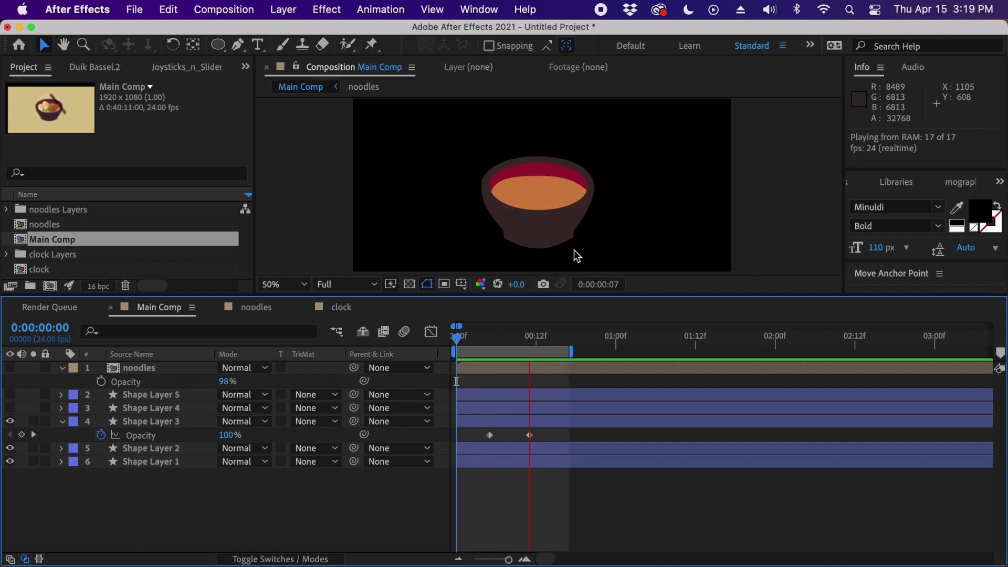
{"action": "key", "text": "space"}
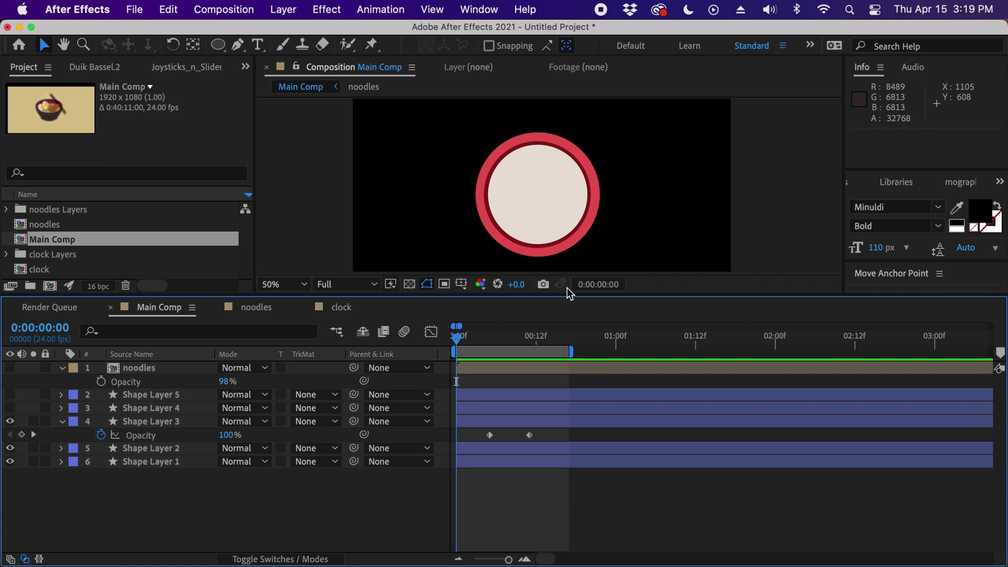
Show and lock the noodles reference at 50% opacity, and make Shape Layer 4 and Shape Layer 5 visible
{"action": "left_click", "coordinate": [10, 369]}
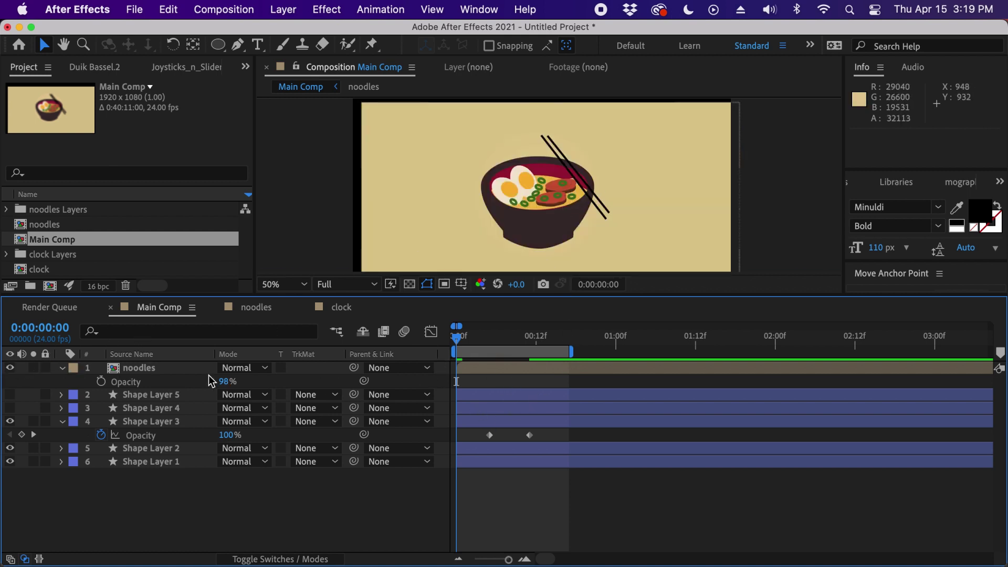
{"action": "left_click", "coordinate": [155, 368]}
{"action": "left_click_drag", "start_coordinate": [226, 382], "coordinate": [193, 384]}
{"action": "left_click", "coordinate": [45, 368]}
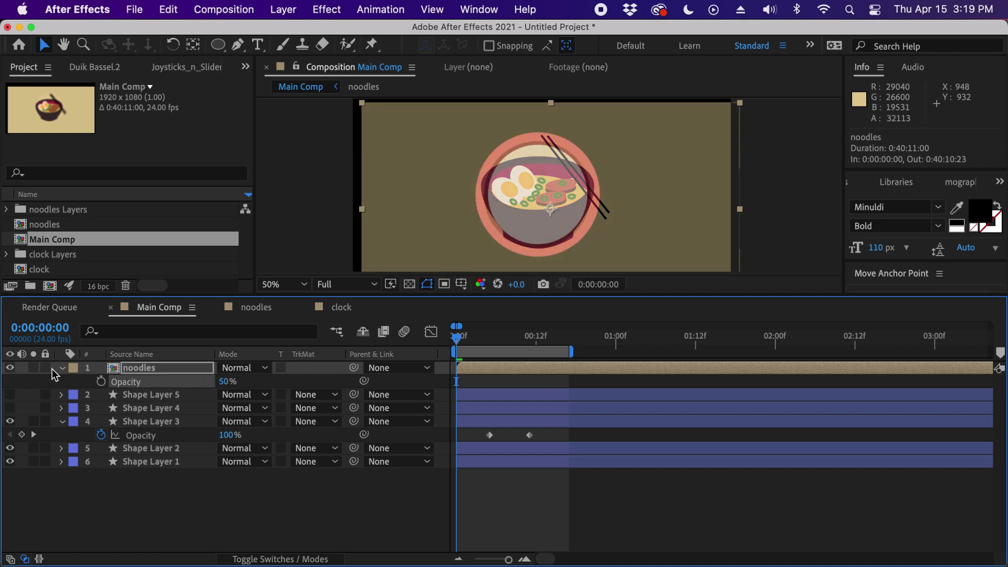
{"action": "left_click_drag", "start_coordinate": [15, 405], "coordinate": [11, 395]}
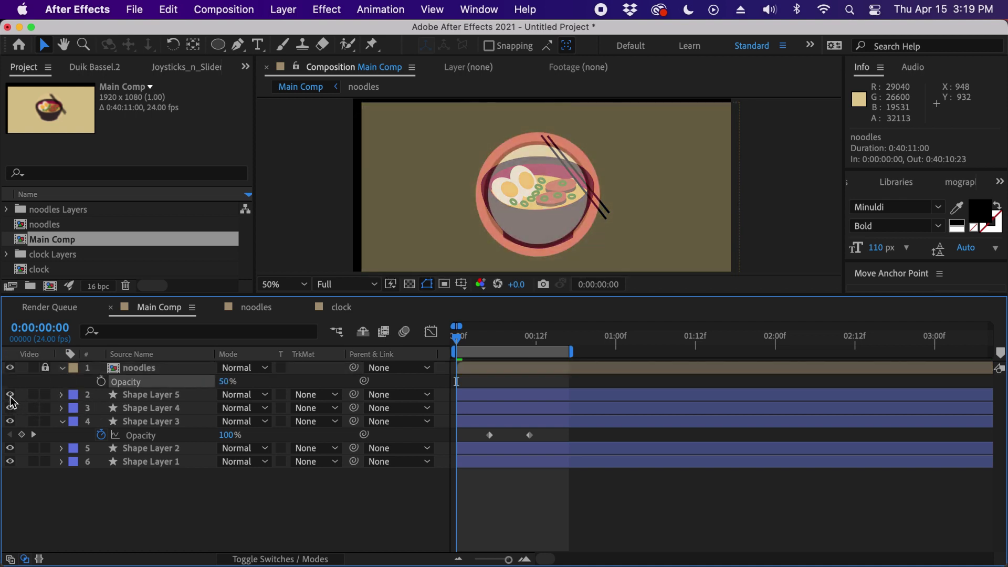
{"action": "left_click", "coordinate": [155, 395]}
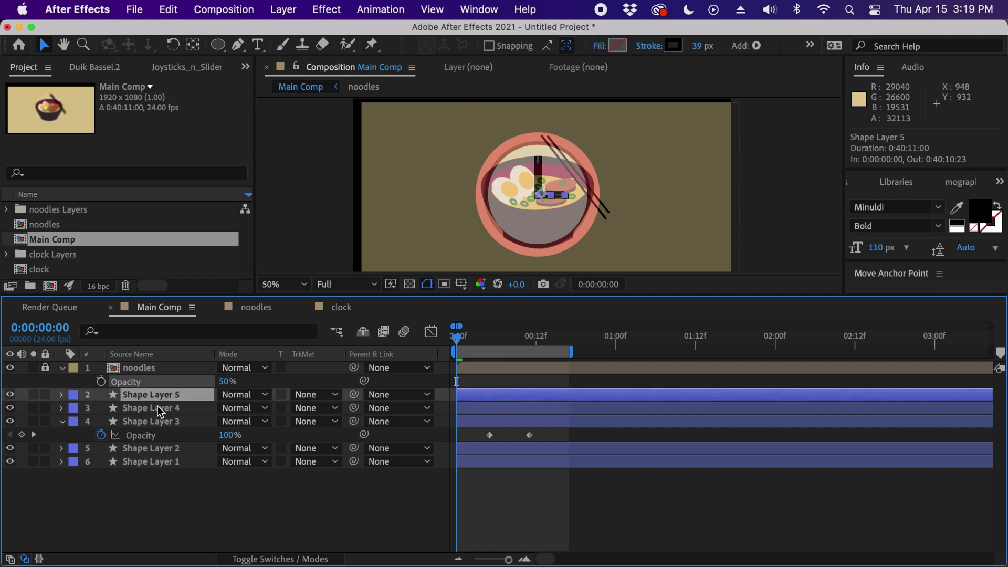
Add rotation, position and path keyframes to Shape Layer 4 at 0:00:00:00 and show only its keyframed properties
{"action": "left_click", "coordinate": [157, 408]}
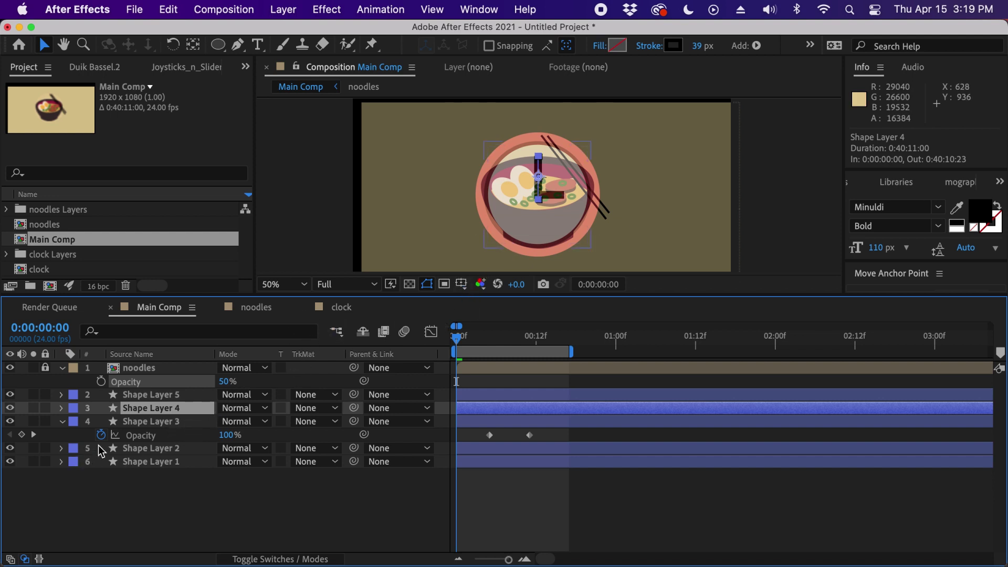
{"action": "key", "text": "r"}
{"action": "left_click", "coordinate": [101, 422]}
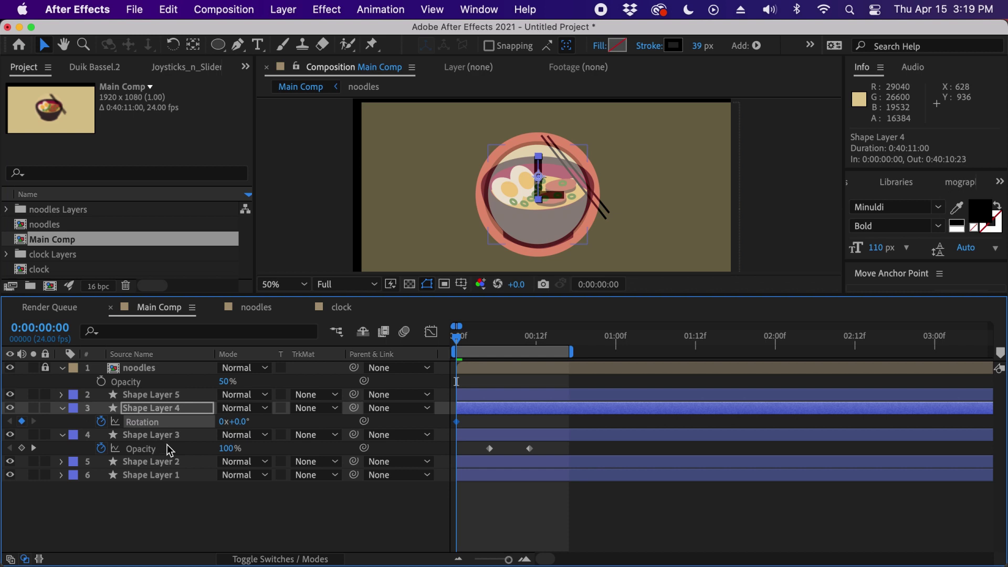
{"action": "key", "text": "p"}
{"action": "left_click", "coordinate": [100, 422]}
{"action": "left_click", "coordinate": [61, 407]}
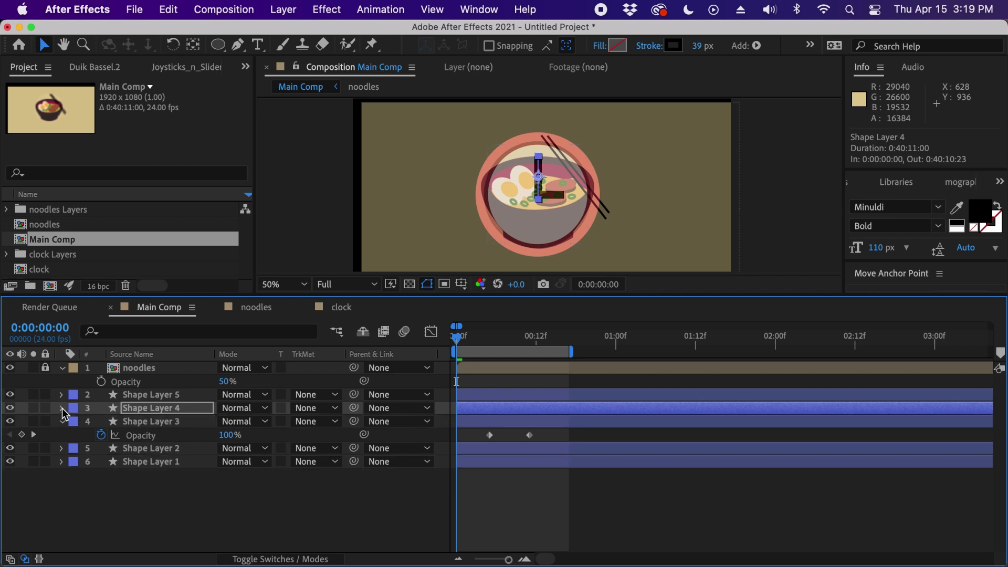
{"action": "left_click", "coordinate": [61, 408]}
{"action": "left_click", "coordinate": [76, 423]}
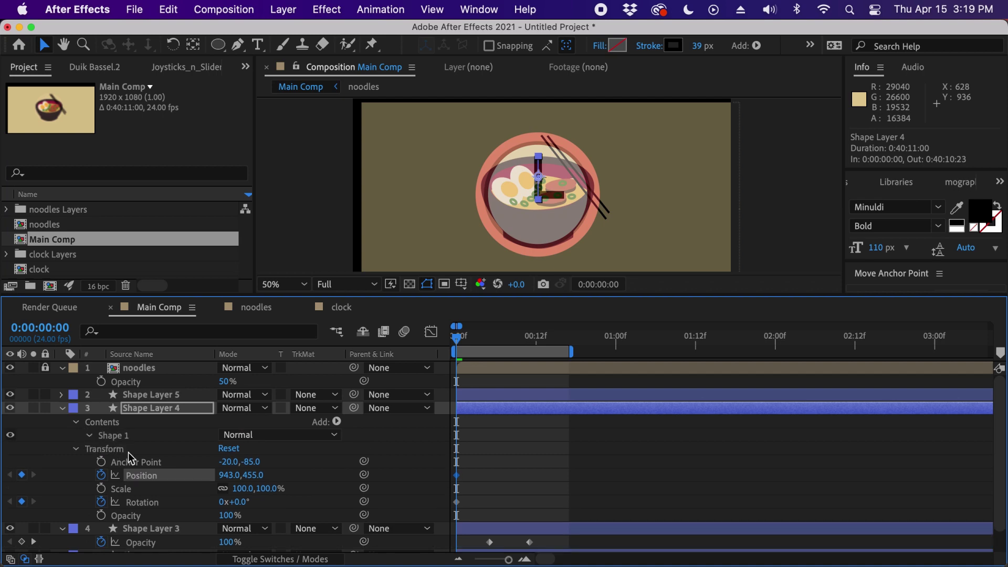
{"action": "left_click", "coordinate": [102, 448]}
{"action": "left_click", "coordinate": [128, 462]}
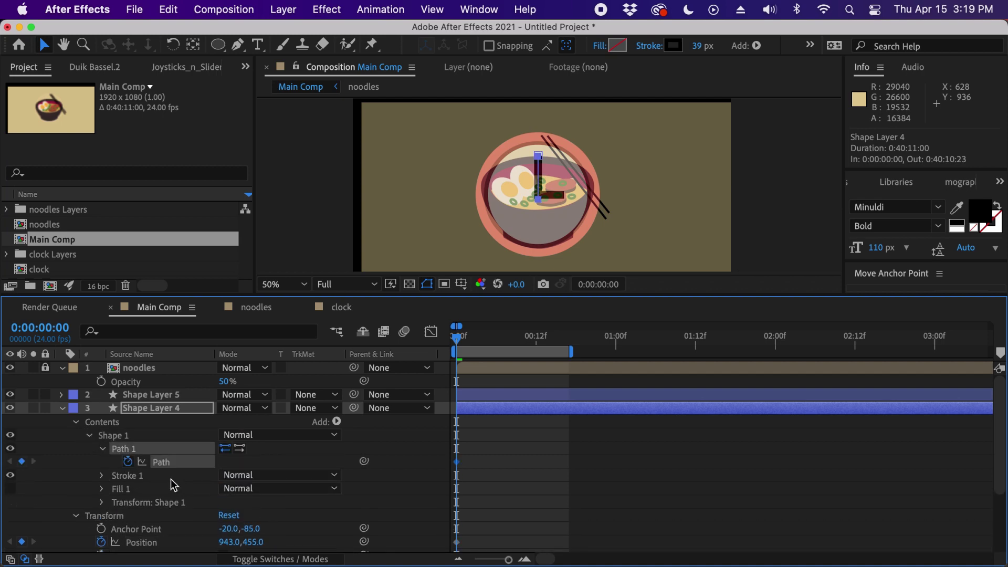
{"action": "left_click", "coordinate": [532, 451]}
{"action": "left_click", "coordinate": [486, 412]}
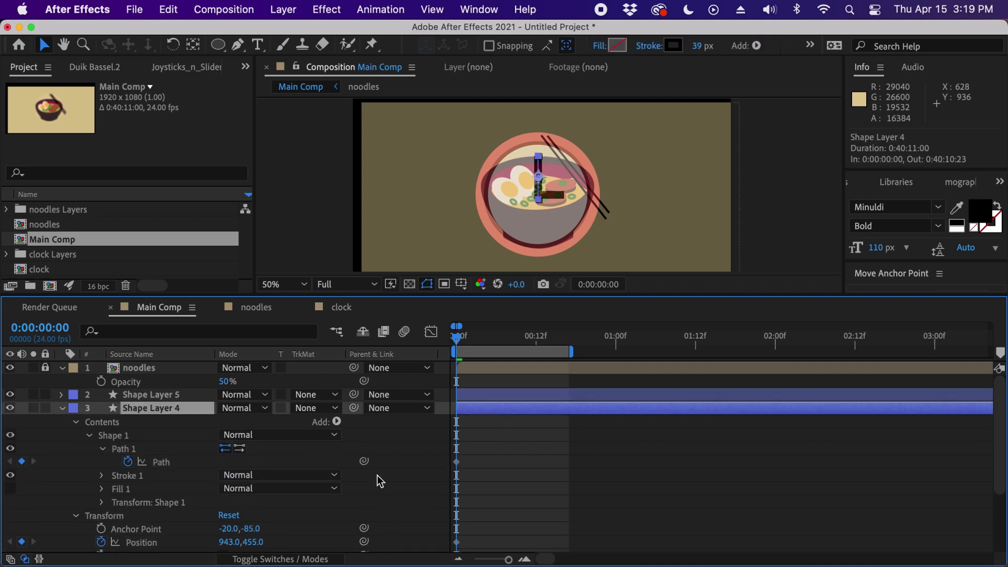
{"action": "key", "text": "u"}
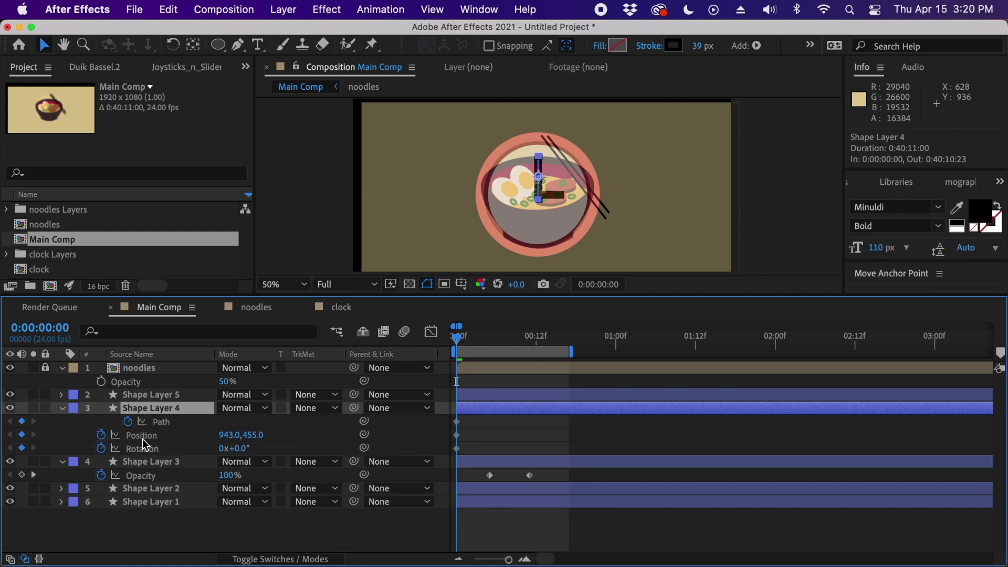
At 0:00:00:11, rotate Shape Layer 4 to 140° and move it to 1157, 463 over the reference chopsticks
{"action": "left_click_drag", "start_coordinate": [495, 336], "coordinate": [532, 343]}
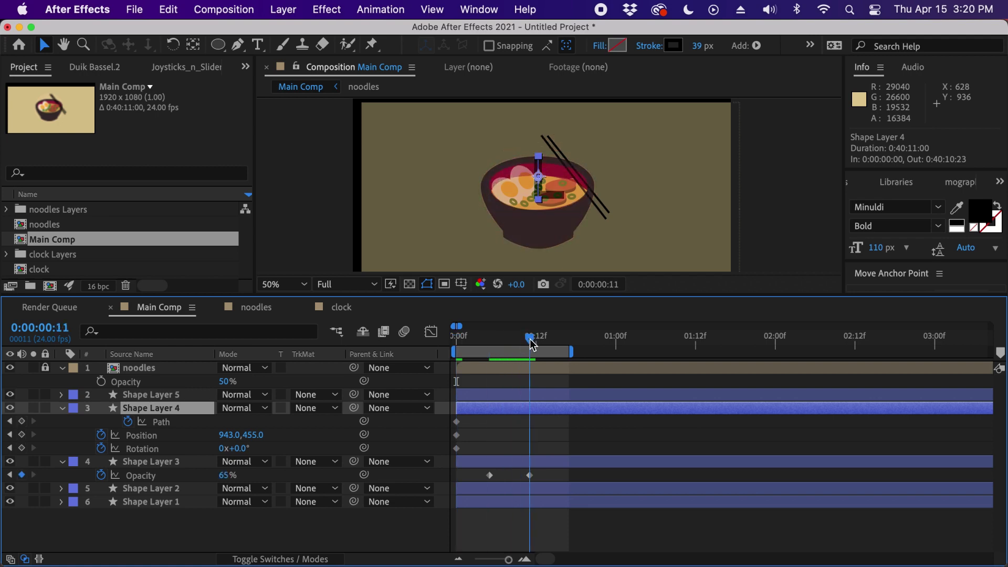
{"action": "key", "text": "period"}
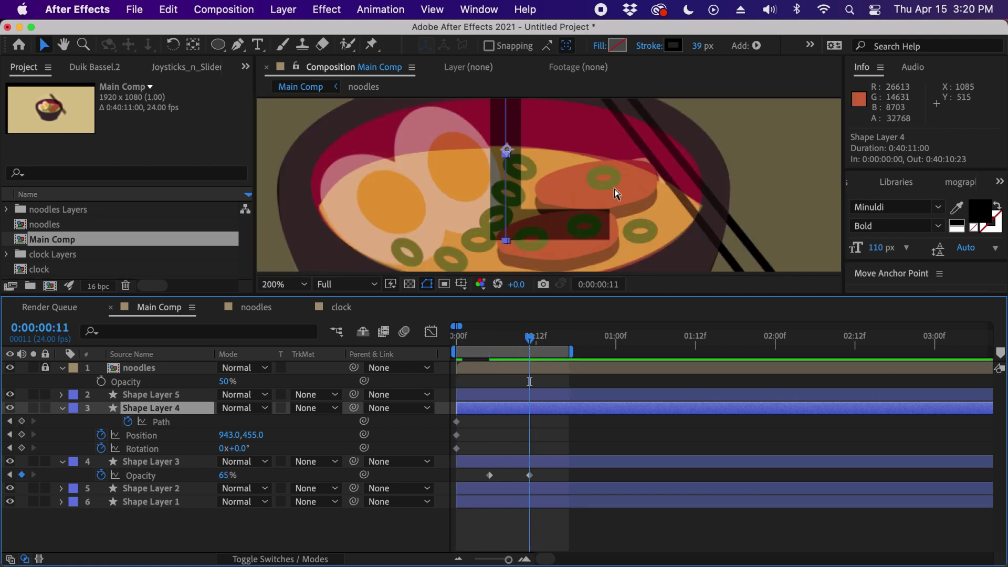
{"action": "key", "text": "comma"}
{"action": "key", "text": "space"}
{"action": "left_click_drag", "start_coordinate": [632, 151], "coordinate": [591, 182]}
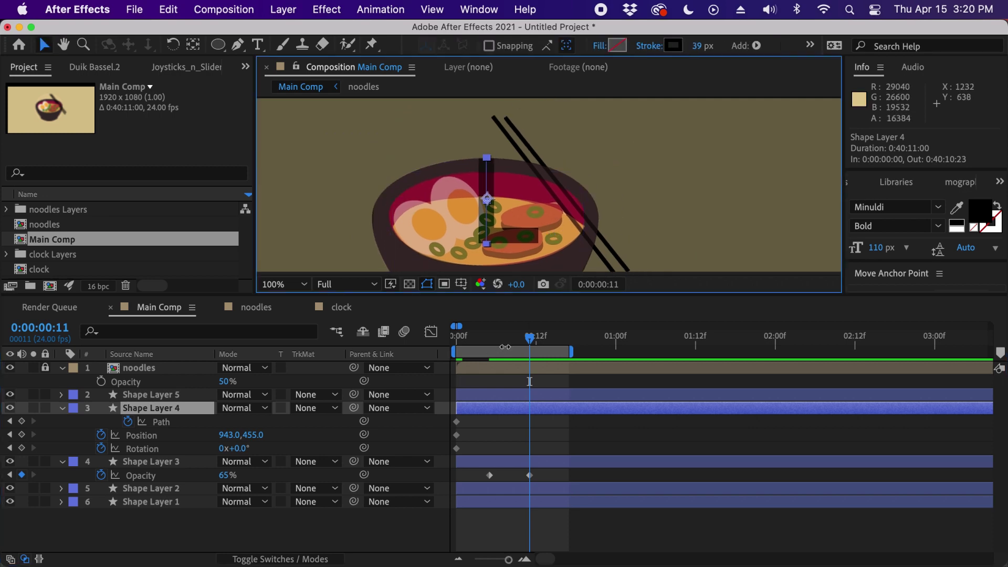
{"action": "key", "text": "Home"}
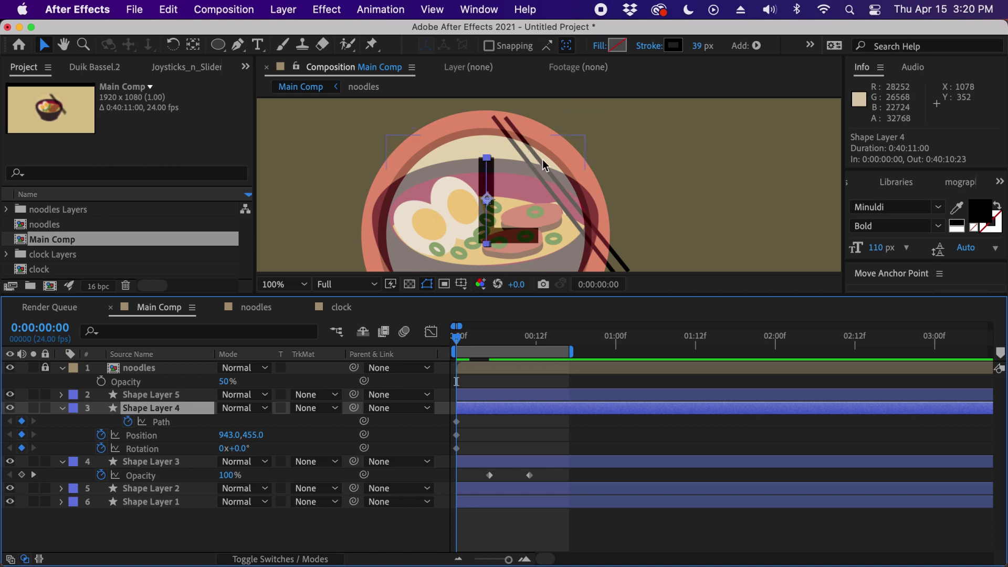
{"action": "left_click_drag", "start_coordinate": [475, 346], "coordinate": [528, 344]}
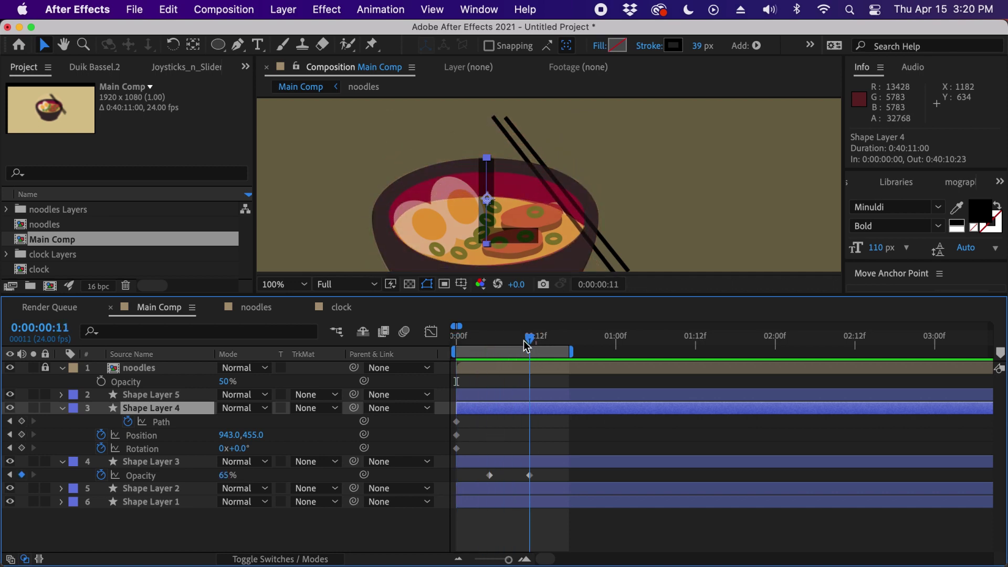
{"action": "key", "text": "w"}
{"action": "left_click_drag", "start_coordinate": [485, 173], "coordinate": [592, 227]}
{"action": "key", "text": "v"}
{"action": "key", "text": "w"}
{"action": "key", "text": "v"}
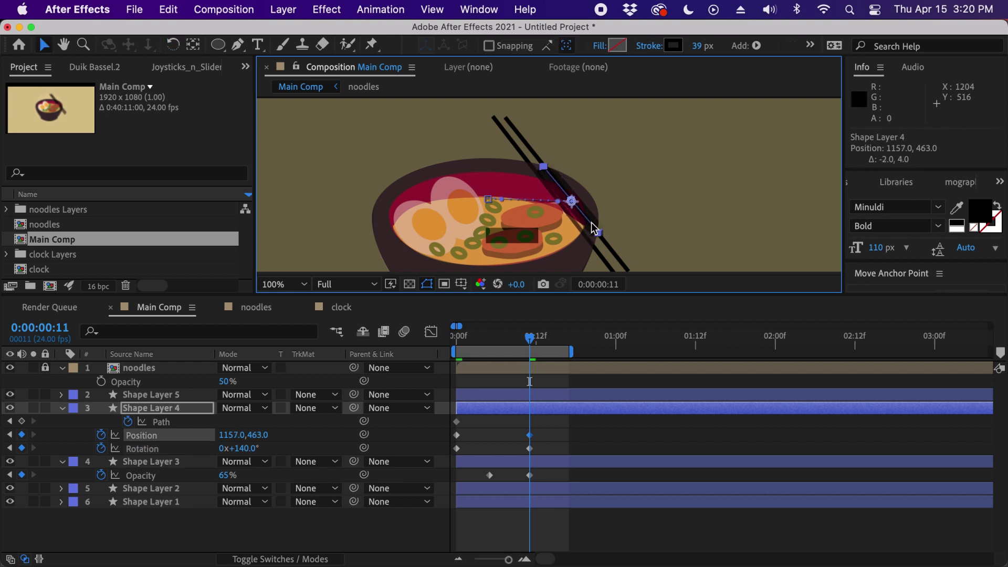
Reshape Shape Layer 4's path at 0:00:00:11, moving its end points so the line matches the full length of a reference chopstick
{"action": "mouse_move", "coordinate": [533, 341]}
{"action": "left_mouse_down"}
{"action": "mouse_move", "coordinate": [430, 338]}
{"action": "mouse_move", "coordinate": [532, 349]}
{"action": "left_mouse_up"}
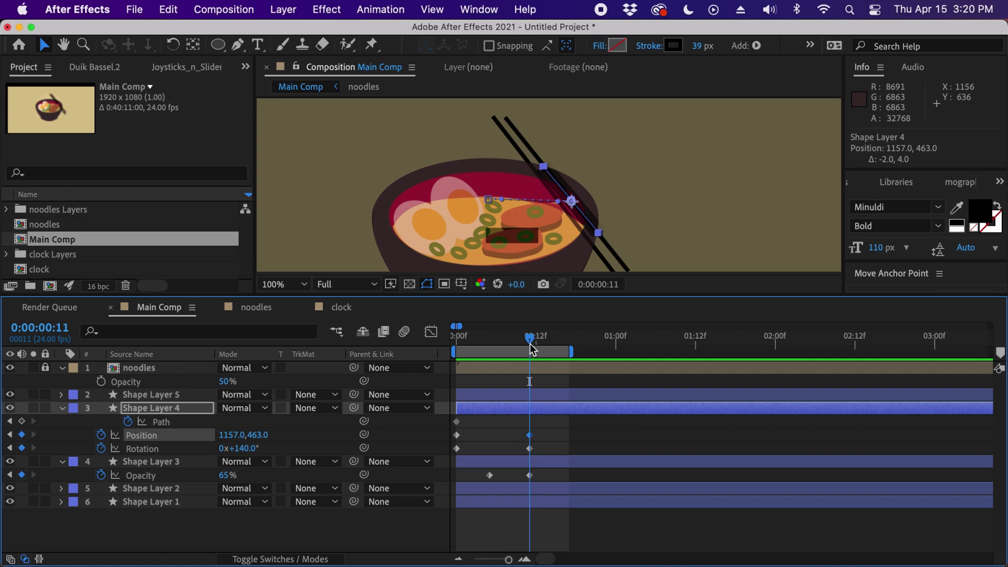
{"action": "key", "text": "period"}
{"action": "key", "text": "comma"}
{"action": "key", "text": "period"}
{"action": "left_click_drag", "start_coordinate": [567, 152], "coordinate": [522, 219]}
{"action": "key", "text": "g"}
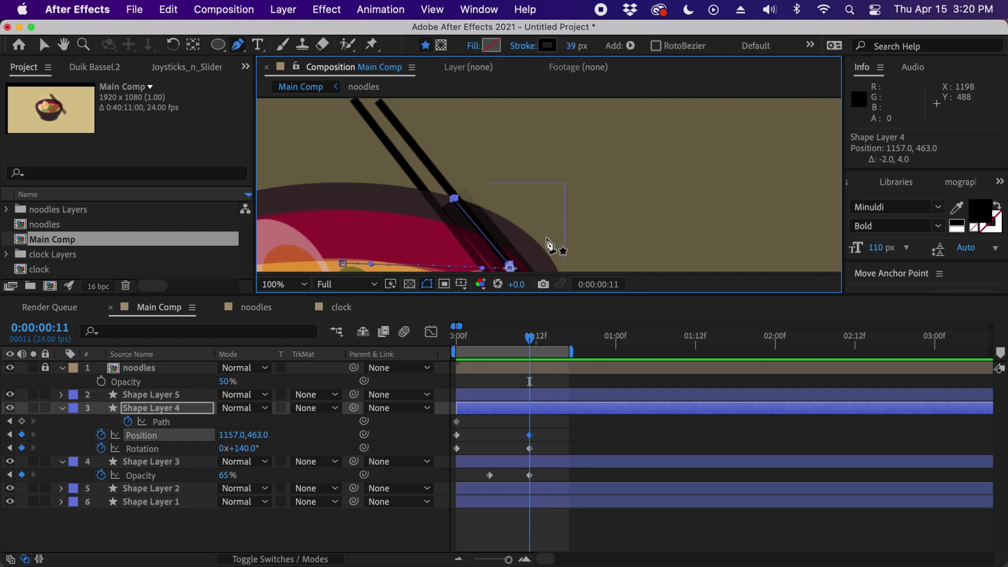
{"action": "key", "text": "comma"}
{"action": "left_click_drag", "start_coordinate": [502, 197], "coordinate": [469, 150]}
{"action": "left_click_drag", "start_coordinate": [574, 187], "coordinate": [497, 103]}
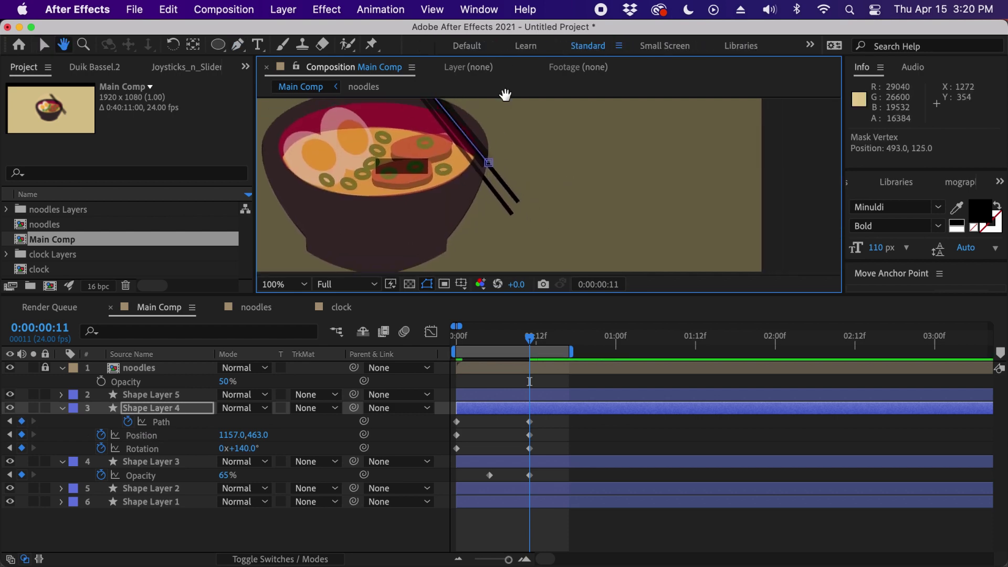
{"action": "key", "text": "v"}
{"action": "left_click_drag", "start_coordinate": [479, 175], "coordinate": [511, 216]}
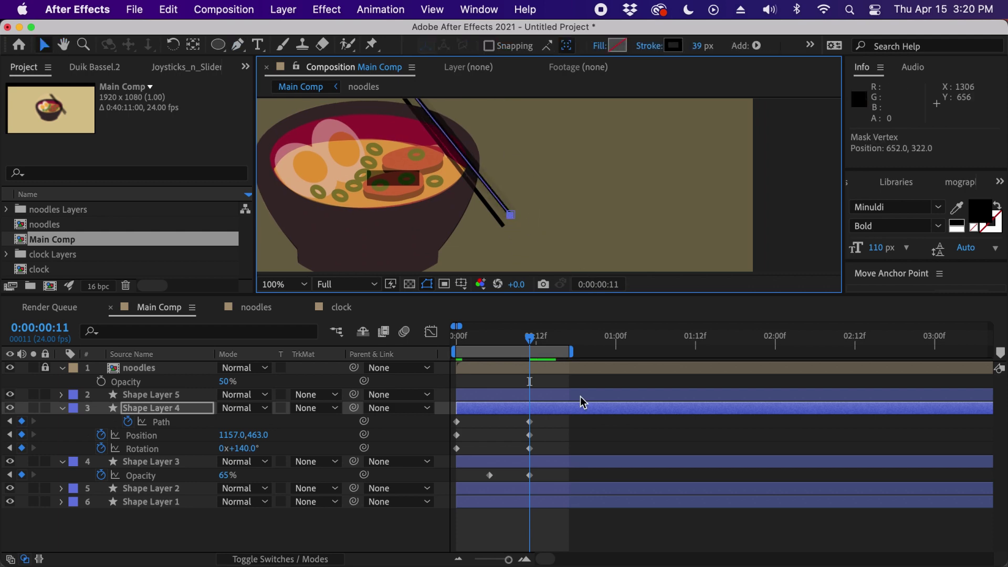
{"action": "left_click", "coordinate": [587, 419]}
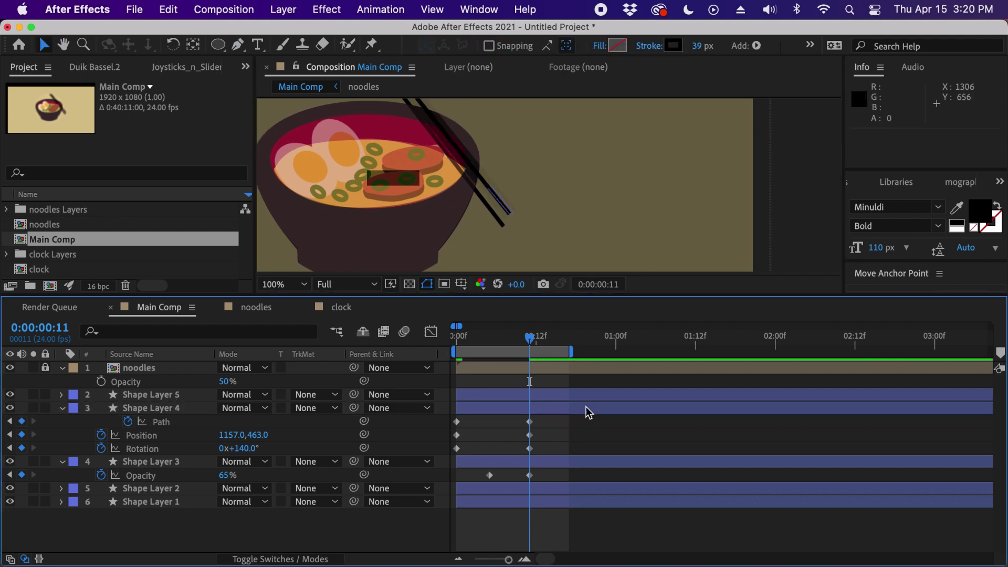
Hide the noodles reference, and collapse Shape Layer 4's properties with the current time back at 0:00:00:00
{"action": "left_click", "coordinate": [10, 367]}
{"action": "left_click_drag", "start_coordinate": [469, 154], "coordinate": [509, 258]}
{"action": "left_click_drag", "start_coordinate": [522, 340], "coordinate": [436, 331]}
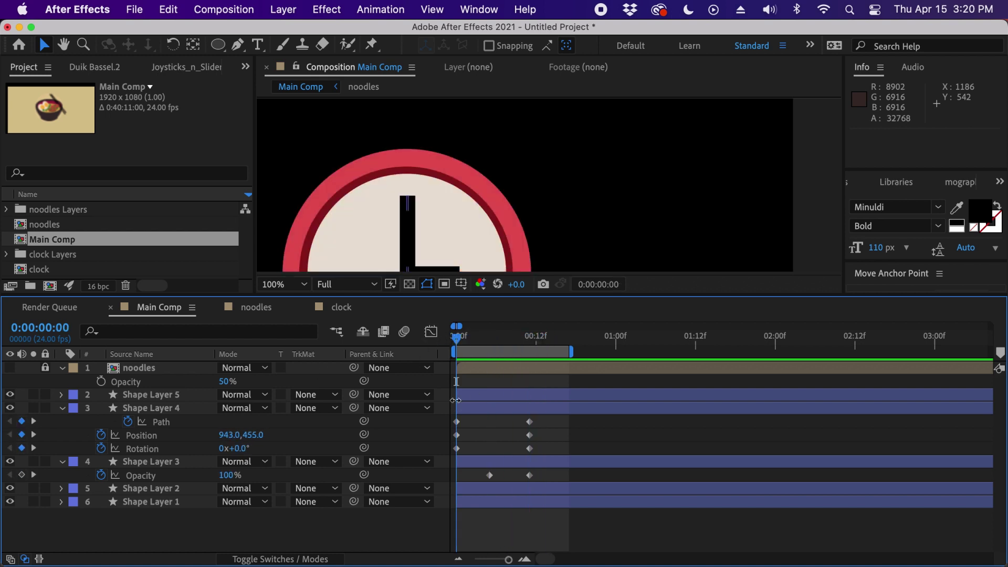
{"action": "left_click", "coordinate": [157, 408]}
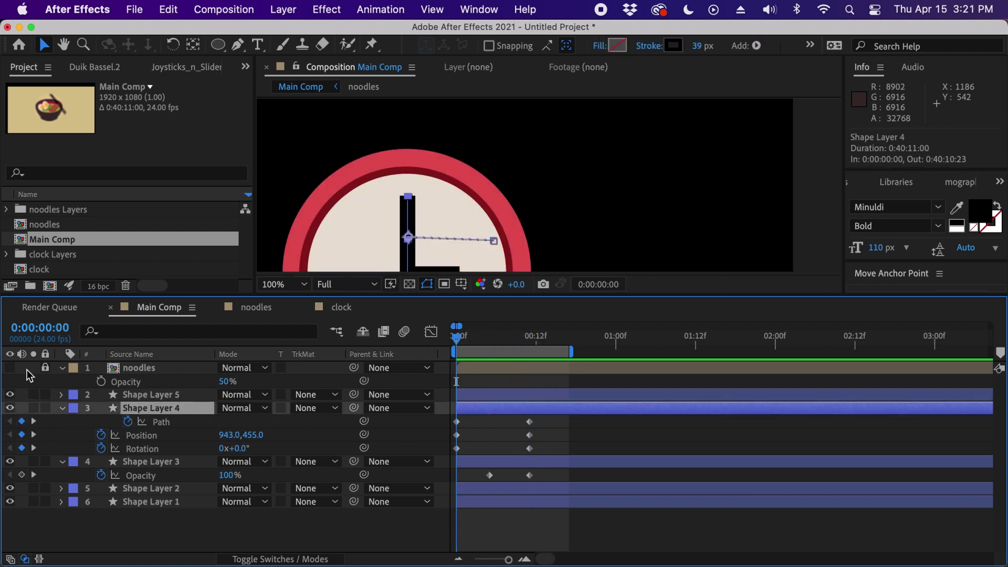
{"action": "left_click", "coordinate": [60, 409]}
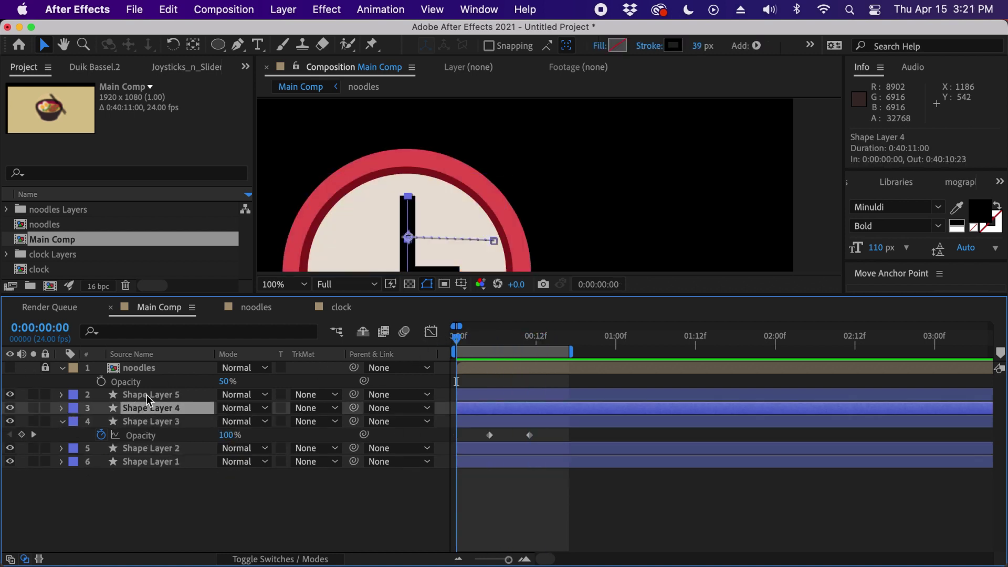
Add a stroke width keyframe to Shape Layer 4 at 0:00:00:00 and show only its keyframed properties
{"action": "left_click", "coordinate": [61, 408]}
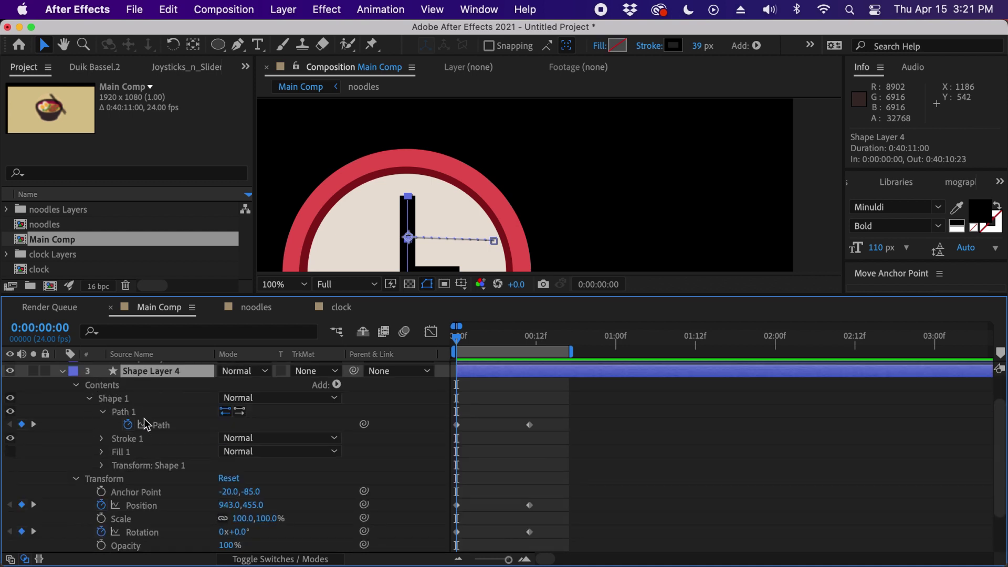
{"action": "left_click", "coordinate": [101, 439]}
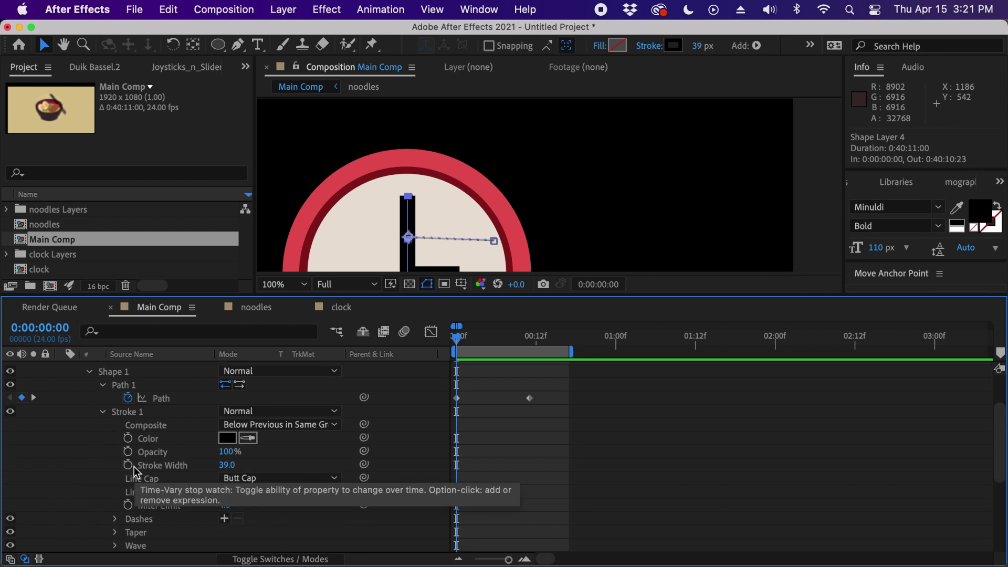
{"action": "left_click", "coordinate": [129, 466]}
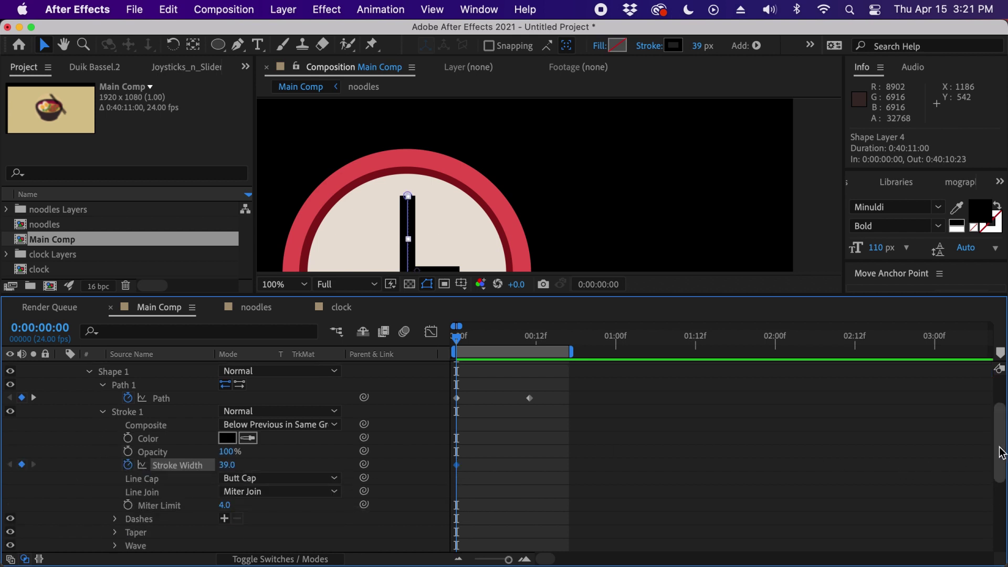
{"action": "left_click_drag", "start_coordinate": [999, 447], "coordinate": [992, 397]}
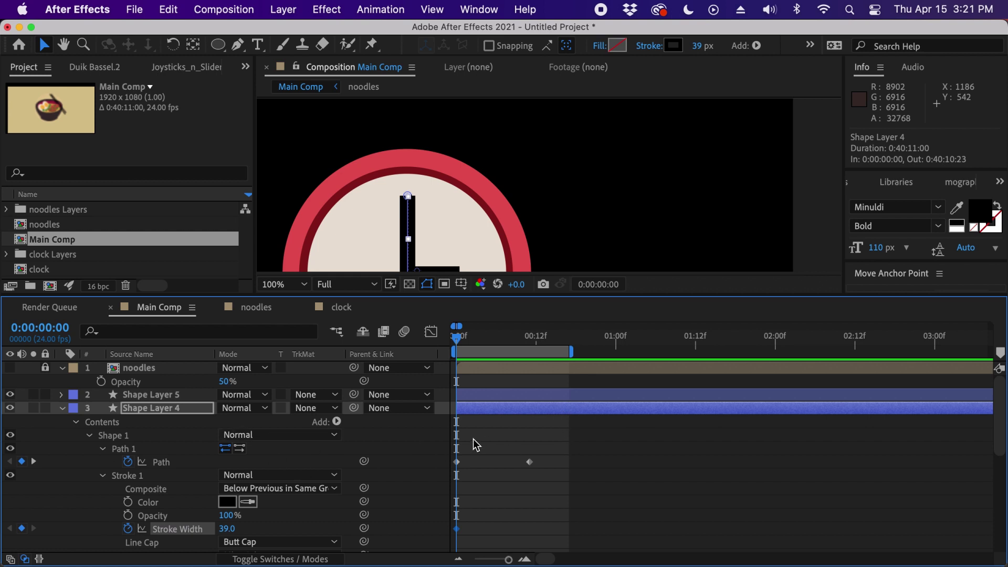
{"action": "key", "text": "u"}
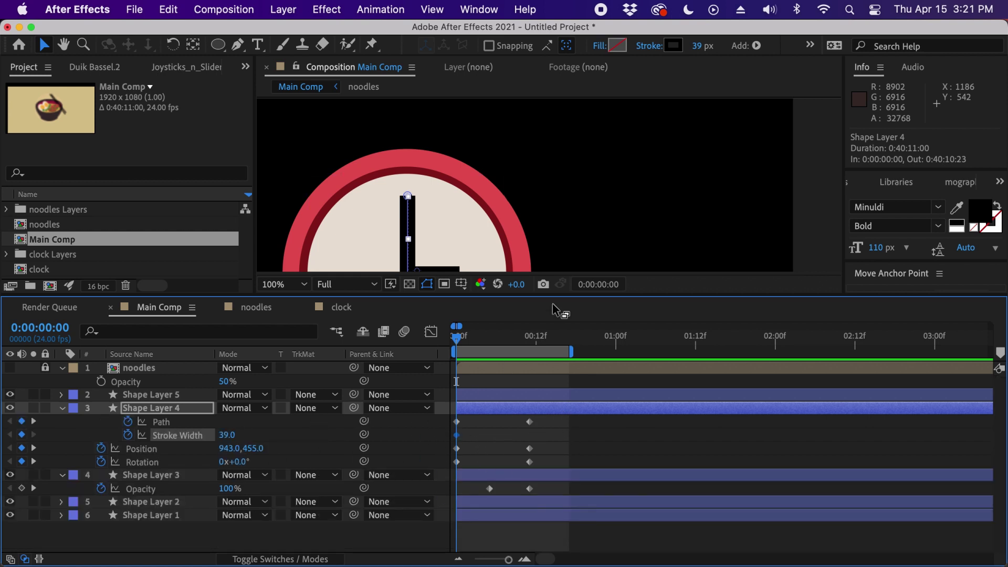
Show the noodles reference and set Shape Layer 4's stroke width to 17 at 0:00:00:11
{"action": "left_click", "coordinate": [10, 368]}
{"action": "left_click_drag", "start_coordinate": [489, 345], "coordinate": [530, 342]}
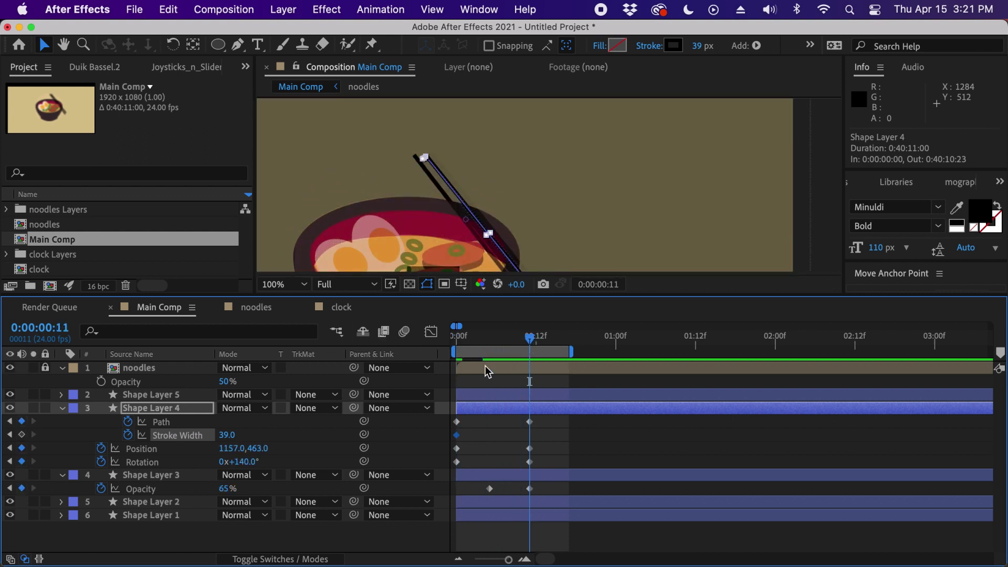
{"action": "left_click_drag", "start_coordinate": [227, 440], "coordinate": [213, 438]}
{"action": "key", "text": "period"}
{"action": "key", "text": "period"}
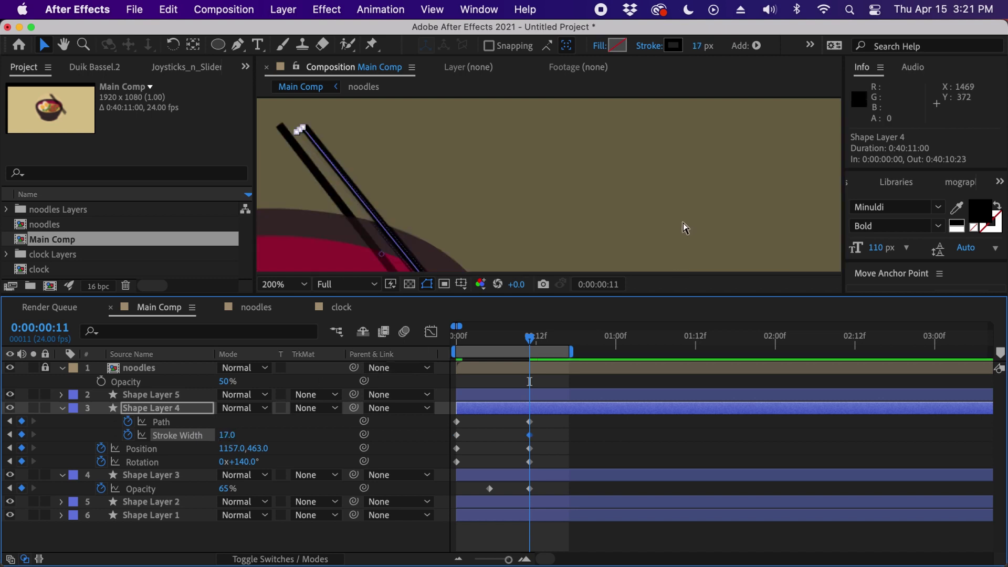
Lower the noodles reference's opacity to 25% and narrow Shape Layer 4's stroke width to 12 at 0:00:00:11
{"action": "key", "text": "space"}
{"action": "mouse_move", "coordinate": [444, 218]}
{"action": "left_mouse_down"}
{"action": "mouse_move", "coordinate": [573, 218]}
{"action": "mouse_move", "coordinate": [759, 161]}
{"action": "left_mouse_up"}
{"action": "left_click", "coordinate": [220, 383]}
{"action": "left_click_drag", "start_coordinate": [223, 386], "coordinate": [204, 382]}
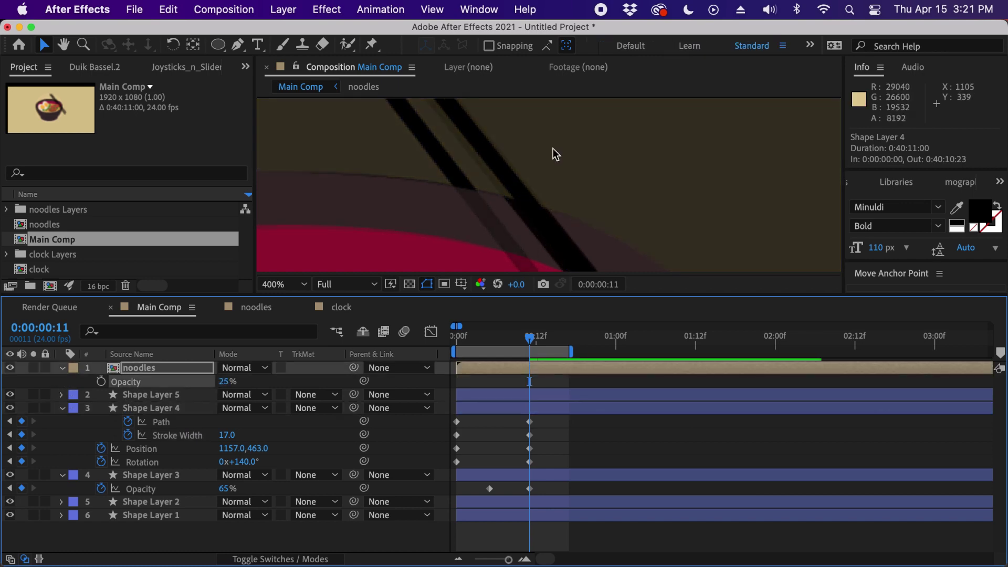
{"action": "left_click", "coordinate": [549, 408]}
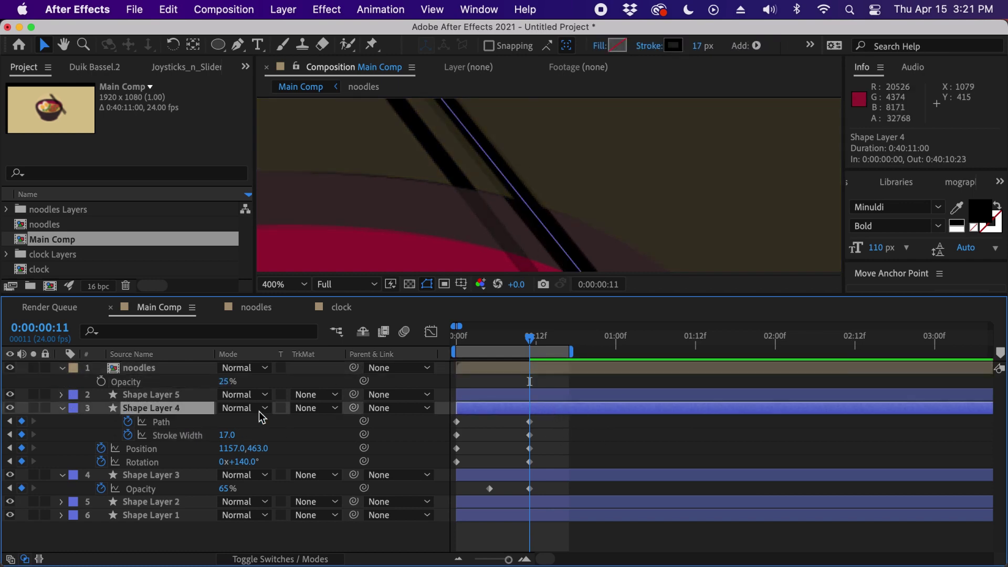
{"action": "left_click_drag", "start_coordinate": [226, 435], "coordinate": [222, 435]}
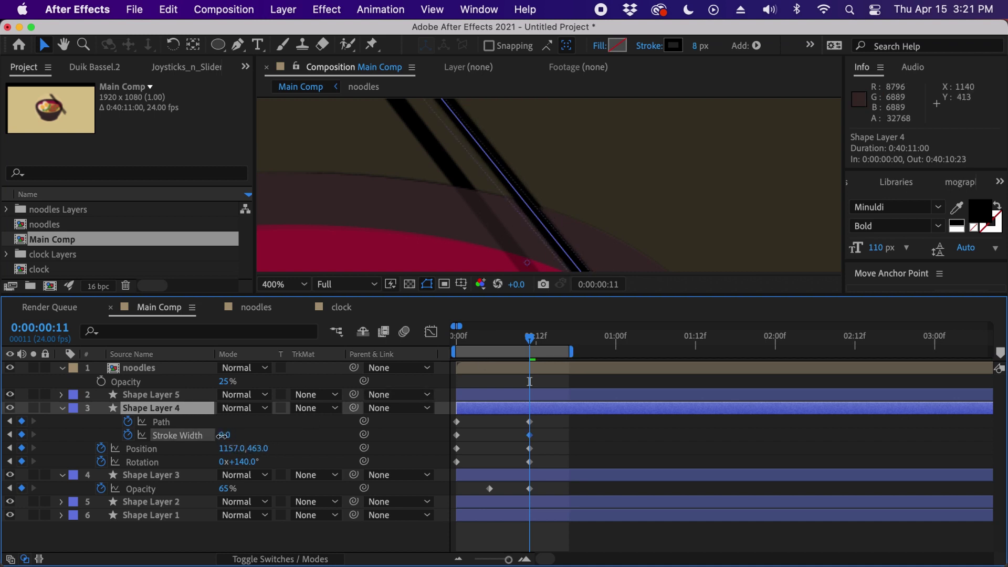
Apply Easy Ease to all of Shape Layer 4's path, stroke width, position and rotation keyframes
{"action": "left_click", "coordinate": [600, 445]}
{"action": "left_click_drag", "start_coordinate": [552, 421], "coordinate": [428, 469]}
{"action": "left_click", "coordinate": [599, 444]}
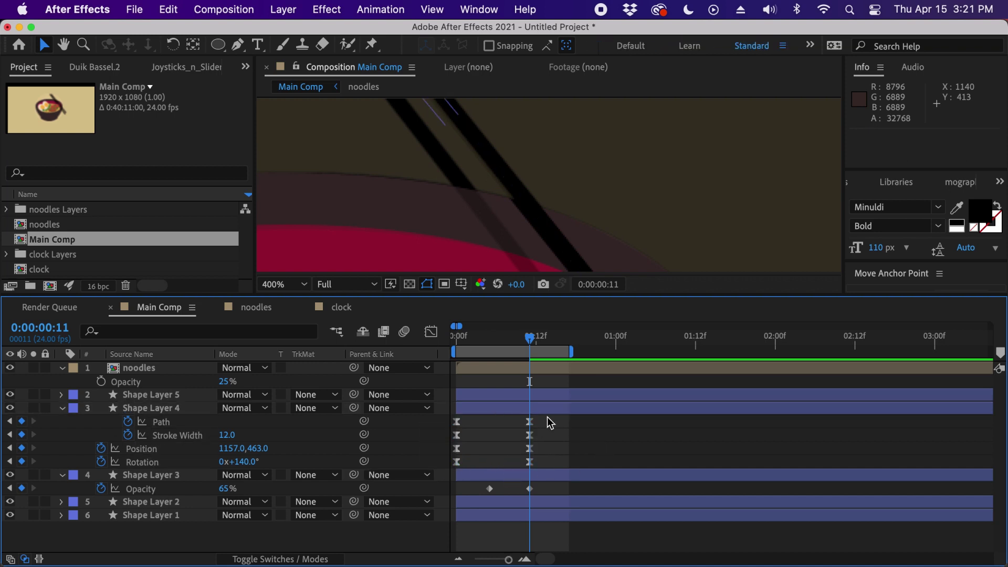
Hide the noodles reference and preview the clock-to-bowl animation from 0:00:00:00
{"action": "key", "text": "comma"}
{"action": "key", "text": "comma"}
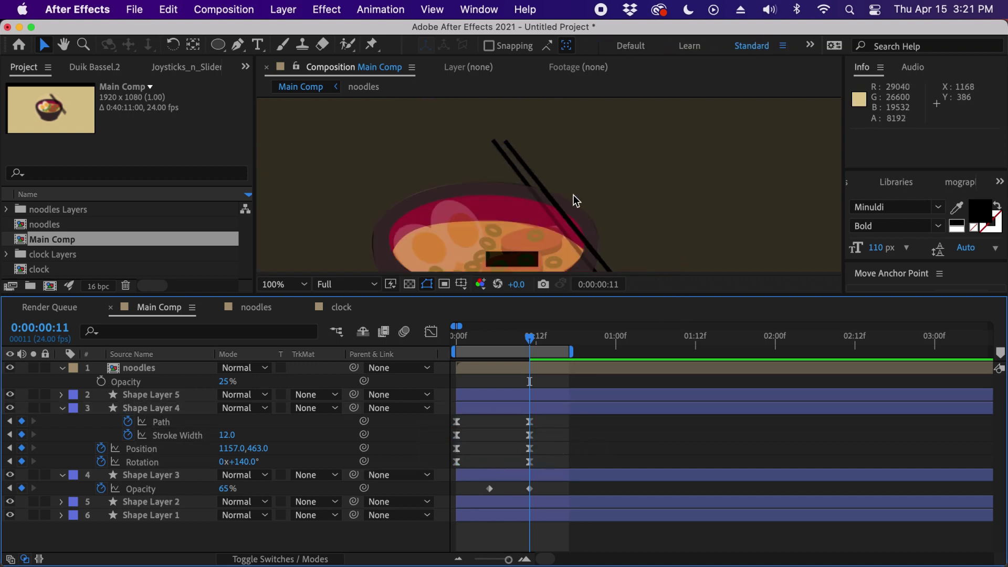
{"action": "left_click_drag", "start_coordinate": [522, 192], "coordinate": [478, 197]}
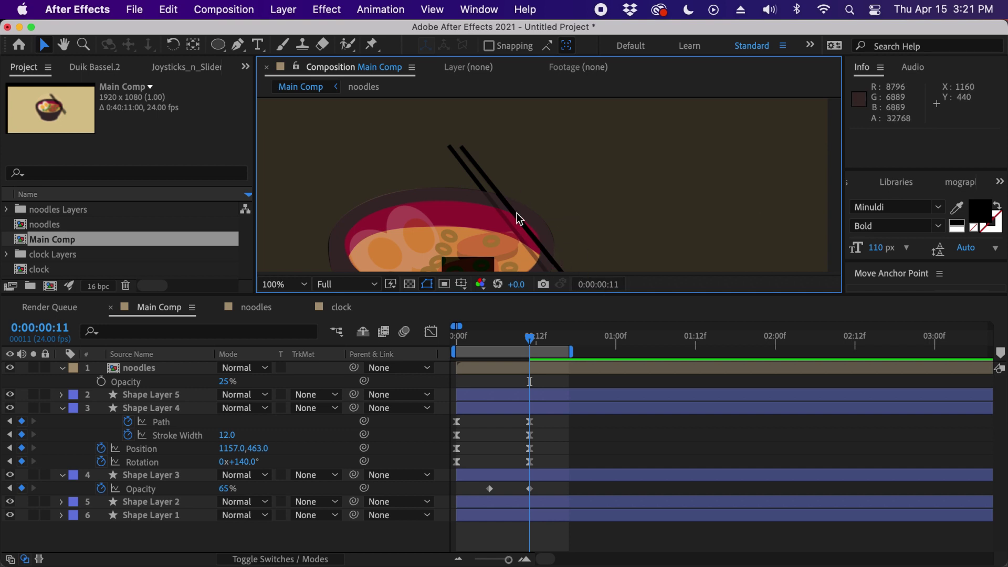
{"action": "left_click", "coordinate": [128, 369]}
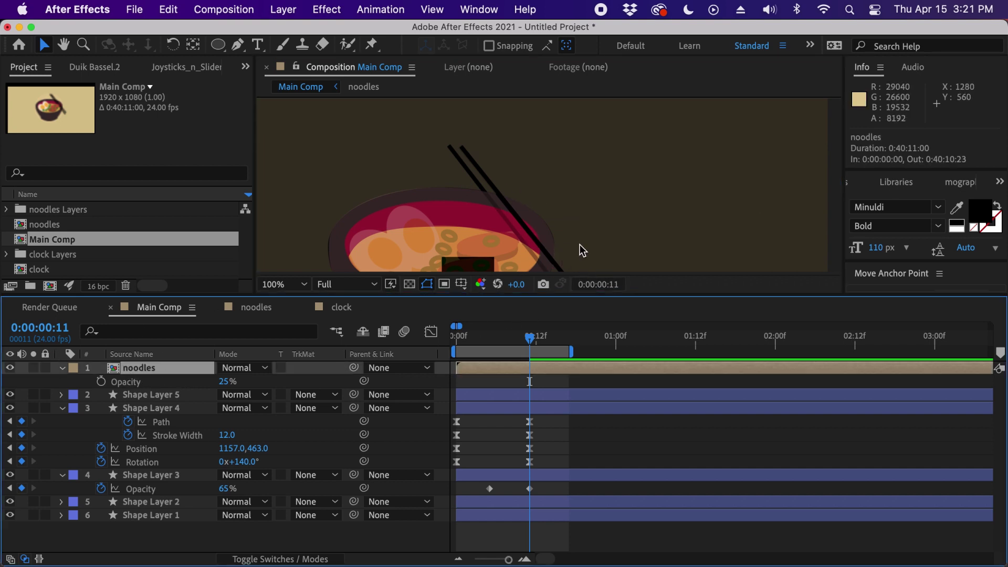
{"action": "left_click", "coordinate": [10, 367]}
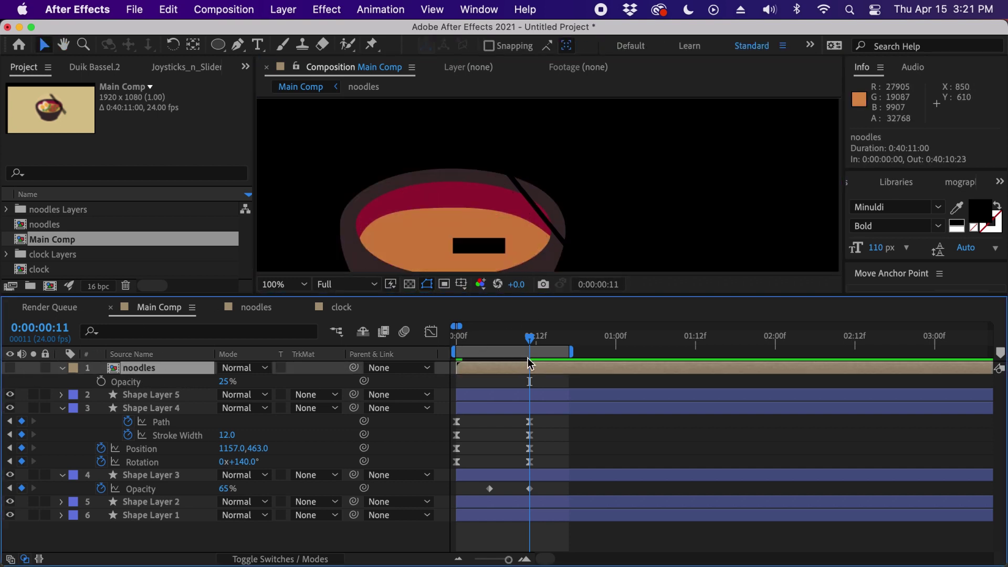
{"action": "left_click_drag", "start_coordinate": [532, 344], "coordinate": [421, 344]}
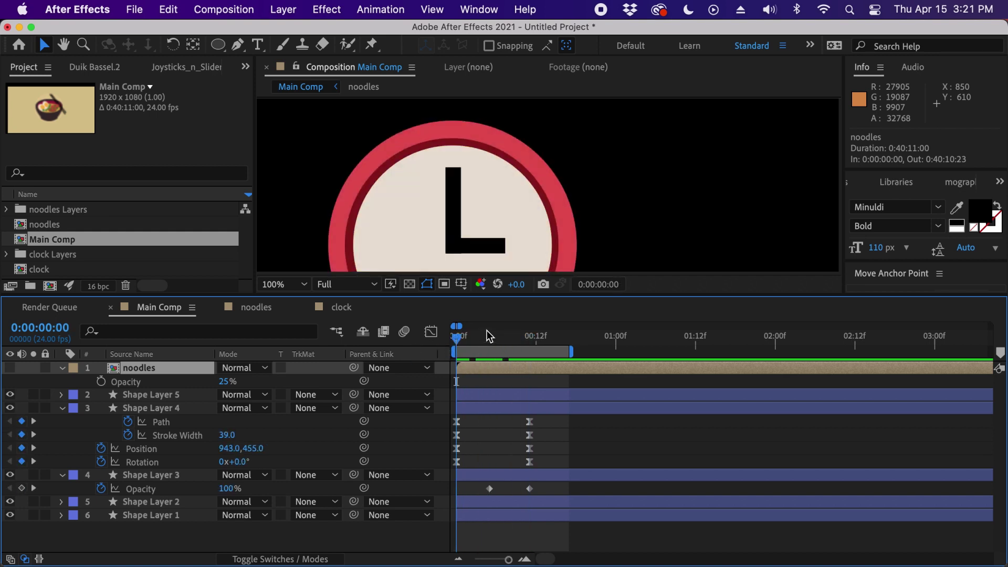
{"action": "key", "text": "comma"}
{"action": "key", "text": "space"}
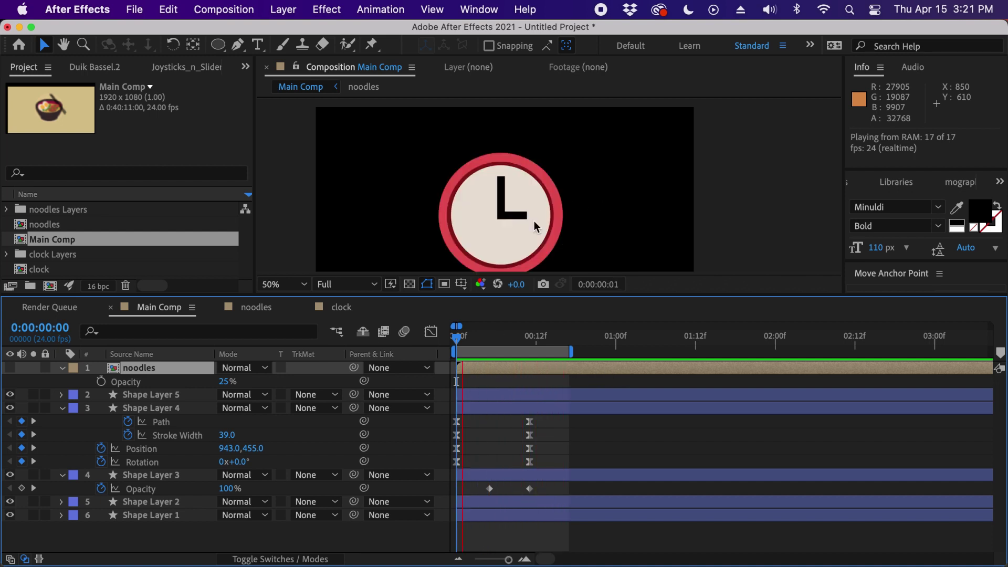
{"action": "key", "text": "space"}
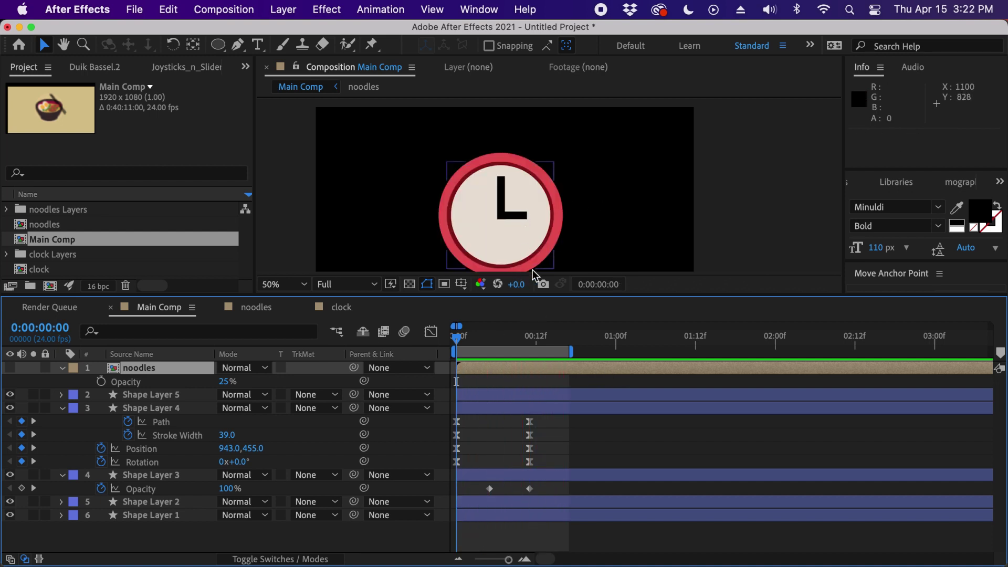
Try rotating the short clock hand, Shape Layer 5, about its existing anchor point, and undo the rotation
{"action": "left_click", "coordinate": [523, 217]}
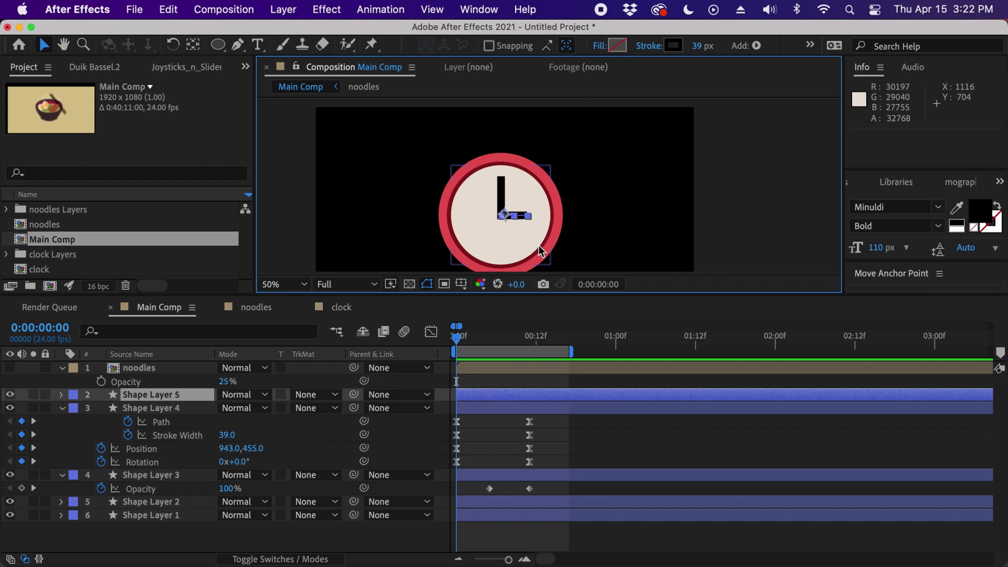
{"action": "scroll", "coordinate": [540, 254], "scroll_direction": "up", "scroll_amount": 4}
{"action": "left_click_drag", "start_coordinate": [528, 247], "coordinate": [638, 91]}
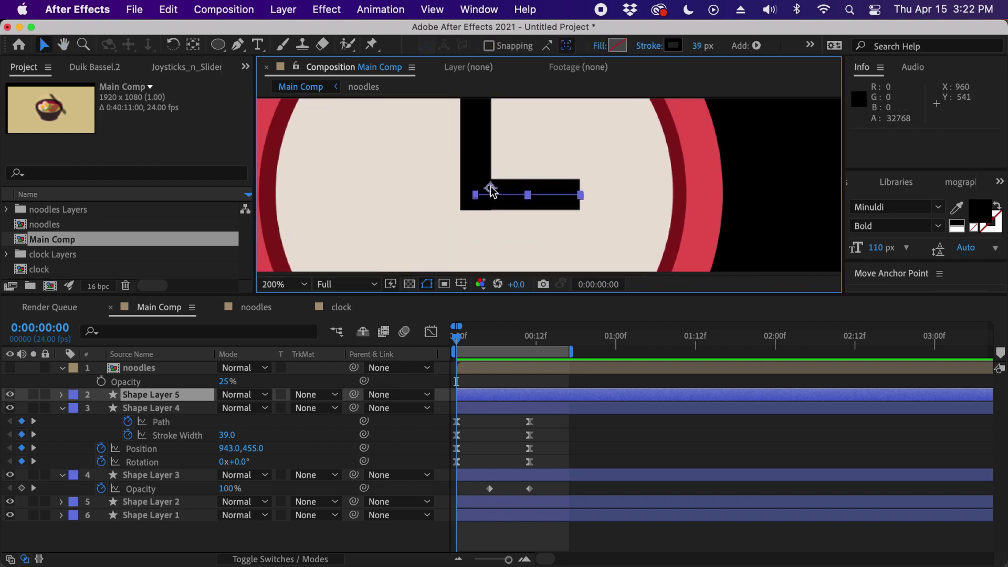
{"action": "key", "text": "w"}
{"action": "left_click_drag", "start_coordinate": [580, 199], "coordinate": [512, 214]}
{"action": "key", "text": "super+z"}
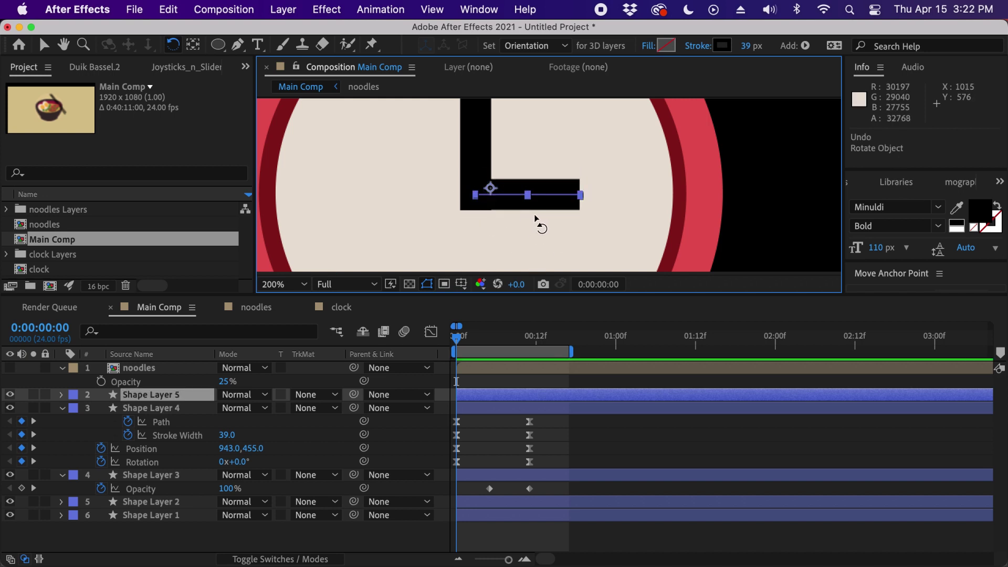
Centre Shape Layer 5's anchor point on the short hand and add position and rotation keyframes at 0:00:00:00
{"action": "key", "text": "y"}
{"action": "left_click_drag", "start_coordinate": [496, 193], "coordinate": [525, 197]}
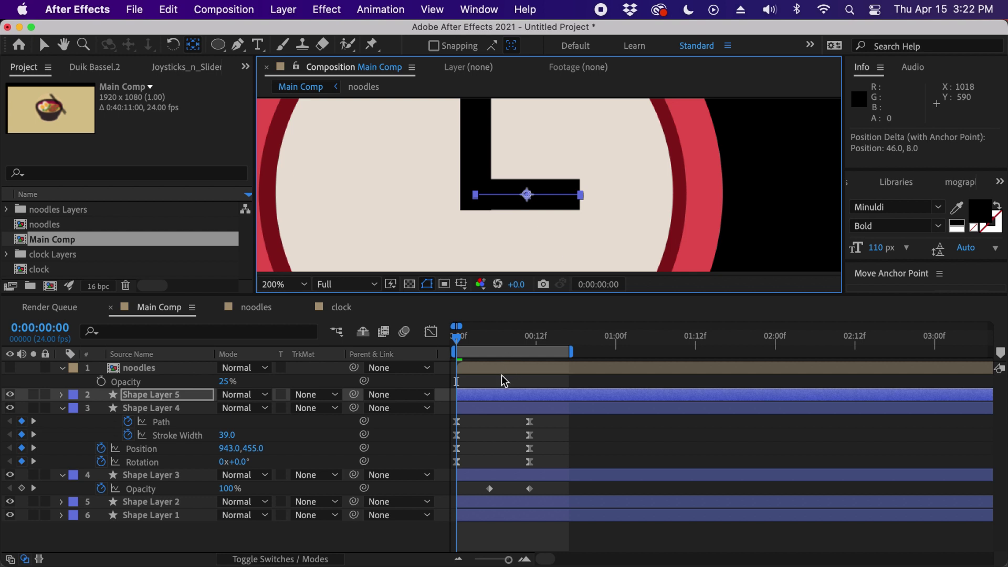
{"action": "left_click", "coordinate": [513, 391]}
{"action": "key", "text": "p"}
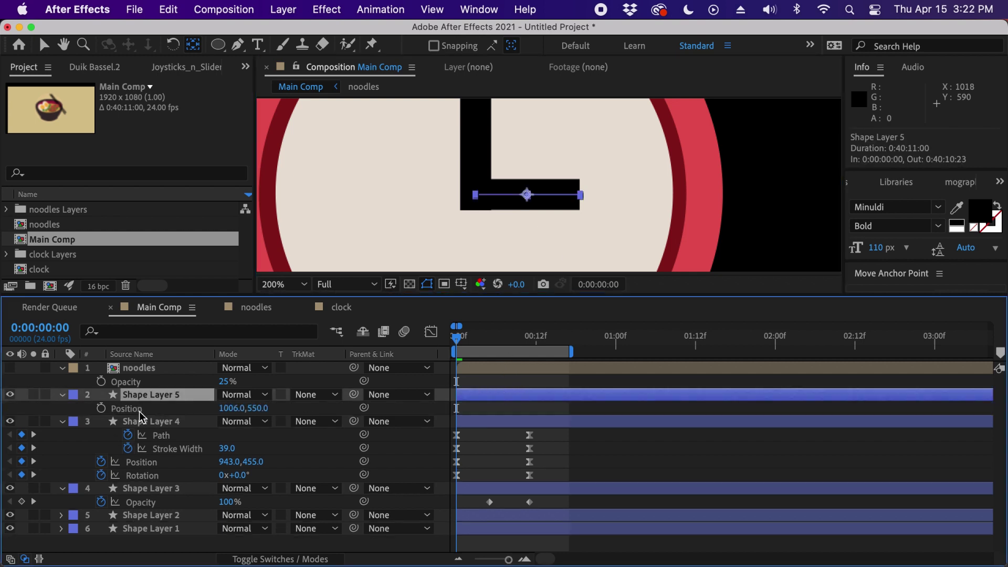
{"action": "key", "text": "r"}
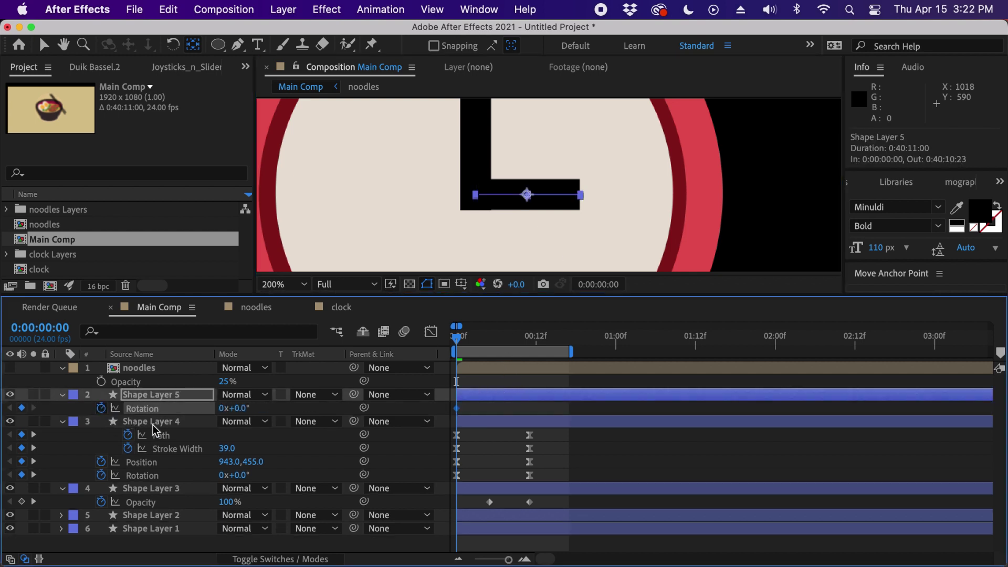
Add path and stroke width keyframes to Shape Layer 5 at 0:00:00:00 and collapse its full property list
{"action": "key", "text": "u"}
{"action": "key", "text": "u"}
{"action": "key", "text": "u"}
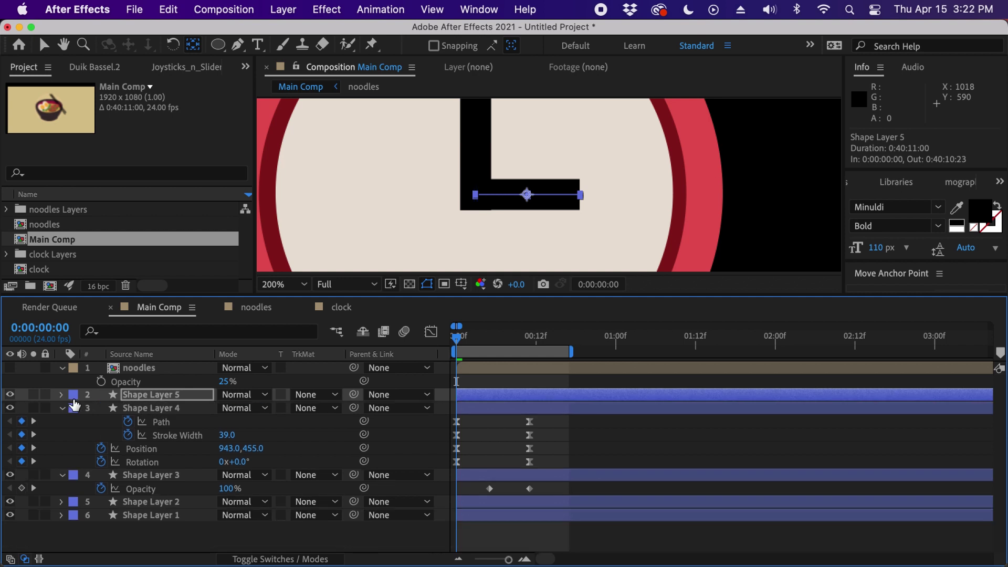
{"action": "left_click", "coordinate": [127, 448]}
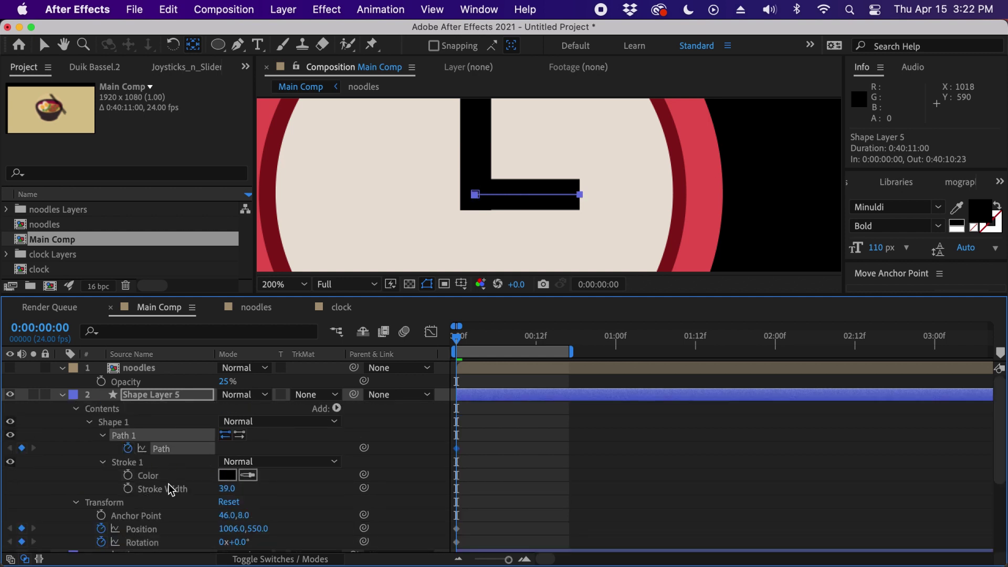
{"action": "left_click", "coordinate": [127, 488]}
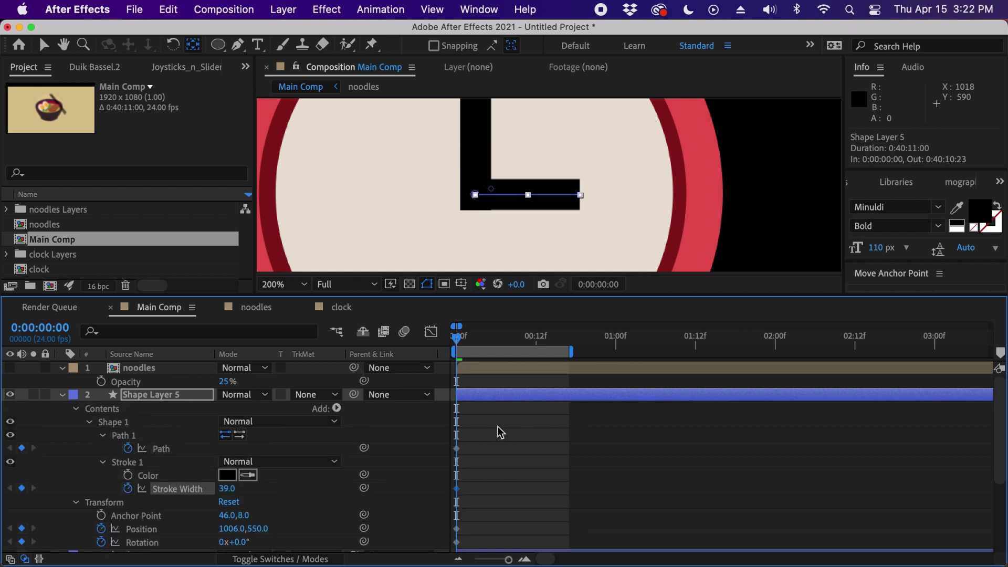
{"action": "key", "text": "super+a"}
{"action": "key", "text": "u"}
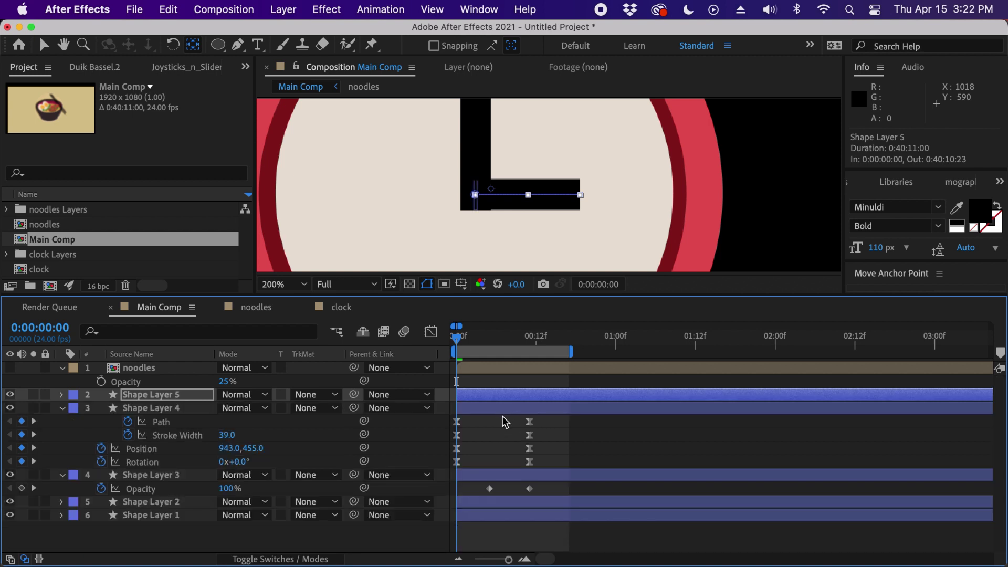
{"action": "left_click", "coordinate": [502, 415]}
At 0:00:00:11, rotate Shape Layer 5 to about 242.7° so the short hand leans like a chopstick
{"action": "left_click_drag", "start_coordinate": [500, 339], "coordinate": [532, 344]}
{"action": "left_click", "coordinate": [536, 393]}
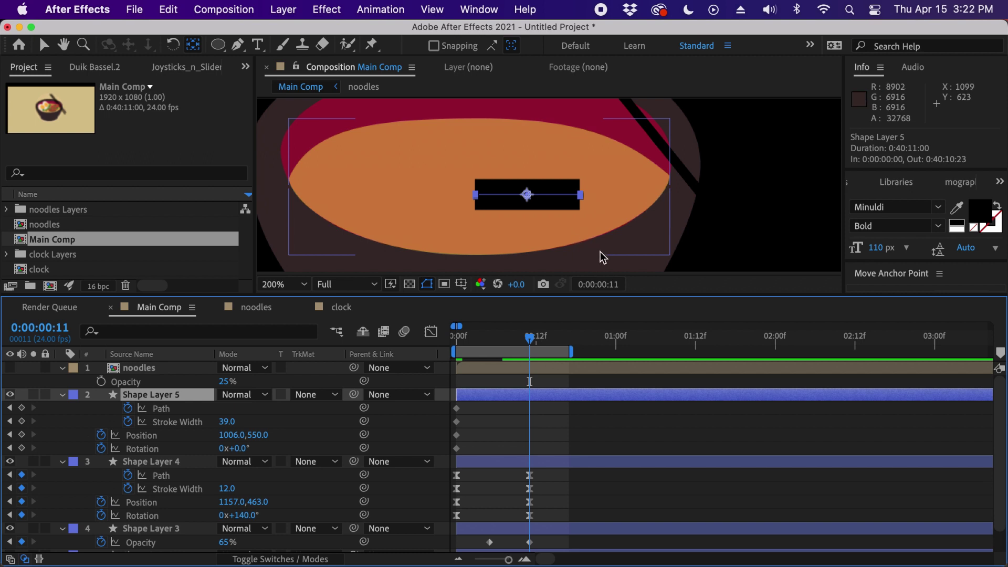
{"action": "key", "text": "comma"}
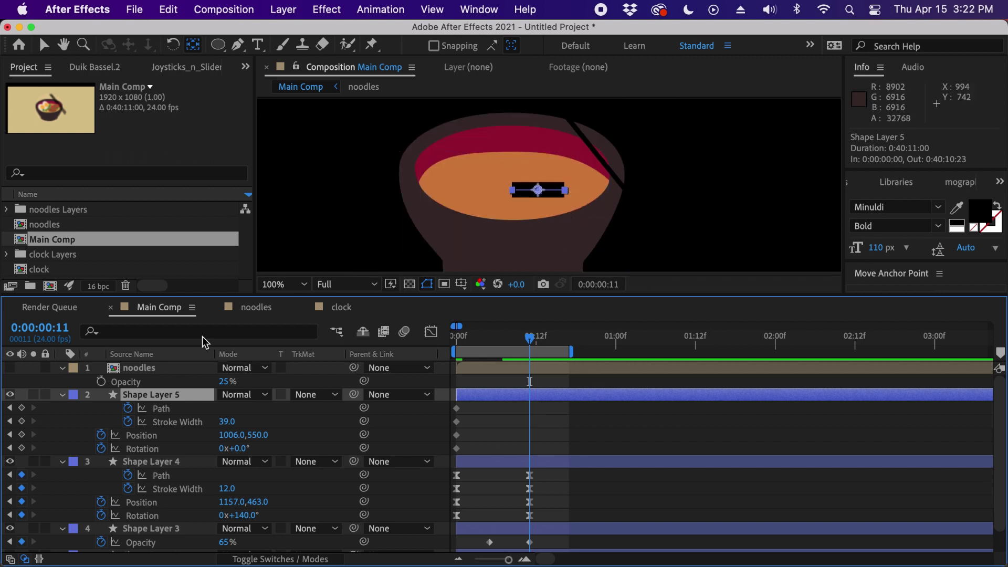
{"action": "key", "text": "w"}
{"action": "left_click_drag", "start_coordinate": [558, 189], "coordinate": [531, 172]}
{"action": "key", "text": "v"}
{"action": "left_click", "coordinate": [543, 206]}
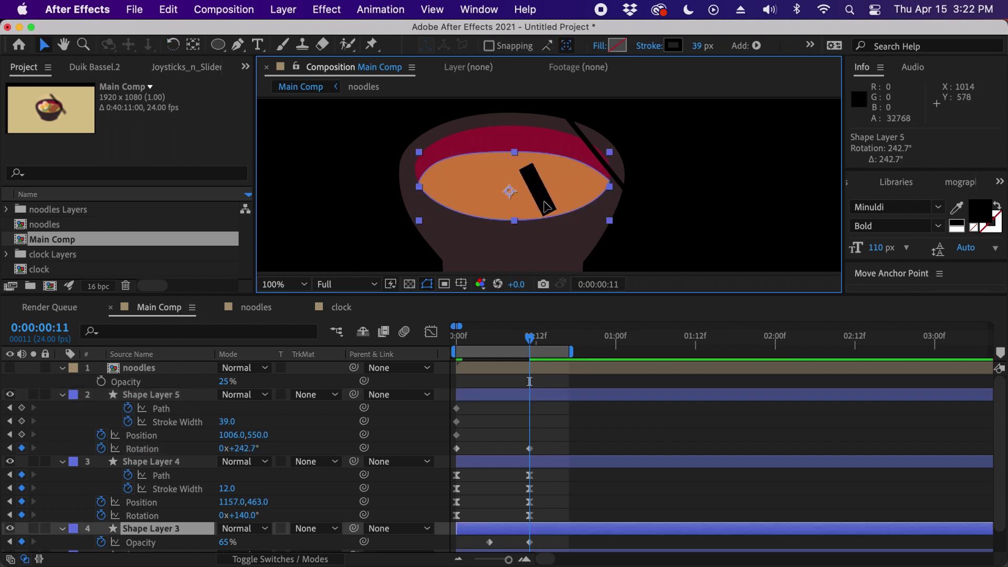
With the noodles reference shown, move Shape Layer 5 to 1142, 488 and rotate it to 229.7° to match the second chopstick
{"action": "left_click", "coordinate": [549, 395]}
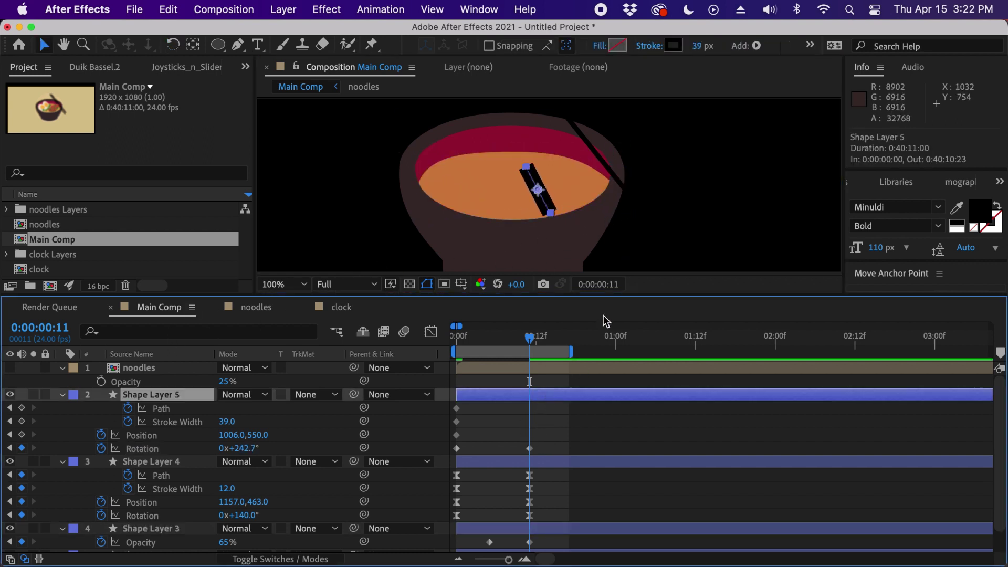
{"action": "left_click_drag", "start_coordinate": [543, 203], "coordinate": [591, 185]}
{"action": "left_click", "coordinate": [10, 368]}
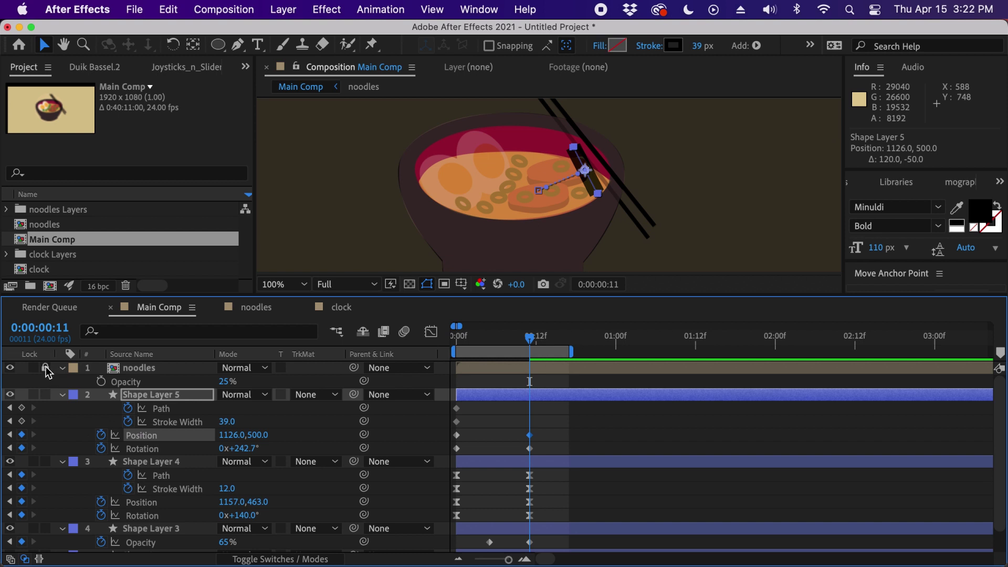
{"action": "left_click_drag", "start_coordinate": [688, 153], "coordinate": [649, 206]}
{"action": "left_click_drag", "start_coordinate": [556, 238], "coordinate": [567, 239]}
{"action": "key", "text": "w"}
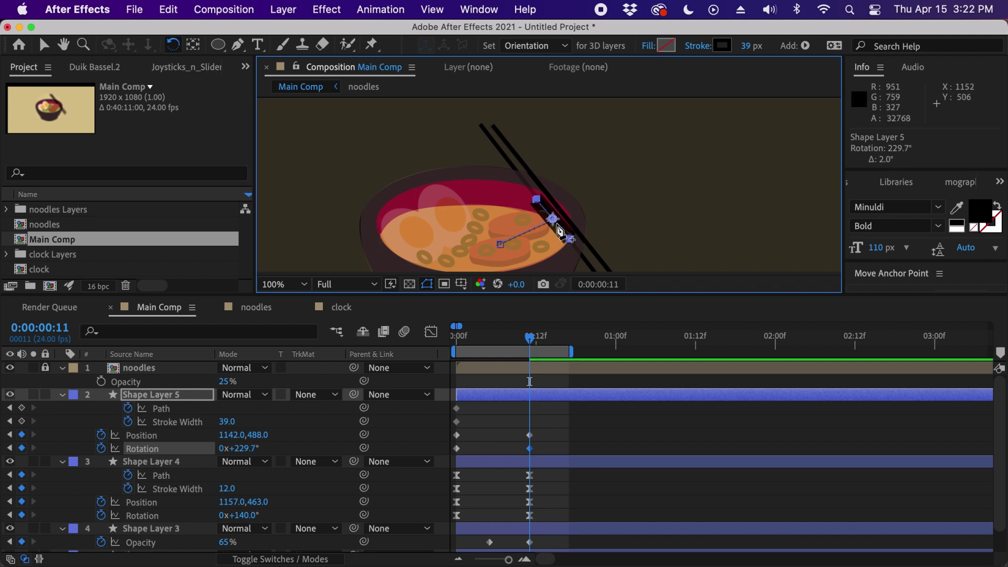
Stretch Shape Layer 5's path ends to the second reference chopstick's full length and reduce its stroke width to 7 at 0:00:00:11
{"action": "key", "text": "g"}
{"action": "left_click_drag", "start_coordinate": [536, 200], "coordinate": [482, 129]}
{"action": "key", "text": "h"}
{"action": "left_click_drag", "start_coordinate": [629, 210], "coordinate": [536, 119]}
{"action": "key", "text": "v"}
{"action": "left_click_drag", "start_coordinate": [479, 145], "coordinate": [528, 210]}
{"action": "left_click_drag", "start_coordinate": [225, 423], "coordinate": [220, 423]}
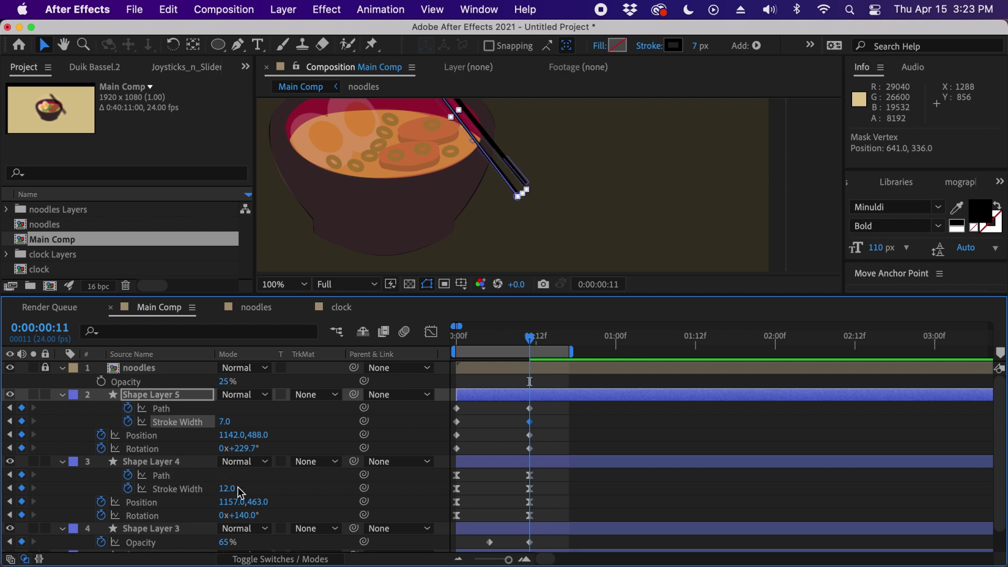
Set Shape Layer 5's stroke width to 12 at 0:00:00:11 and apply Easy Ease to all its keyframes
{"action": "left_click", "coordinate": [223, 421]}
{"action": "left_click", "coordinate": [590, 410]}
{"action": "left_click_drag", "start_coordinate": [548, 413], "coordinate": [412, 468]}
{"action": "key", "text": "F9"}
{"action": "left_click", "coordinate": [580, 426]}
Hide the noodles reference layer and preview the clock-to-bowl morph from the start
{"action": "left_click", "coordinate": [9, 367]}
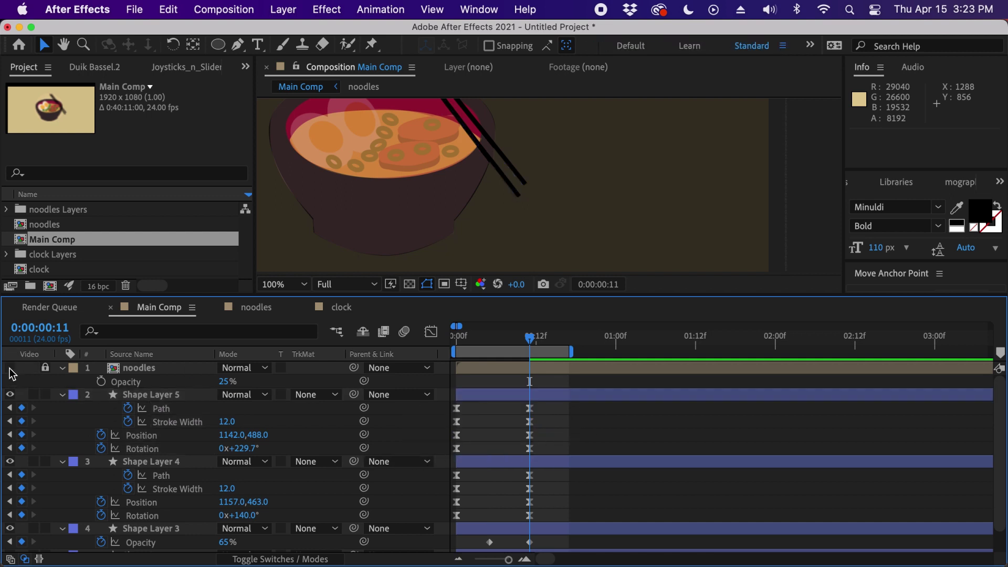
{"action": "key", "text": "comma"}
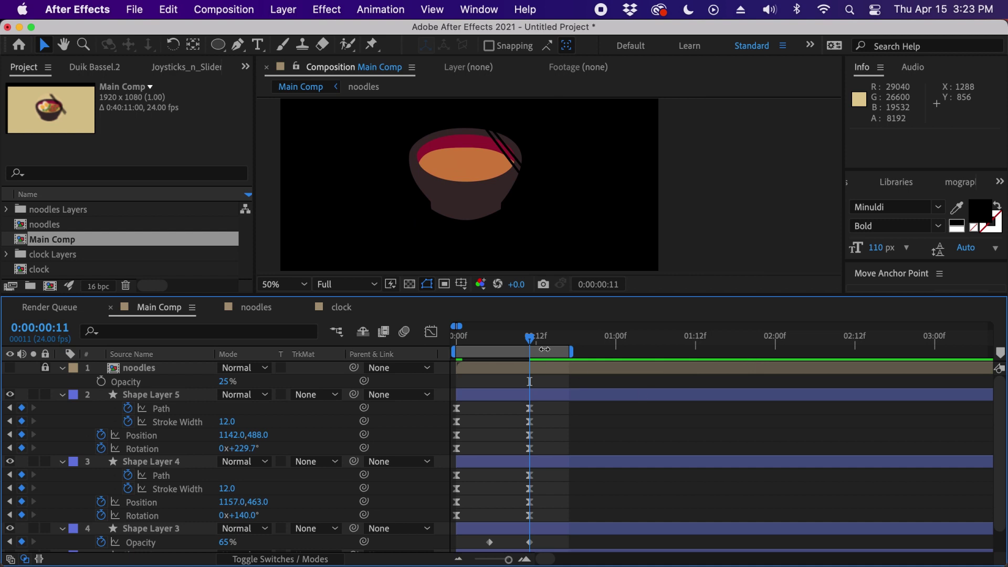
{"action": "key", "text": "Home"}
{"action": "key", "text": "space"}
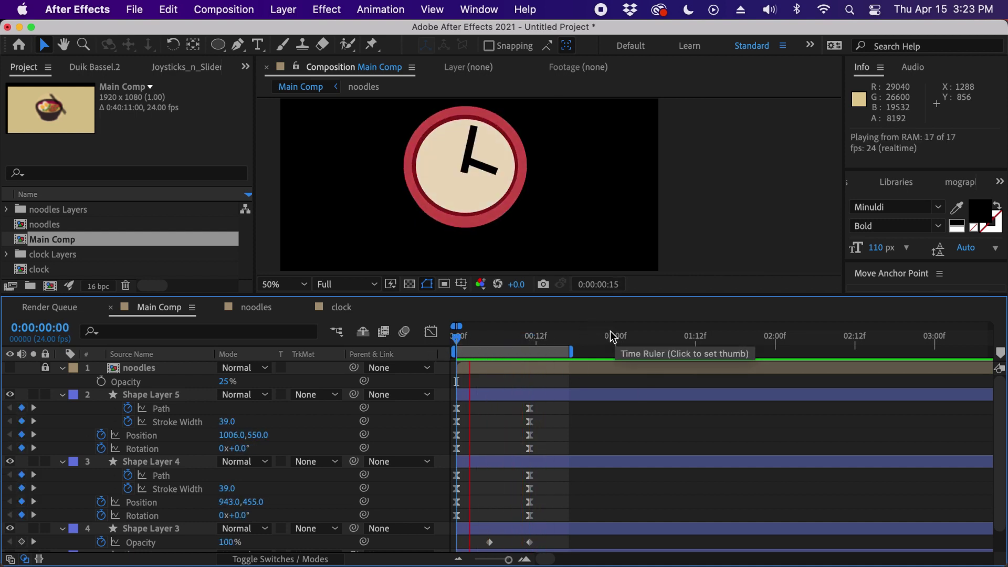
{"action": "key", "text": "space"}
{"action": "key", "text": "Home"}
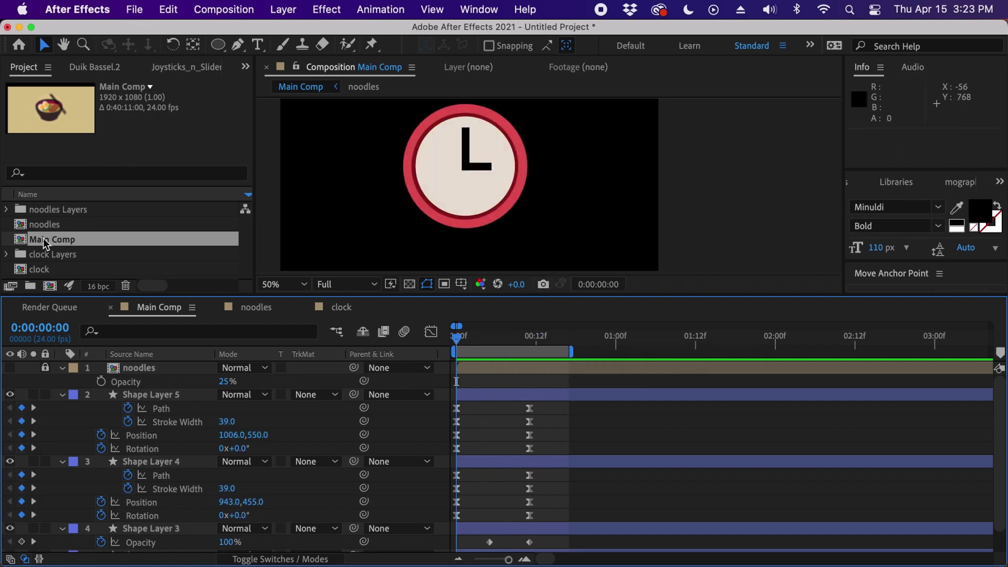
Copy the pink background, Layer 6, from the clock composition
{"action": "left_click", "coordinate": [63, 270]}
{"action": "double_click", "coordinate": [52, 270]}
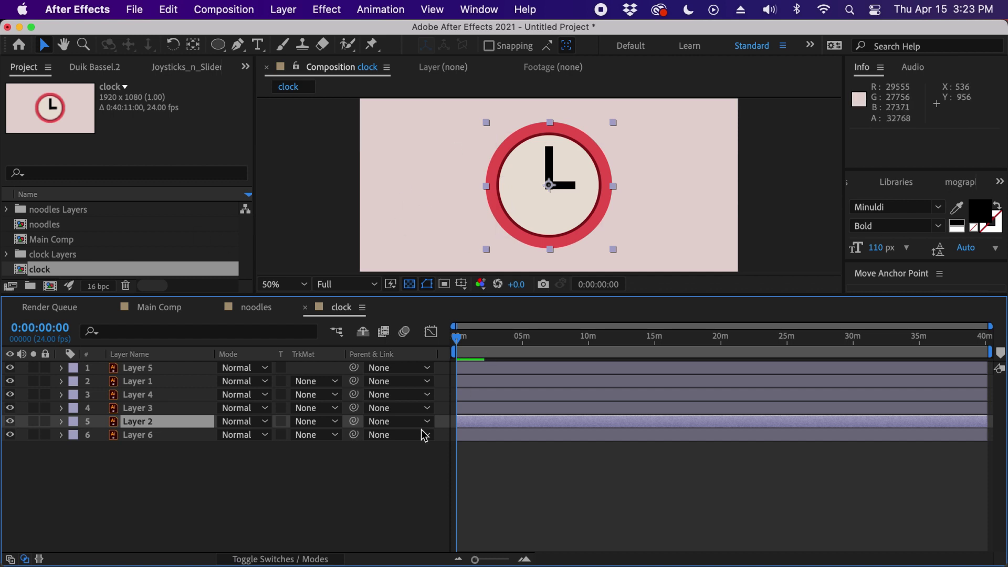
{"action": "left_click", "coordinate": [474, 434]}
{"action": "key", "text": "super+c"}
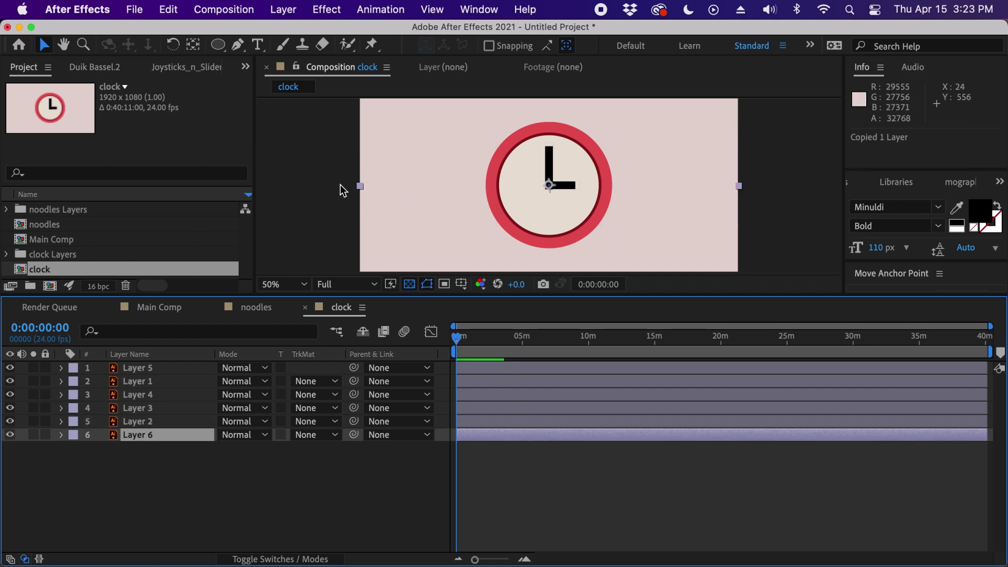
Paste the clock background into Main Comp and place it beneath all the shape layers
{"action": "double_click", "coordinate": [55, 240]}
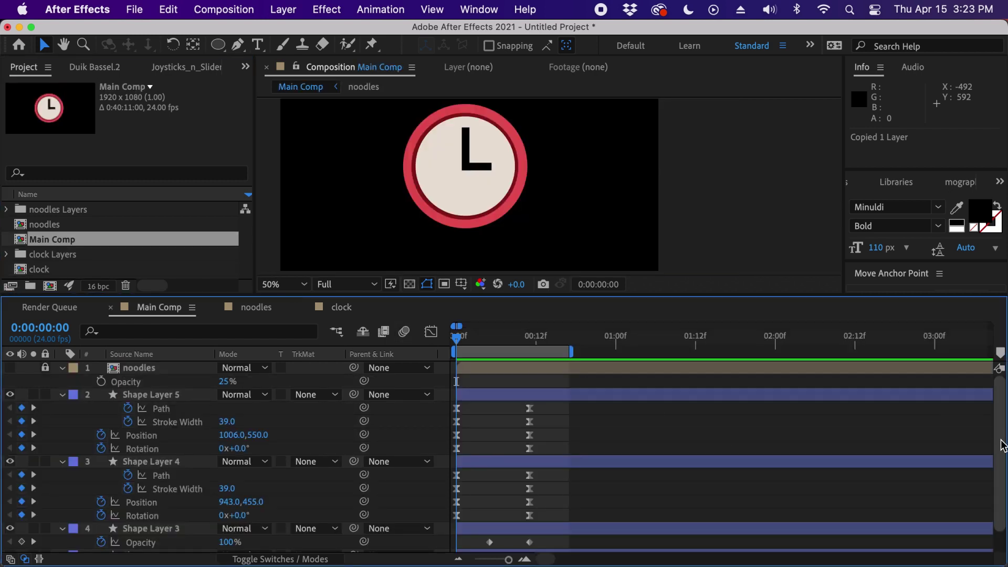
{"action": "scroll", "coordinate": [1001, 439], "scroll_direction": "down", "scroll_amount": 2}
{"action": "left_click", "coordinate": [169, 546]}
{"action": "key", "text": "super+v"}
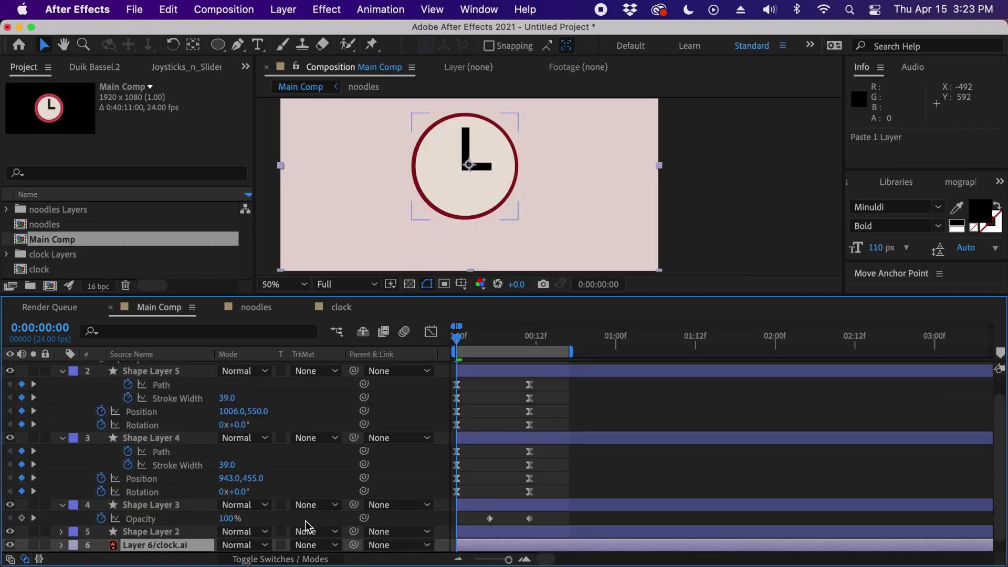
{"action": "scroll", "coordinate": [993, 495], "scroll_direction": "down", "scroll_amount": 1}
{"action": "left_click_drag", "start_coordinate": [158, 533], "coordinate": [157, 547]}
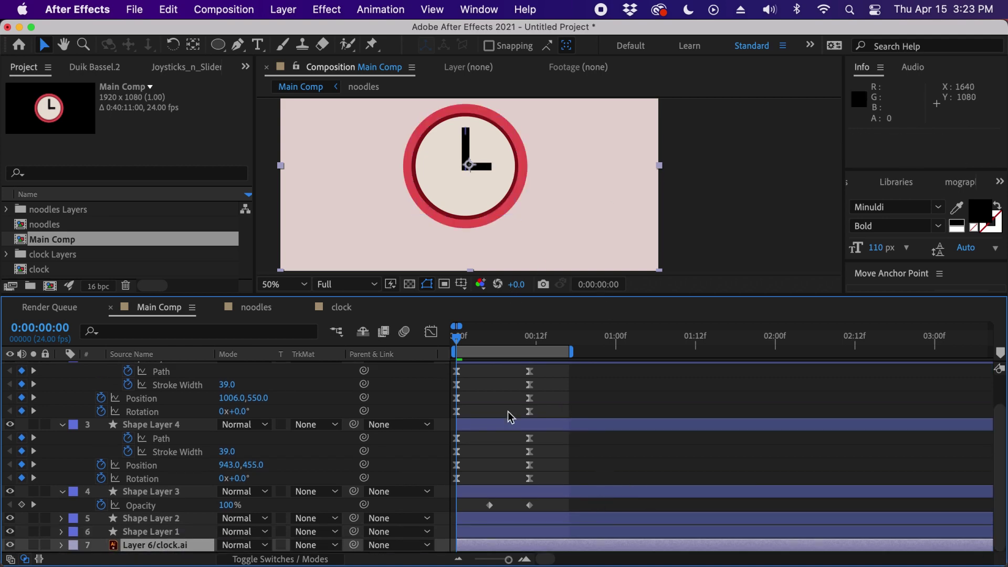
Copy the tan background, Layer 3, from the noodles composition
{"action": "double_click", "coordinate": [58, 225]}
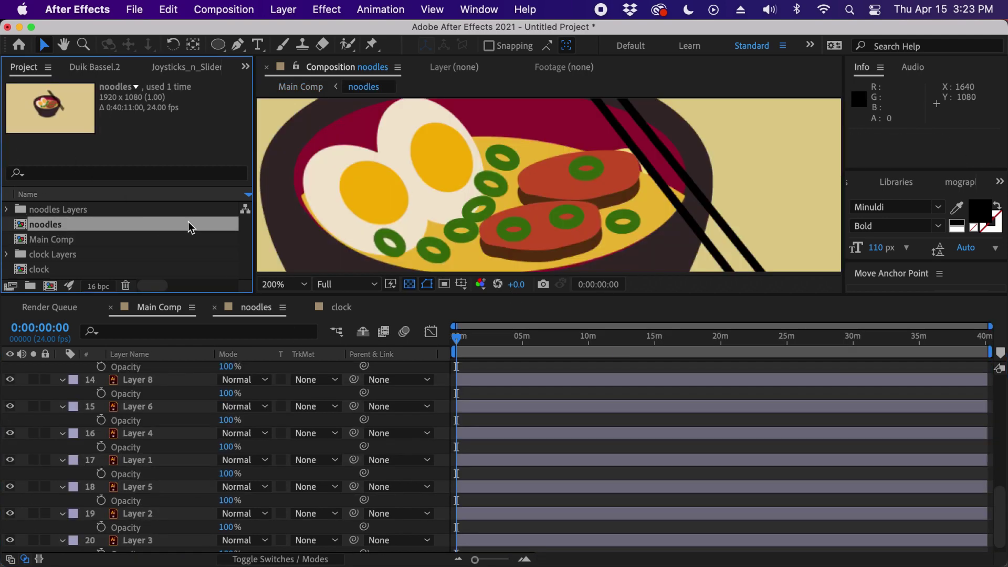
{"action": "key", "text": "comma"}
{"action": "key", "text": "comma"}
{"action": "key", "text": "comma"}
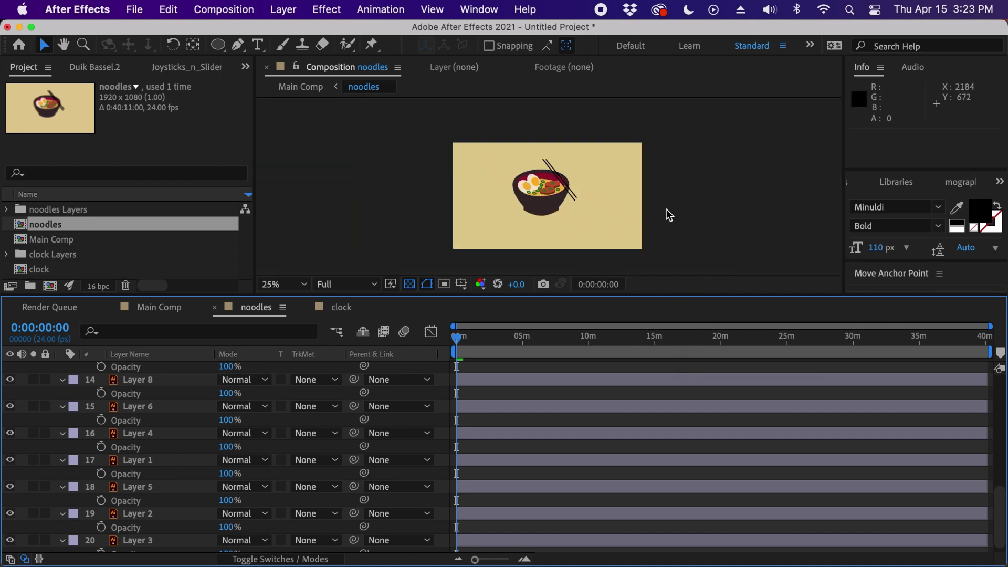
{"action": "key", "text": "period"}
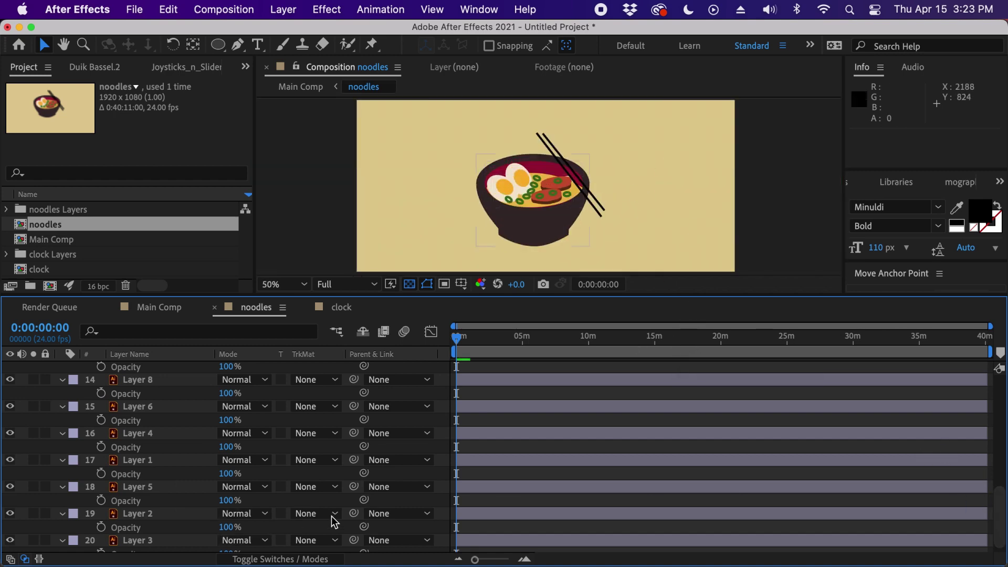
{"action": "scroll", "coordinate": [990, 512], "scroll_direction": "down", "scroll_amount": 1}
{"action": "left_click", "coordinate": [139, 532]}
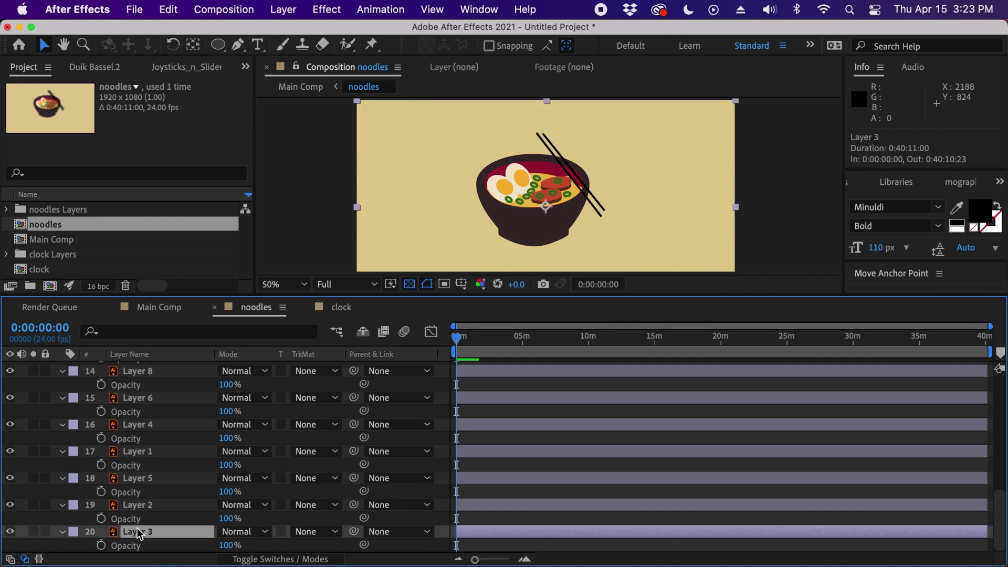
{"action": "key", "text": "super+c"}
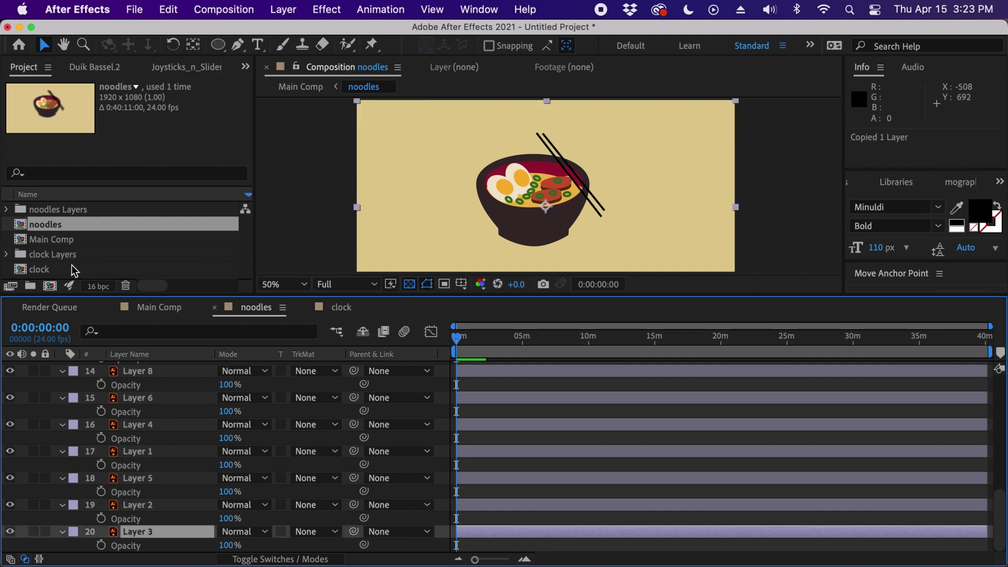
Paste the tan background above Layer 6/clock.ai in Main Comp and trim its start to 0:00:00:05
{"action": "double_click", "coordinate": [52, 239]}
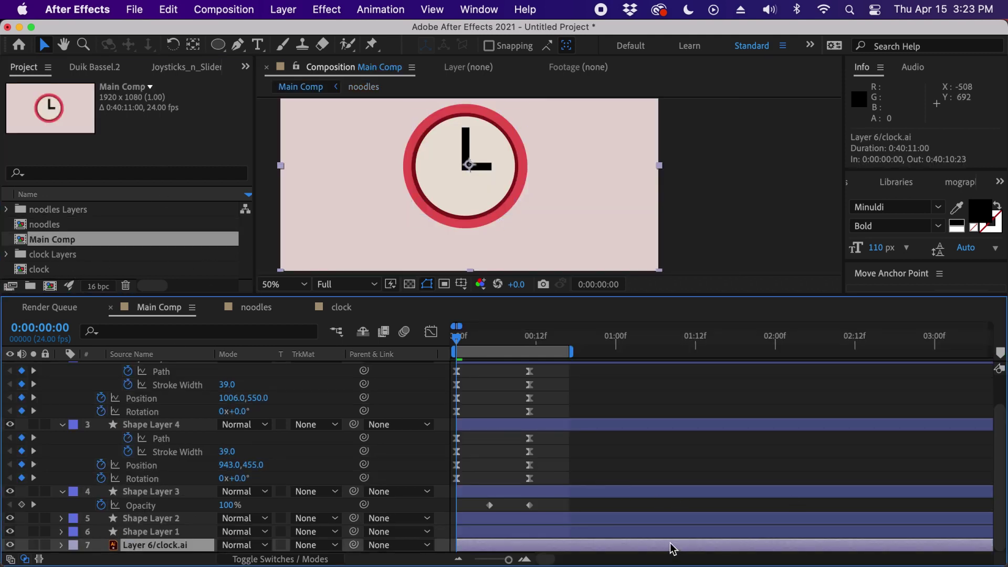
{"action": "key", "text": "super+v"}
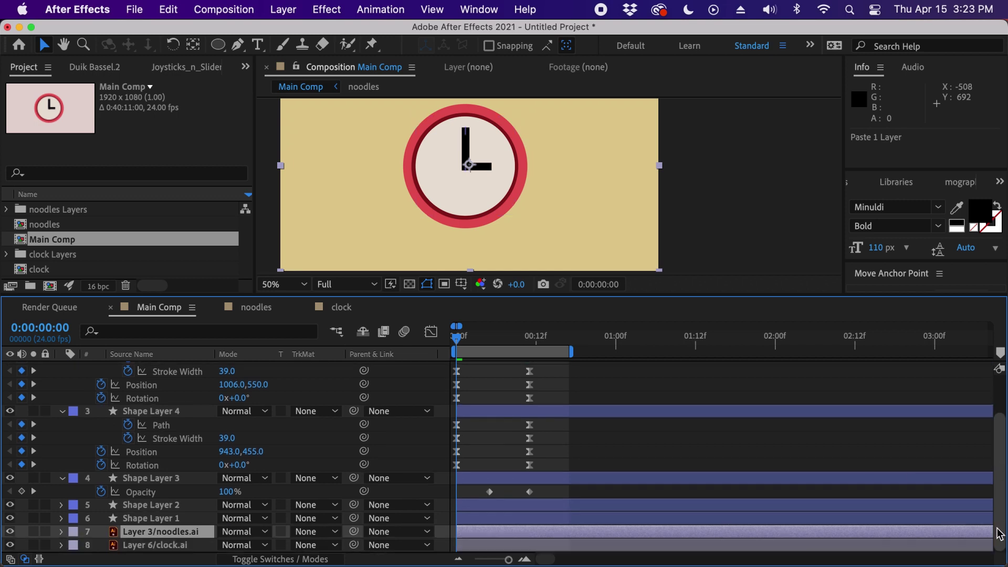
{"action": "scroll", "coordinate": [997, 483], "scroll_direction": "down", "scroll_amount": 1}
{"action": "left_click_drag", "start_coordinate": [457, 342], "coordinate": [504, 341]}
{"action": "key", "text": "alt+bracketleft"}
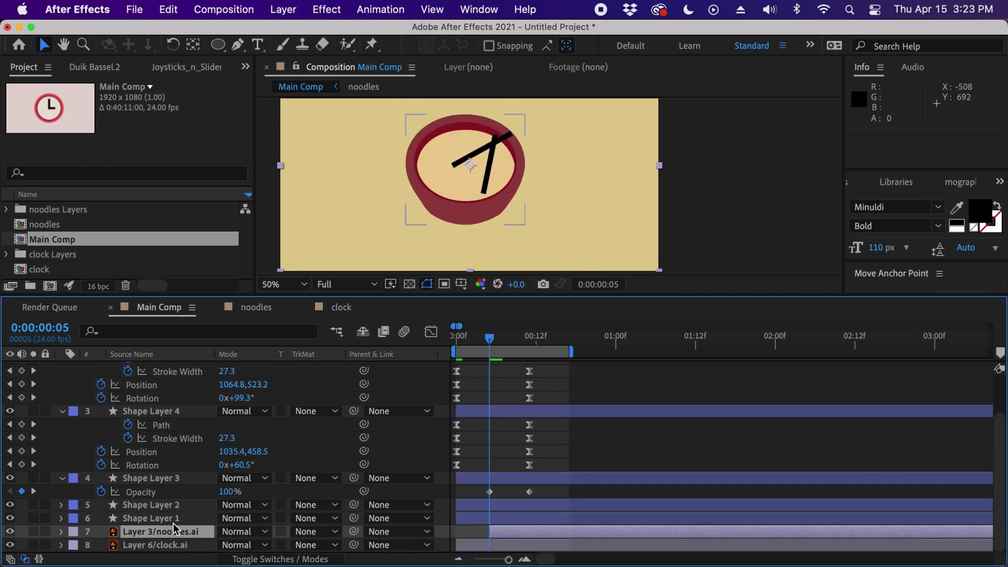
Fade in Layer 3/noodles.ai with opacity keyframes from 0% at 0:00:00:05 to 100% at 0:00:00:09
{"action": "key", "text": "t"}
{"action": "left_click", "coordinate": [100, 545]}
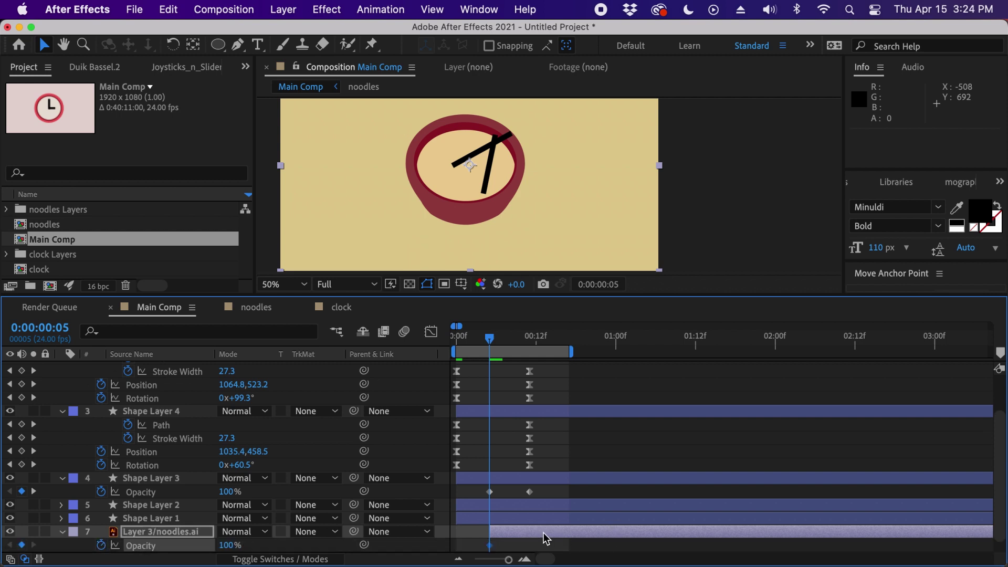
{"action": "left_click_drag", "start_coordinate": [491, 546], "coordinate": [515, 547]}
{"action": "left_click_drag", "start_coordinate": [227, 545], "coordinate": [147, 548]}
Preview the background fade in Main Comp and return to the first frame
{"action": "key", "text": "space"}
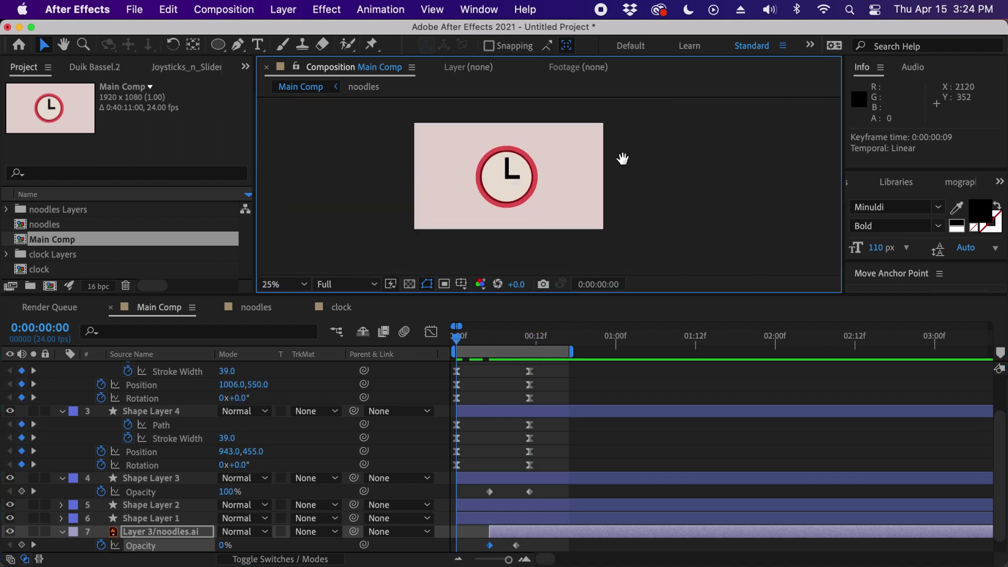
{"action": "left_click_drag", "start_coordinate": [621, 158], "coordinate": [606, 172]}
{"action": "key", "text": "space"}
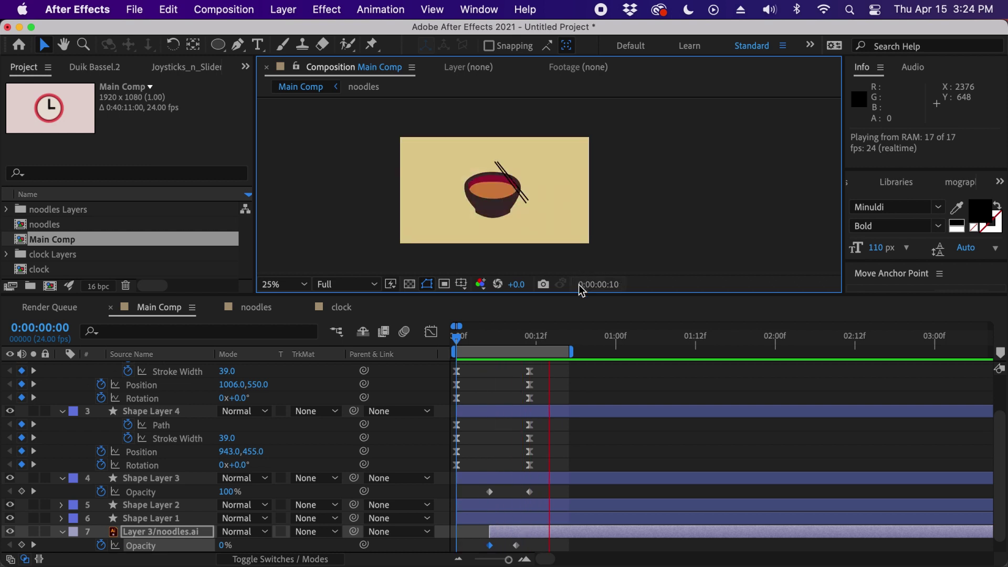
{"action": "key", "text": "space"}
{"action": "key", "text": "Home"}
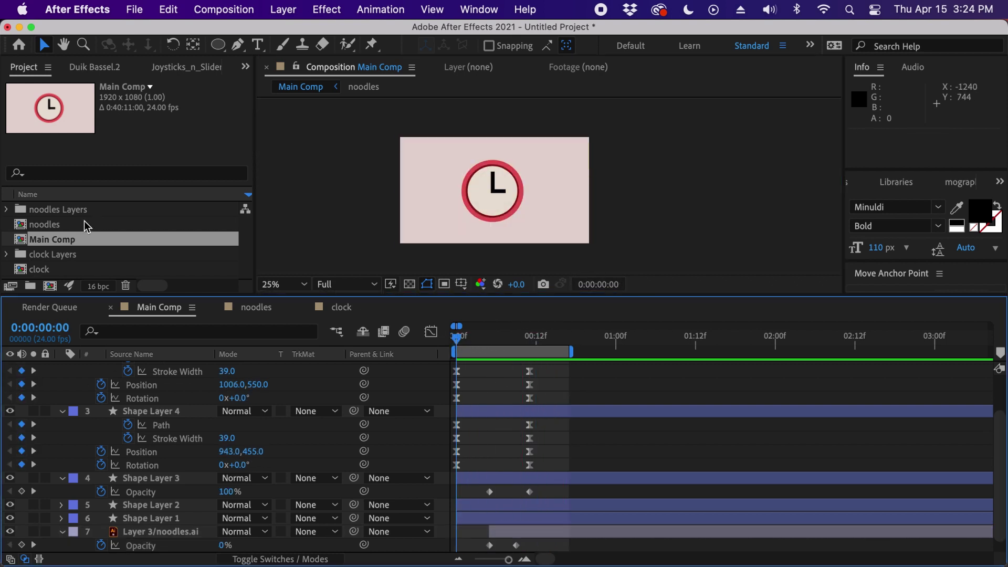
In the noodles composition, move the chopsticks and the bowl, Layer 2, away from the ingredients, with the bowl at about 226, 912
{"action": "double_click", "coordinate": [70, 224]}
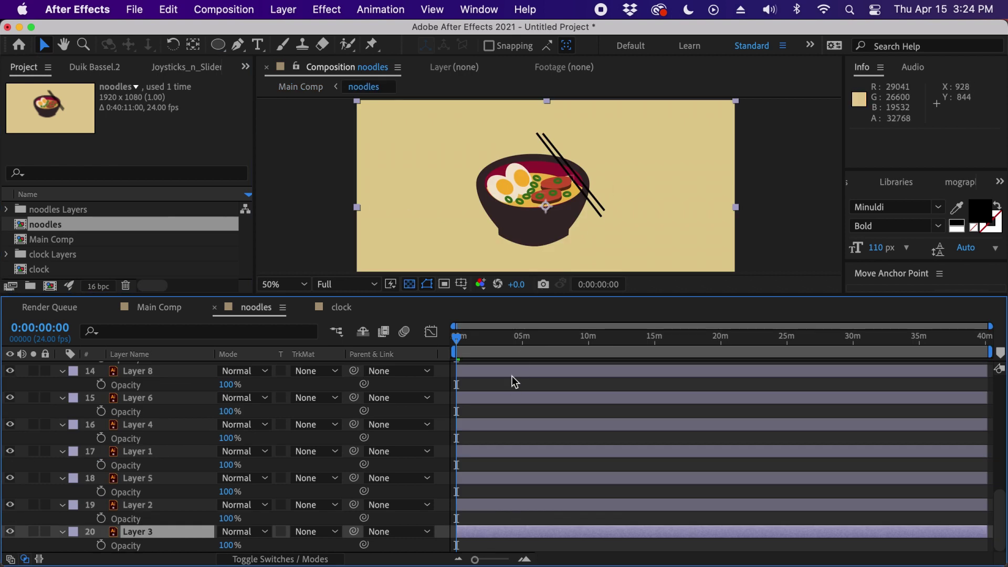
{"action": "left_click", "coordinate": [513, 382]}
{"action": "key", "text": "space"}
{"action": "left_click_drag", "start_coordinate": [656, 175], "coordinate": [627, 190]}
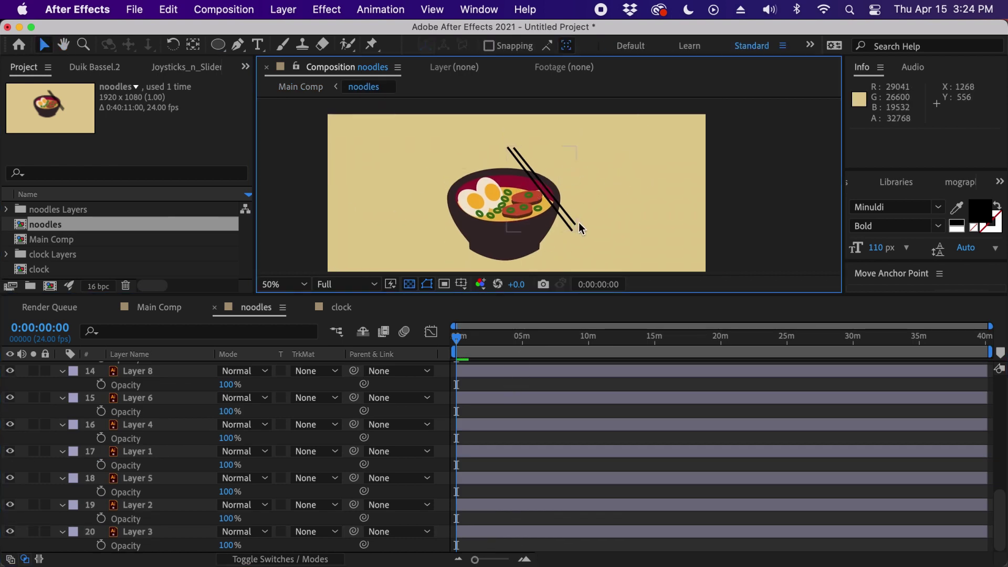
{"action": "left_click_drag", "start_coordinate": [565, 214], "coordinate": [692, 178]}
{"action": "key", "text": "space"}
{"action": "left_click_drag", "start_coordinate": [547, 198], "coordinate": [404, 304]}
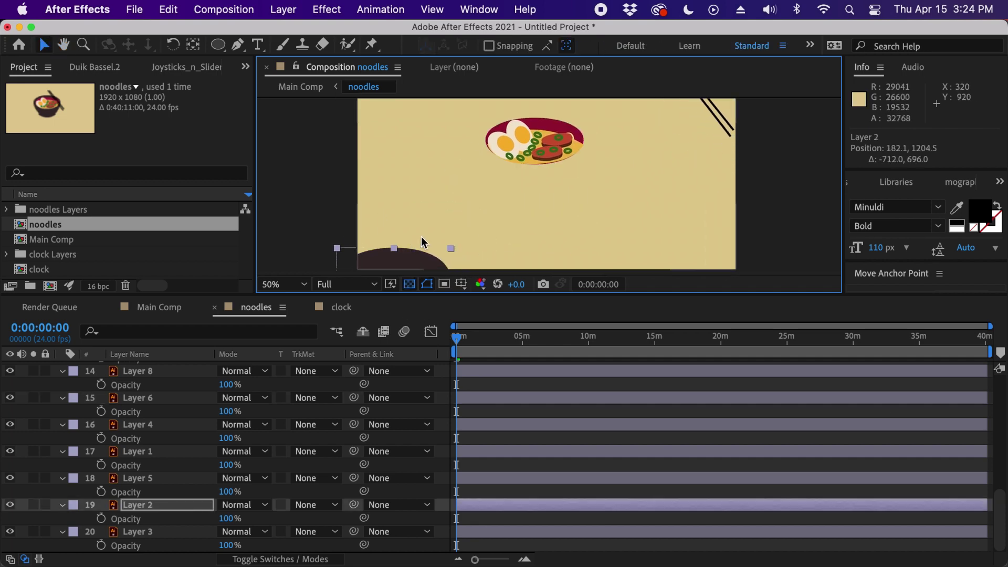
{"action": "left_click_drag", "start_coordinate": [426, 205], "coordinate": [426, 151]}
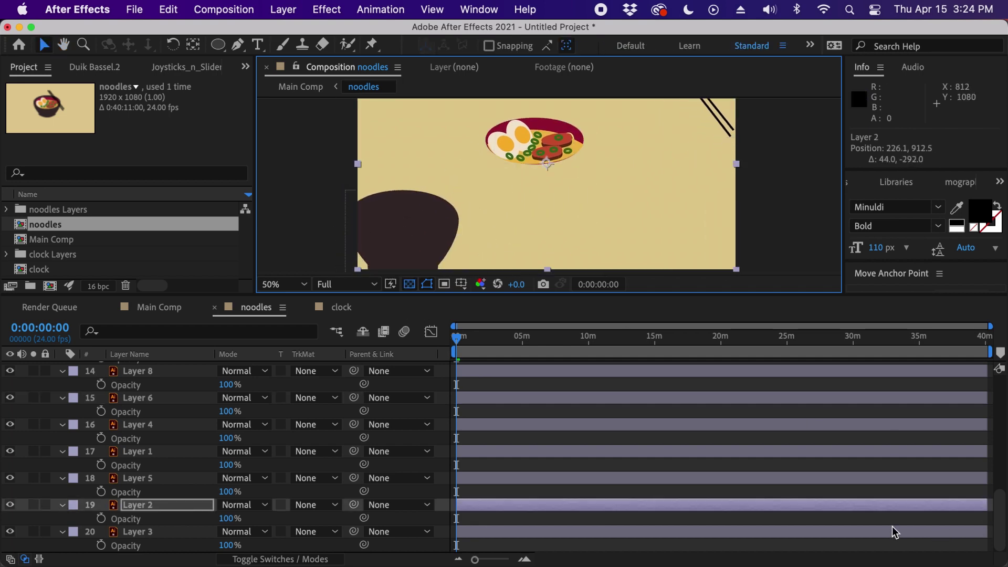
Move the tan background aside and shift the dark red ellipse, Layer 5, to about 1431, 80, clear of the ingredients
{"action": "left_click", "coordinate": [533, 198]}
{"action": "left_click_drag", "start_coordinate": [533, 191], "coordinate": [228, 197]}
{"action": "key", "text": "space"}
{"action": "left_click_drag", "start_coordinate": [584, 116], "coordinate": [624, 133]}
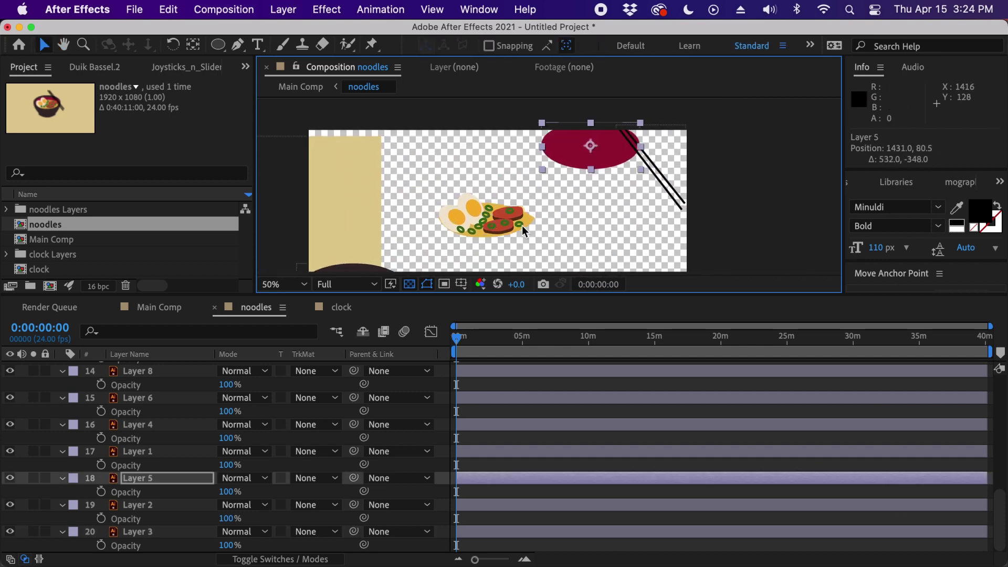
Move the yellow broth shape clear of the toppings, then select and copy the 15 egg, meat and scallion layers
{"action": "left_click", "coordinate": [528, 220]}
{"action": "left_click_drag", "start_coordinate": [528, 221], "coordinate": [612, 233]}
{"action": "key", "text": "super+z"}
{"action": "left_click", "coordinate": [784, 206]}
{"action": "key", "text": "super+z"}
{"action": "left_click_drag", "start_coordinate": [528, 219], "coordinate": [691, 248]}
{"action": "left_click_drag", "start_coordinate": [429, 178], "coordinate": [539, 243]}
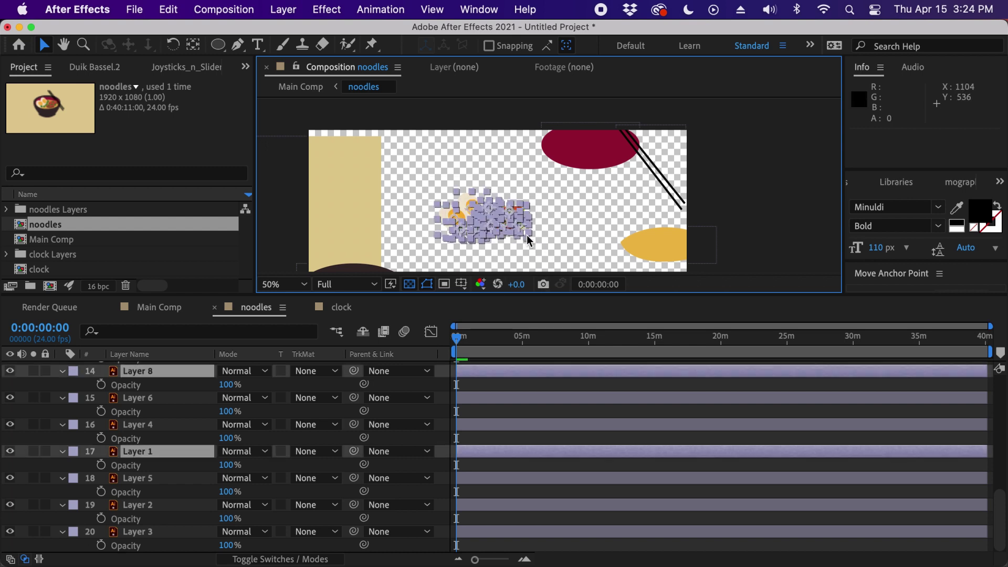
Paste the 15 copied topping layers above Shape Layer 5 in Main Comp
{"action": "double_click", "coordinate": [54, 239]}
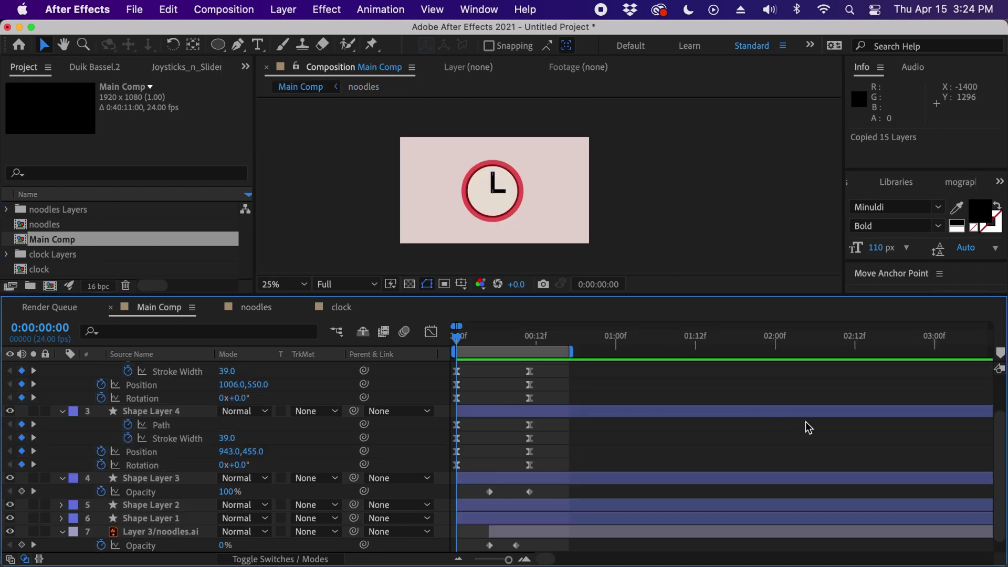
{"action": "left_click_drag", "start_coordinate": [999, 450], "coordinate": [999, 413]}
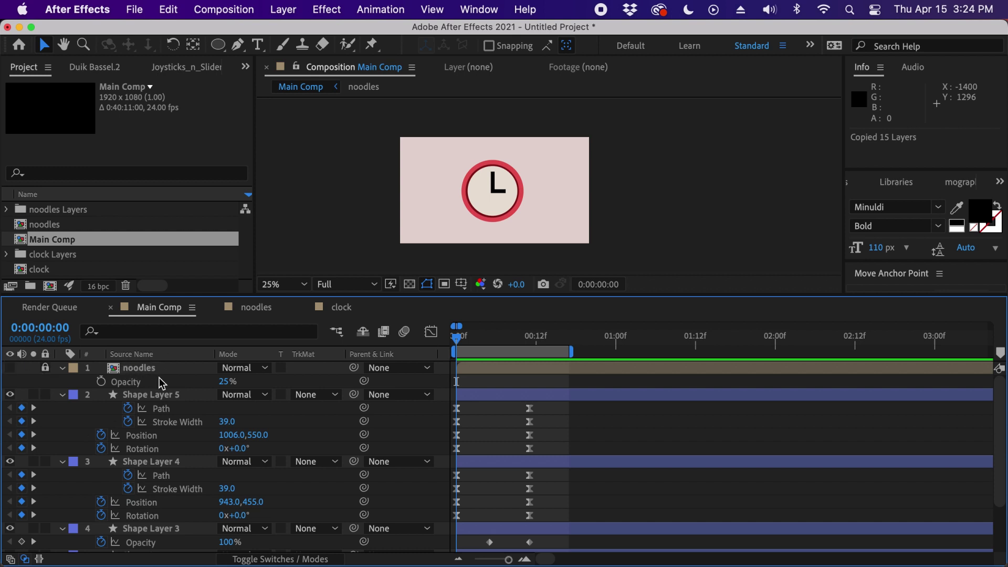
{"action": "key", "text": "space"}
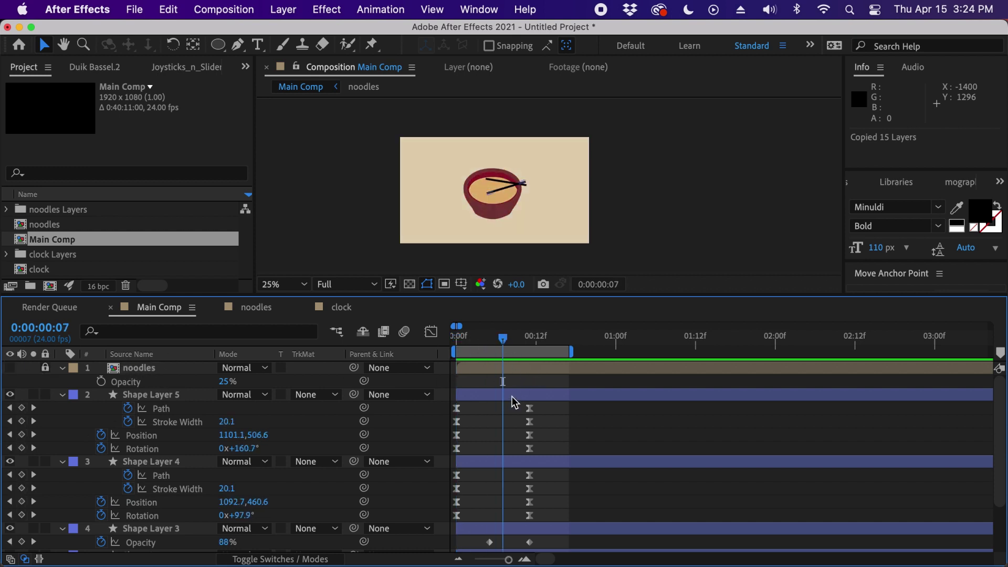
{"action": "left_click", "coordinate": [511, 396]}
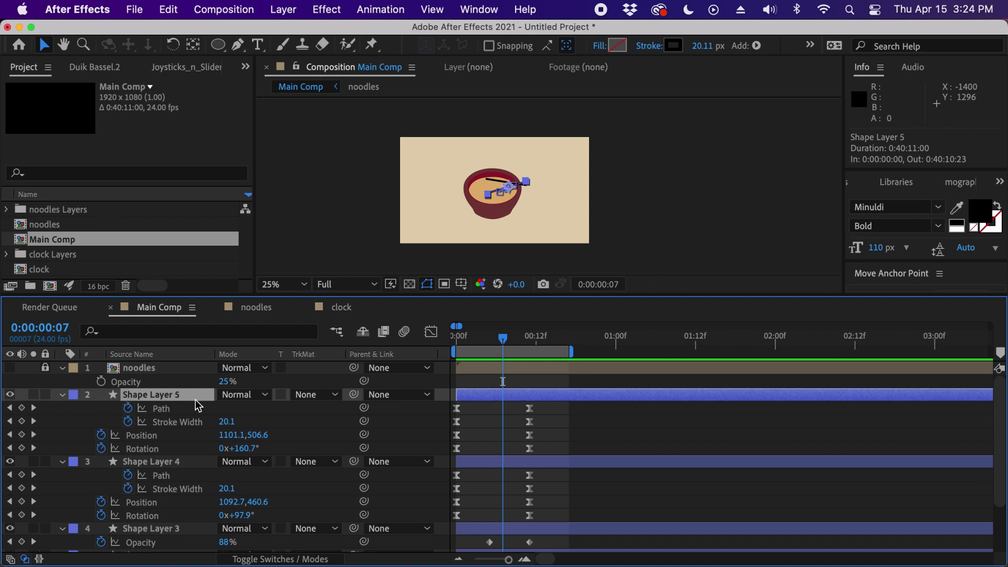
{"action": "key", "text": "super+v"}
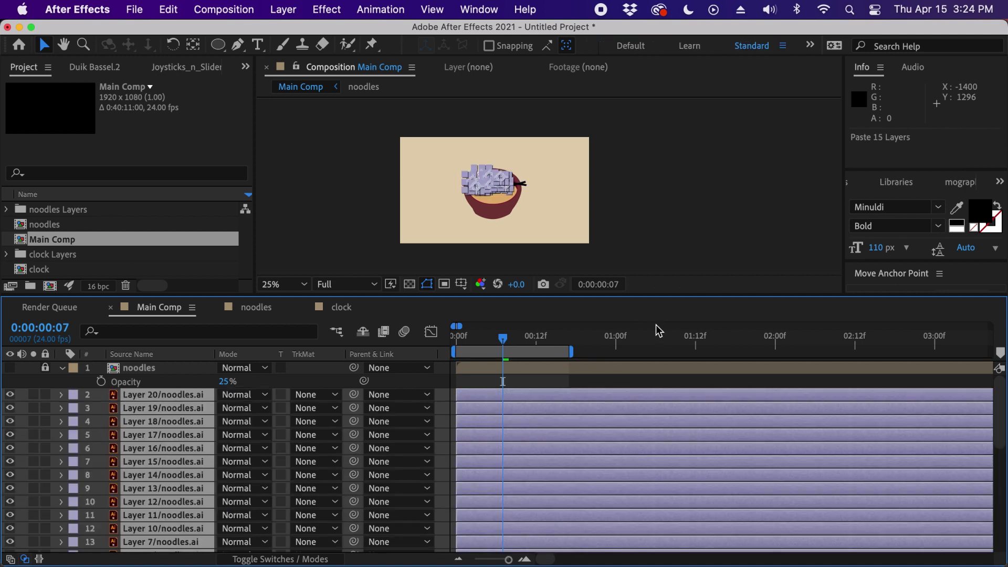
Move the current time in Main Comp to frame 12 and show the noodles reference layer over the bowl
{"action": "key", "text": "period"}
{"action": "key", "text": "period"}
{"action": "left_click_drag", "start_coordinate": [503, 340], "coordinate": [536, 344]}
{"action": "left_click", "coordinate": [537, 372]}
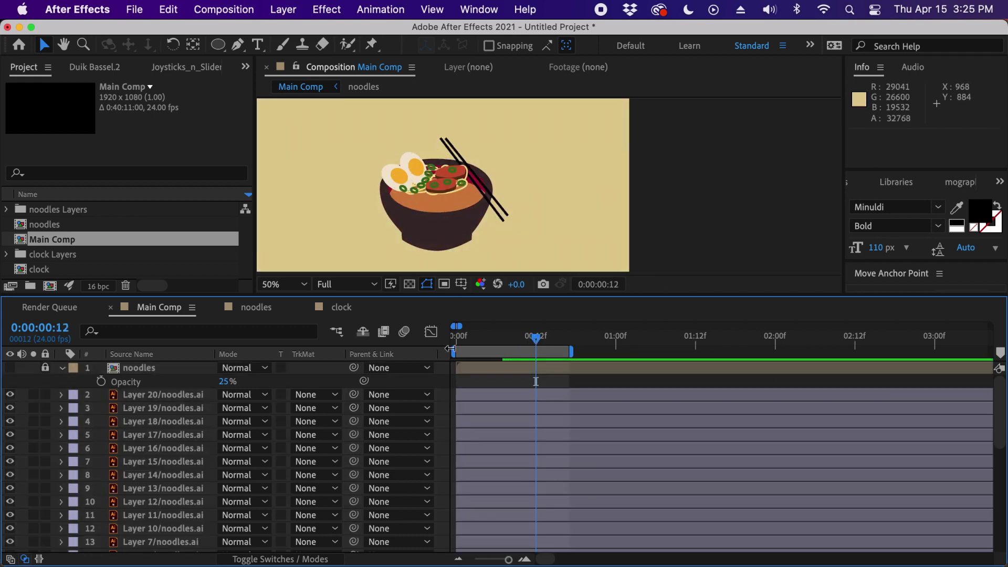
{"action": "left_click", "coordinate": [11, 368]}
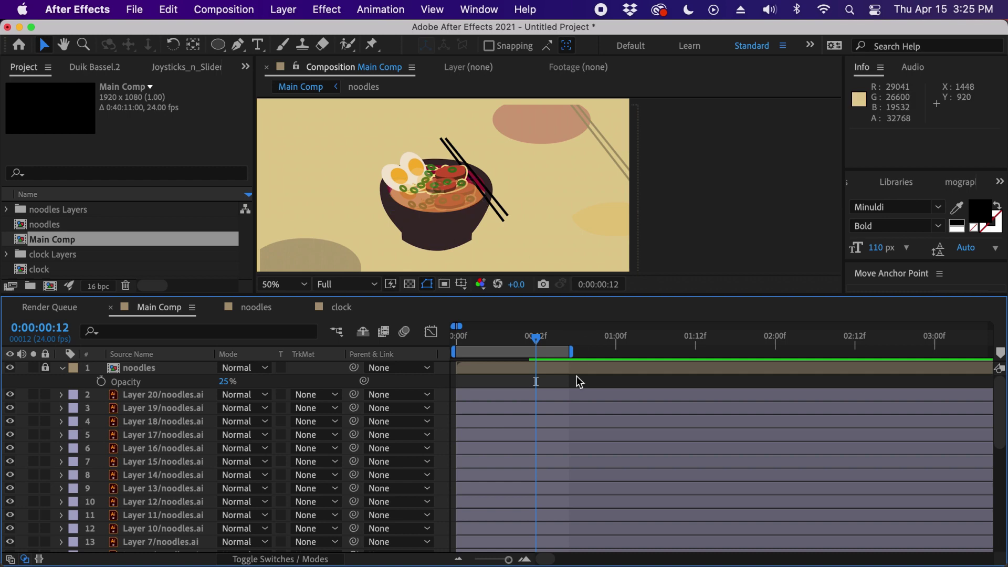
Select all 15 topping layers and shift them by about 42, 84 pixels so they sit inside the bowl
{"action": "left_click", "coordinate": [549, 396]}
{"action": "scroll", "coordinate": [1001, 439], "scroll_direction": "down", "scroll_amount": 5}
{"action": "left_click", "coordinate": [574, 485], "text": "shift"}
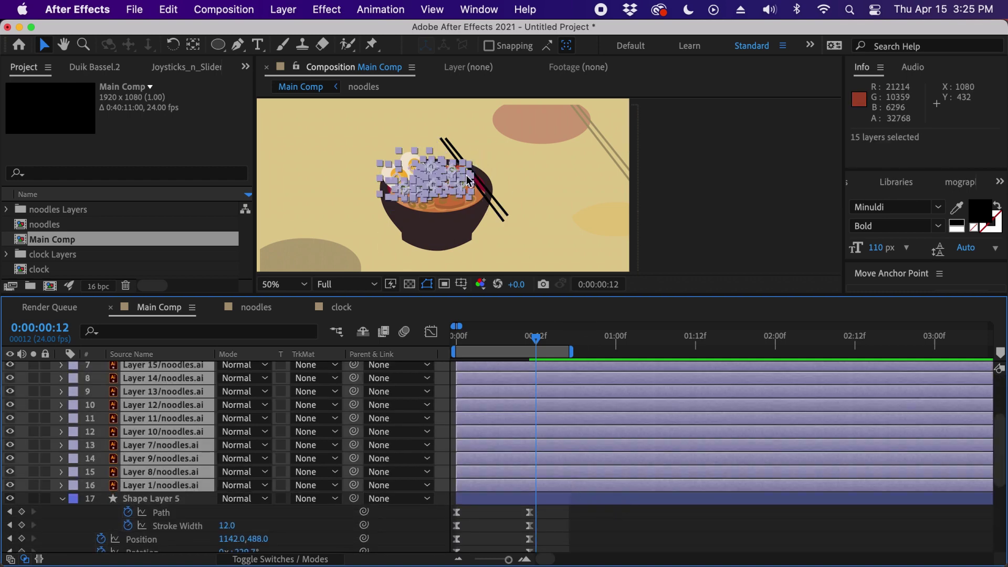
{"action": "scroll", "coordinate": [471, 199], "scroll_direction": "up", "scroll_amount": 2}
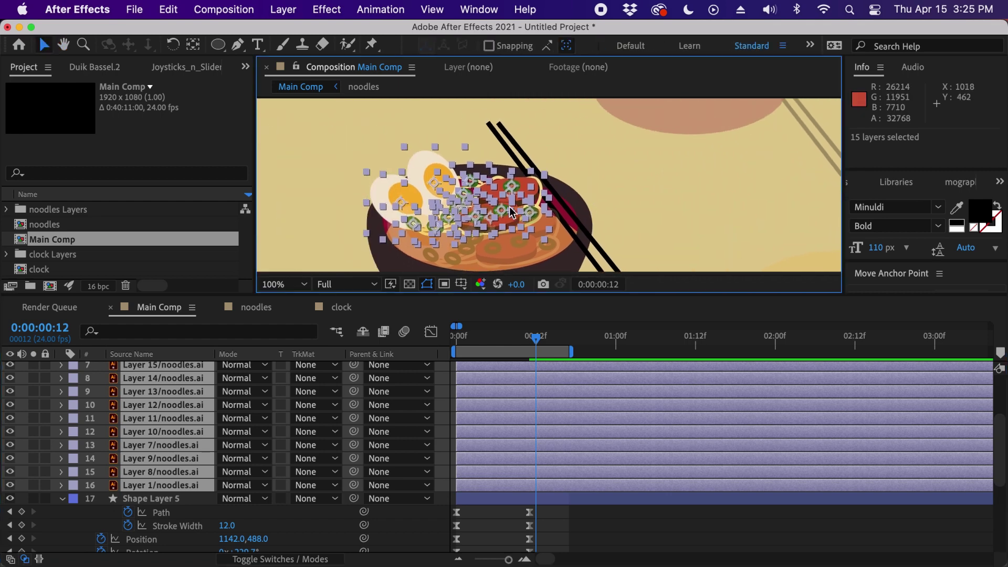
{"action": "left_click_drag", "start_coordinate": [519, 201], "coordinate": [531, 226]}
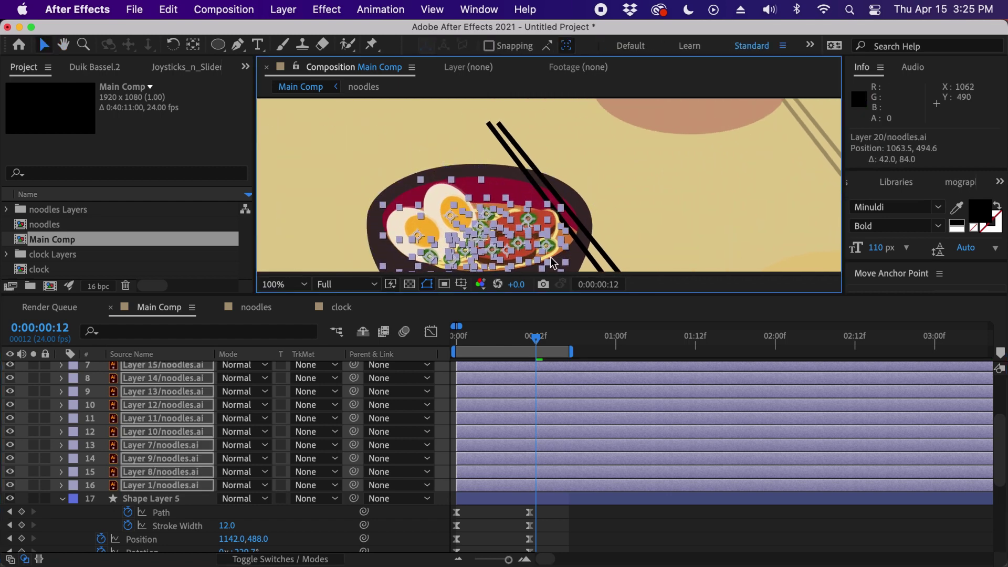
{"action": "left_click", "coordinate": [566, 527]}
Delete the noodles reference layer from Main Comp
{"action": "left_click_drag", "start_coordinate": [1000, 462], "coordinate": [1000, 425]}
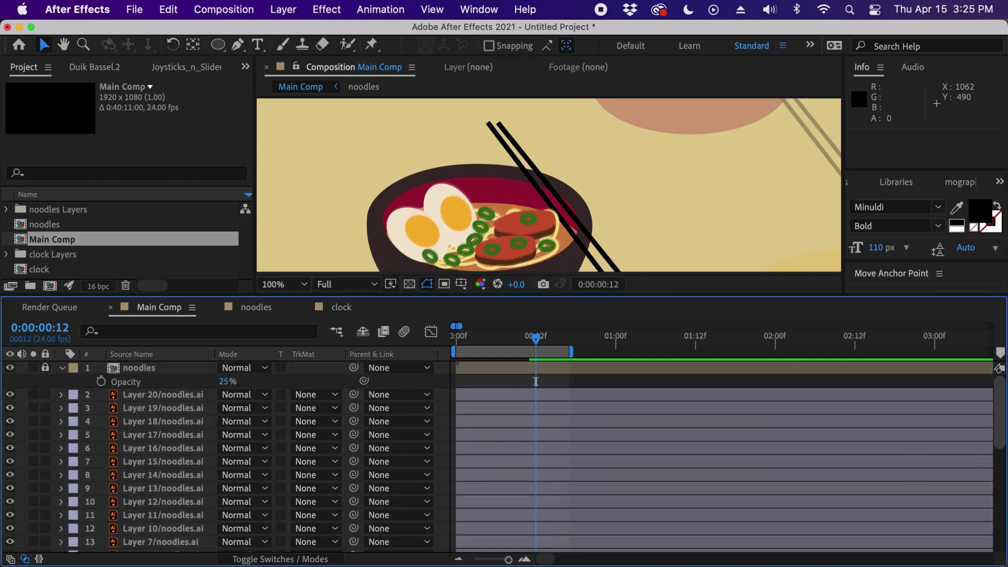
{"action": "left_click", "coordinate": [178, 375]}
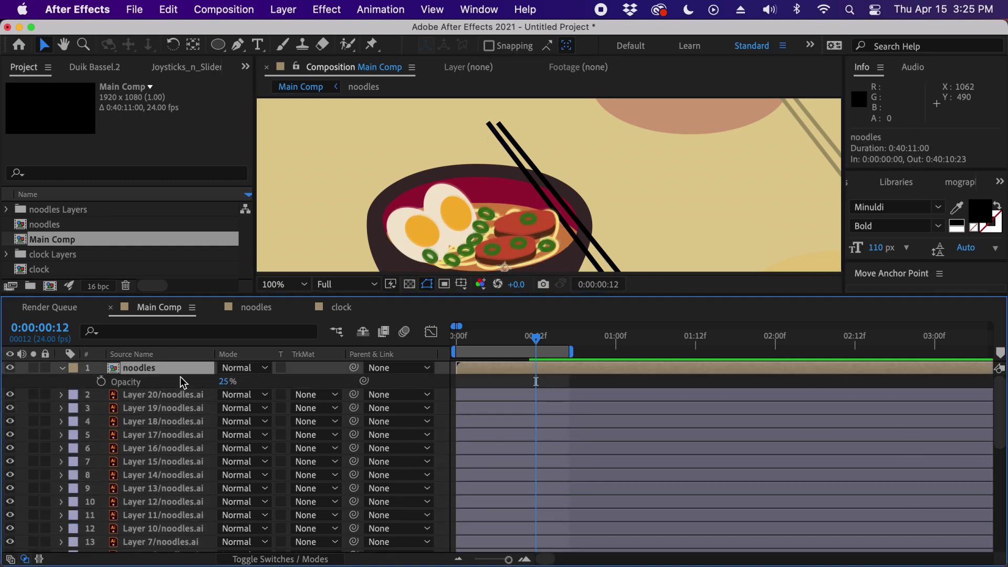
{"action": "key", "text": "Delete"}
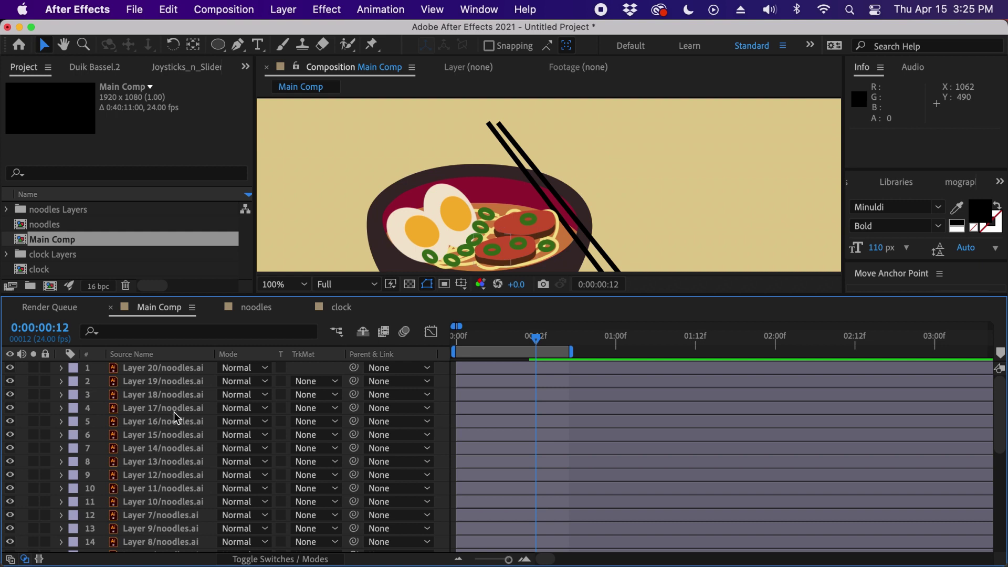
{"action": "key", "text": "comma"}
{"action": "key", "text": "comma"}
{"action": "key", "text": "comma"}
{"action": "scroll", "coordinate": [550, 269], "scroll_direction": "up", "scroll_amount": 1}
{"action": "scroll", "coordinate": [550, 269], "scroll_direction": "down", "scroll_amount": 1}
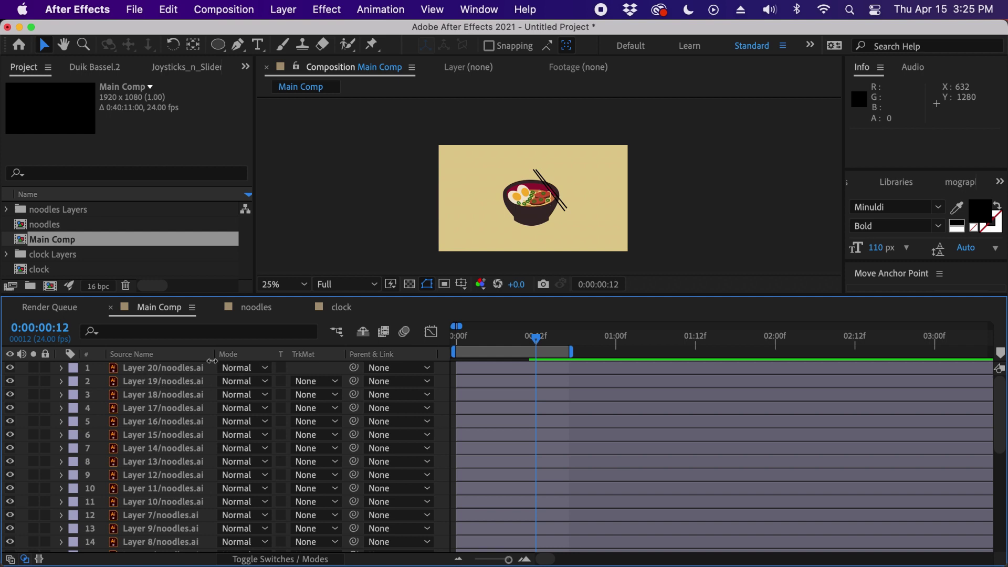
Identify the noodle strands layer, Layer 1/noodles.ai, by soloing it briefly, and place it directly below Shape Layer 3
{"action": "left_click", "coordinate": [177, 541]}
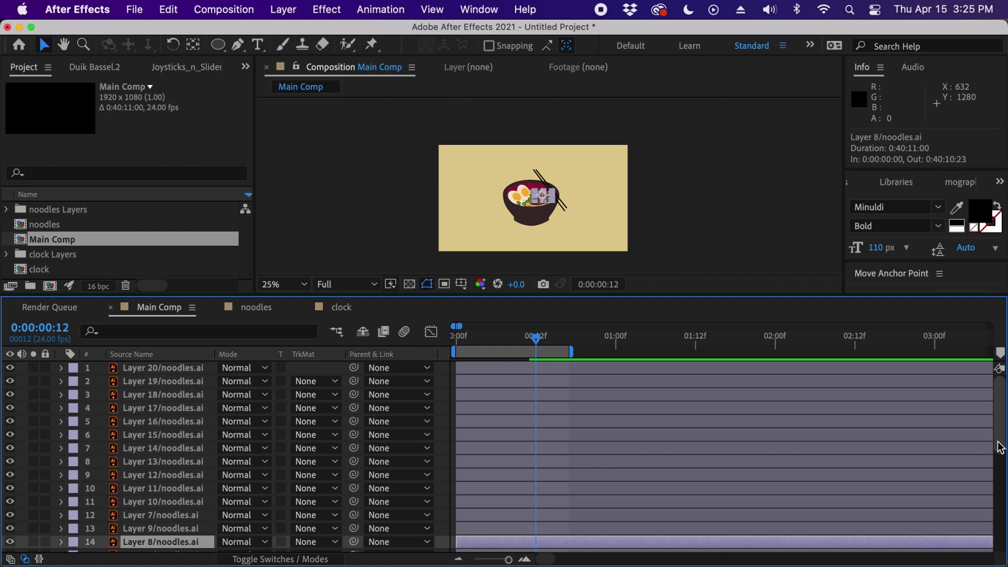
{"action": "scroll", "coordinate": [995, 446], "scroll_direction": "down", "scroll_amount": 3}
{"action": "left_click", "coordinate": [140, 503]}
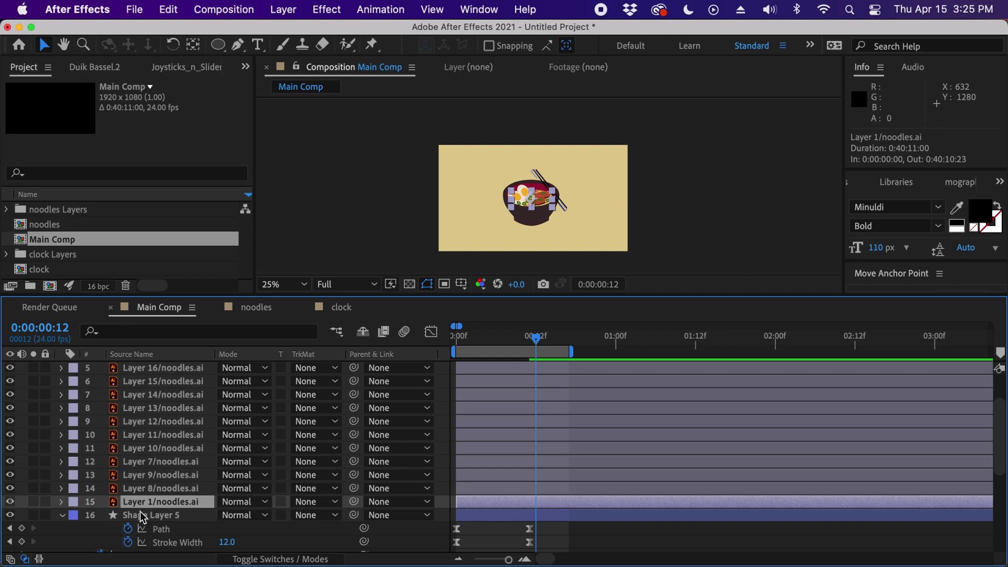
{"action": "left_click", "coordinate": [33, 501]}
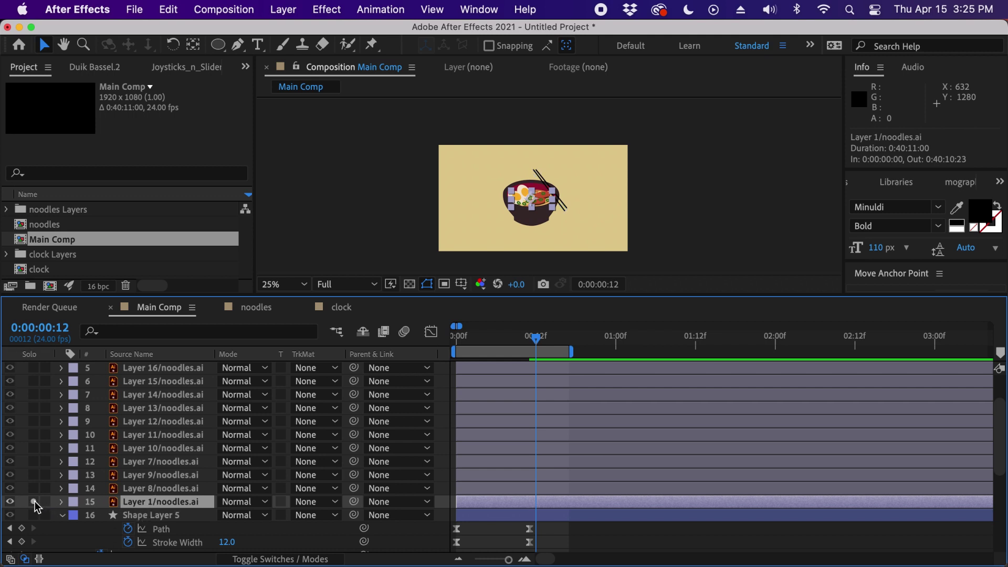
{"action": "left_click", "coordinate": [33, 502]}
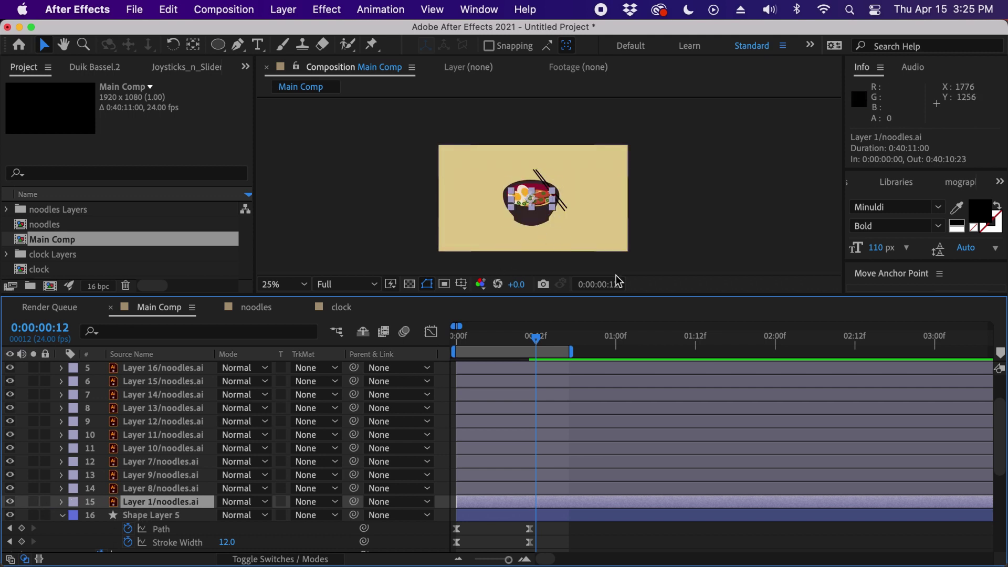
{"action": "left_click_drag", "start_coordinate": [172, 501], "coordinate": [284, 499]}
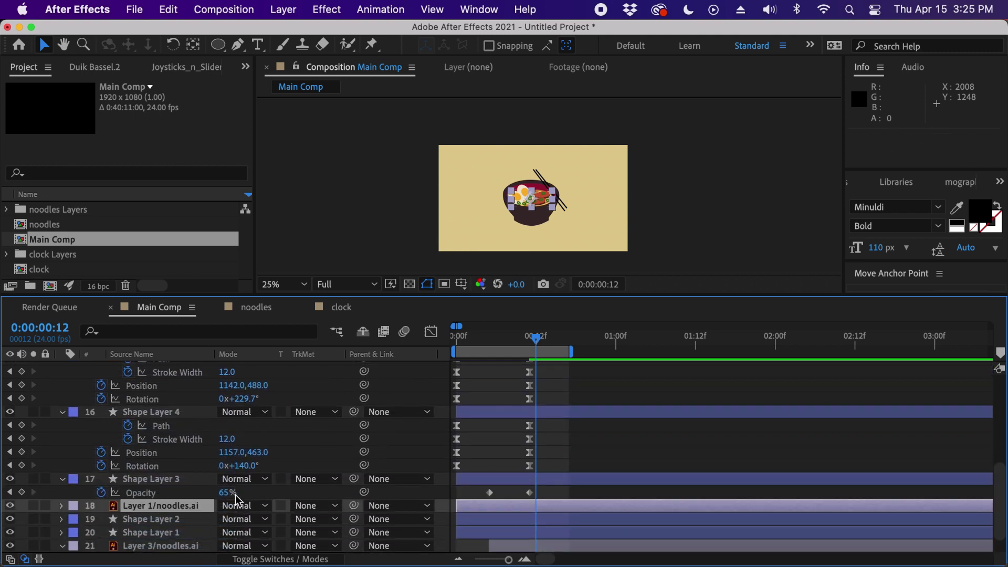
{"action": "key", "text": "period"}
{"action": "key", "text": "period"}
{"action": "key", "text": "period"}
{"action": "key", "text": "period"}
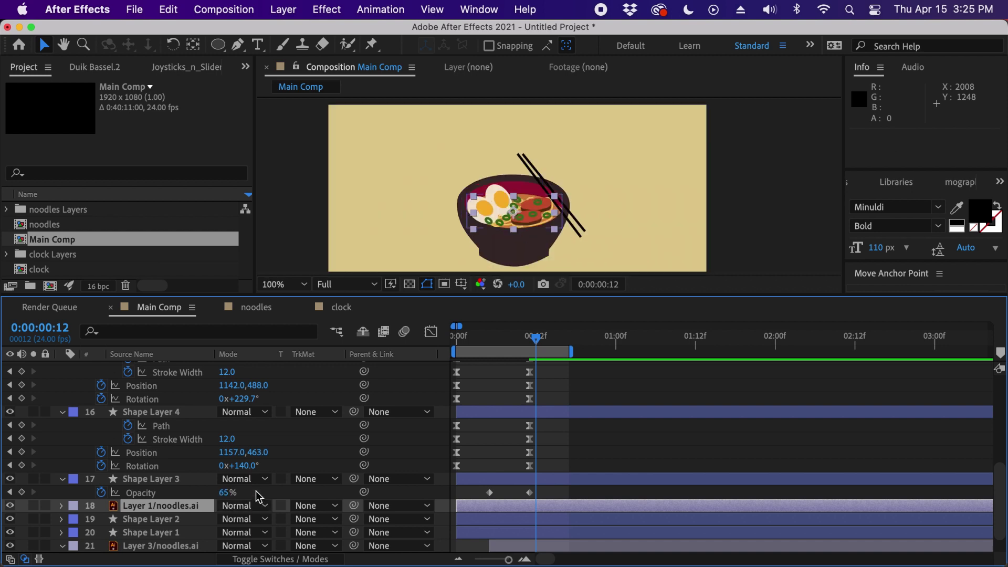
{"action": "key", "text": "comma"}
{"action": "left_click_drag", "start_coordinate": [646, 208], "coordinate": [665, 189]}
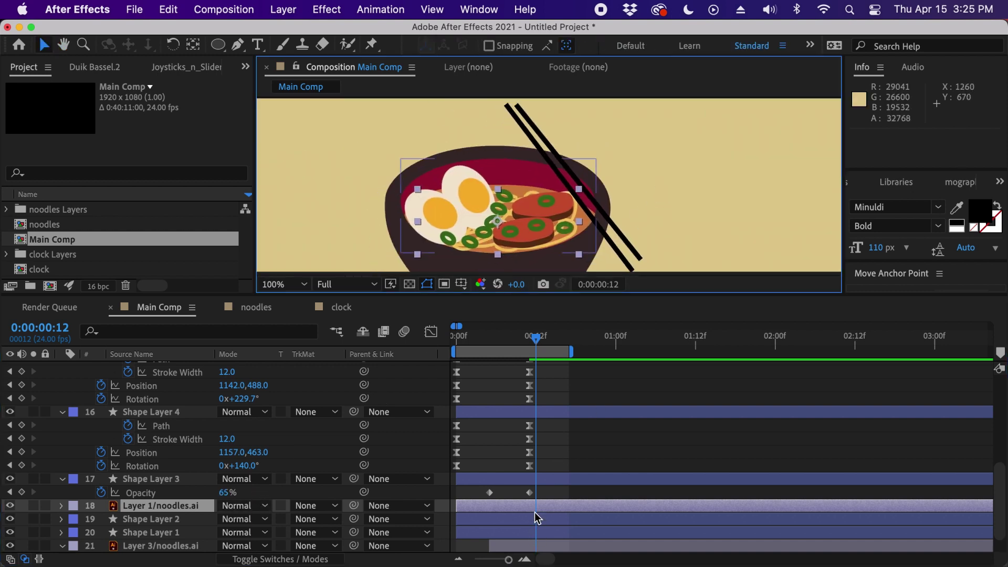
{"action": "left_click_drag", "start_coordinate": [566, 228], "coordinate": [600, 187]}
{"action": "key", "text": "super+z"}
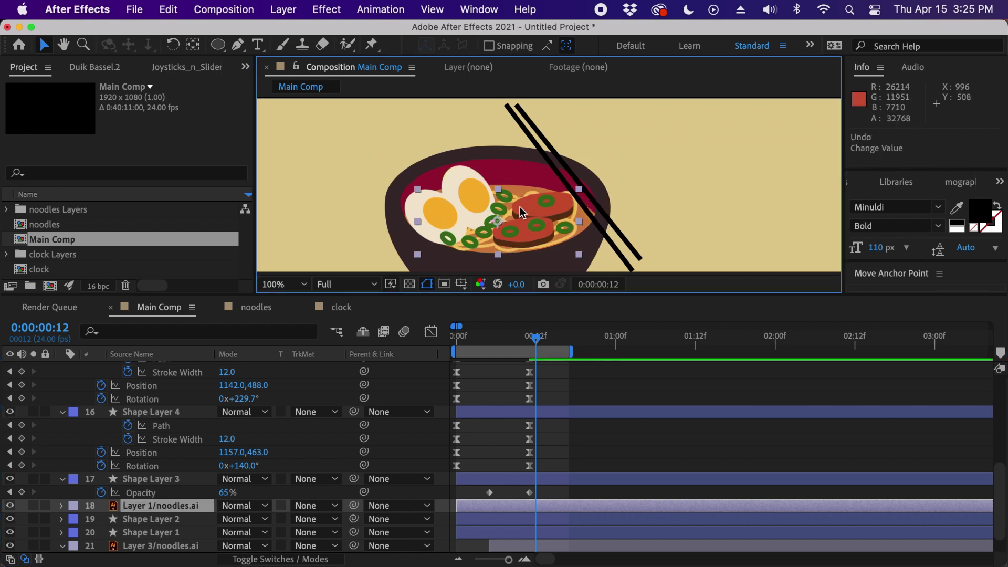
Trim the start of the noodle strands layer, Layer 1/noodles.ai, to frame 7
{"action": "left_click", "coordinate": [562, 496]}
{"action": "left_click_drag", "start_coordinate": [517, 336], "coordinate": [503, 479]}
{"action": "left_click", "coordinate": [507, 505]}
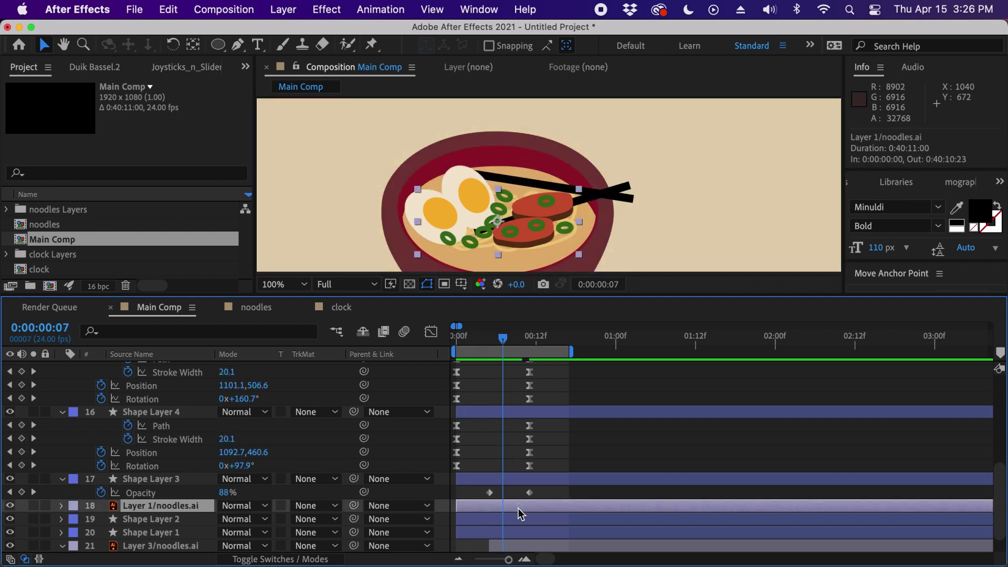
{"action": "key", "text": "alt+["}
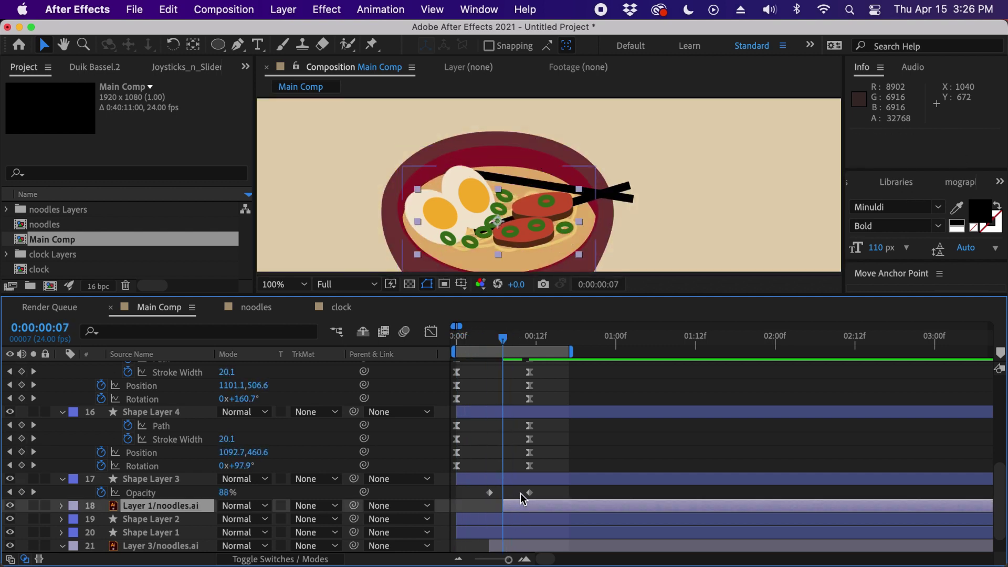
Animate the noodle strands' scale from 0% at frame 7 to full size at frame 12, using Easy Ease keyframes
{"action": "key", "text": "s"}
{"action": "left_click", "coordinate": [102, 520]}
{"action": "left_click_drag", "start_coordinate": [503, 520], "coordinate": [536, 522]}
{"action": "left_click", "coordinate": [266, 519]}
{"action": "type", "text": "0"}
{"action": "key", "text": "Return"}
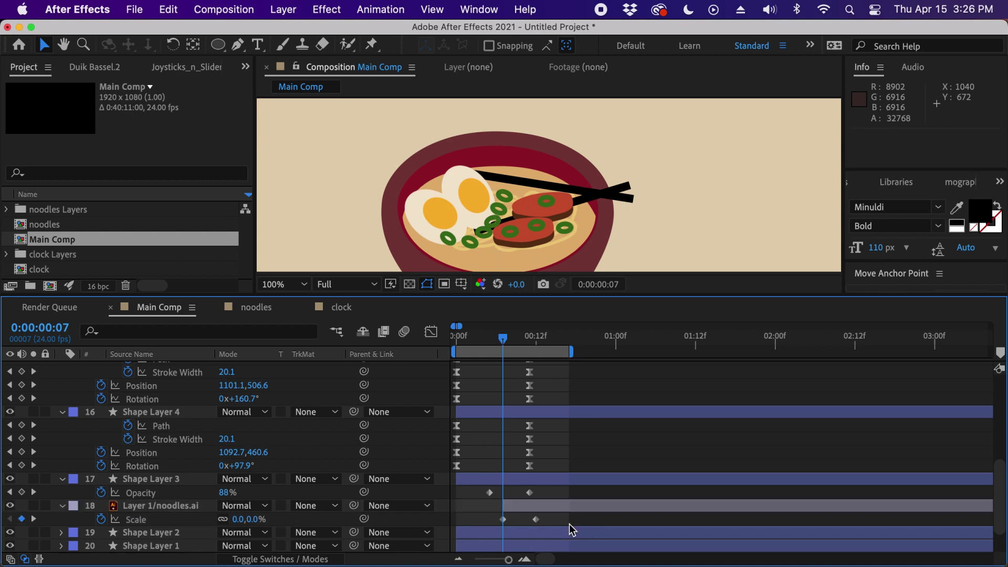
{"action": "key", "text": "F9"}
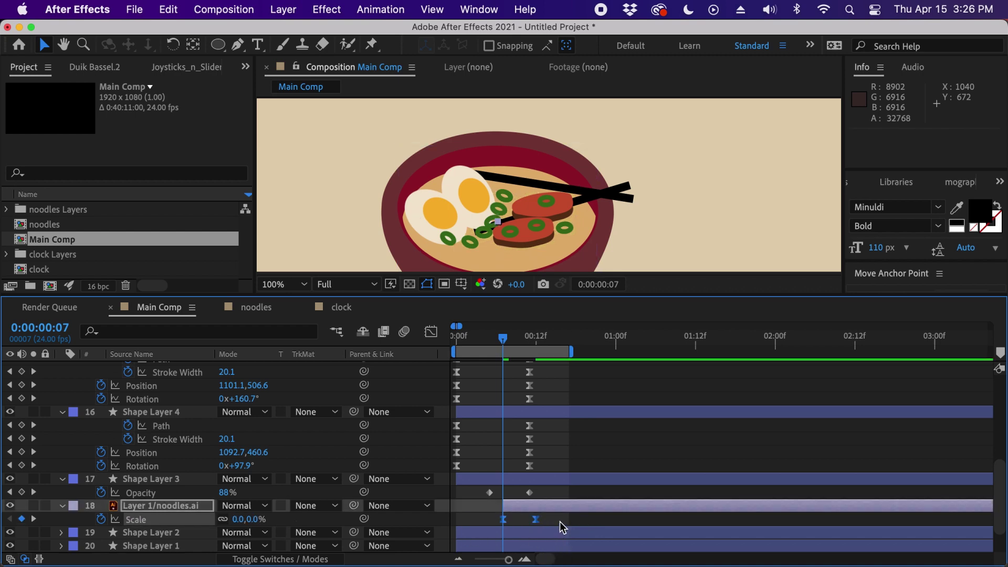
{"action": "left_click", "coordinate": [560, 522]}
{"action": "left_click_drag", "start_coordinate": [504, 340], "coordinate": [531, 341]}
Trim the start of the rear egg half, Layer 7/noodles.ai, to frame 6 and keyframe its scale at 0% there
{"action": "left_click", "coordinate": [497, 338]}
{"action": "left_click_drag", "start_coordinate": [1000, 478], "coordinate": [996, 378]}
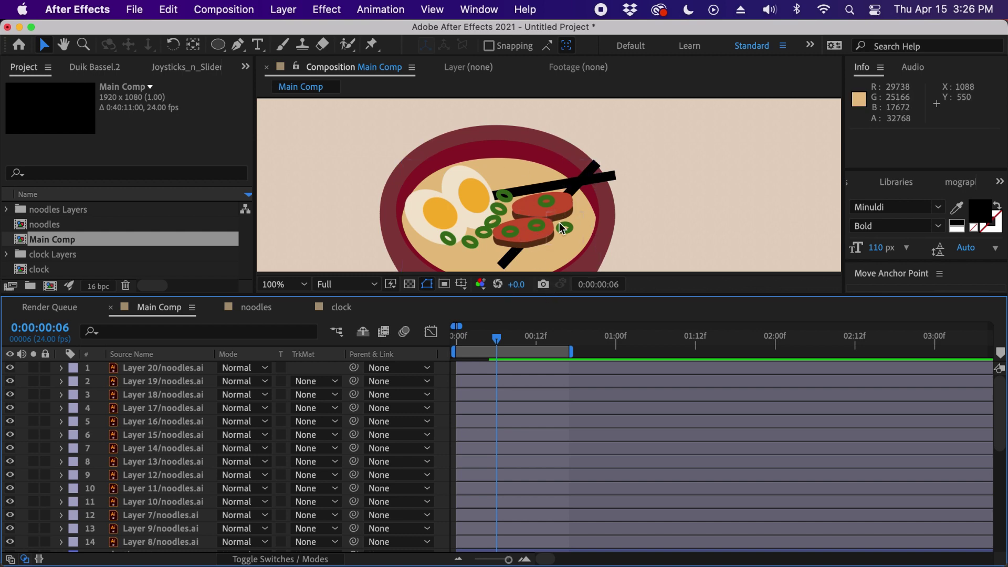
{"action": "scroll", "coordinate": [546, 224], "scroll_direction": "up", "scroll_amount": 1}
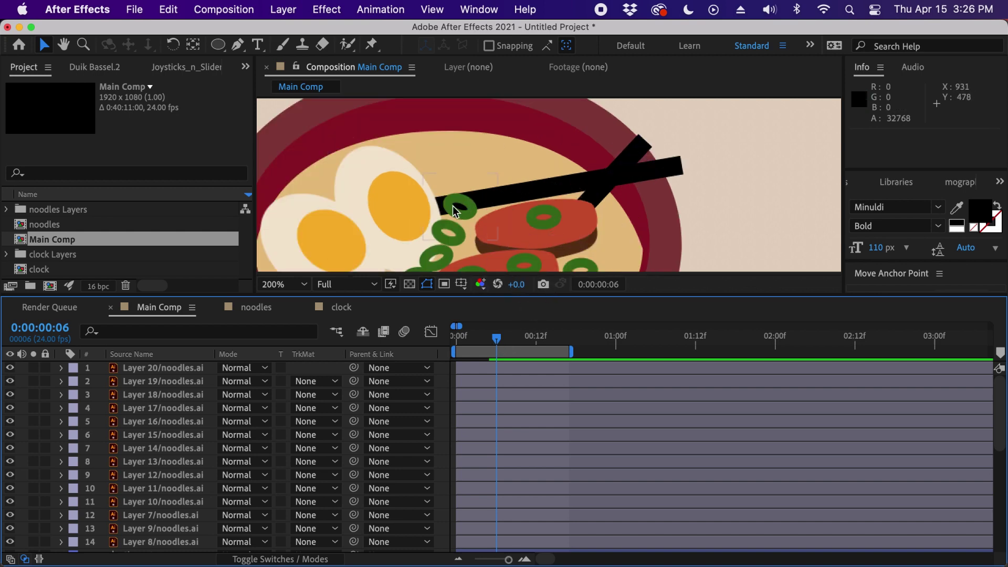
{"action": "scroll", "coordinate": [520, 173], "scroll_direction": "left", "scroll_amount": 5}
{"action": "left_click", "coordinate": [508, 160]}
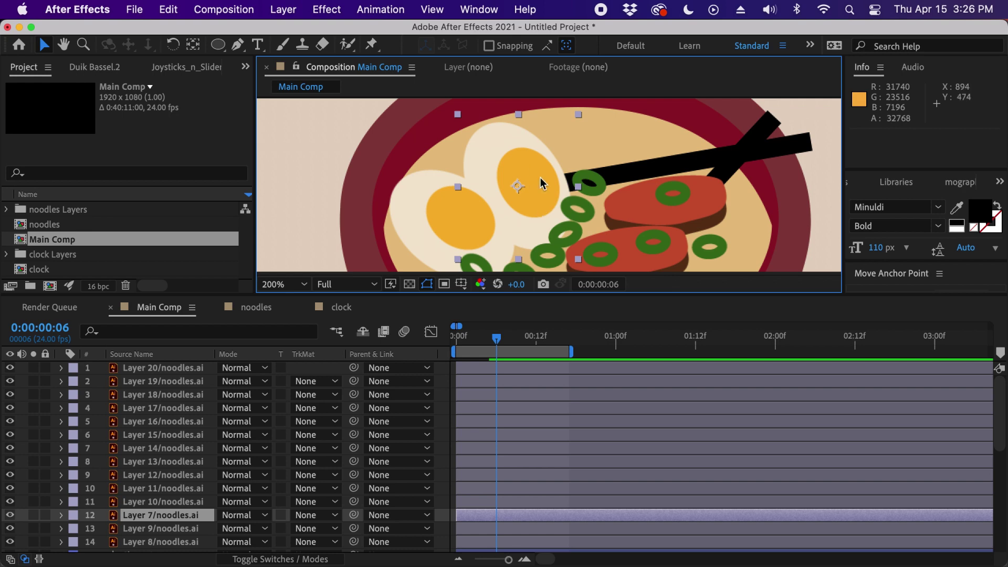
{"action": "key", "text": "alt+bracketleft"}
{"action": "key", "text": "alt+shift+s"}
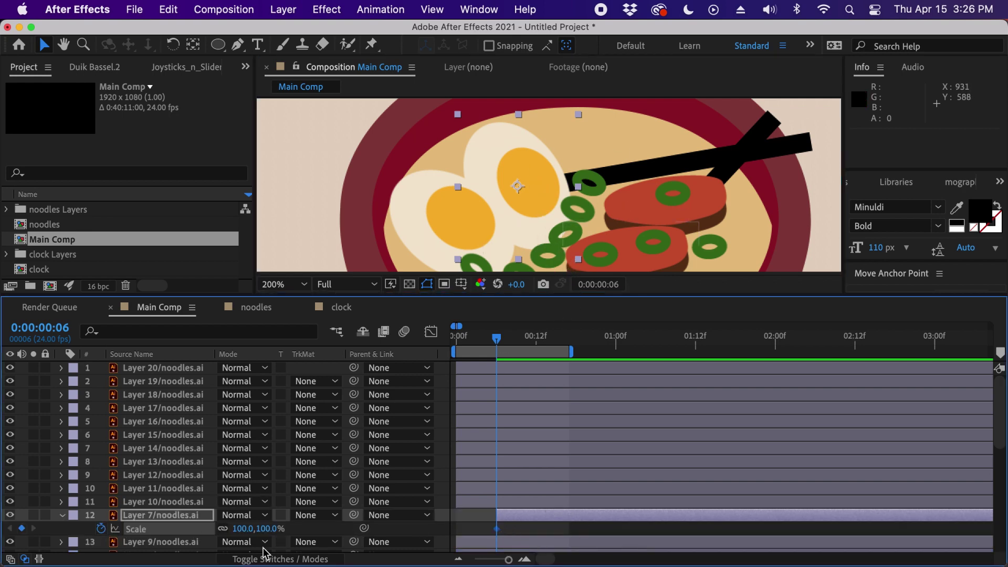
{"action": "left_click", "coordinate": [268, 529]}
{"action": "key", "text": "Return"}
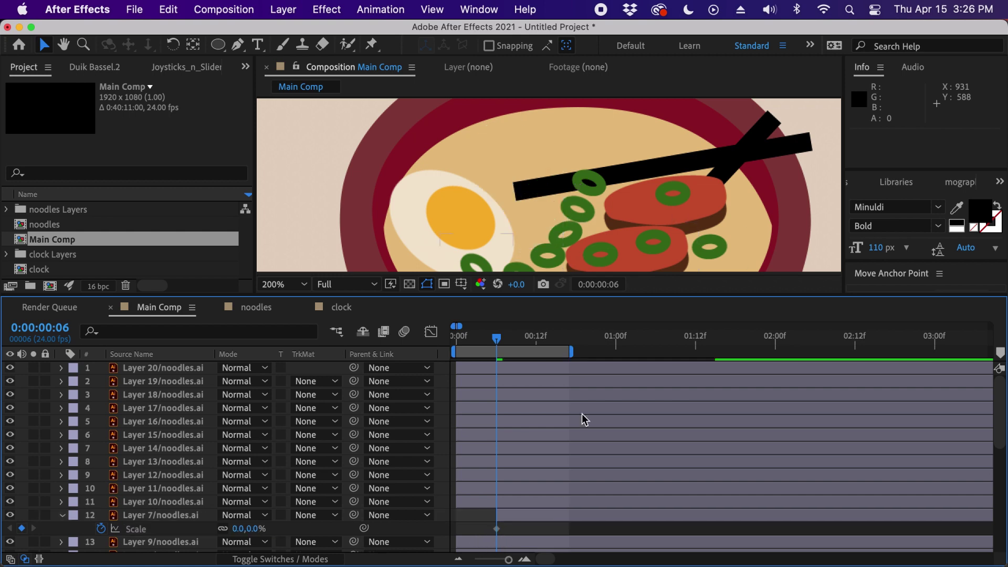
Add scale keyframes to the egg, Layer 7, at frames 10 and 14, with 100% at frame 14
{"action": "left_click_drag", "start_coordinate": [496, 339], "coordinate": [523, 341]}
{"action": "left_click", "coordinate": [255, 528]}
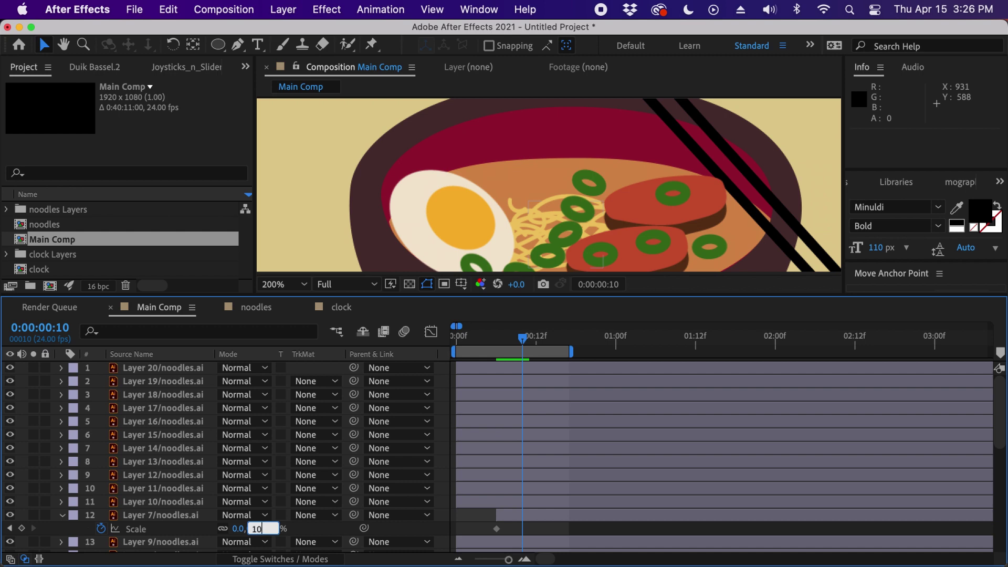
{"action": "key", "text": "Return"}
{"action": "left_click_drag", "start_coordinate": [525, 344], "coordinate": [549, 340]}
{"action": "left_click", "coordinate": [260, 529]}
{"action": "type", "text": "100"}
{"action": "key", "text": "Return"}
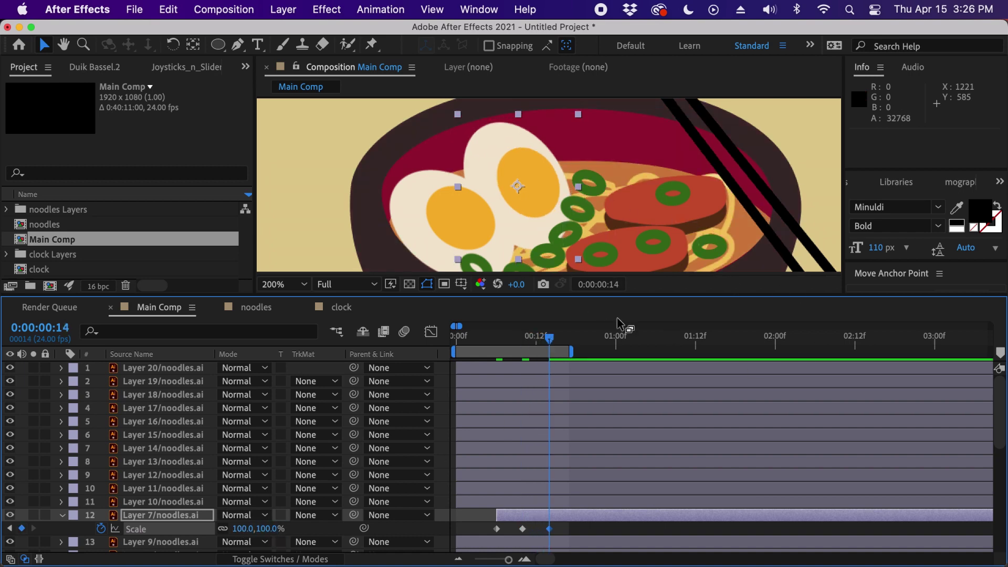
Apply Easy Ease to the three scale keyframes of Layer 7 and preview the egg popping in
{"action": "left_click_drag", "start_coordinate": [490, 341], "coordinate": [553, 348]}
{"action": "left_click_drag", "start_coordinate": [565, 526], "coordinate": [493, 543]}
{"action": "key", "text": "F9"}
{"action": "left_click", "coordinate": [571, 531]}
{"action": "left_click_drag", "start_coordinate": [503, 337], "coordinate": [483, 339]}
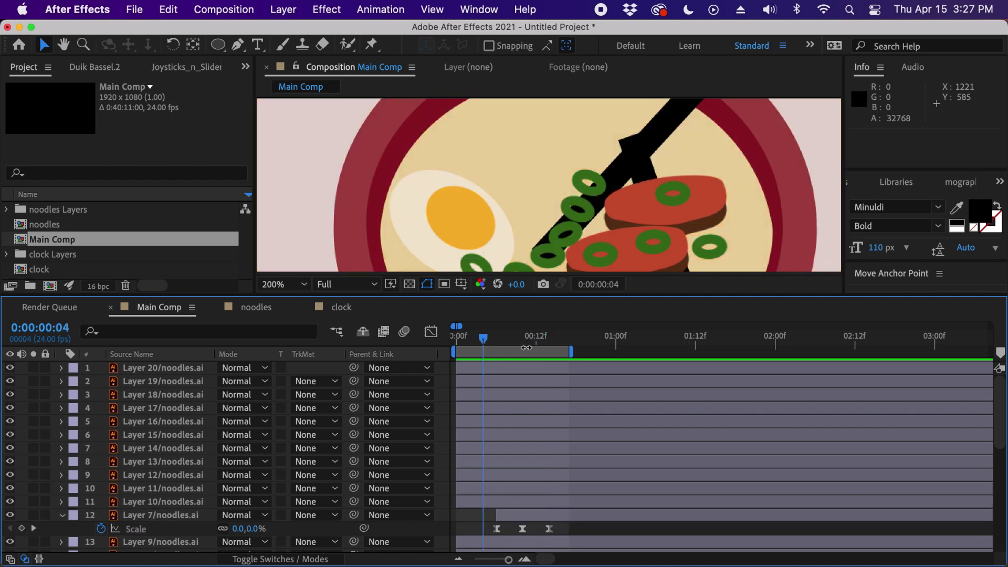
{"action": "key", "text": "space"}
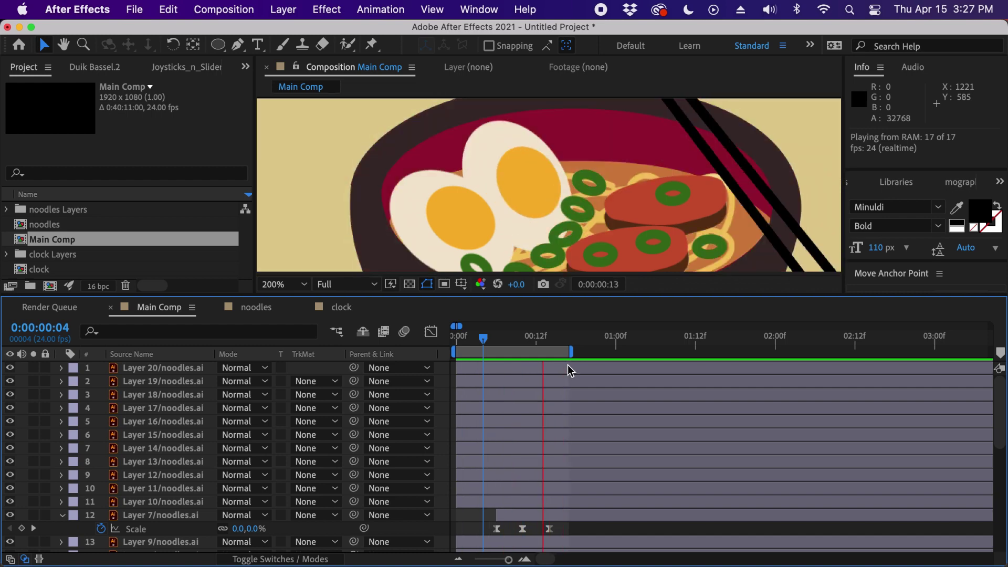
{"action": "key", "text": "space"}
At frame 6, copy Layer 7's three scale keyframes onto Layers 10 through 20 and trim those layers to start there
{"action": "mouse_move", "coordinate": [512, 348]}
{"action": "left_mouse_down"}
{"action": "mouse_move", "coordinate": [488, 346]}
{"action": "mouse_move", "coordinate": [544, 351]}
{"action": "mouse_move", "coordinate": [498, 354]}
{"action": "left_mouse_up"}
{"action": "left_click", "coordinate": [504, 515]}
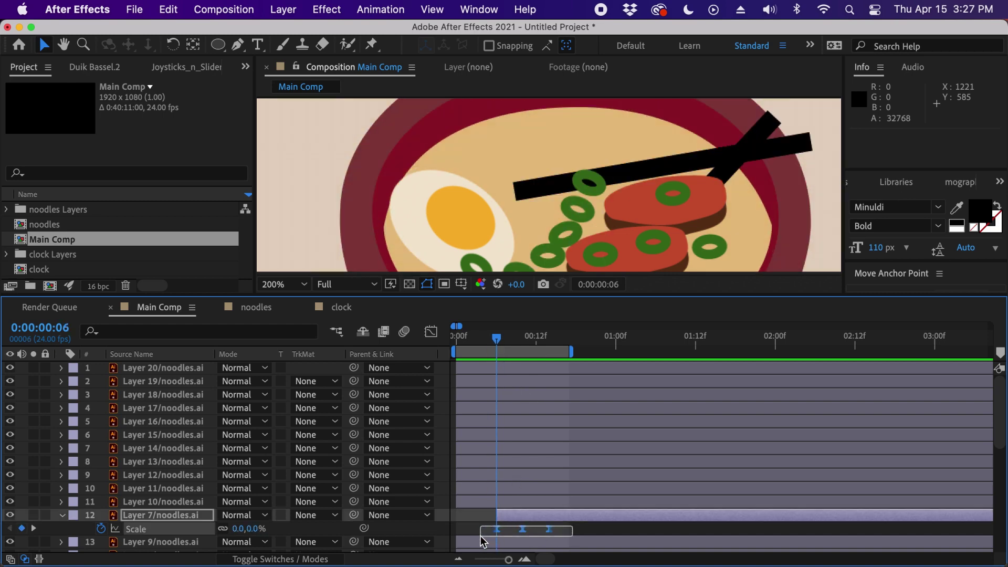
{"action": "left_click", "coordinate": [518, 502]}
{"action": "left_click", "coordinate": [552, 373], "text": "shift"}
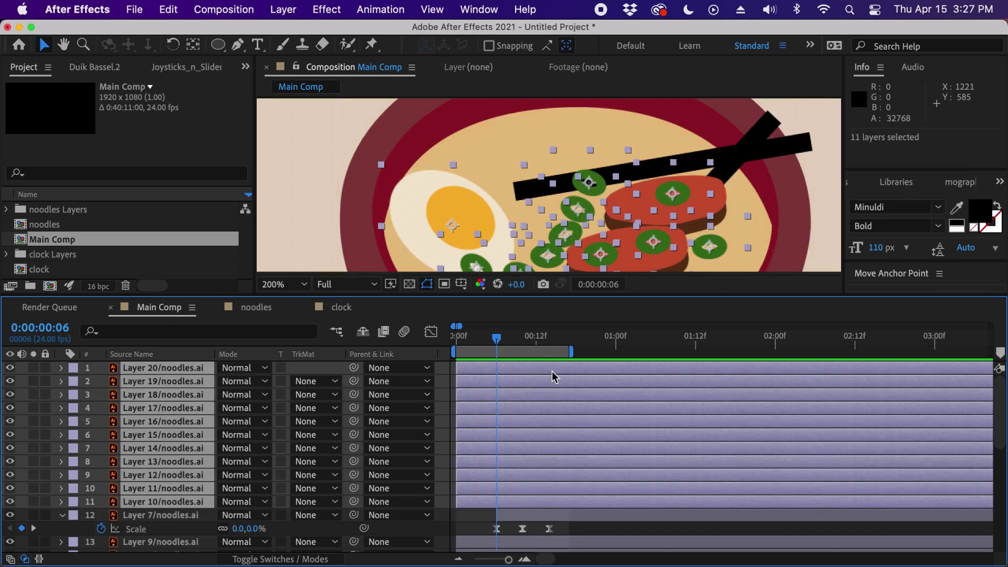
{"action": "key", "text": "super+v"}
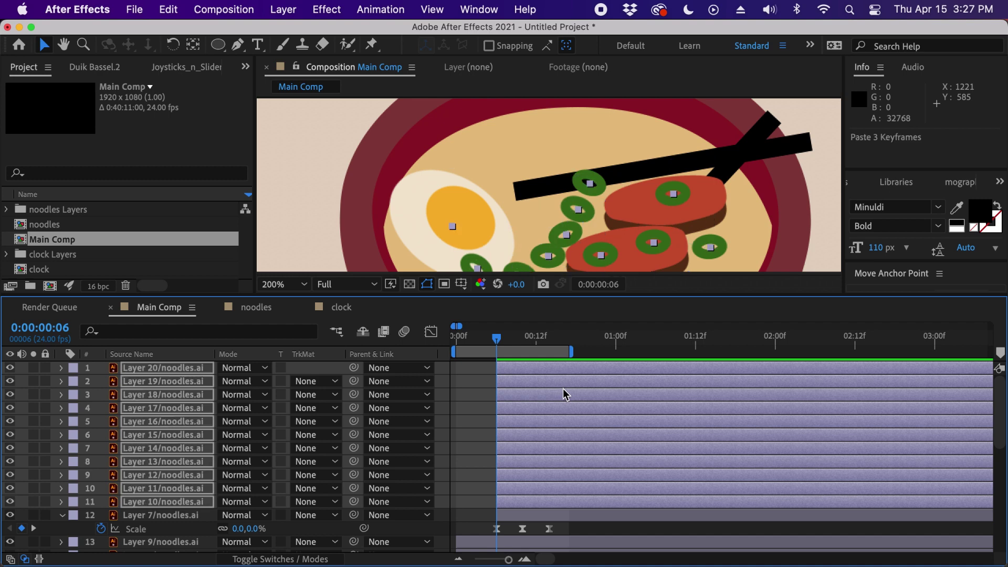
Trim the meat slices, Layers 9 and 8, to start at frame 6, paste the scale keyframes onto them, and preview the transition
{"action": "left_click", "coordinate": [783, 542]}
{"action": "scroll", "coordinate": [1000, 447], "scroll_direction": "down", "scroll_amount": 3}
{"action": "left_click_drag", "start_coordinate": [1003, 450], "coordinate": [1004, 458]}
{"action": "left_click", "coordinate": [527, 497], "text": "shift"}
{"action": "key", "text": "alt+["}
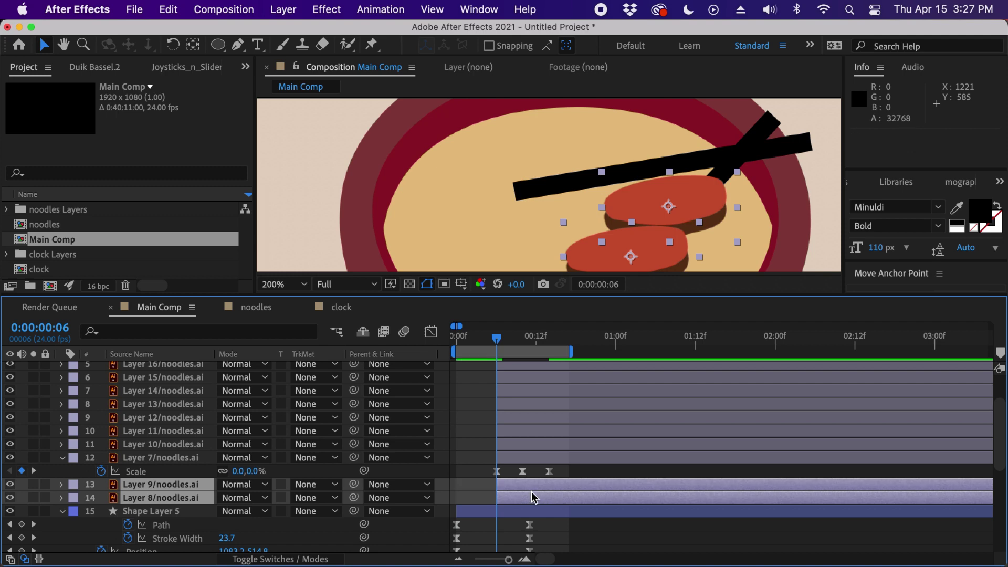
{"action": "key", "text": "super+v"}
{"action": "key", "text": "comma"}
{"action": "key", "text": "comma"}
{"action": "key", "text": "comma"}
{"action": "key", "text": "space"}
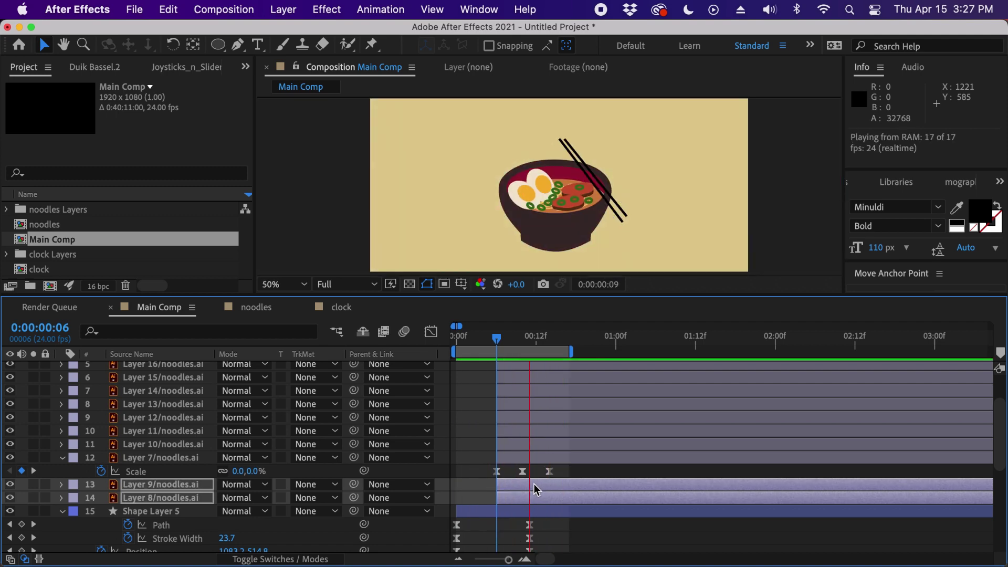
{"action": "key", "text": "space"}
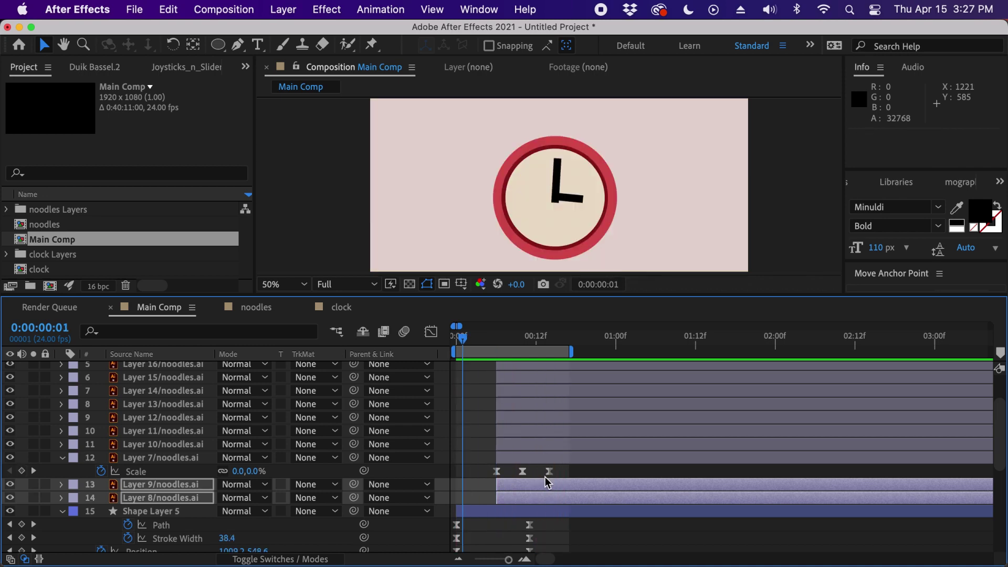
Stagger the topping layers to start between frames 7 and 11, with Layer 20 at frame 11, and preview the transition
{"action": "left_click", "coordinate": [569, 466]}
{"action": "left_click_drag", "start_coordinate": [526, 482], "coordinate": [557, 444]}
{"action": "left_click_drag", "start_coordinate": [527, 431], "coordinate": [583, 365]}
{"action": "left_click_drag", "start_coordinate": [999, 439], "coordinate": [1001, 381]}
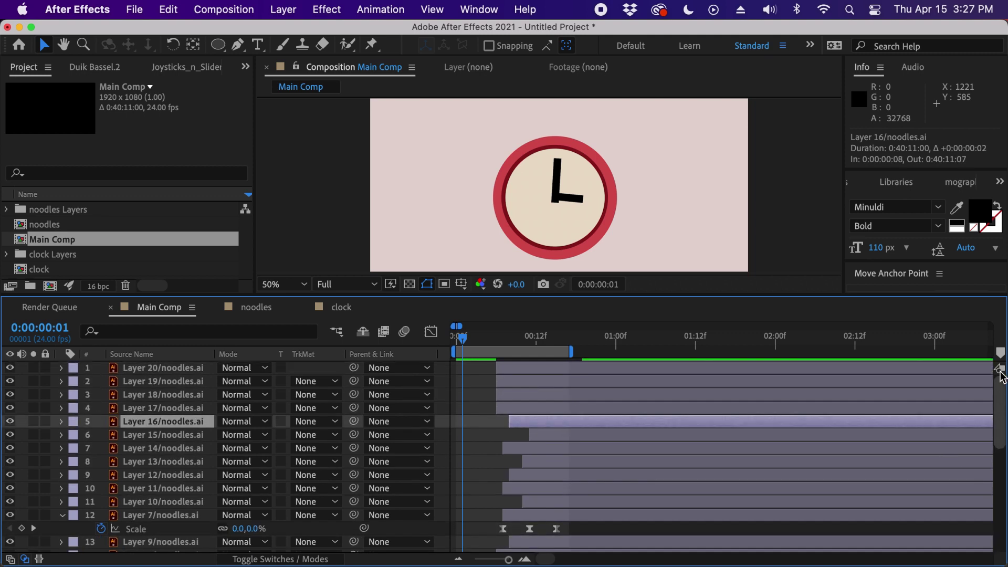
{"action": "left_click_drag", "start_coordinate": [529, 407], "coordinate": [567, 371]}
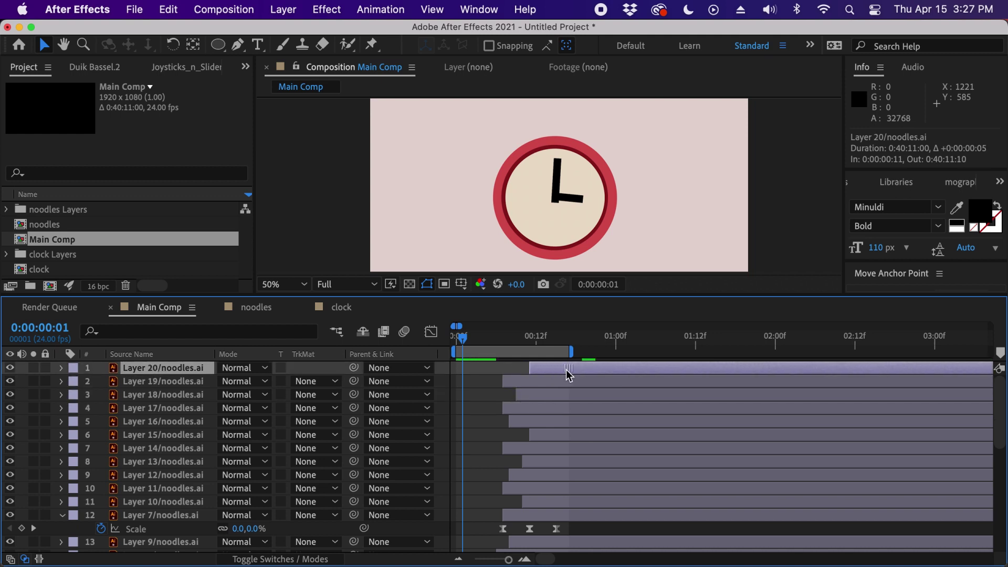
{"action": "key", "text": "space"}
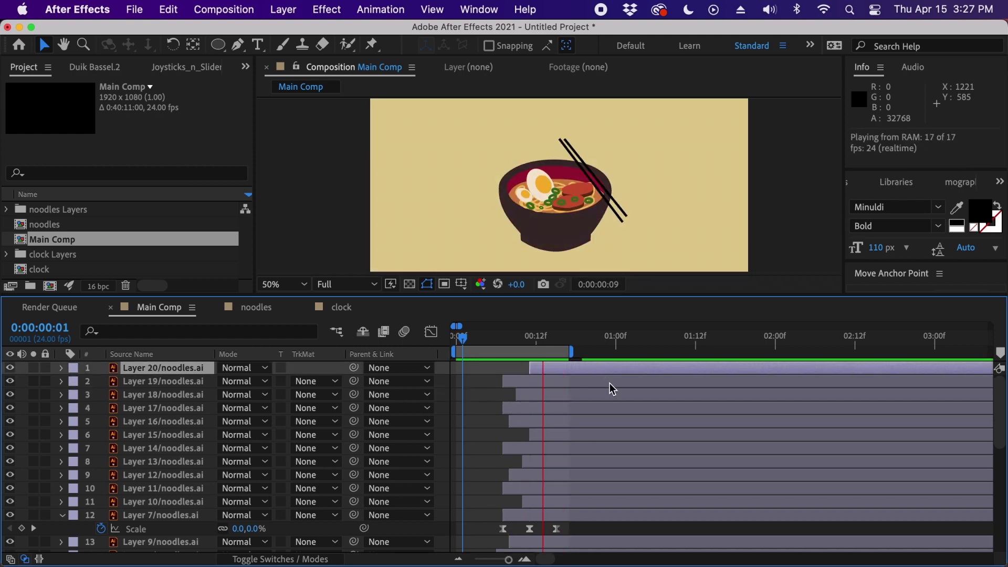